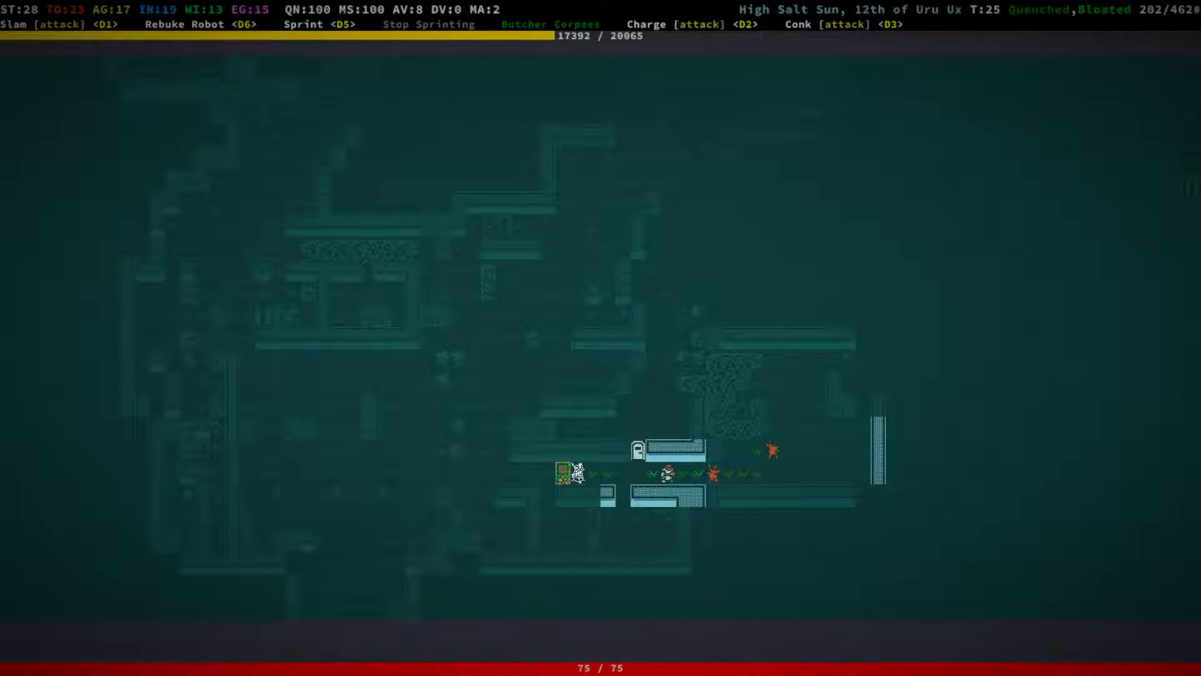
Walk out through the corridors and leave the building to the up-left.
key("Left")
key("Left")
key("Left")
key("Down")
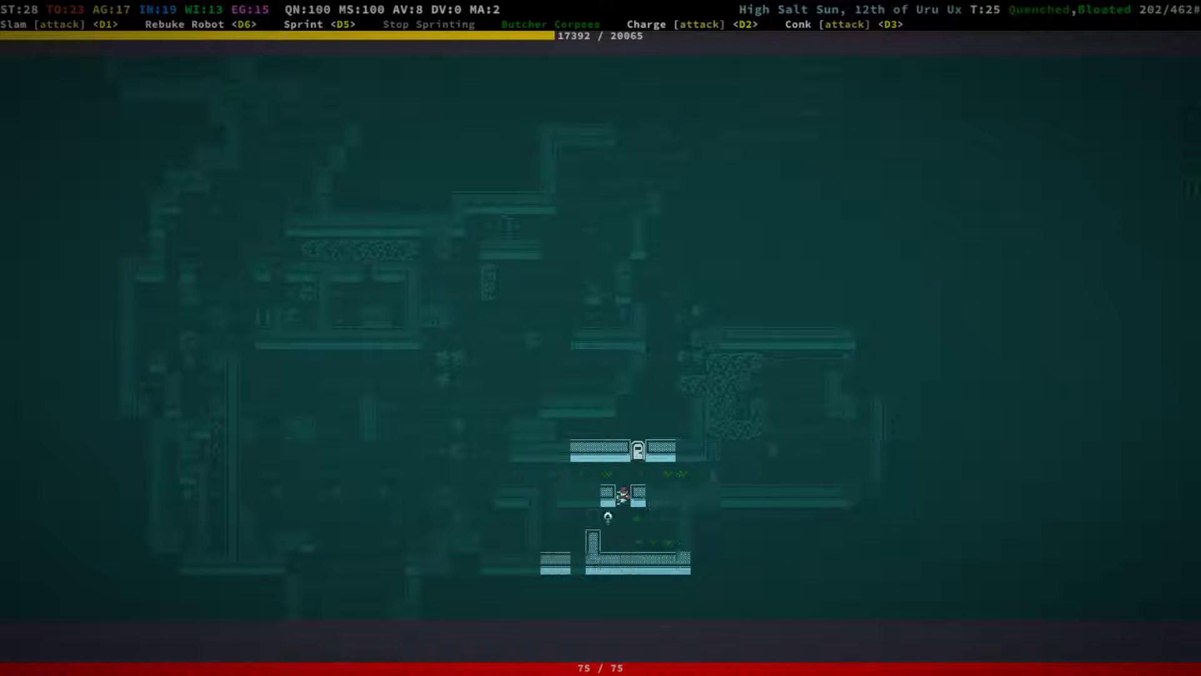
key("Down")
key("Down")
key("Left")
key("Up")
key("Left")
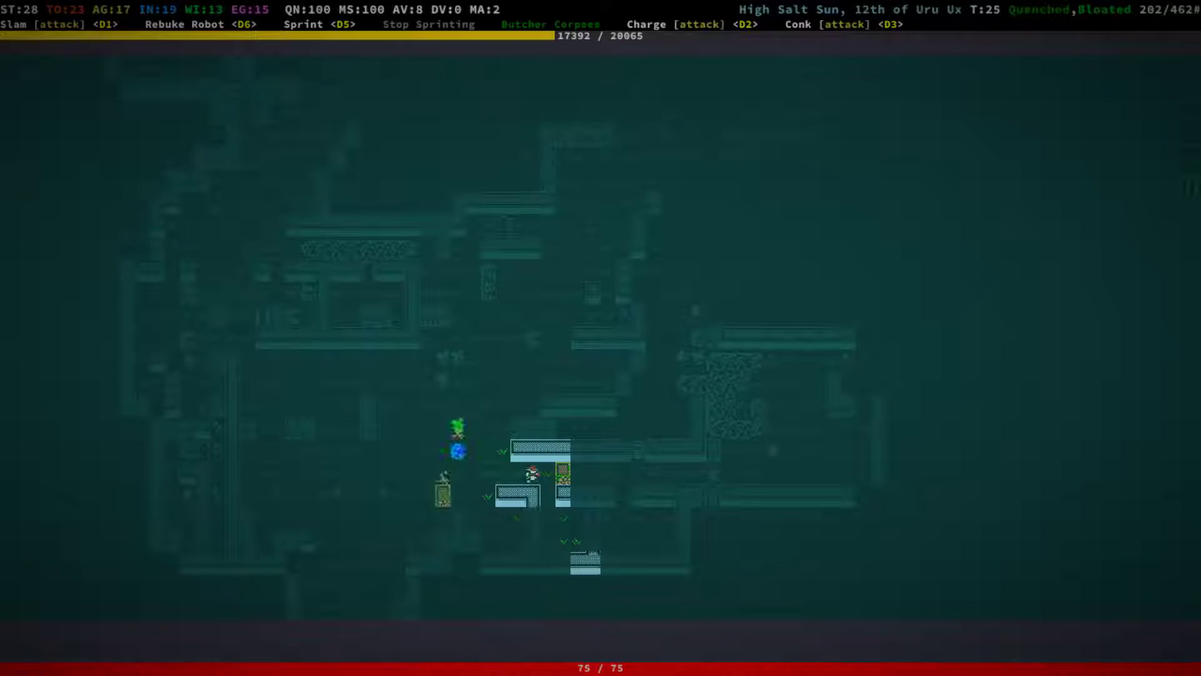
Walk northwest through the grassy village area.
key("Up")
key("Left")
key("Up")
key("Up")
key("Up")
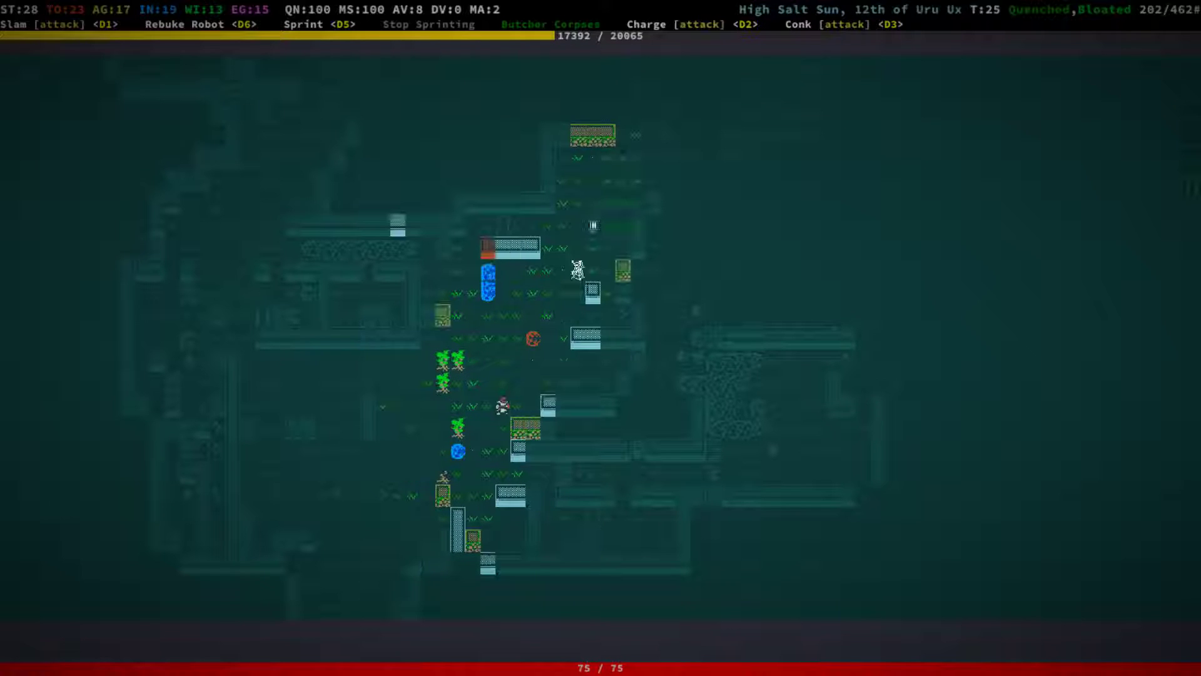
key("Up")
key("Left")
key("Up")
key("Left")
key("Up")
key("Left")
key("Up")
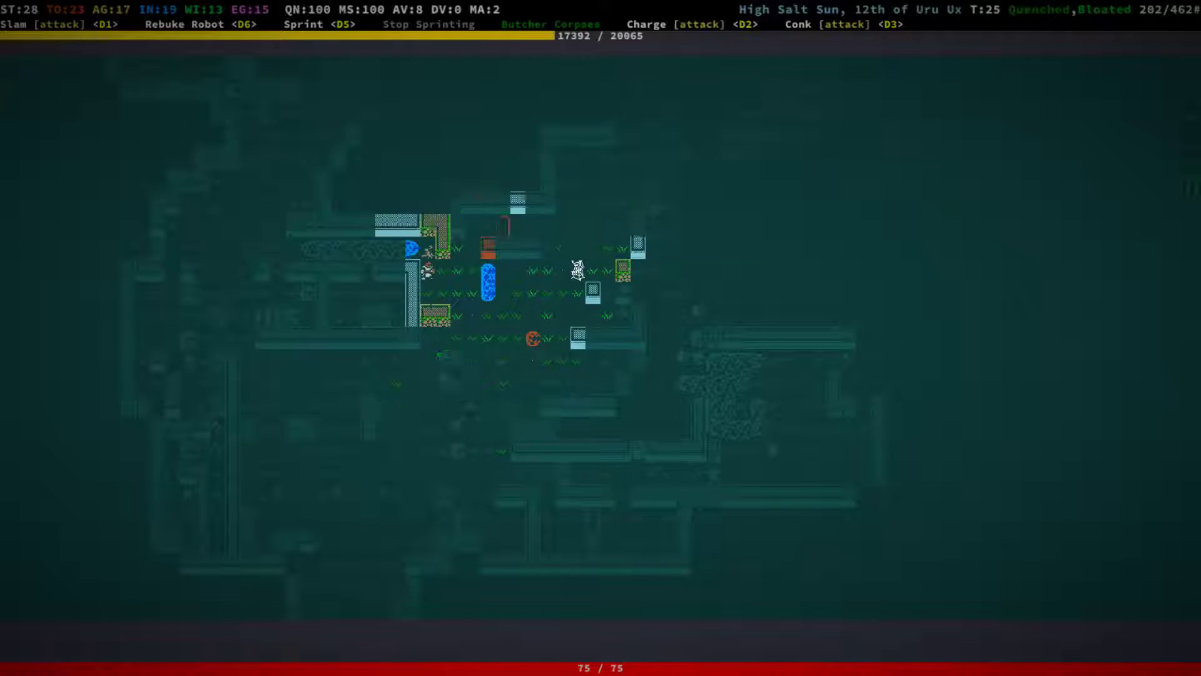
key("Left")
key("Left")
key("Left")
key("Left")
key("Left")
key("Up")
key("Up")
key("Up")
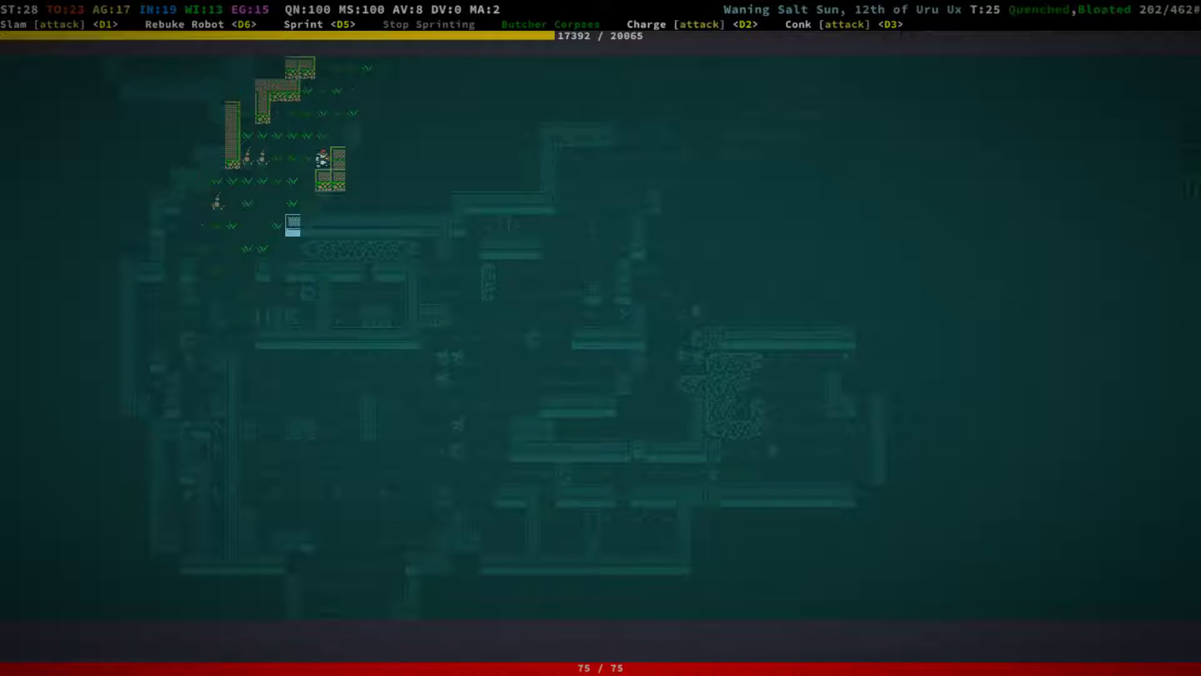
Move along the village's northern edge, trying to get around the blocking mudroot.
key("KP_9")
key("KP_9")
key("KP_9")
key("KP_6")
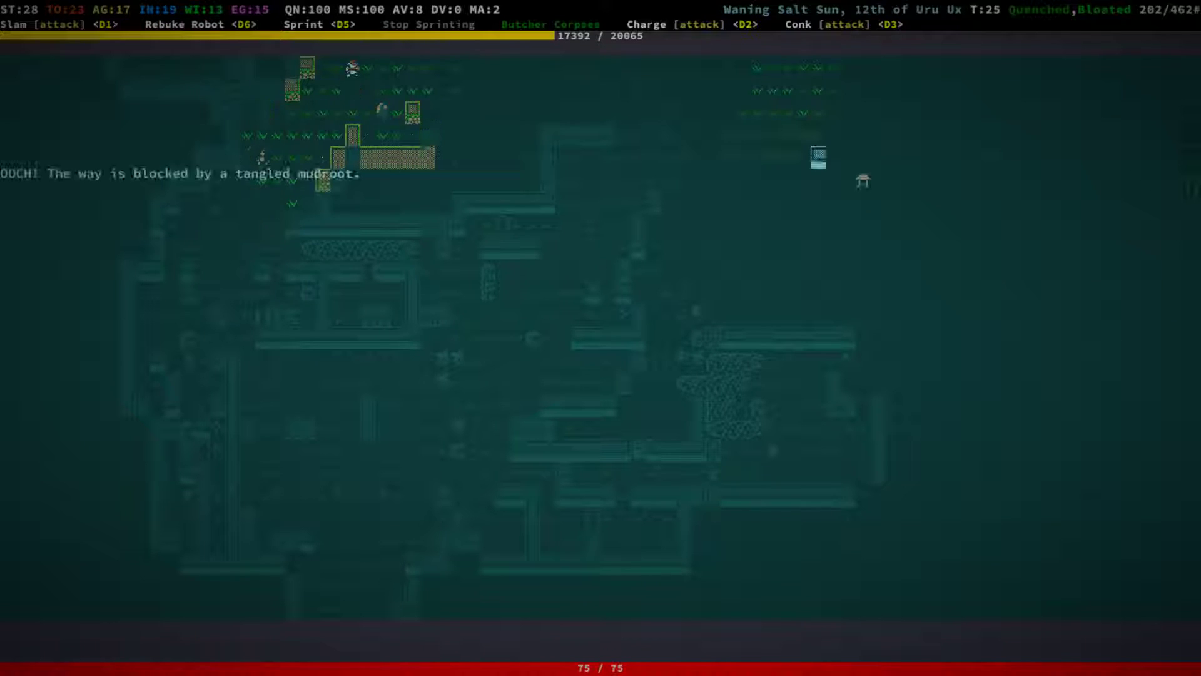
key("KP_6")
key("KP_6")
key("KP_6")
key("KP_3")
key("KP_3")
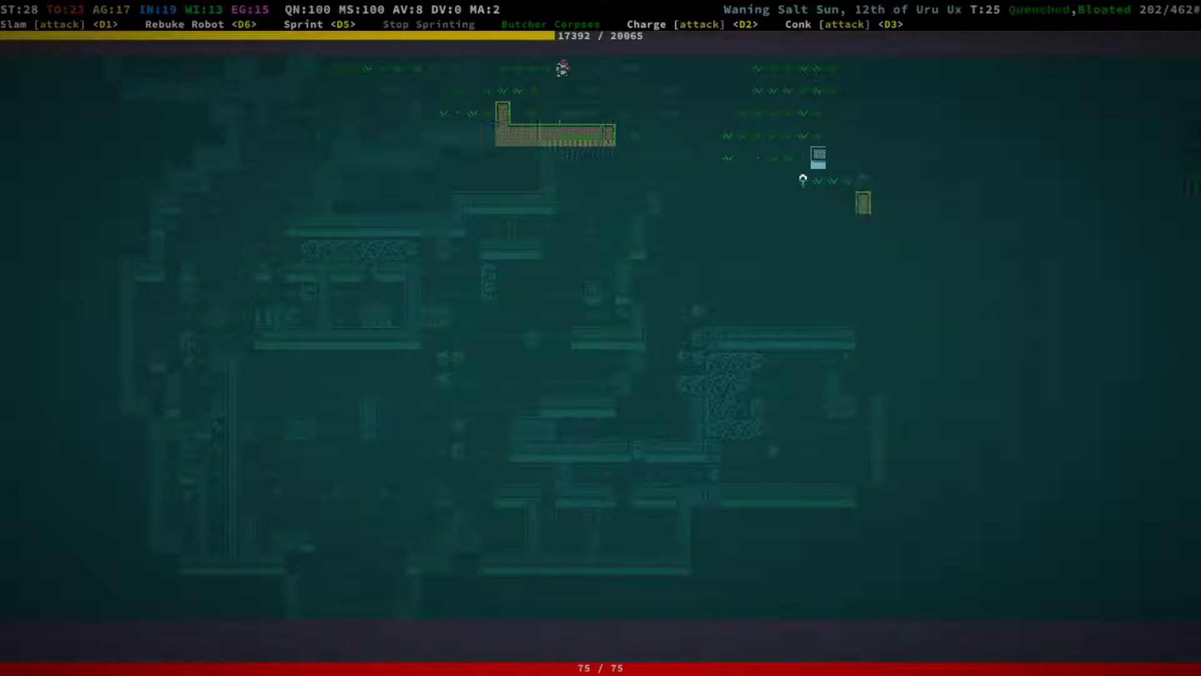
key("KP_3")
key("KP_3")
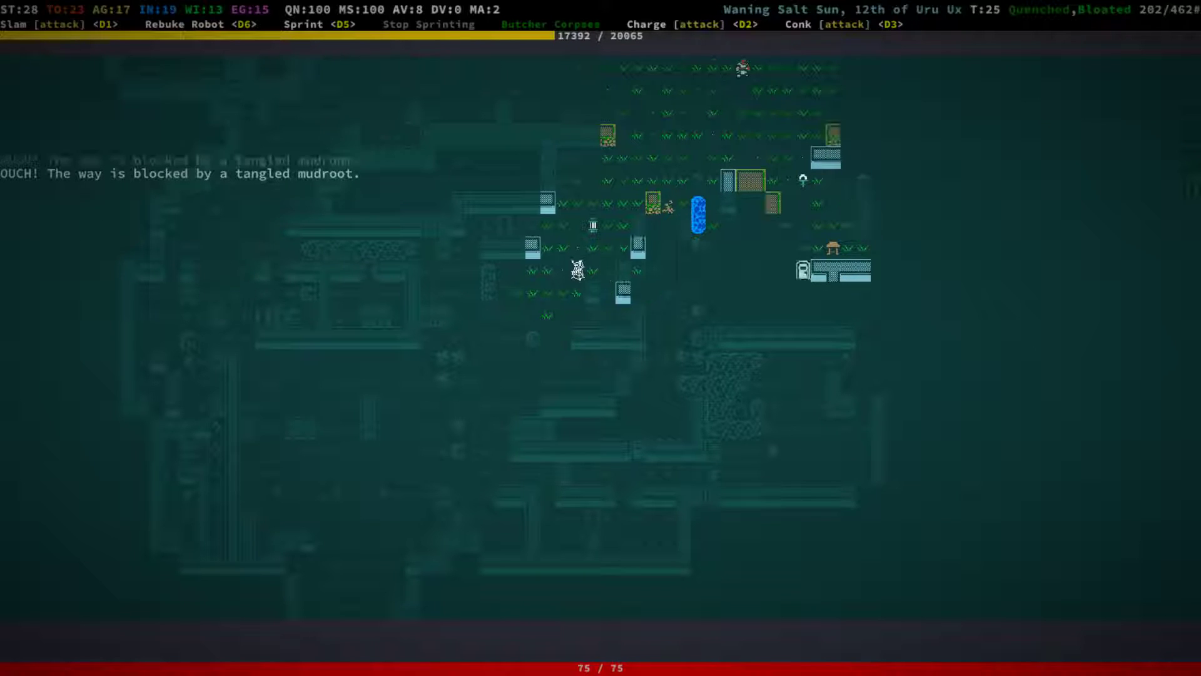
key("KP_3")
Walk back through the village paths and northwest past the pool.
key("KP_1")
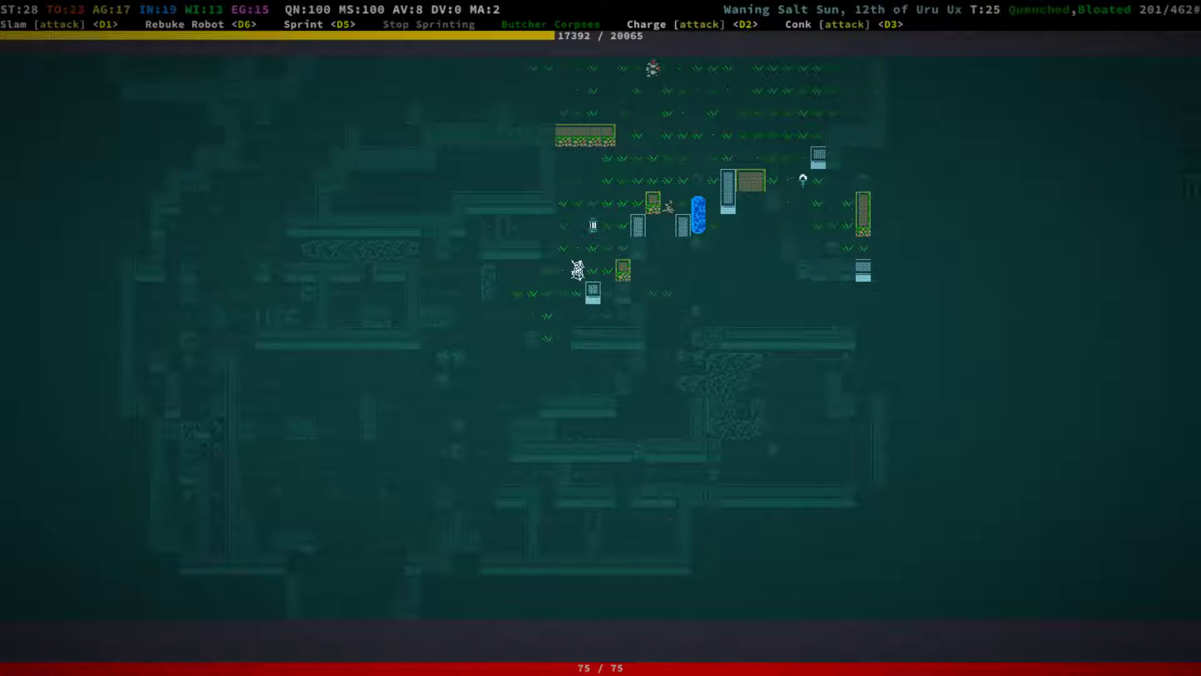
key("KP_1")
key("KP_1")
key("KP_1")
key("KP_1")
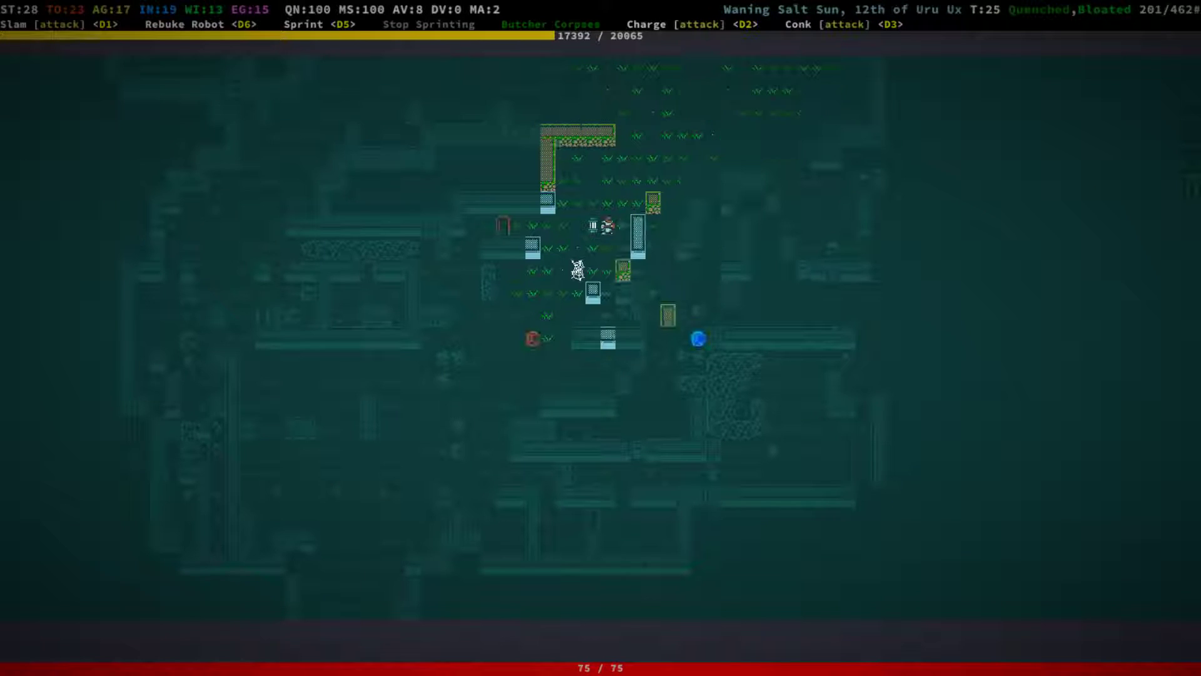
key("KP_1")
key("KP_1")
key("KP_1")
key("KP_1")
key("KP_7")
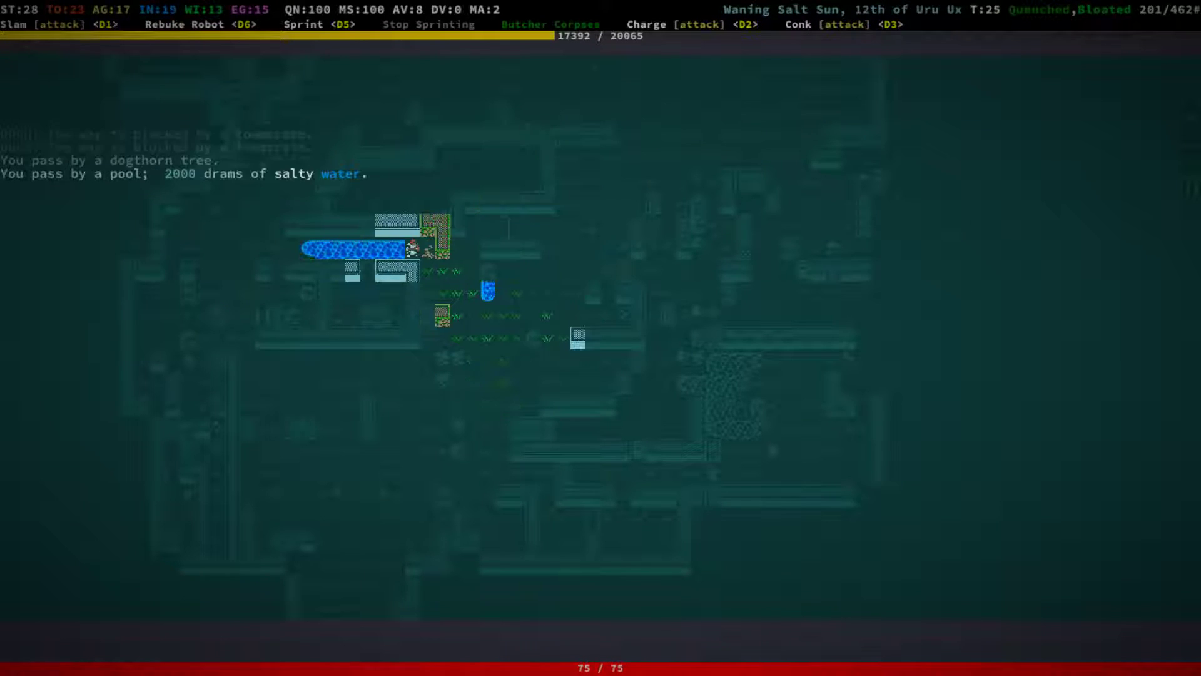
key("KP_7")
key("KP_7")
key("KP_7")
key("KP_7")
key("KP_7")
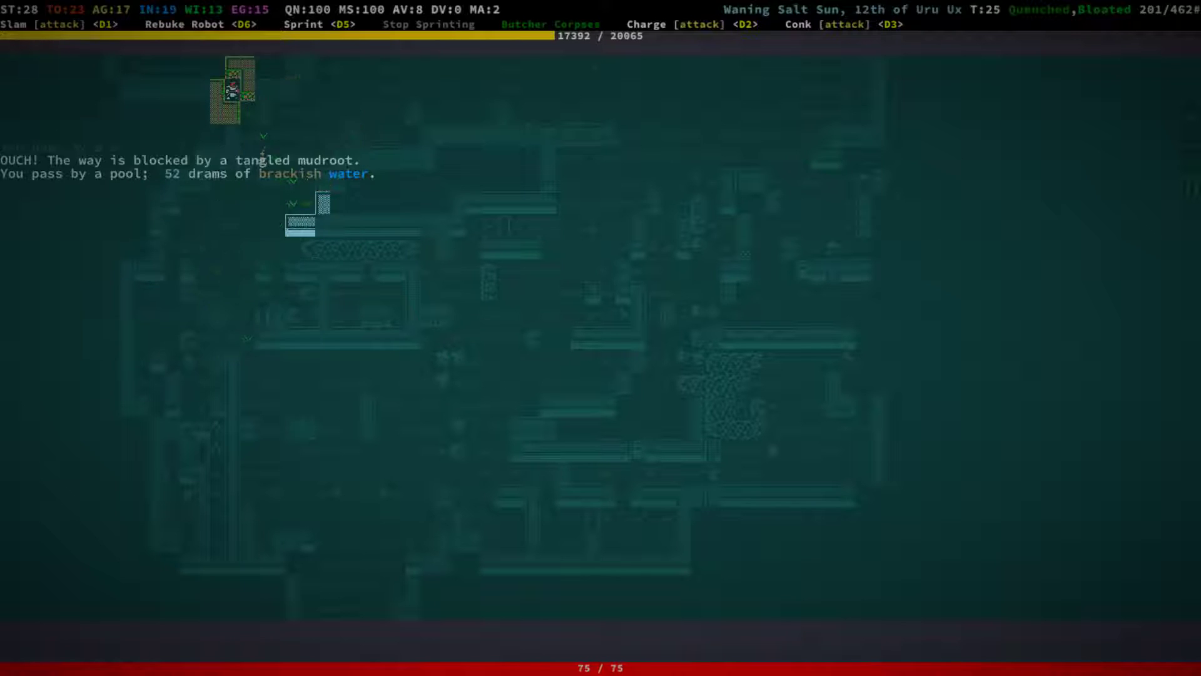
key("KP_7")
key("KP_7")
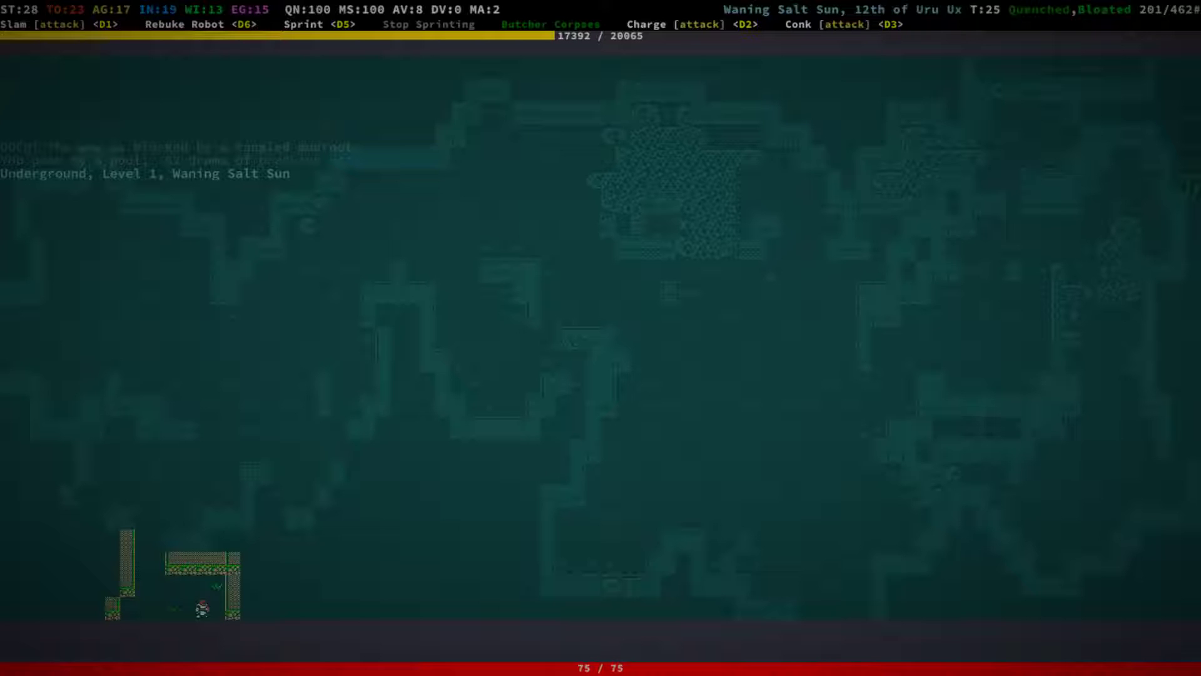
Explore north, then head northwest across the new zone.
key("KP_8")
key("KP_8")
key("KP_8")
key("KP_8")
key("KP_9")
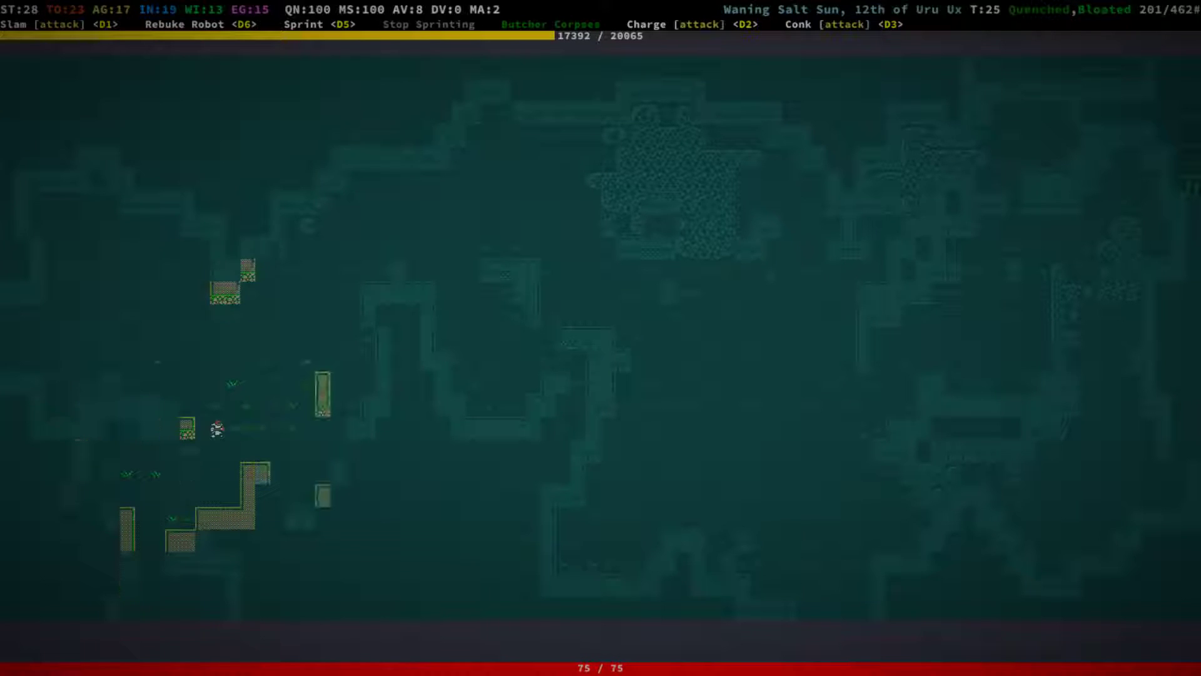
key("KP_7")
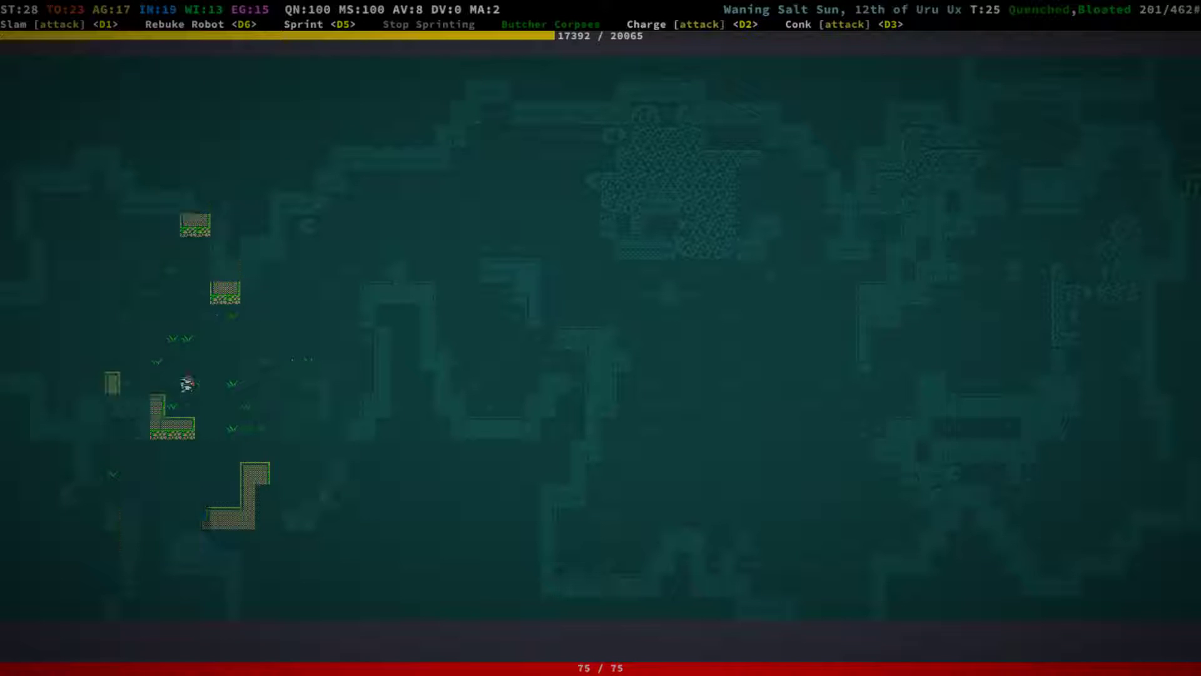
key("KP_7")
key("KP_7")
key("KP_7")
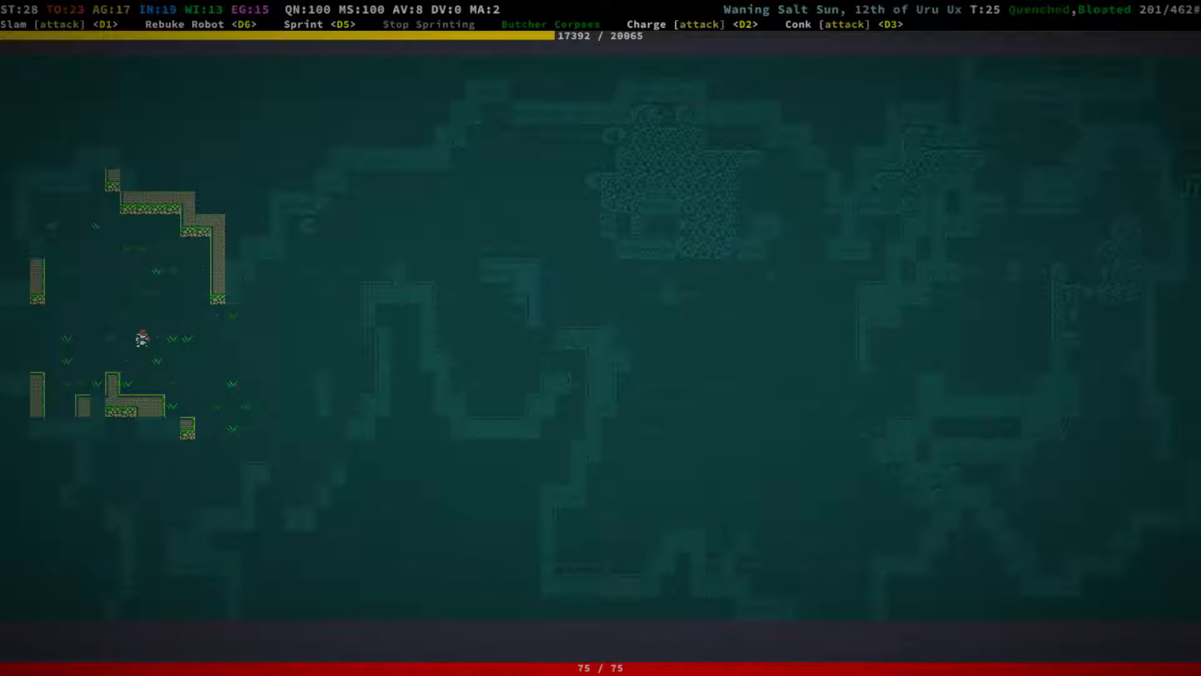
Walk off the west edge into the next zone and move southwest.
key("KP_4")
key("KP_4")
key("KP_4")
key("KP_4")
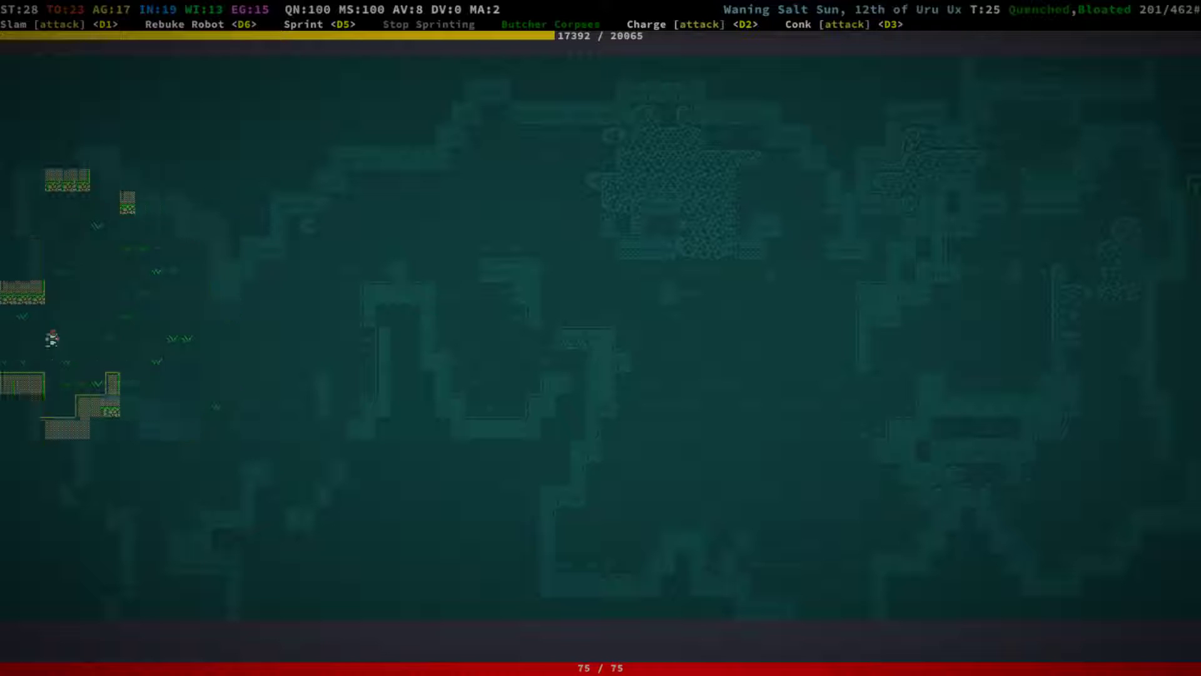
key("KP_4")
key("KP_4")
key("KP_1")
key("KP_1")
key("KP_4")
key("KP_1")
Continue southwest past the purple creature, then northwest toward the spiders.
key("KP_1")
key("KP_1")
key("KP_4")
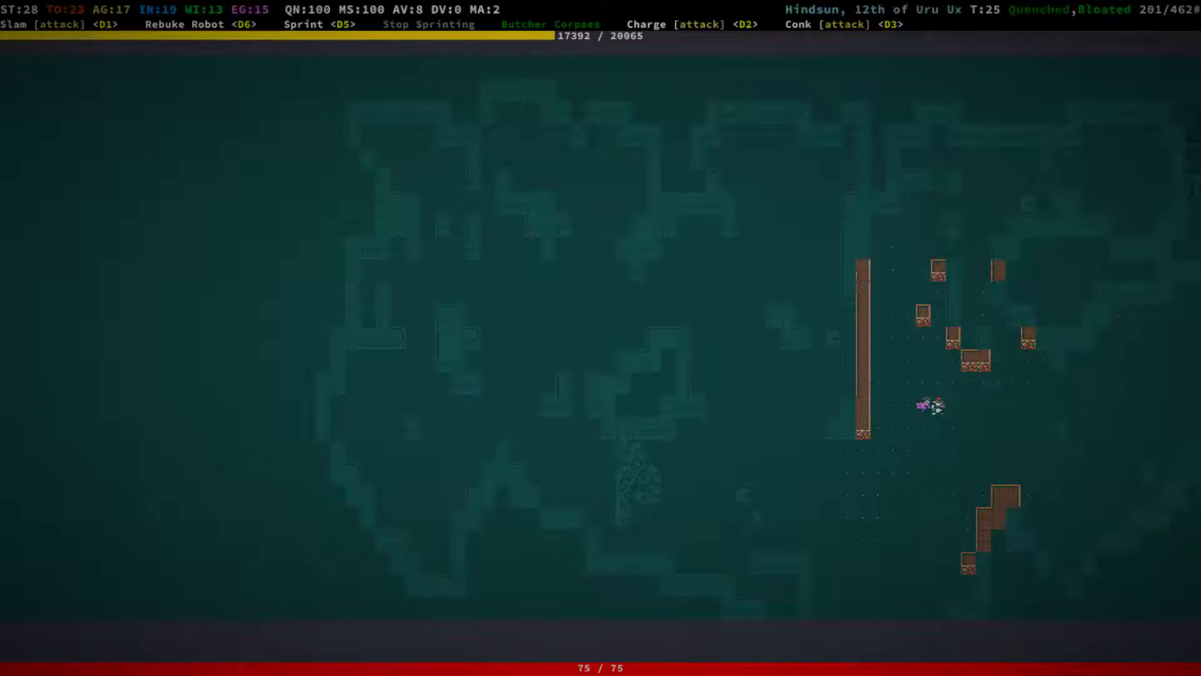
key("KP_1")
key("KP_4")
key("KP_1")
key("KP_4")
key("KP_7")
key("KP_7")
key("KP_4")
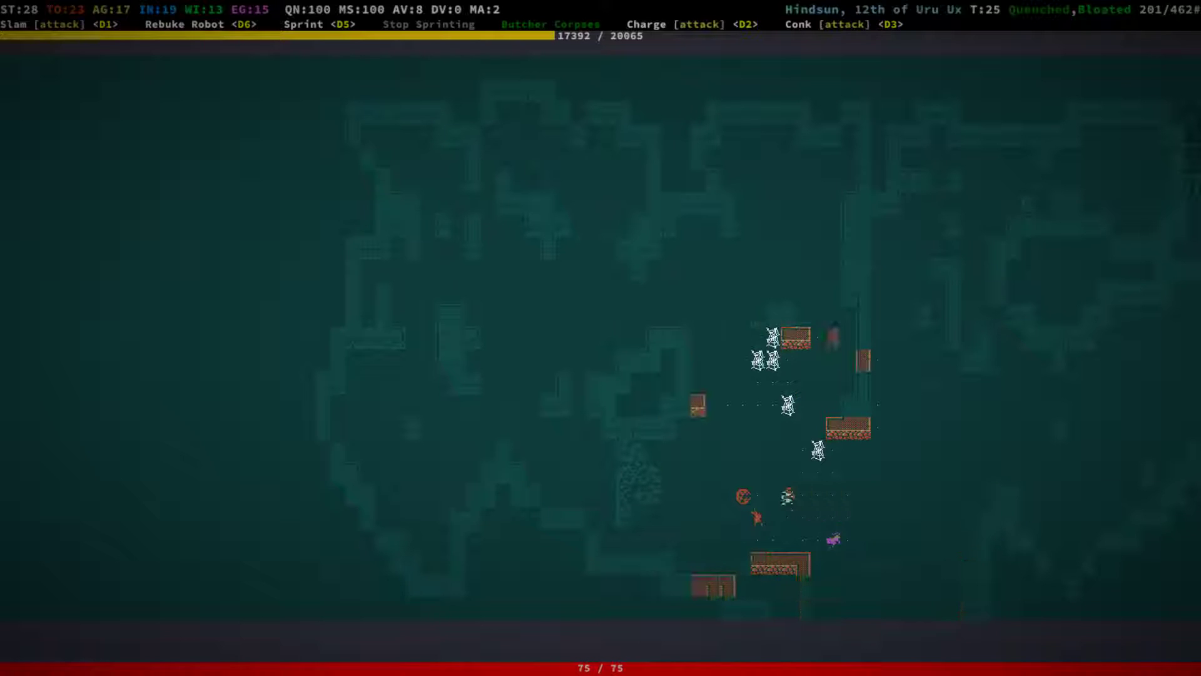
key("KP_7")
key("KP_4")
key("KP_7")
key("KP_7")
key("KP_7")
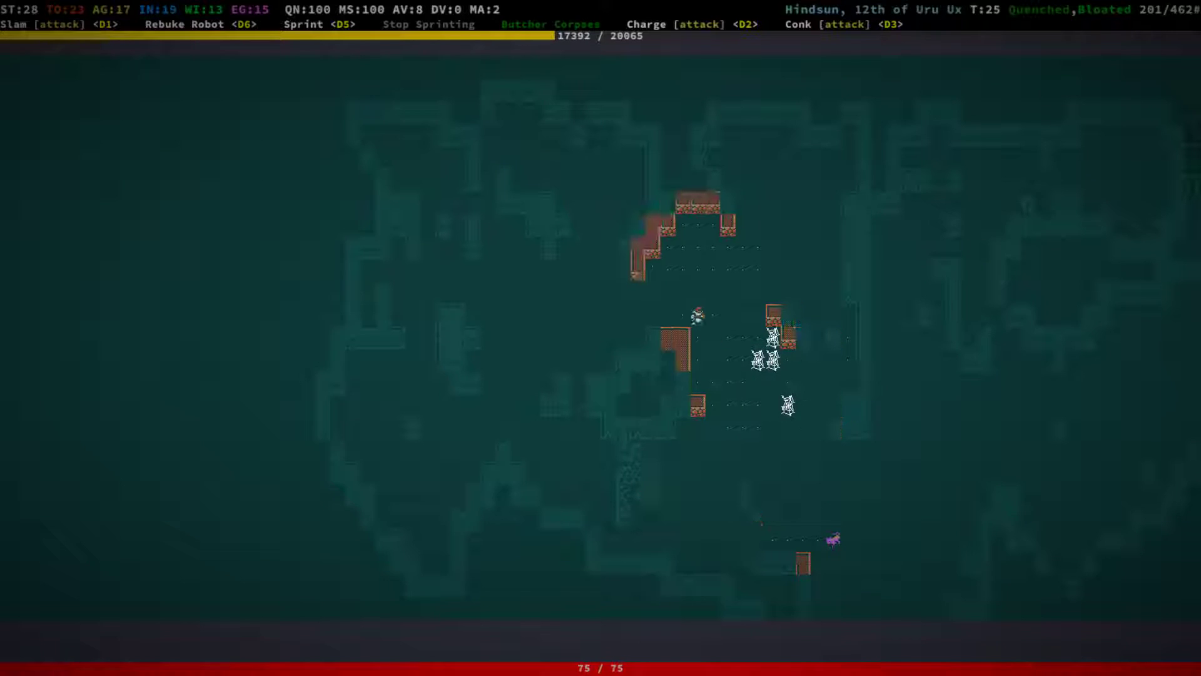
key("KP_8")
Walk southeast away from the spiders toward the zone's east edge.
key("KP_Next")
key("KP_Next")
key("KP_Next")
key("KP_Right")
key("KP_Right")
key("KP_Right")
key("KP_Right")
key("KP_Right")
key("KP_Right")
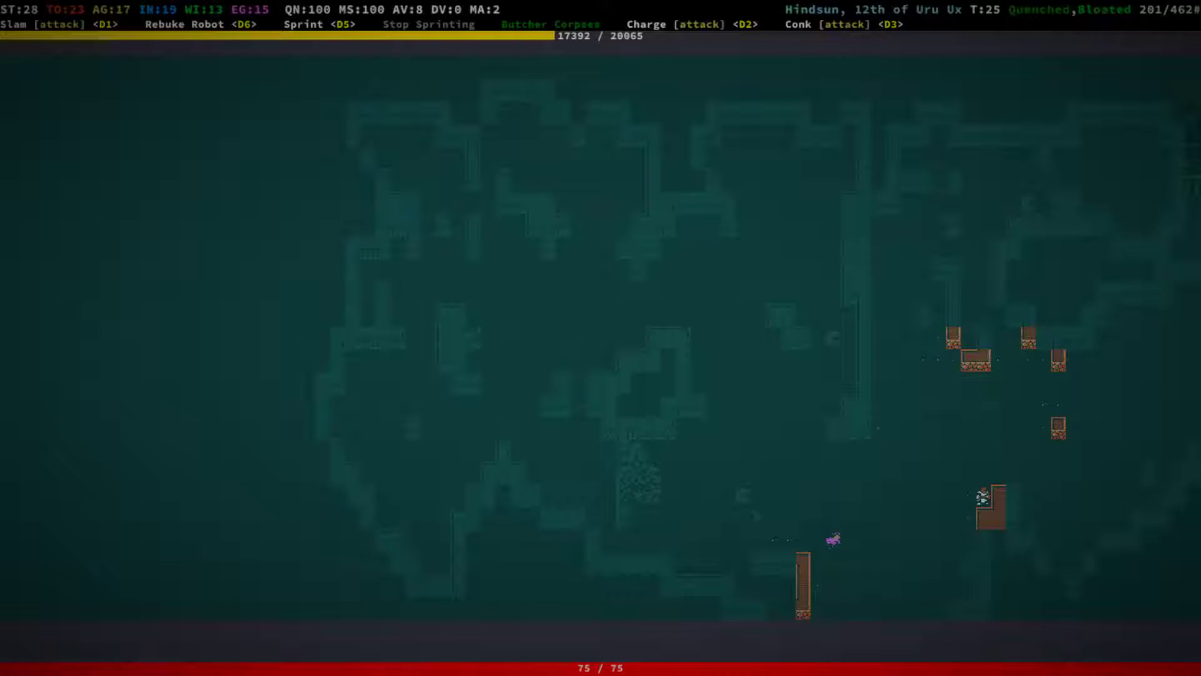
key("KP_9")
key("KP_9")
key("KP_9")
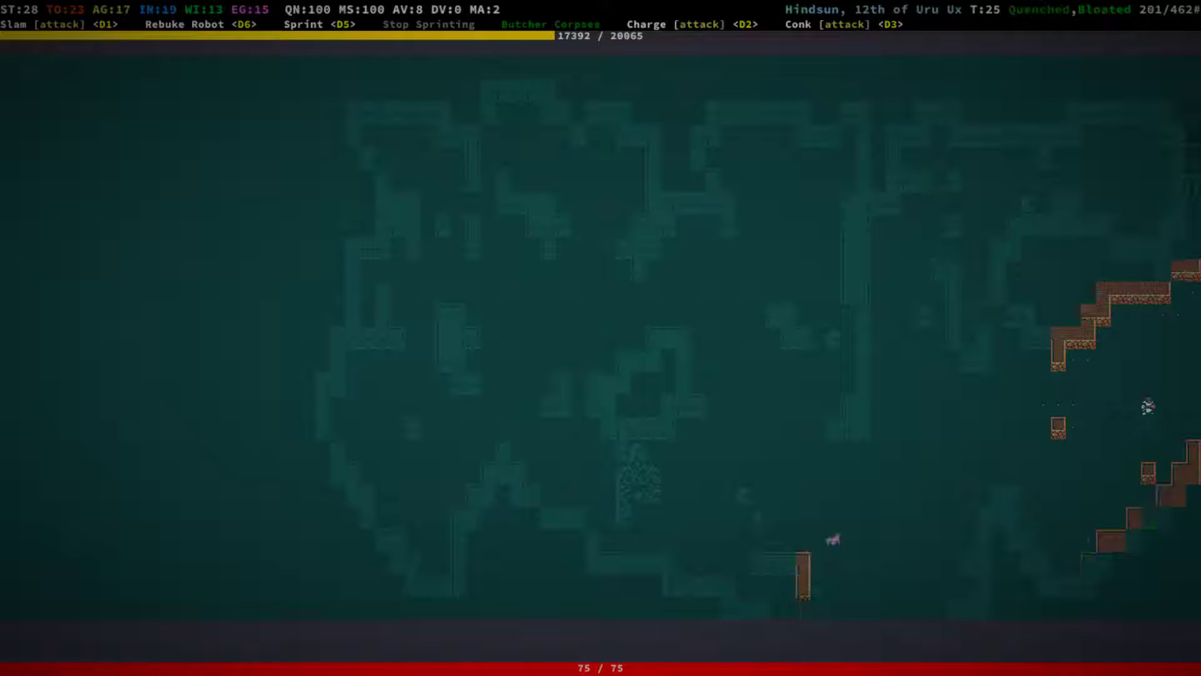
Cross east into the neighbouring zone and walk up-right.
key("KP_6")
key("KP_6")
key("KP_6")
key("KP_6")
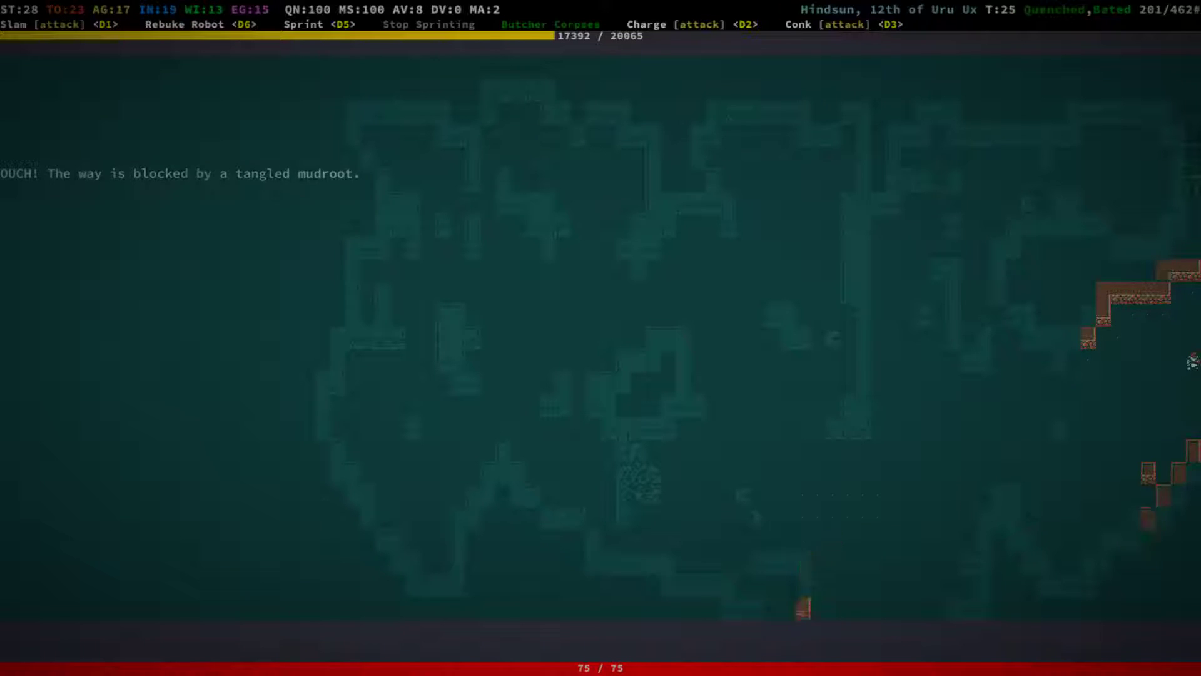
key("KP_6")
key("KP_9")
key("KP_9")
key("KP_9")
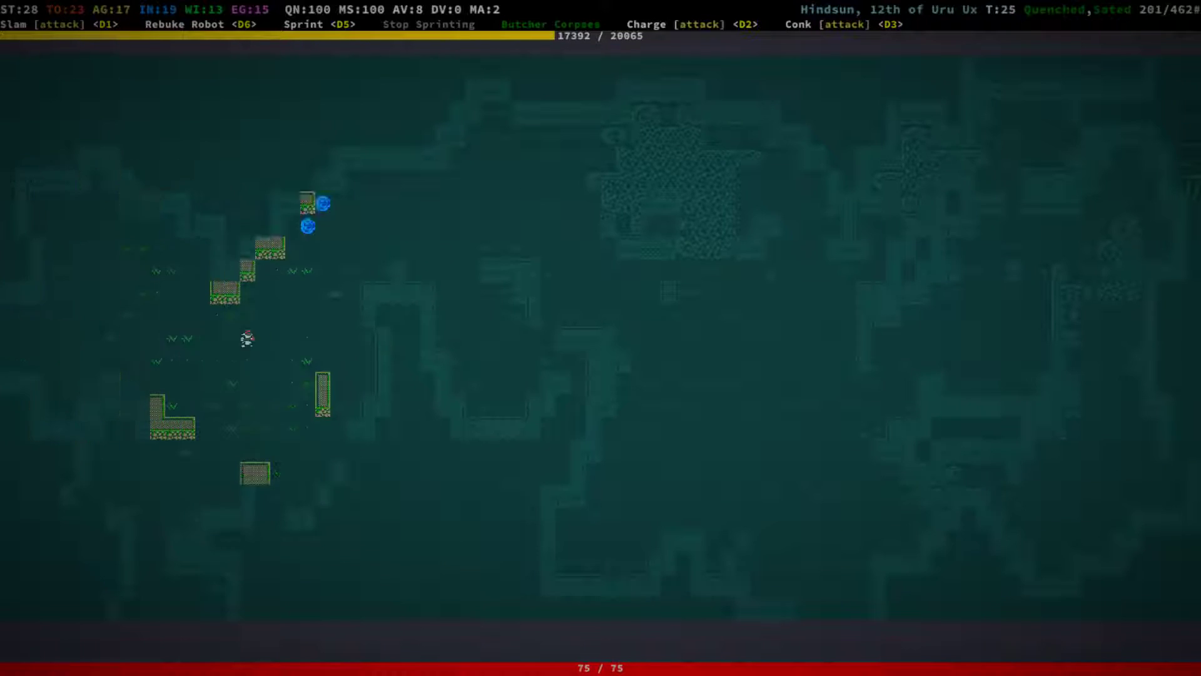
key("KP_9")
key("KP_9")
key("KP_9")
key("KP_9")
key("KP_9")
key("KP_9")
key("KP_6")
key("KP_6")
key("KP_6")
key("KP_6")
key("KP_6")
key("KP_6")
key("KP_6")
key("KP_6")
key("KP_9")
key("KP_6")
key("KP_6")
key("KP_6")
Step away from the water, past the tangled mudroot, and walk east.
key("KP_3")
key("KP_3")
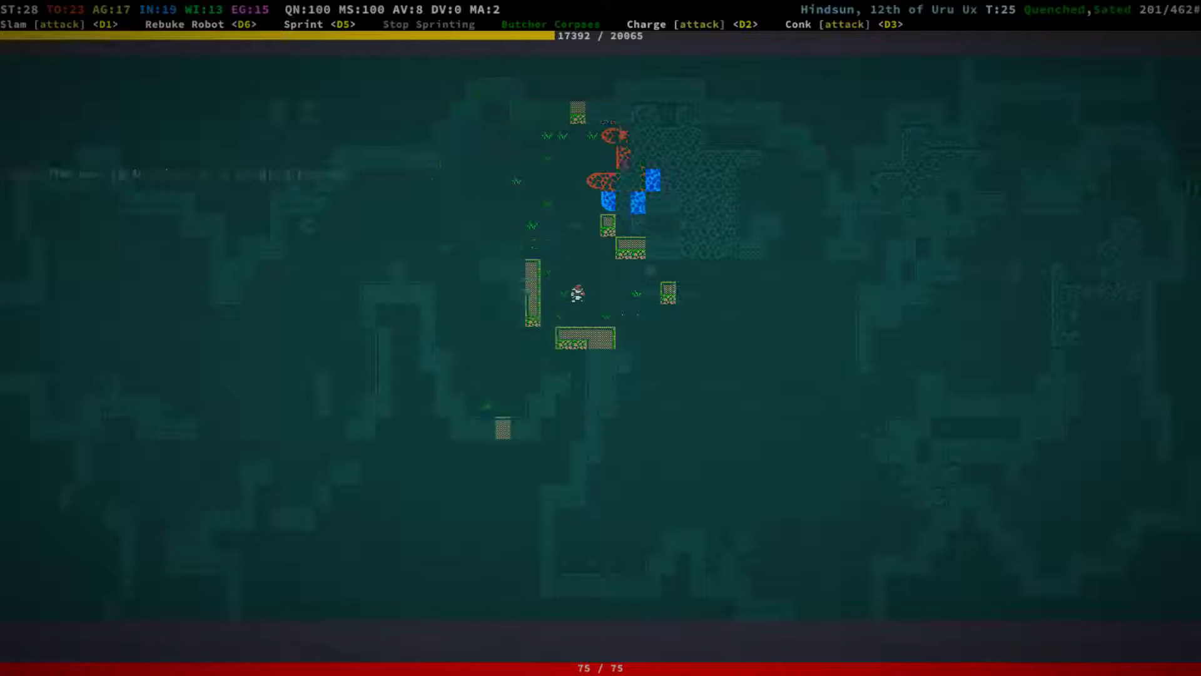
key("KP_3")
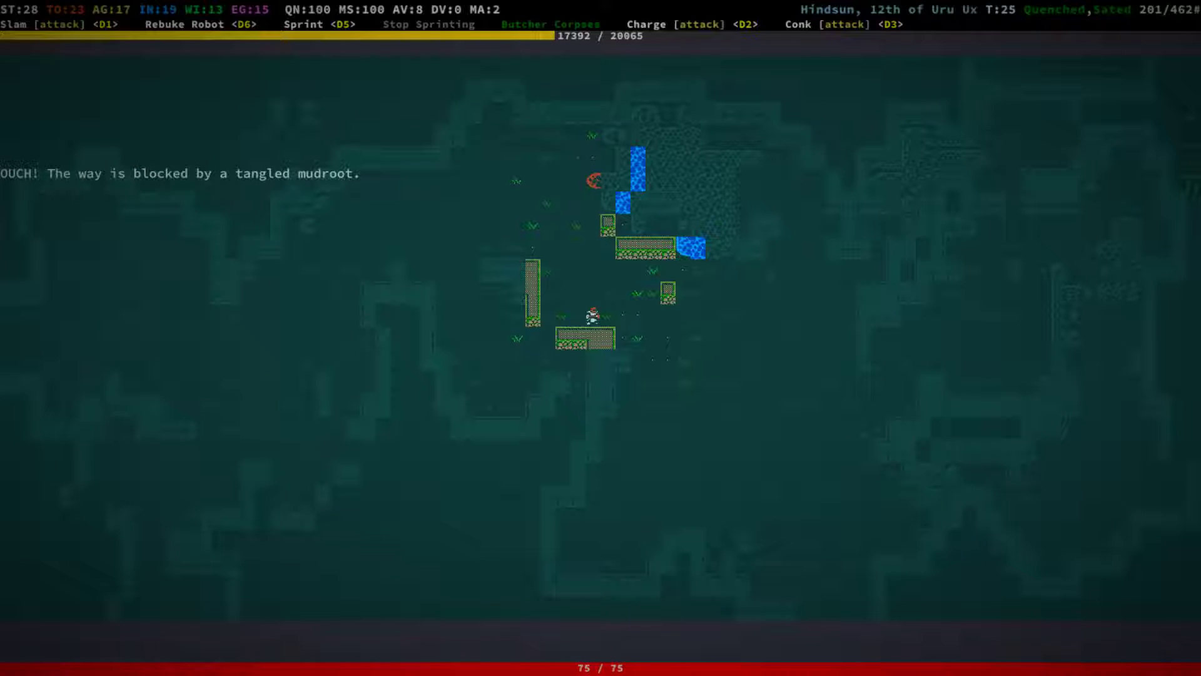
key("KP_2")
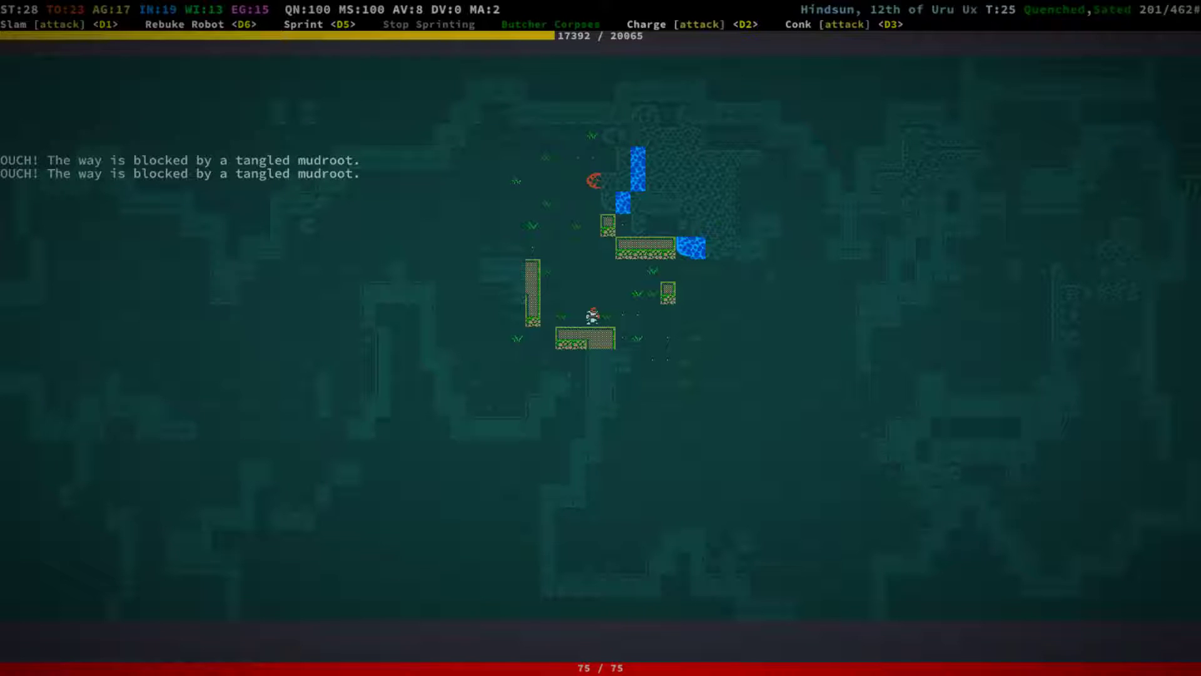
key("KP_2")
key("KP_6")
key("KP_6")
key("KP_6")
key("KP_6")
key("KP_6")
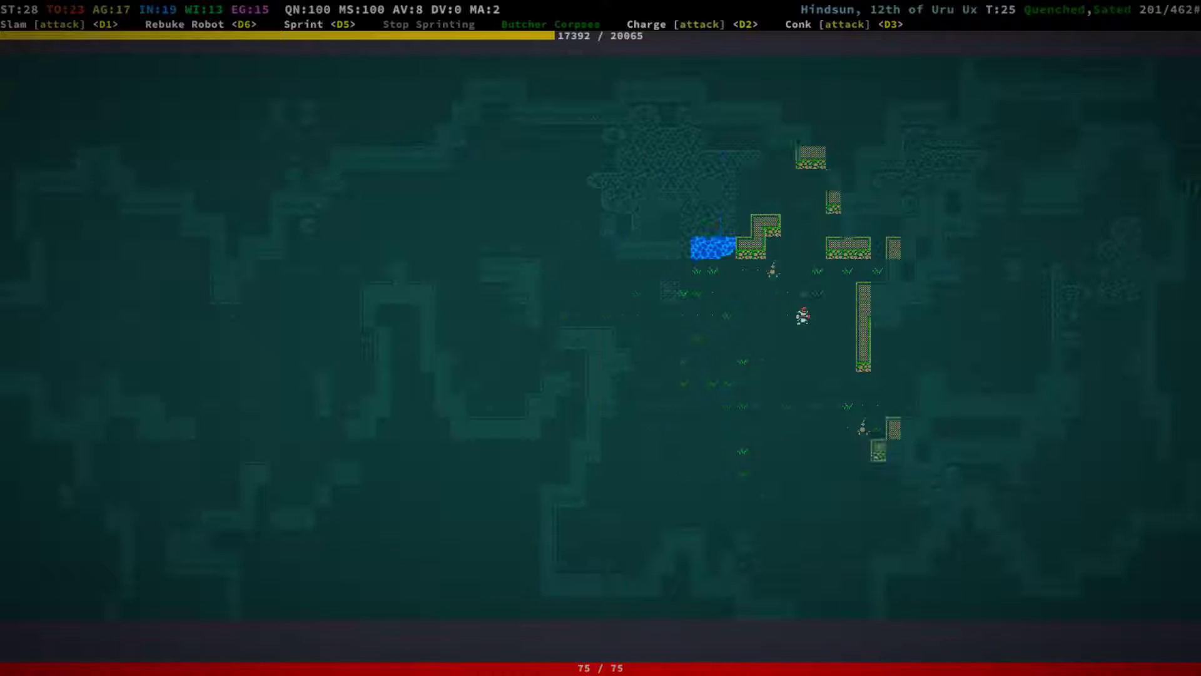
key("KP_6")
key("KP_6")
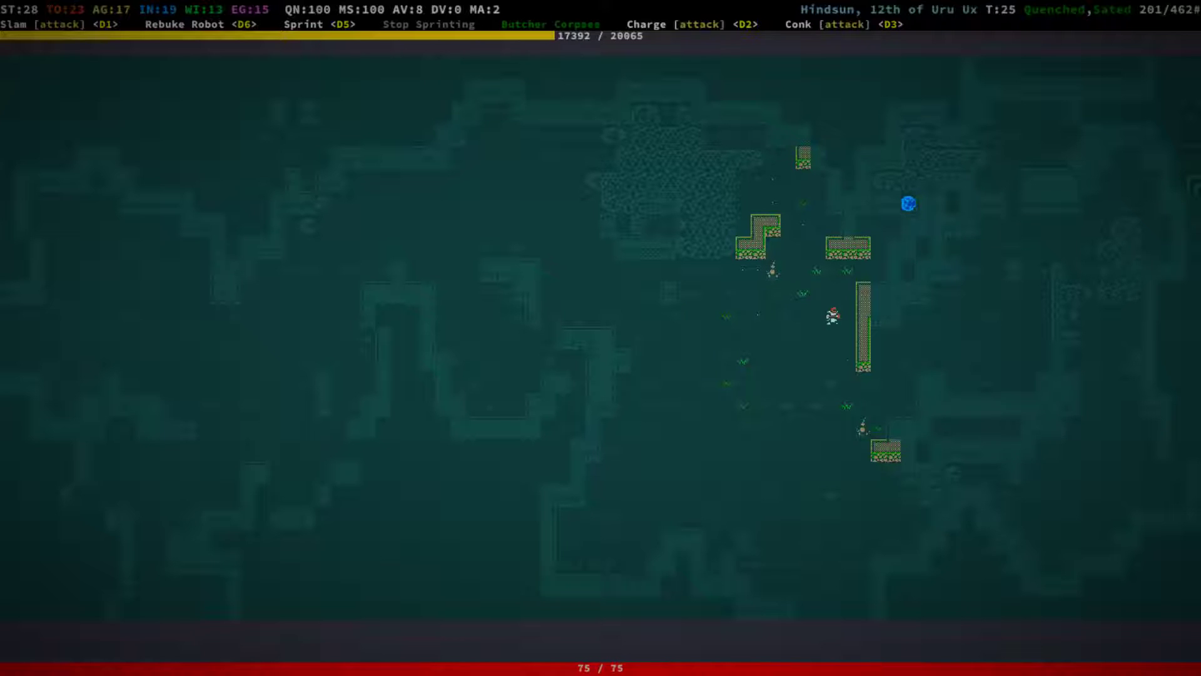
Move up-left toward the blue water, then travel west.
key("KP_7")
key("KP_7")
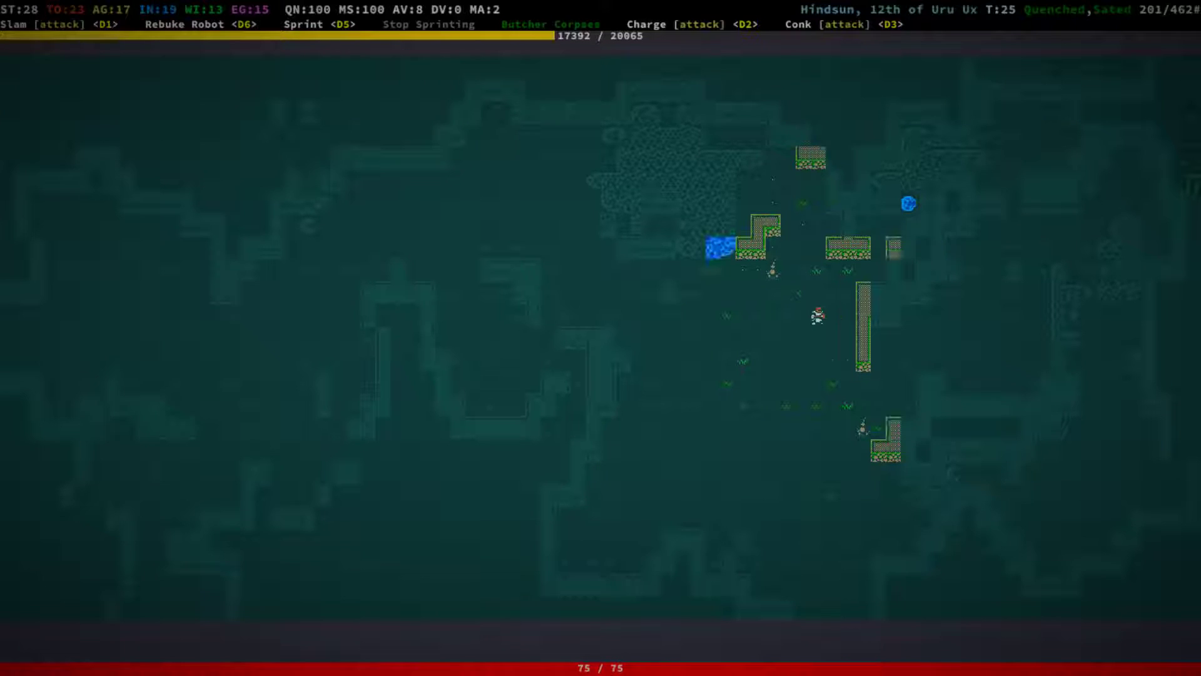
key("KP_7")
key("KP_7")
key("KP_7")
key("KP_7")
key("KP_7")
key("KP_7")
key("KP_4")
key("KP_4")
key("KP_4")
key("KP_4")
key("KP_4")
key("KP_4")
key("KP_4")
key("KP_4")
key("KP_4")
key("KP_7")
key("KP_7")
key("KP_7")
key("KP_7")
Walk through the small cave room and out into the grassy area.
key("KP_8")
key("KP_7")
key("KP_4")
key("KP_3")
key("KP_3")
key("KP_3")
key("KP_3")
key("KP_3")
key("KP_3")
key("KP_3")
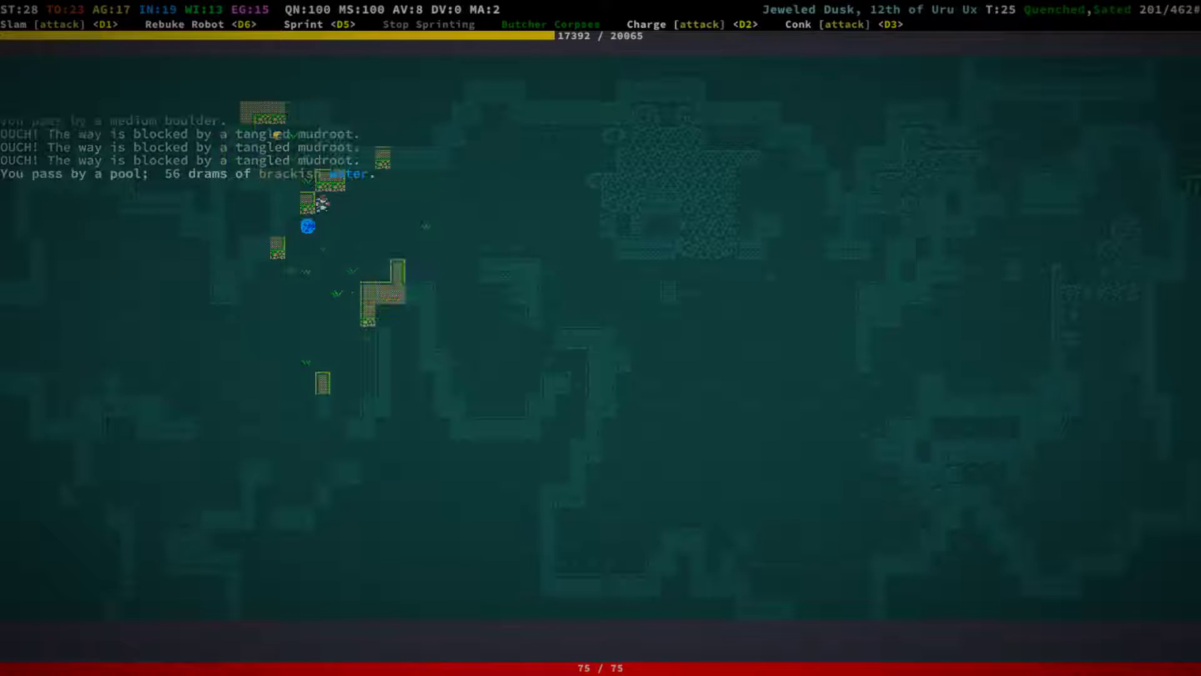
key("KP_3")
key("KP_2")
key("KP_3")
key("KP_3")
key("KP_3")
key("KP_3")
key("KP_3")
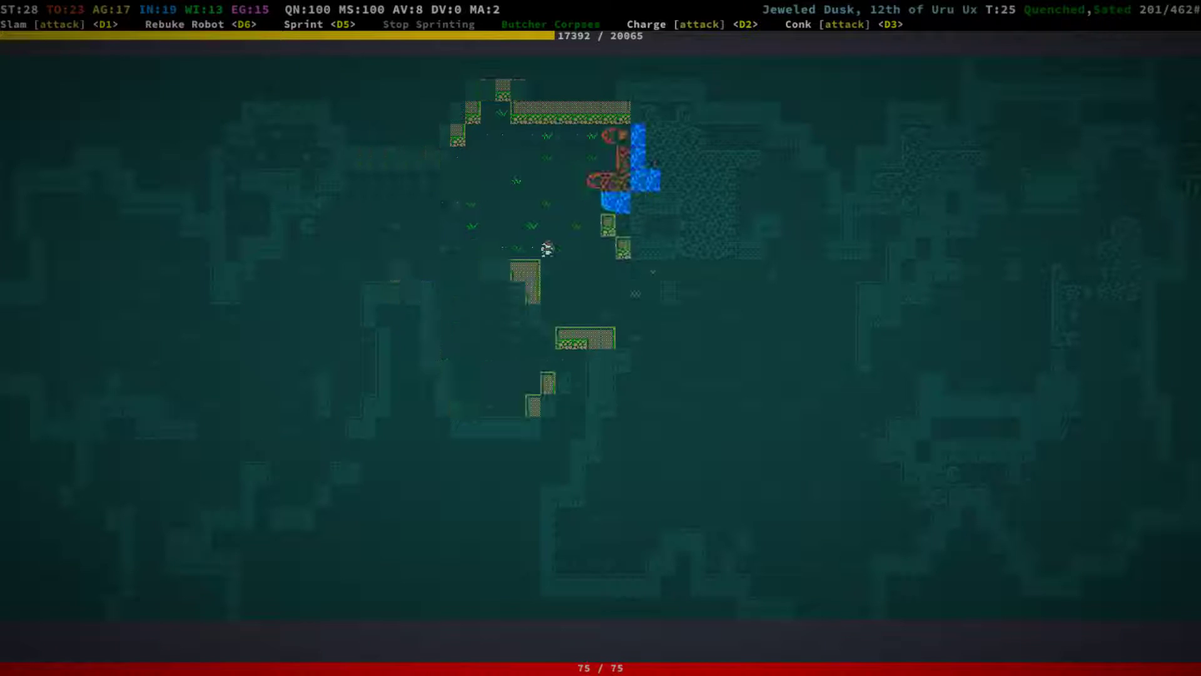
Press northeast past the tangled mudroots and pools to the zone's corner.
key("KP_3")
key("KP_3")
key("KP_3")
key("KP_3")
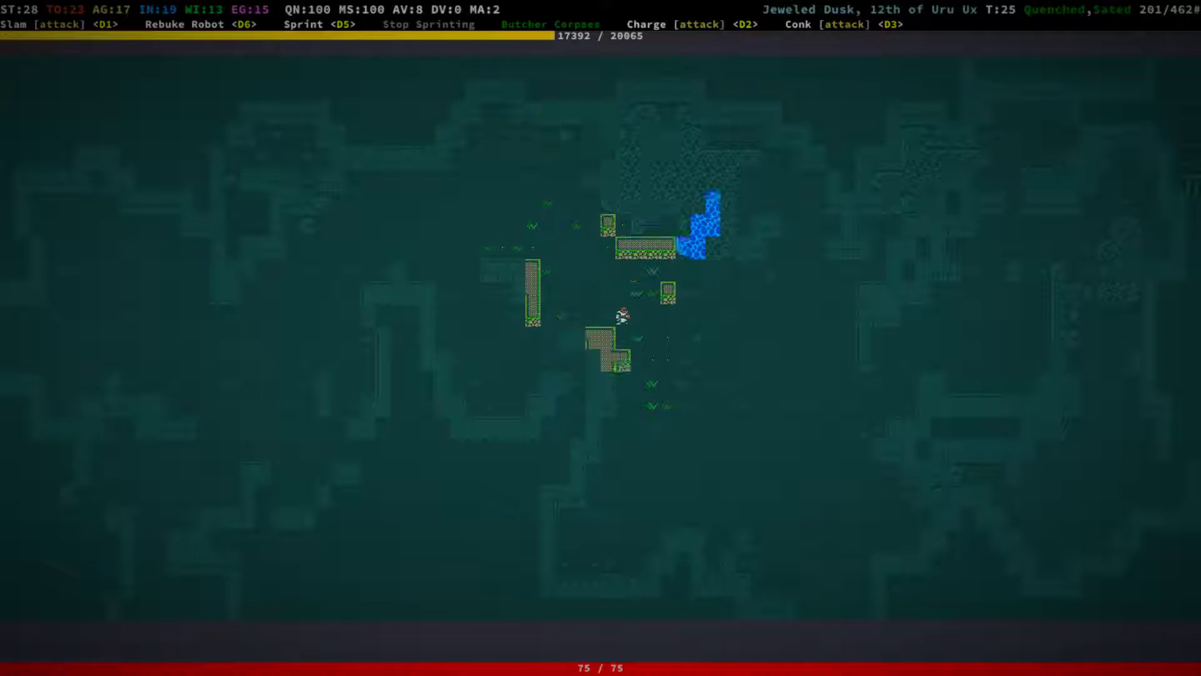
key("KP_3")
key("KP_9")
key("KP_9")
key("KP_9")
key("KP_9")
key("KP_9")
key("KP_9")
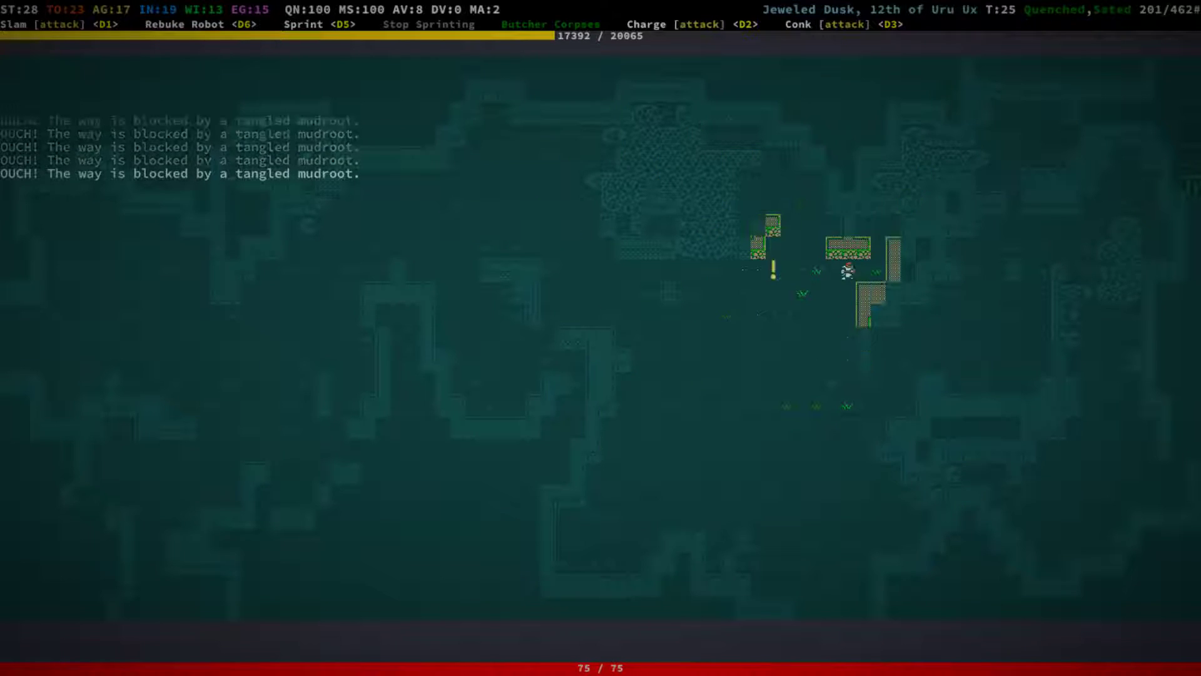
key("KP_9")
key("KP_9")
key("KP_9")
key("KP_9")
key("KP_9")
key("KP_9")
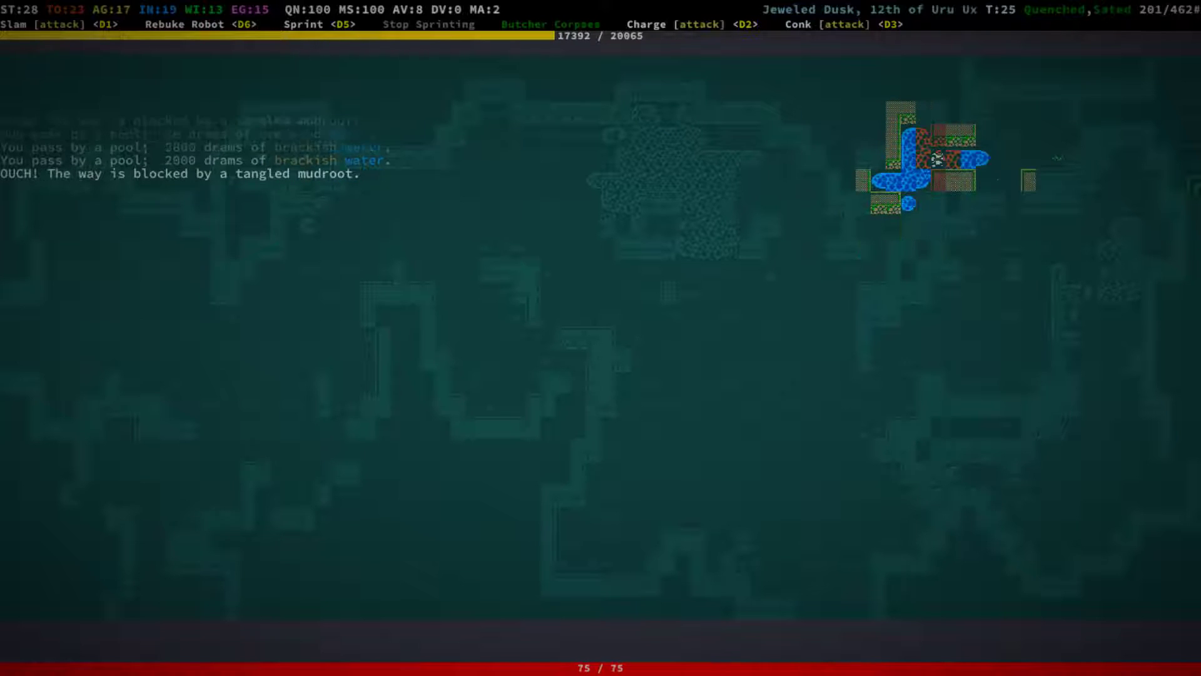
key("KP_9")
key("KP_9")
key("KP_9")
key("KP_9")
key("KP_9")
key("KP_9")
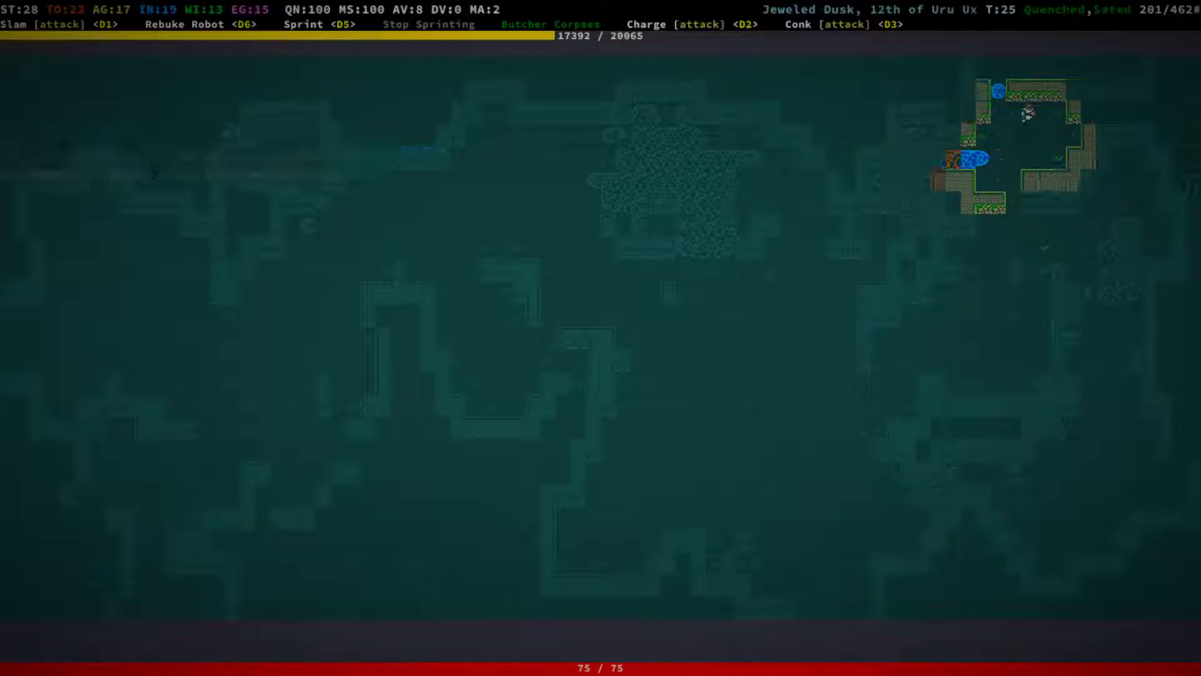
key("KP_9")
key("KP_9")
key("KP_9")
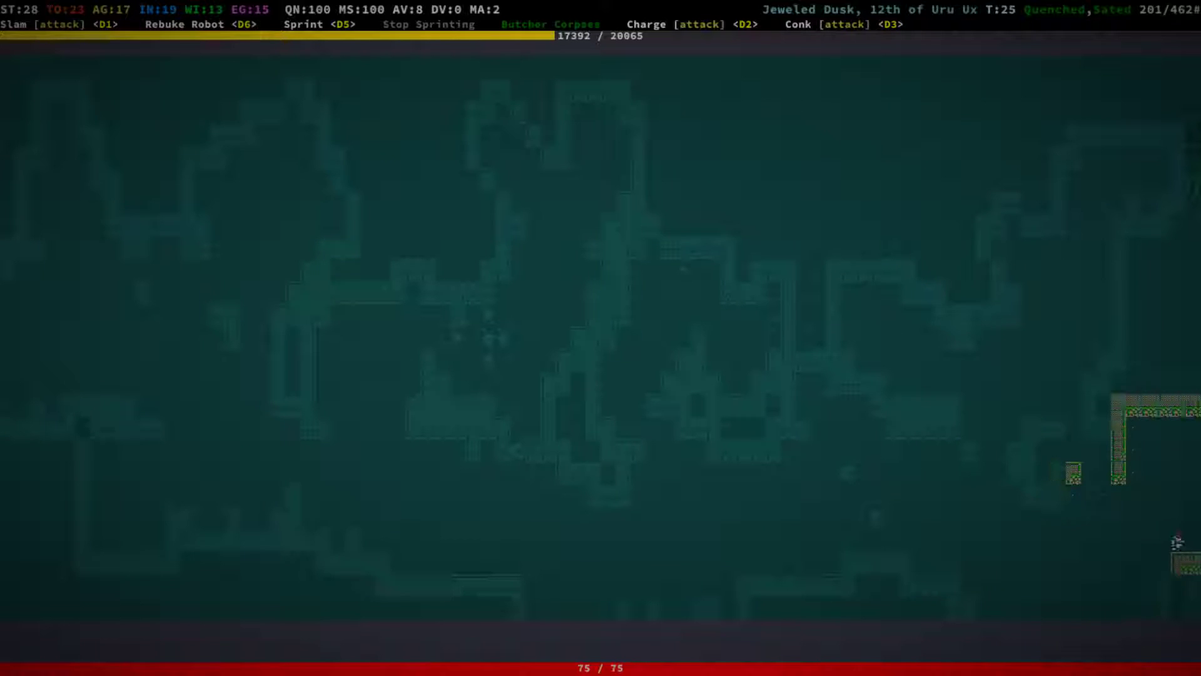
Enter the zone to the east and kill the young ivory.
key("Right")
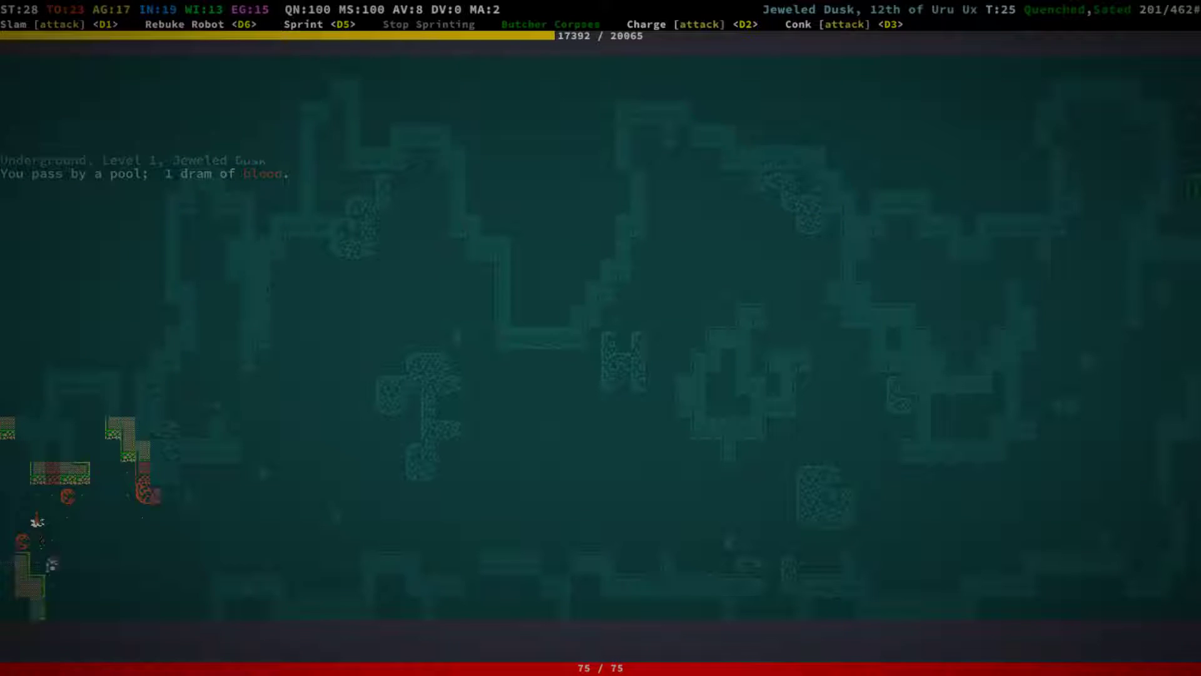
key("Down")
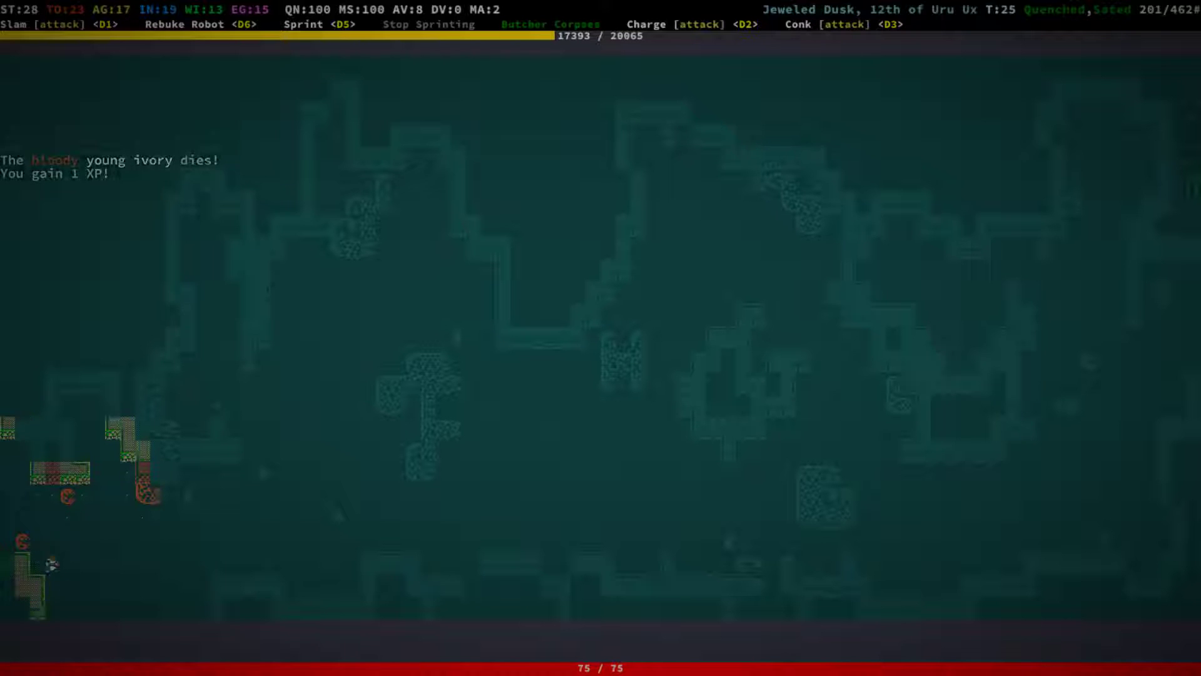
key("Down")
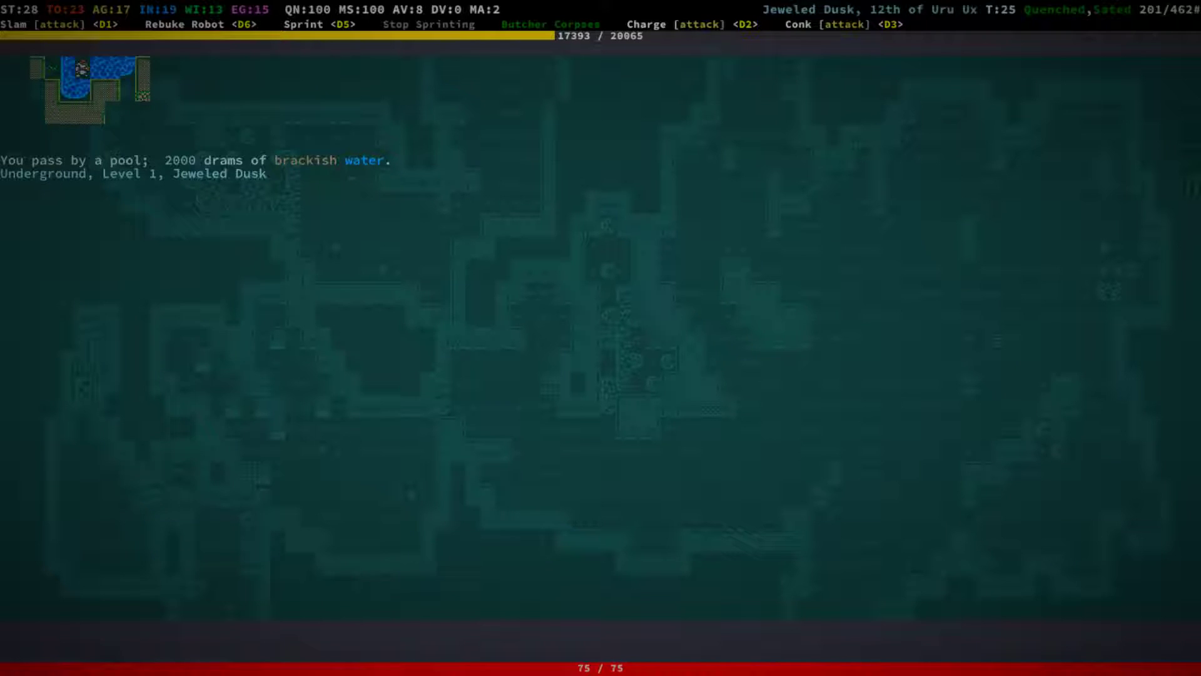
Explore the newly entered cave area and the grassy room.
key("Down")
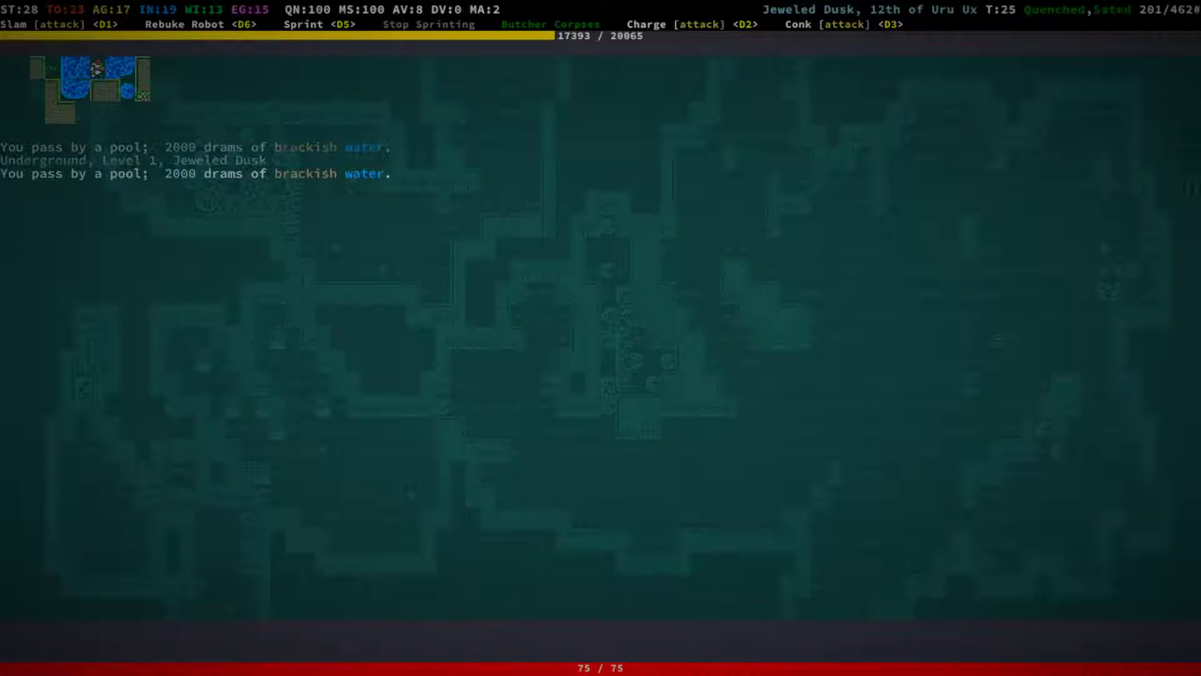
key("Down")
key("Right")
key("Right")
key("Right")
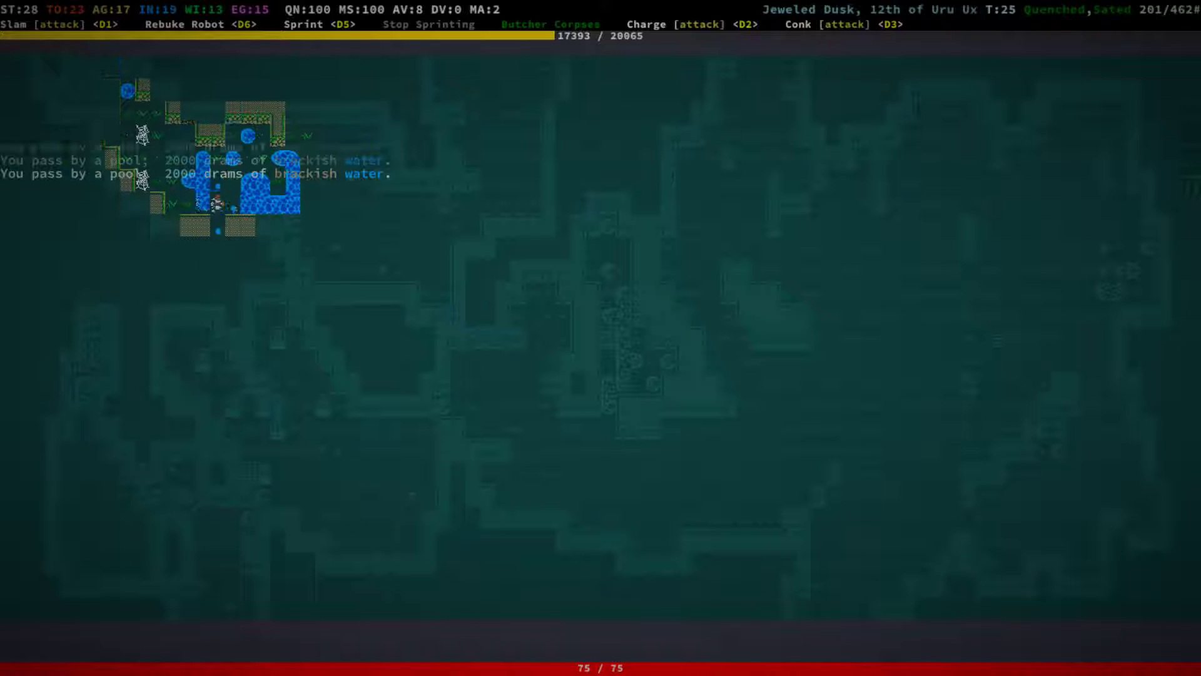
key("Right")
key("Right")
key("Right")
key("Right")
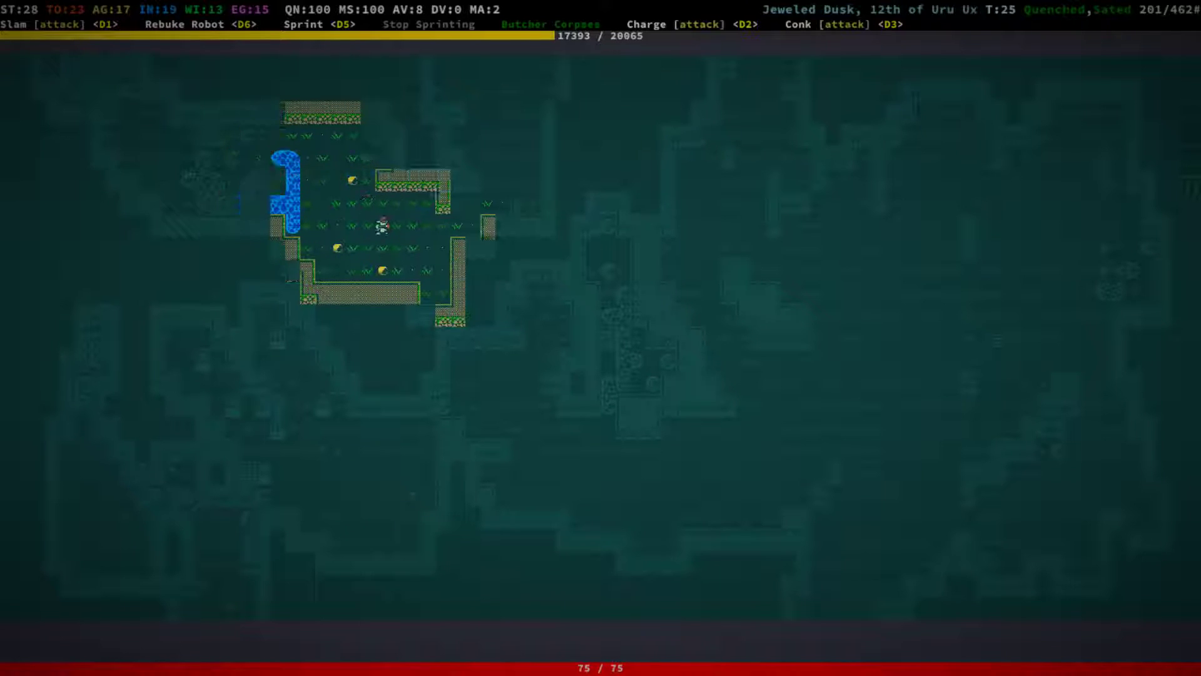
key("Down")
key("Down")
key("Down")
key("Down")
key("Left")
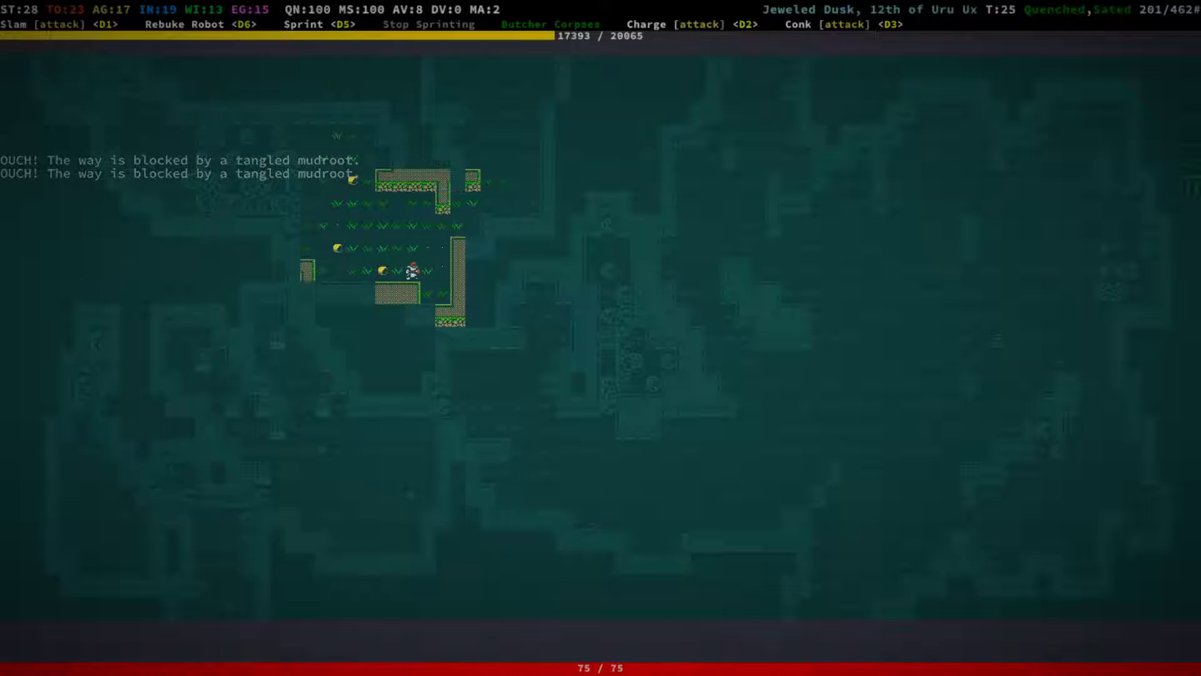
Attack and destroy the tangled mudroots blocking the nook.
key("KP_3")
key("Down")
key("Right")
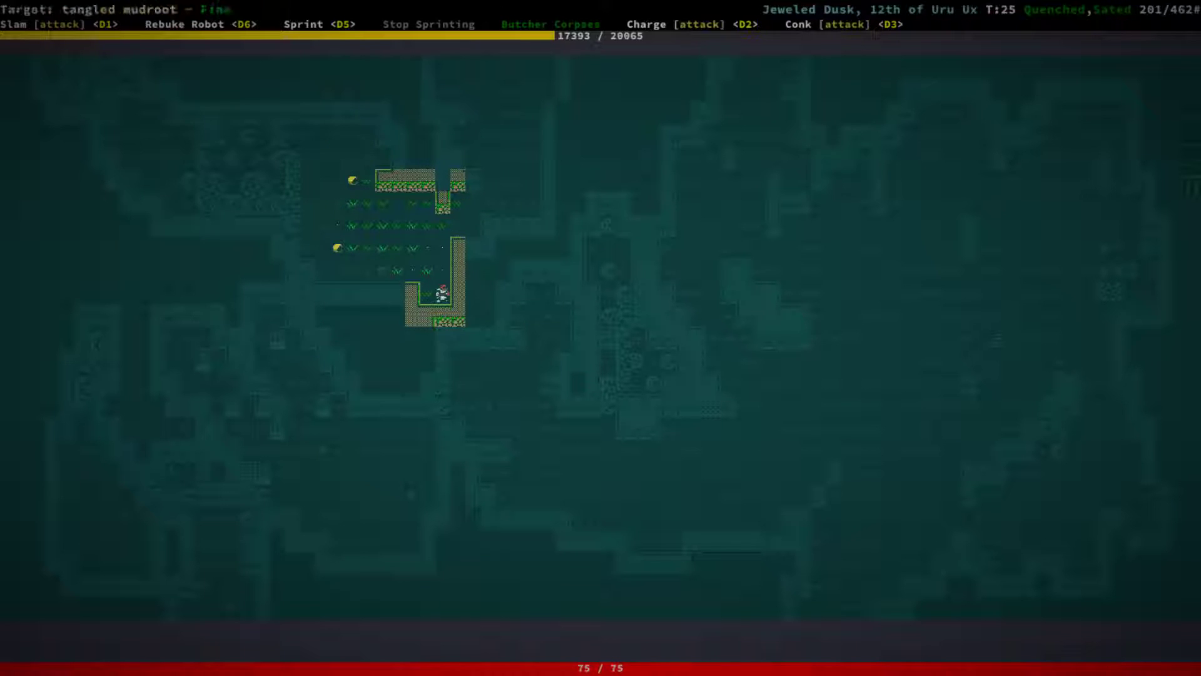
key("Right")
key("Right")
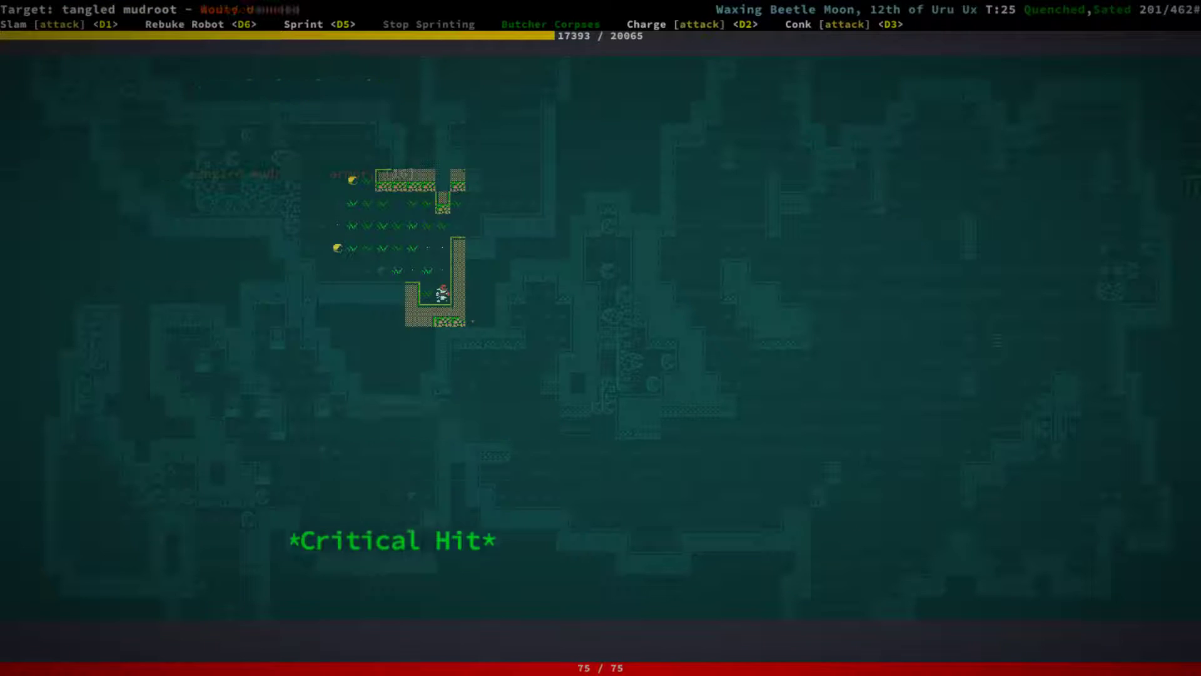
key("Right")
key("KP_3")
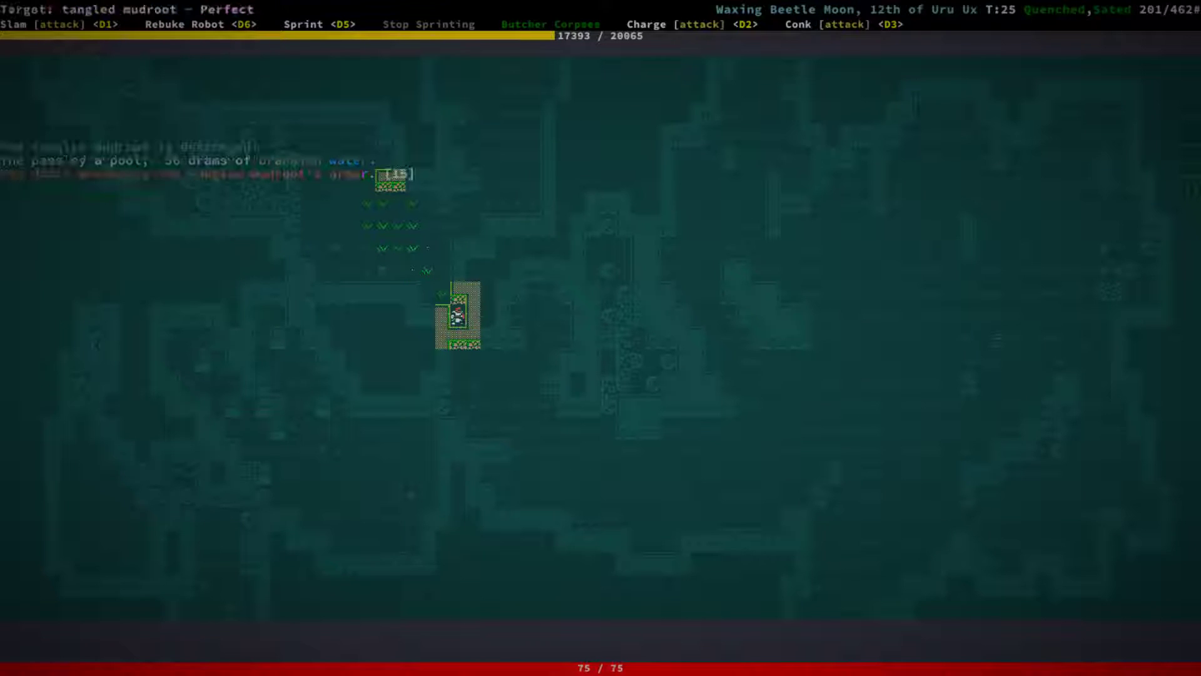
key("Right")
key("Right")
key("Right")
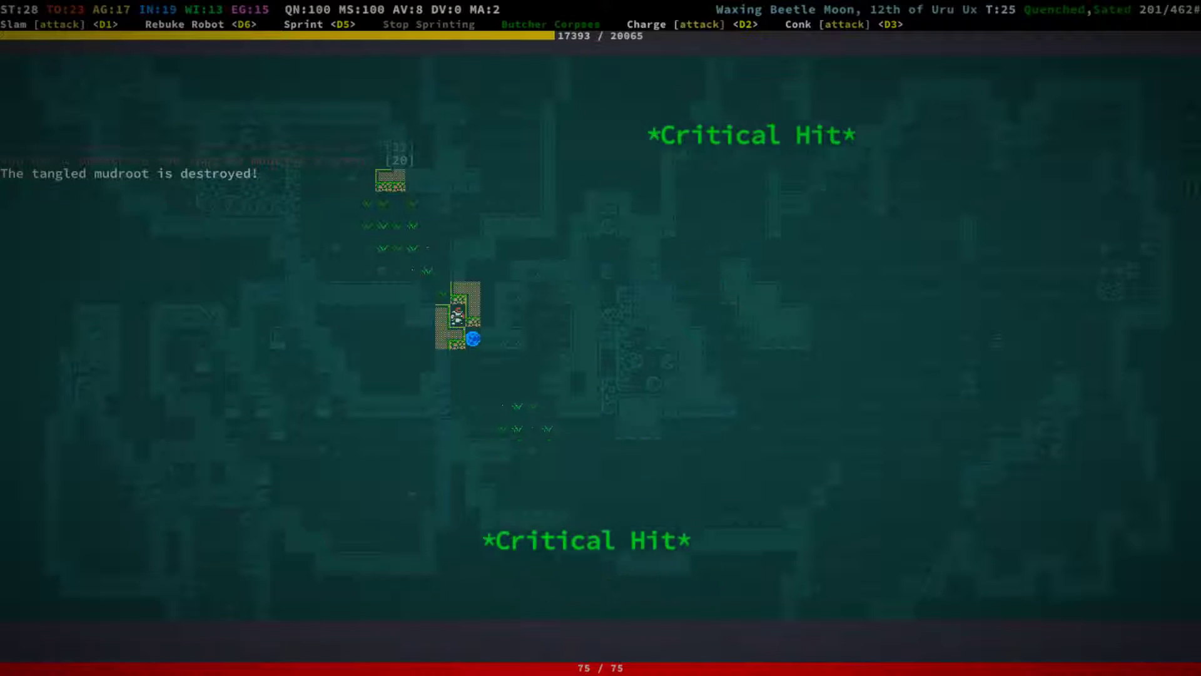
key("Down")
Cross the cave to the grassy clearing beside the stairs down.
key("Right")
key("Right")
key("Right")
key("Right")
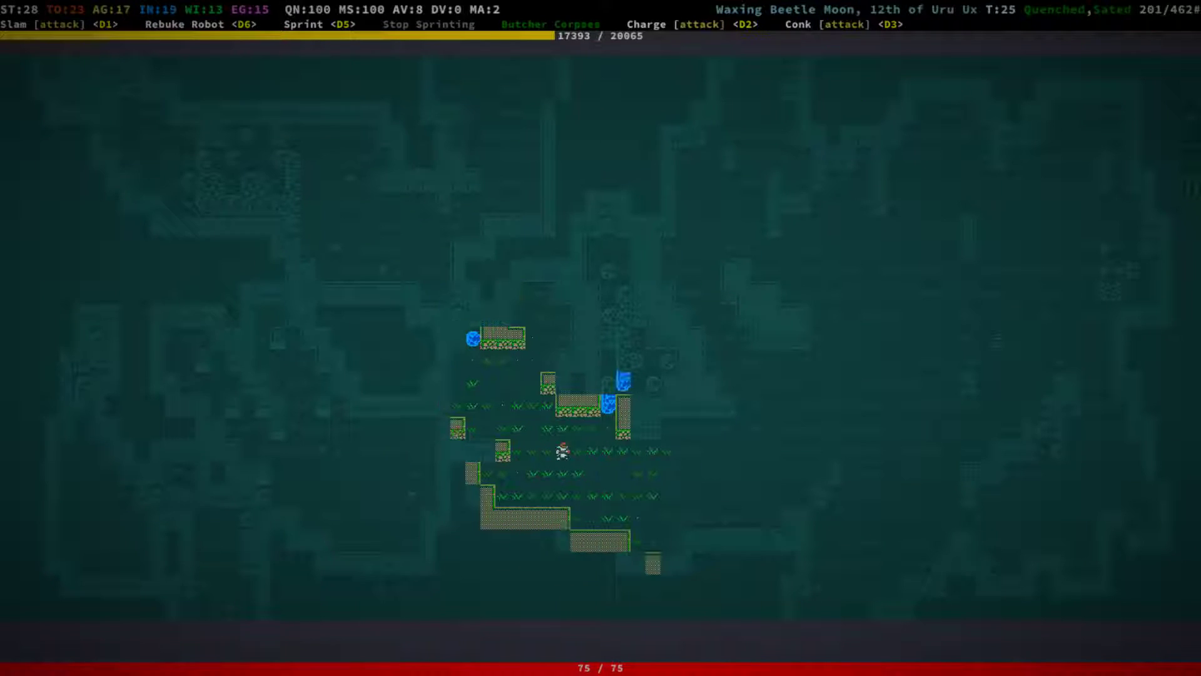
key("Right")
key("Right")
key("KP_3")
key("Right")
key("Right")
key("KP_3")
key("KP_9")
key("KP_9")
key("KP_9")
key("KP_9")
key("Right")
key("Right")
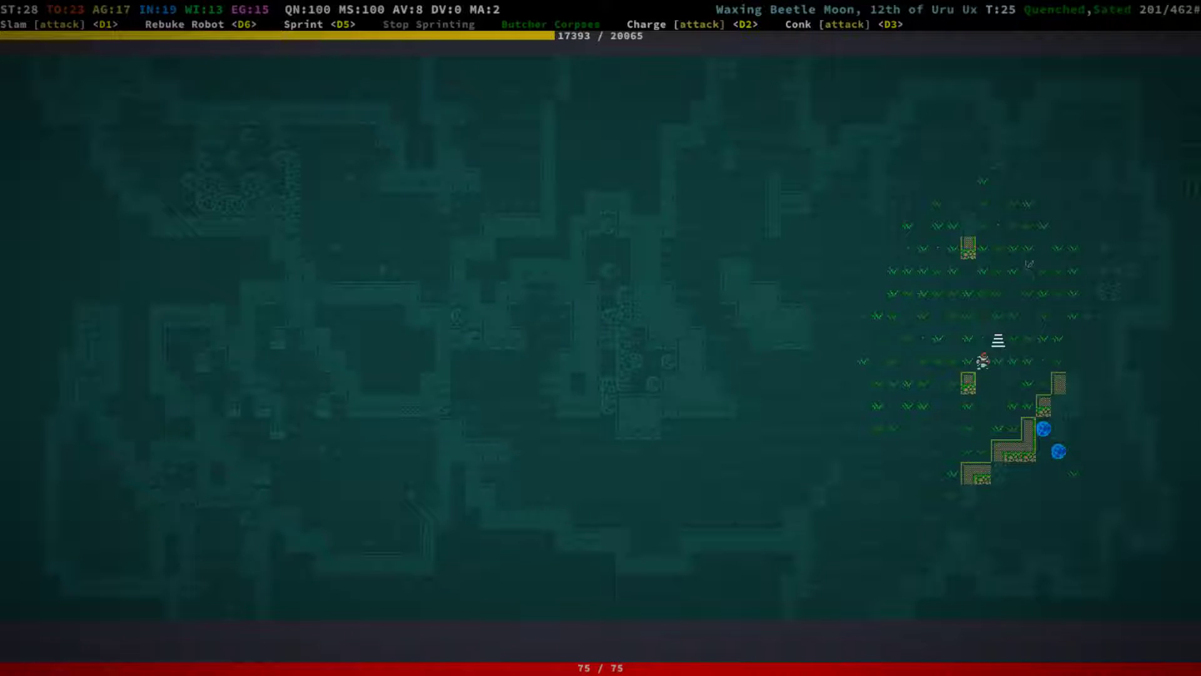
Press > on the staircase to descend to Underground Level 2.
key("greater")
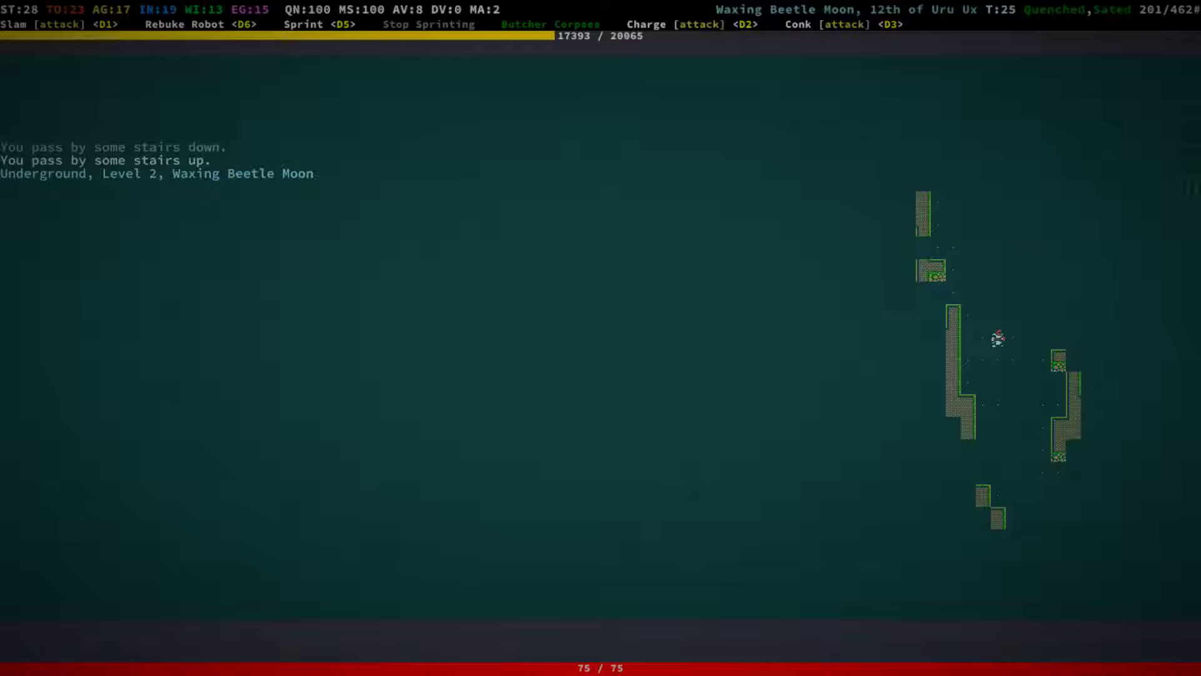
Head south through the Shallows, killing a seed-spitting vine and a mudroot.
key("KP_7")
key("KP_7")
key("KP_8")
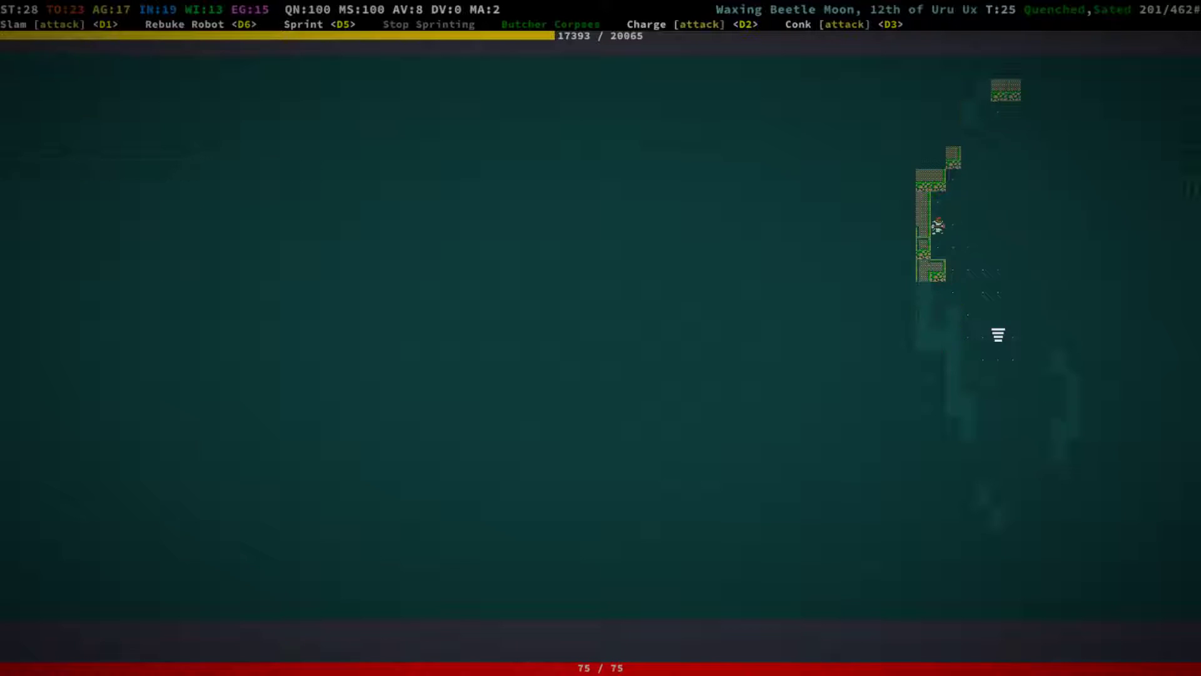
key("KP_8")
key("KP_8")
key("KP_8")
key("KP_8")
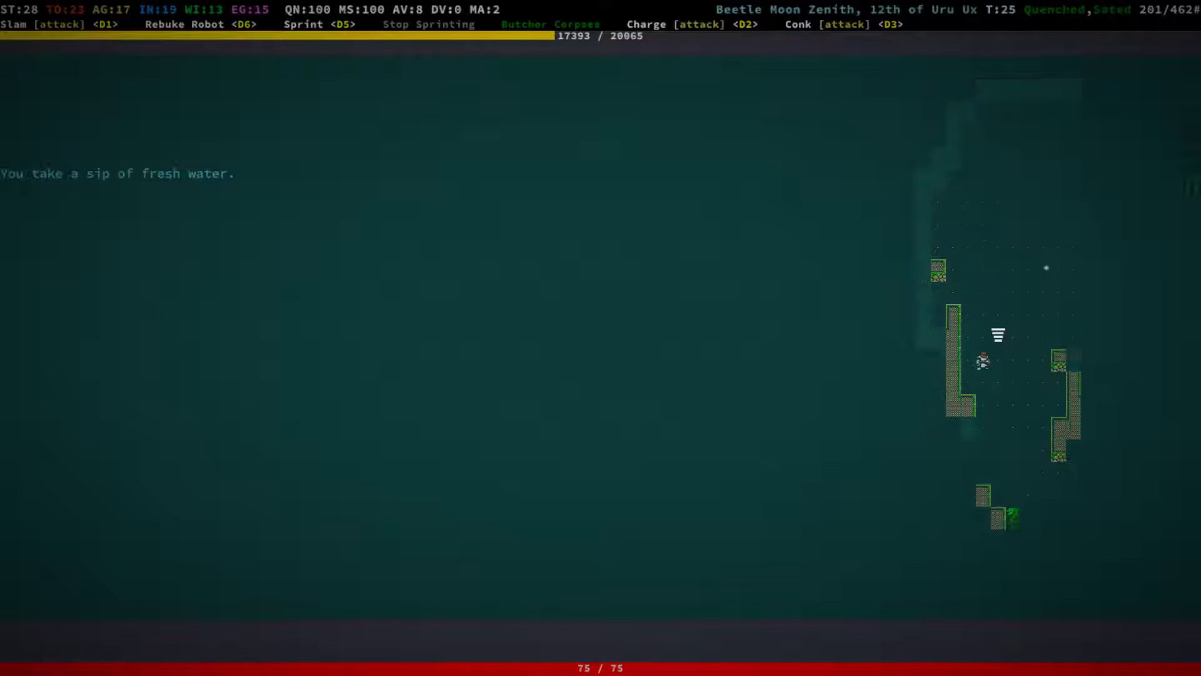
key("KP_2")
key("KP_2")
key("KP_2")
key("KP_2")
key("KP_2")
key("KP_2")
key("KP_2")
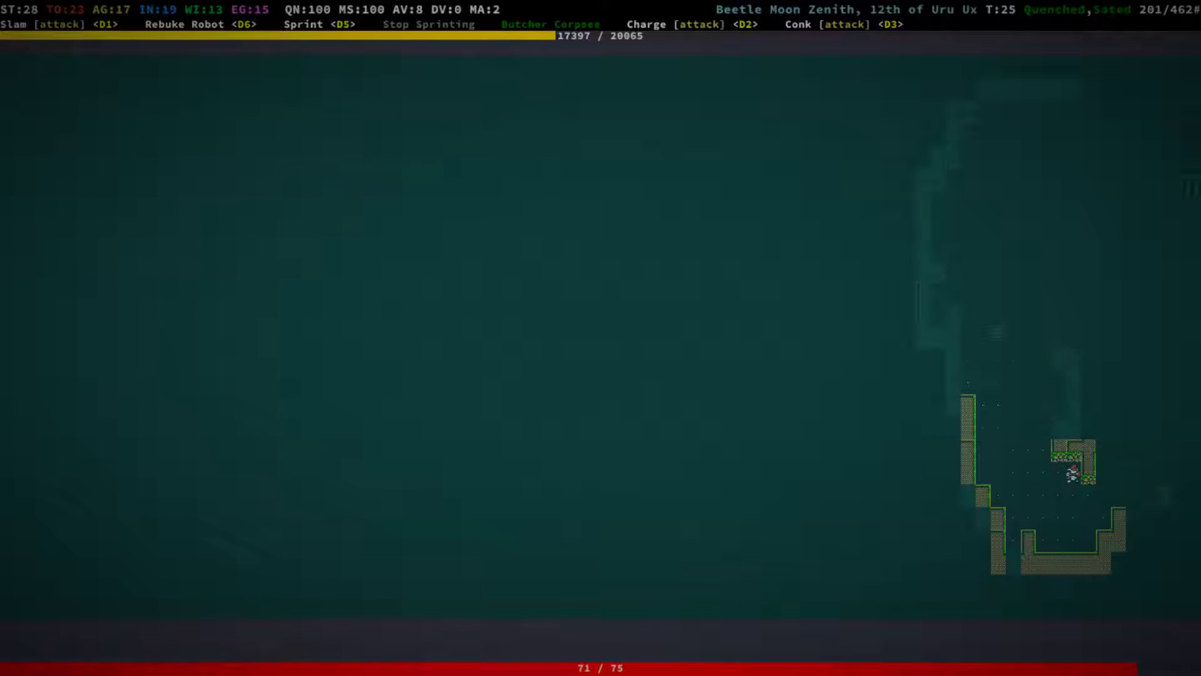
key("KP_2")
key("KP_2")
key("KP_2")
key("KP_2")
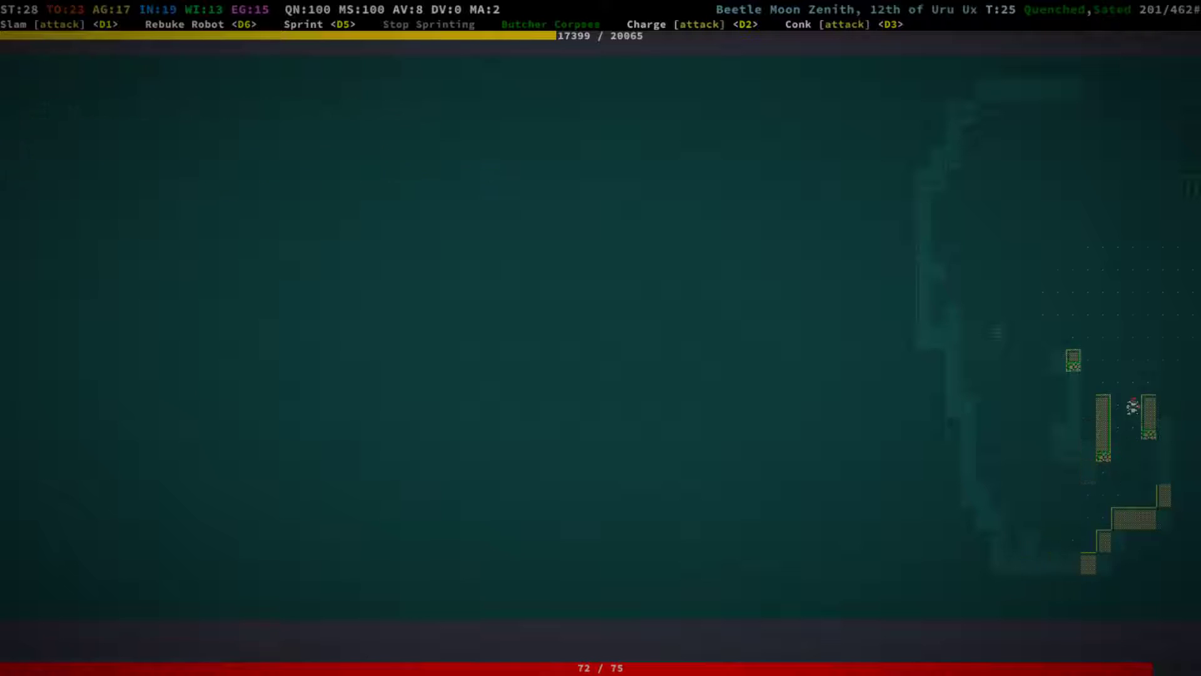
key("KP_2")
key("KP_2")
key("KP_2")
key("KP_2")
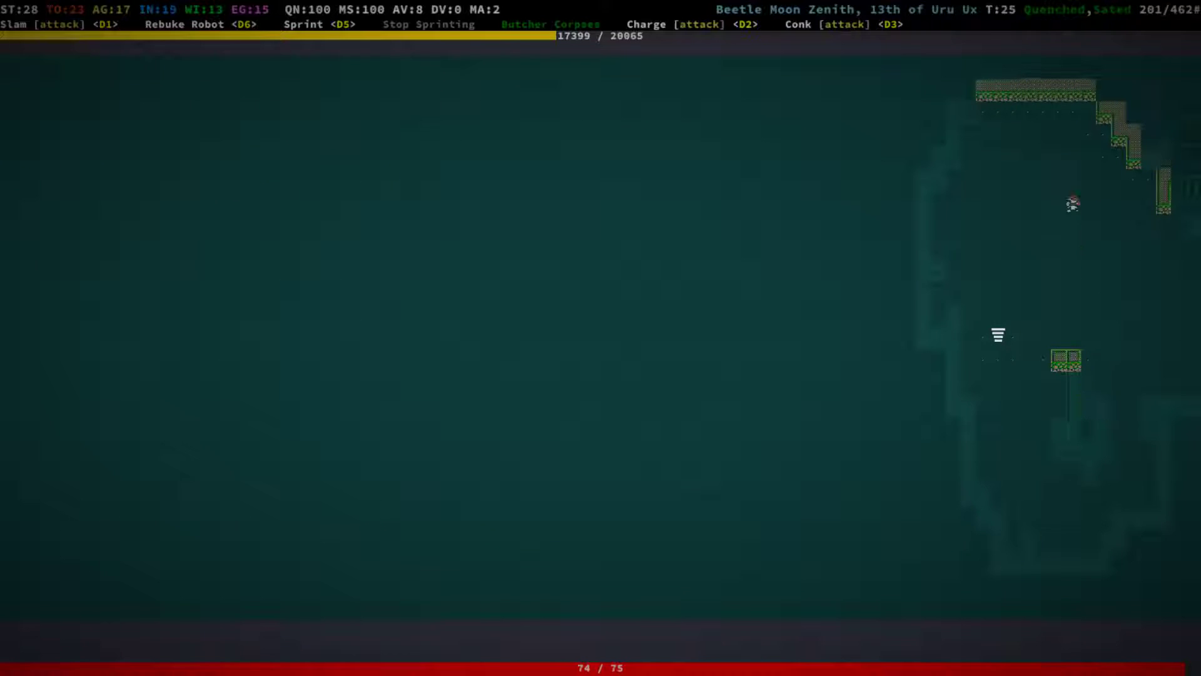
key("KP_2")
key("KP_2")
Destroy a tangled mudroot and walk west to the large brackish pool.
key("KP_1")
key("KP_2")
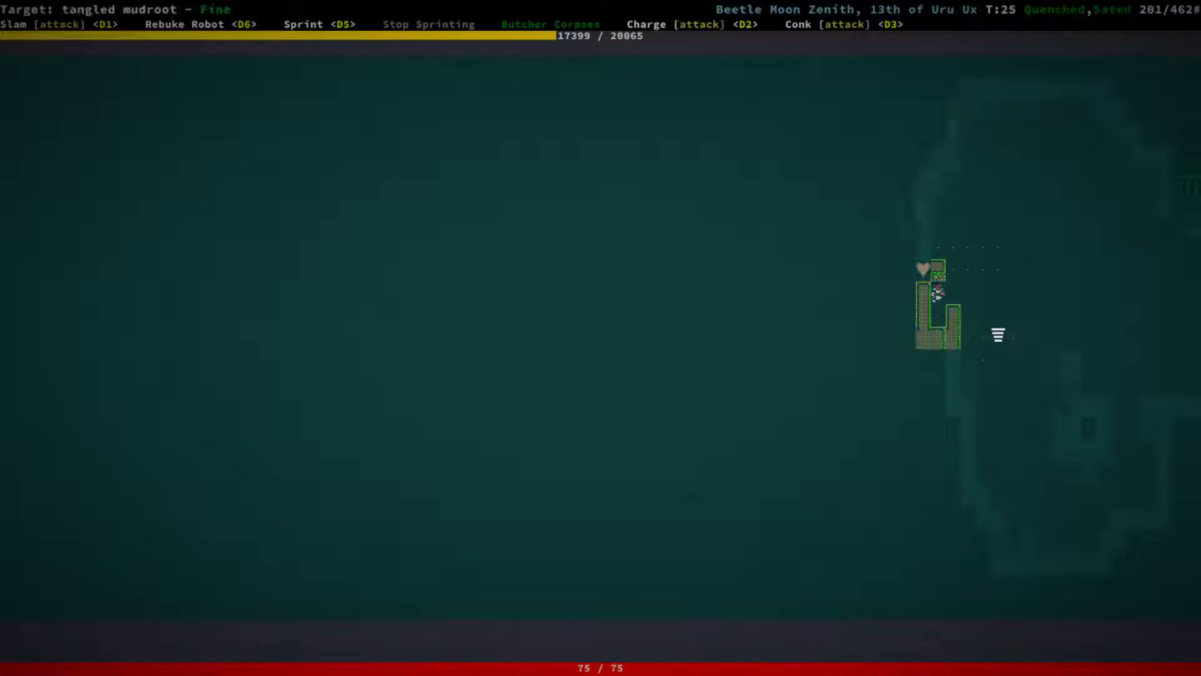
key("KP_8")
key("KP_8")
key("KP_8")
key("KP_8")
key("KP_8")
key("KP_8")
key("KP_8")
key("KP_8")
key("KP_8")
key("KP_4")
key("KP_4")
key("KP_4")
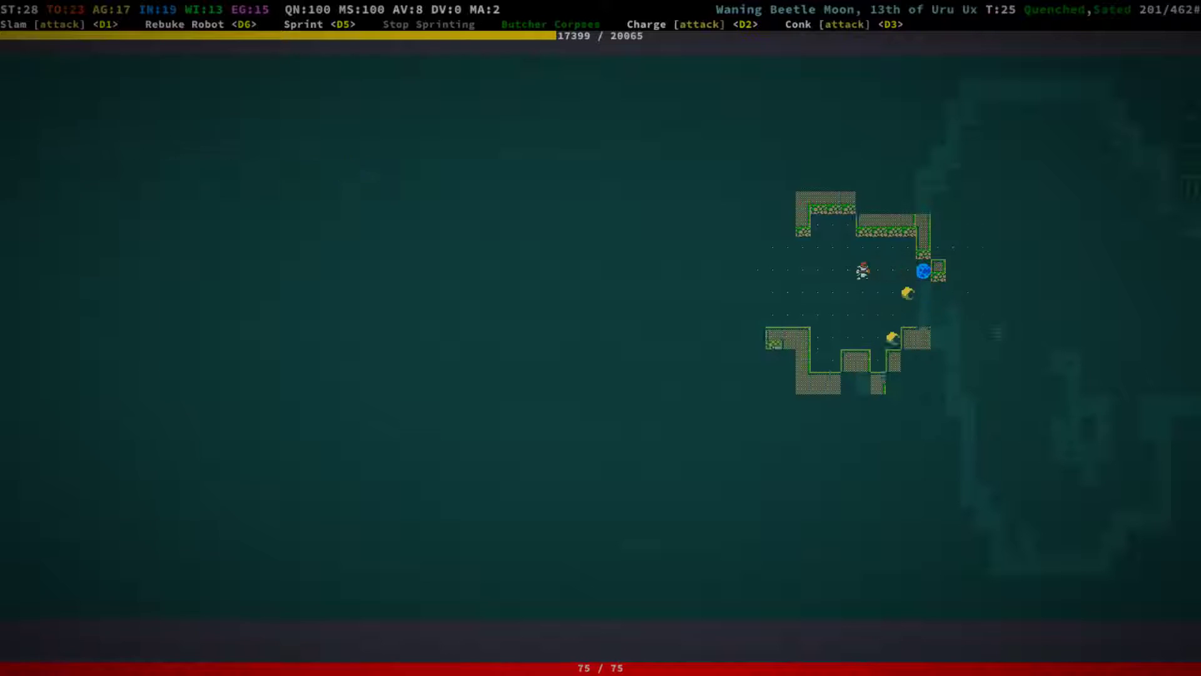
key("KP_4")
key("KP_4")
key("KP_4")
key("KP_4")
key("KP_4")
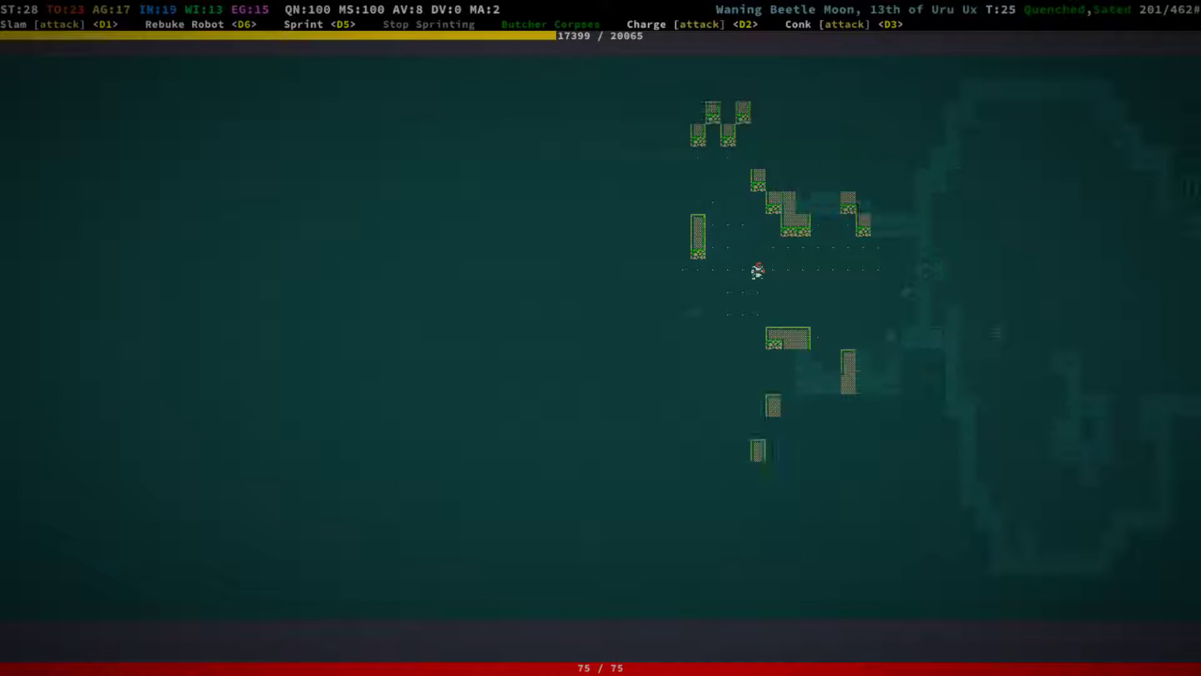
key("KP_4")
key("KP_4")
key("KP_4")
key("KP_4")
key("KP_1")
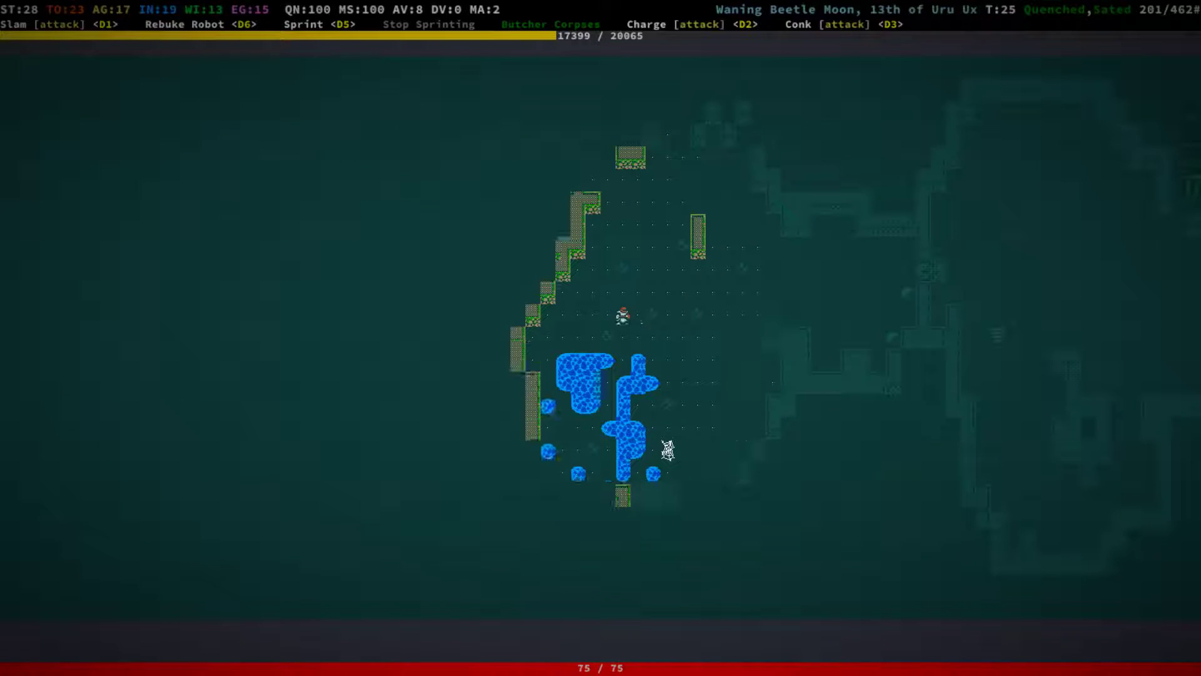
key("KP_4")
key("KP_4")
key("KP_4")
key("KP_4")
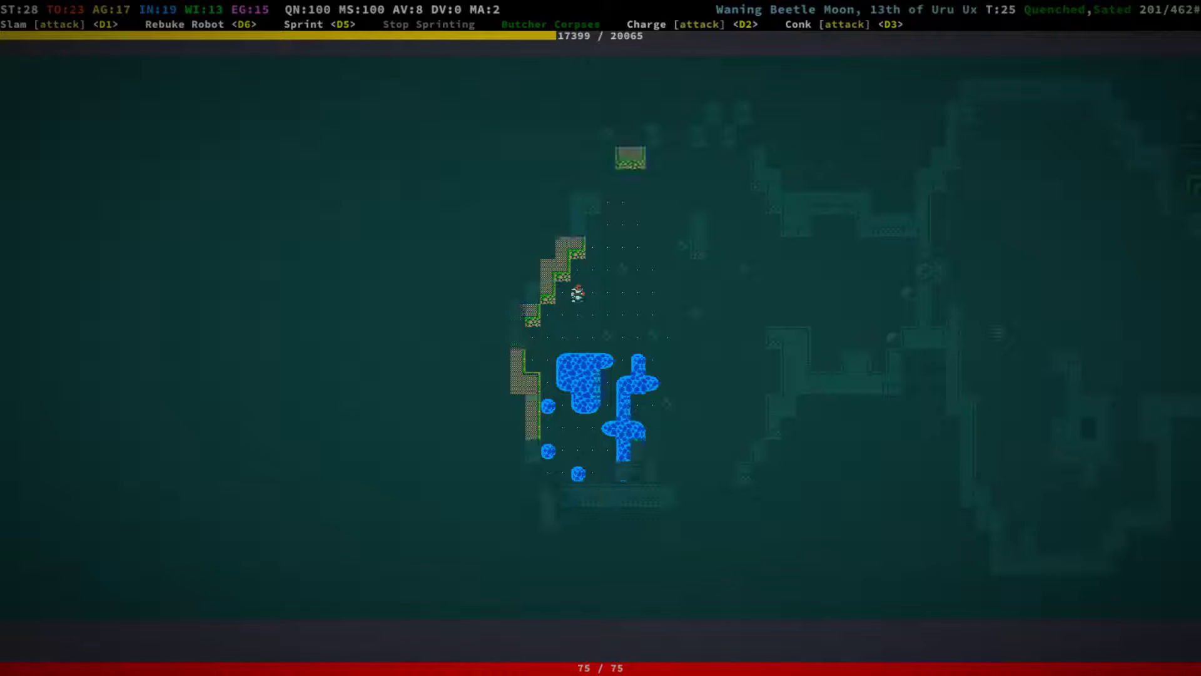
Cut through the tangled mudroots to the northwest and enter the pool room.
key("KP_7")
key("KP_7")
key("KP_7")
key("KP_7")
key("KP_7")
key("KP_7")
key("KP_7")
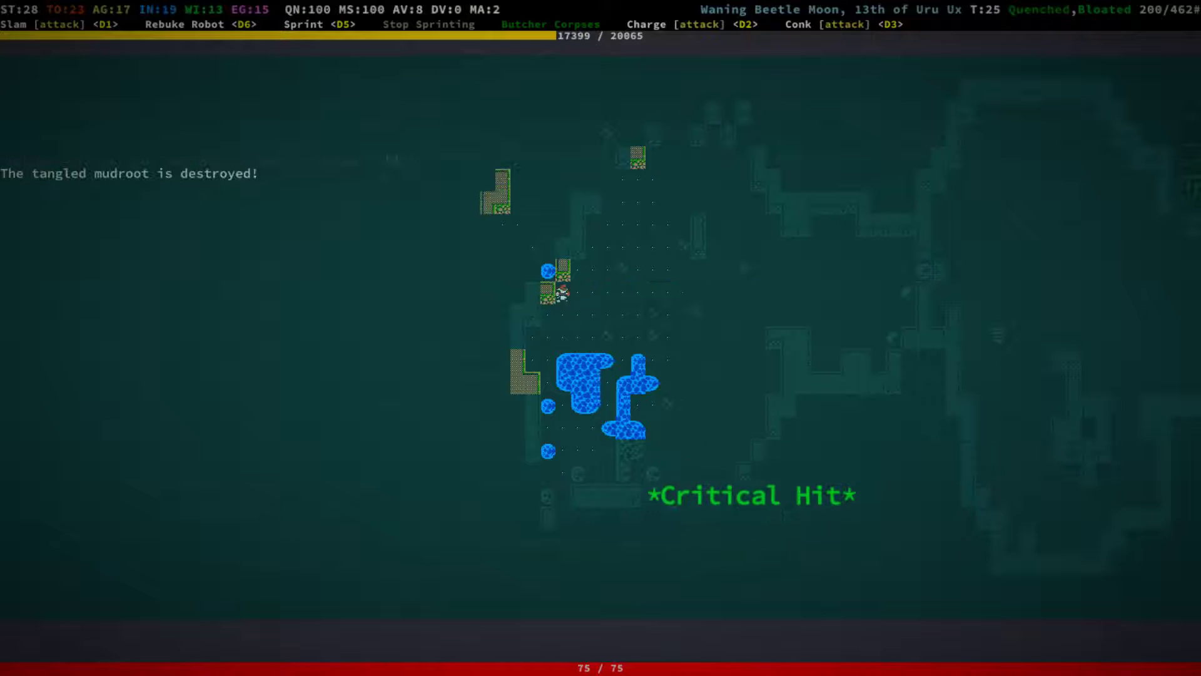
key("KP_8")
key("KP_8")
key("KP_8")
key("KP_7")
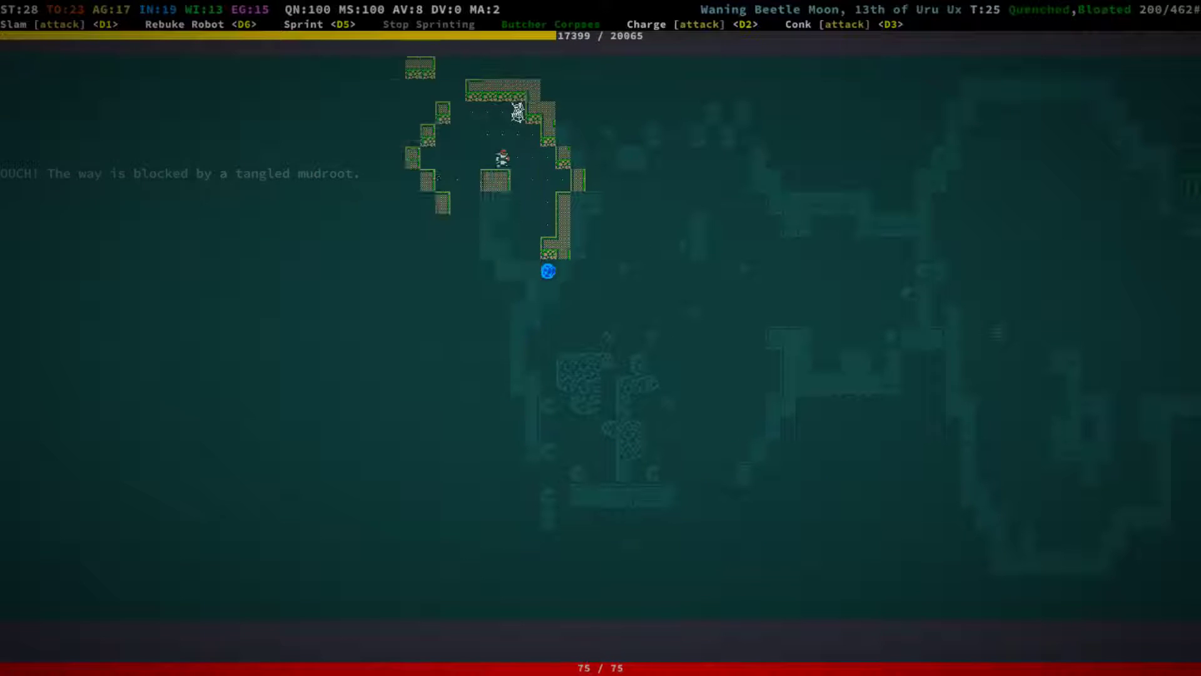
key("KP_7")
key("KP_4")
key("KP_4")
key("KP_4")
key("KP_4")
key("KP_4")
key("KP_4")
key("KP_1")
key("KP_1")
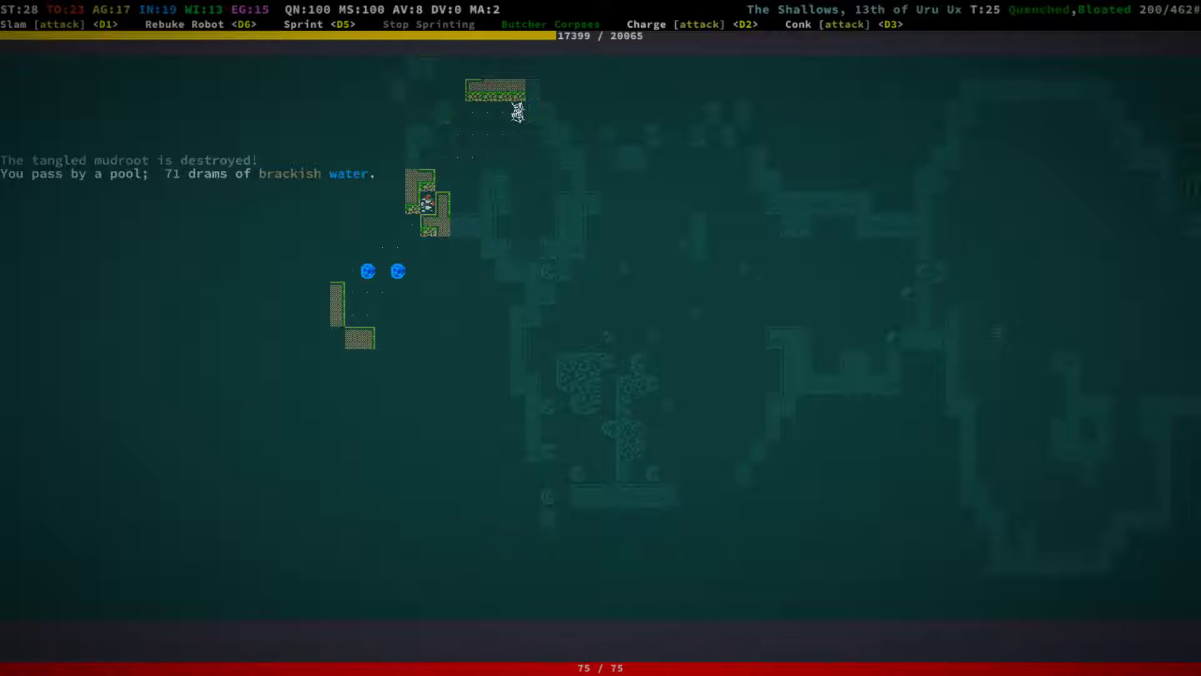
key("KP_1")
key("KP_4")
key("KP_4")
Scout the corridor to the south, then return north into the pool room.
key("KP_2")
key("KP_2")
key("KP_2")
key("KP_2")
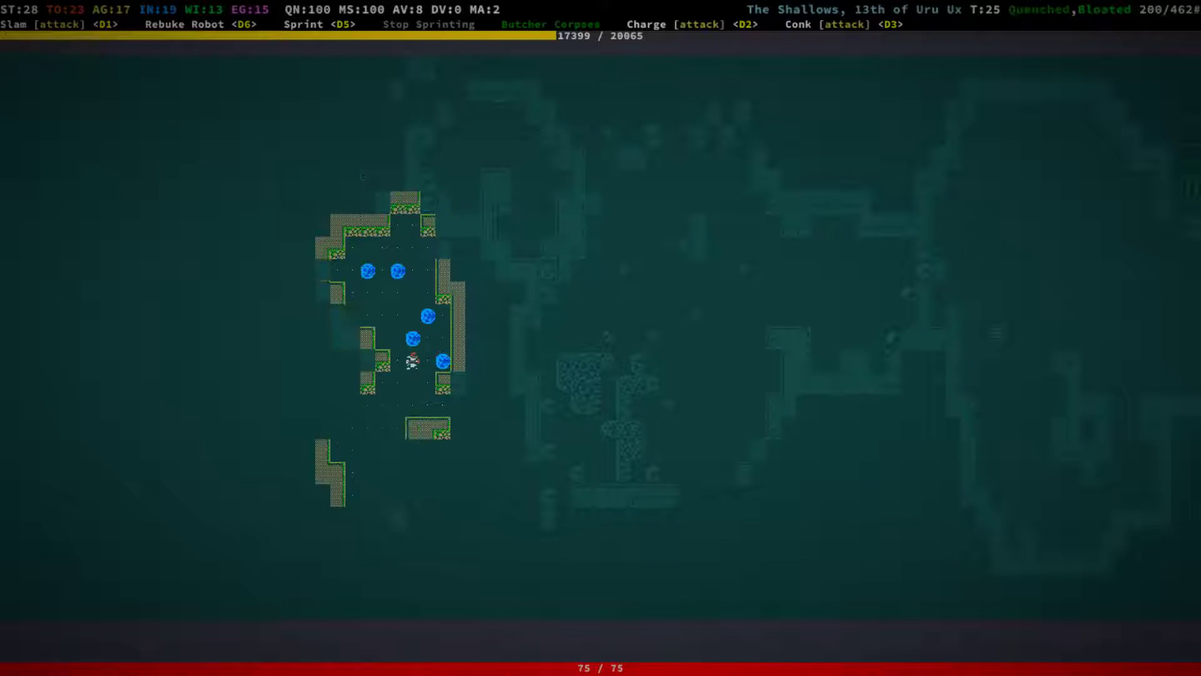
key("KP_2")
key("KP_2")
key("KP_2")
key("KP_2")
key("KP_2")
key("KP_9")
key("KP_8")
key("KP_8")
key("KP_8")
key("KP_8")
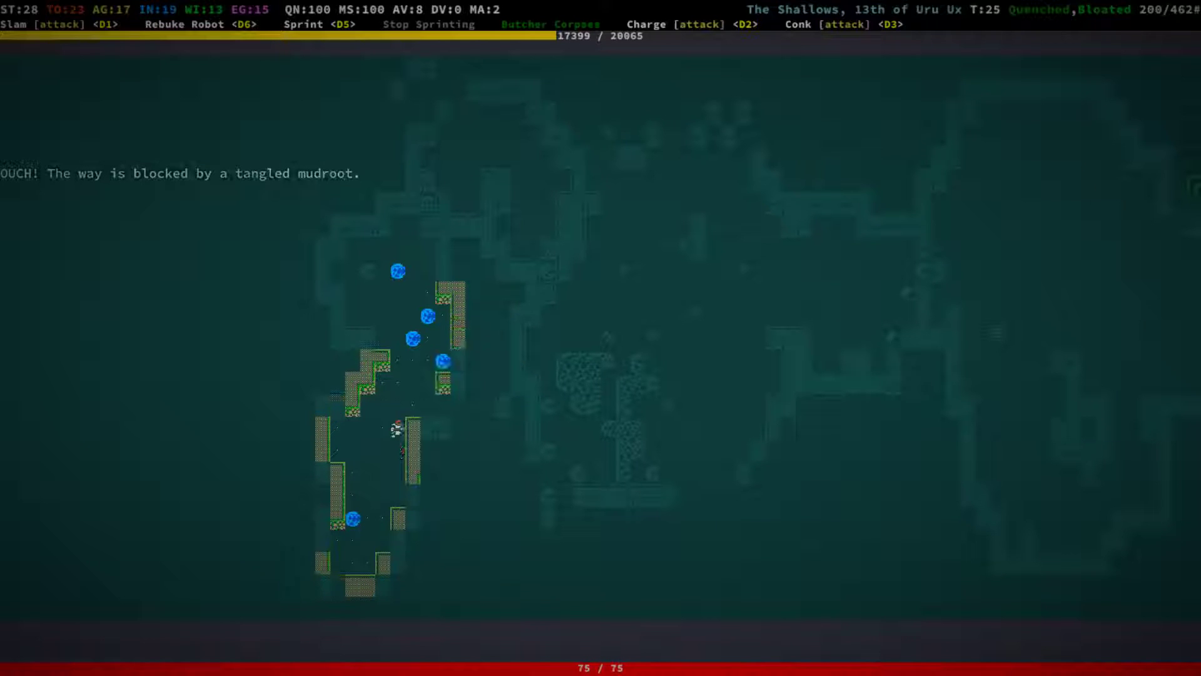
key("KP_8")
key("KP_8")
key("KP_8")
key("KP_8")
key("KP_8")
key("KP_8")
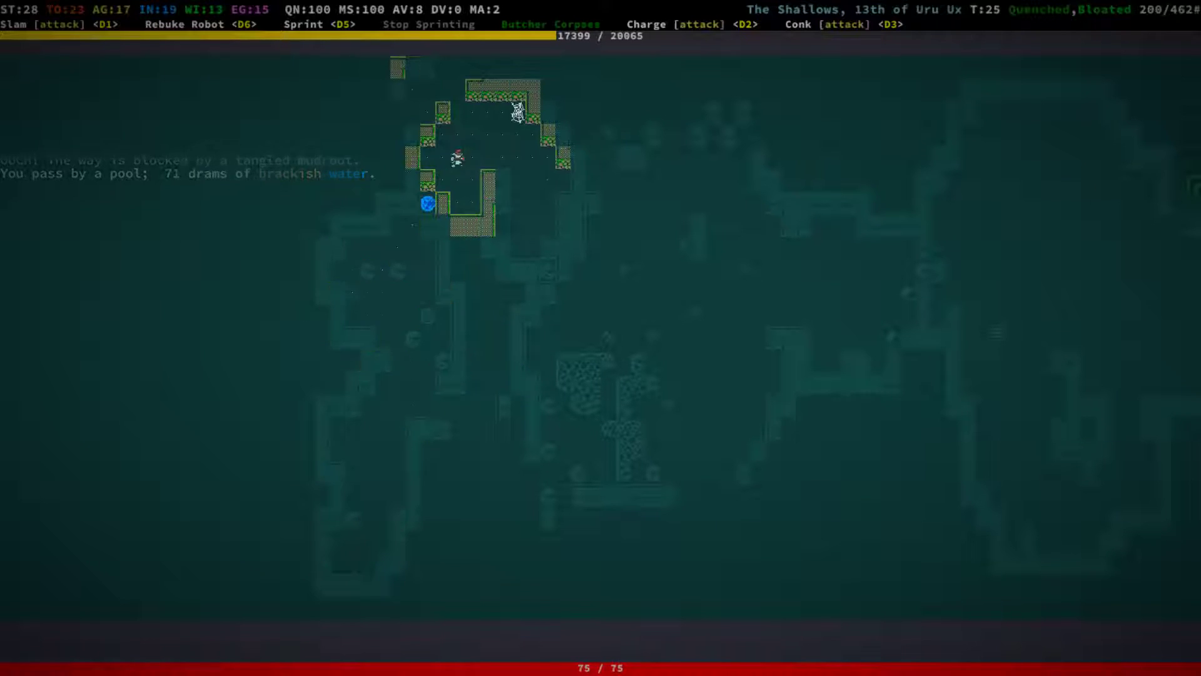
key("KP_8")
key("KP_8")
key("KP_8")
Destroy the tangled mudroot to the west and push on toward the pools.
key("KP_1")
key("KP_4")
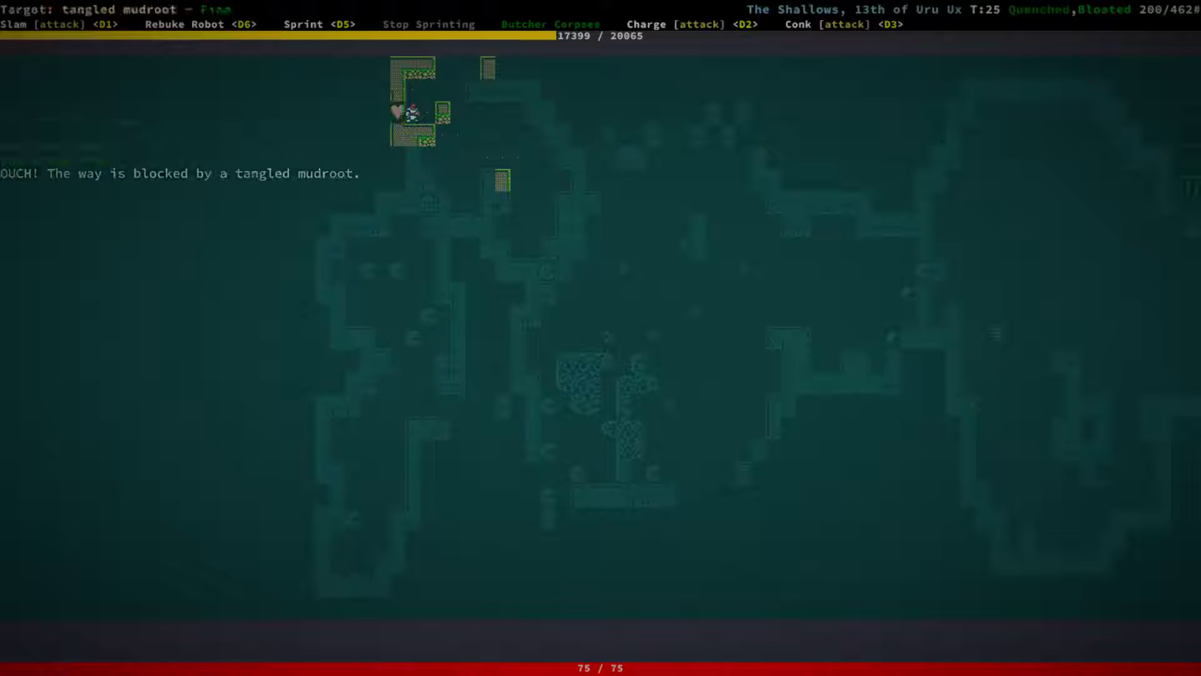
key("KP_4")
key("KP_4")
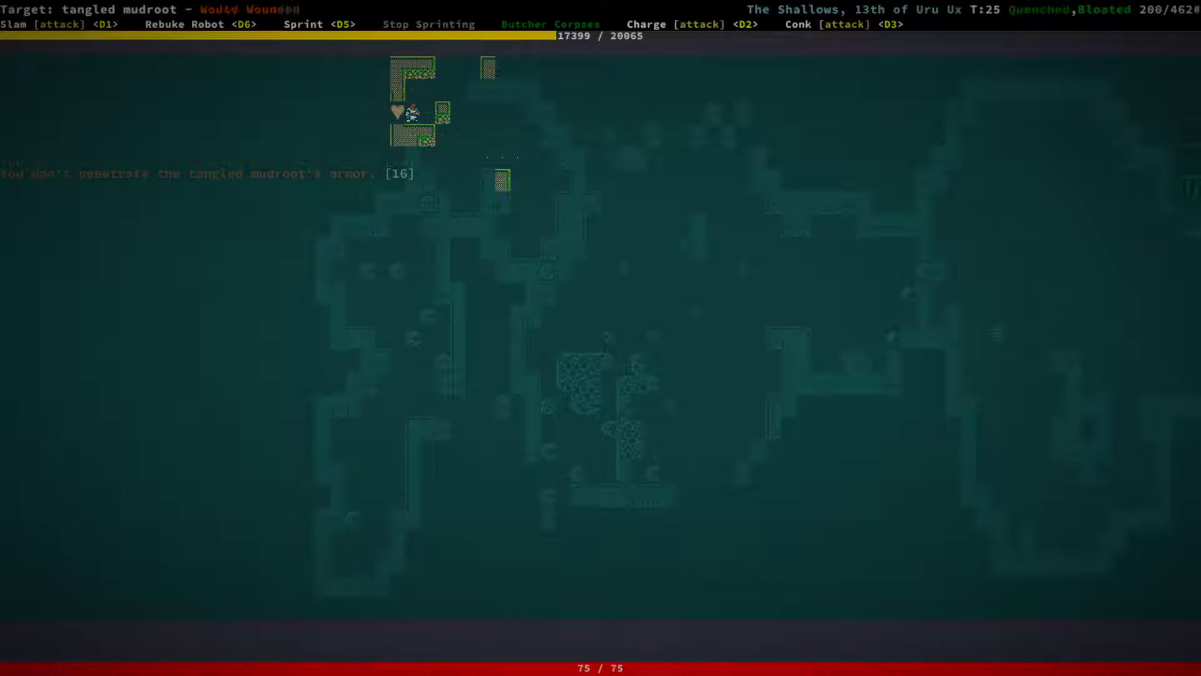
key("KP_4")
key("KP_4")
key("KP_4")
key("KP_4")
key("KP_4")
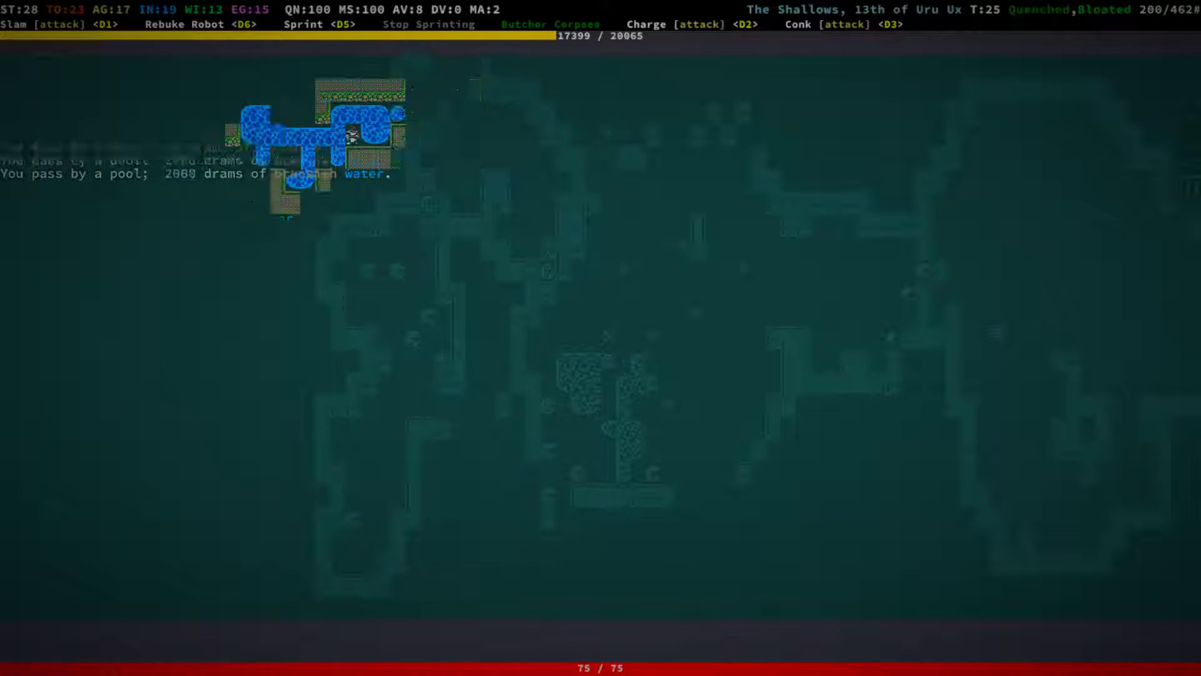
key("KP_4")
key("KP_4")
key("KP_4")
Destroy the mudroot blocking the southwest path and enter the pool area.
key("KP_1")
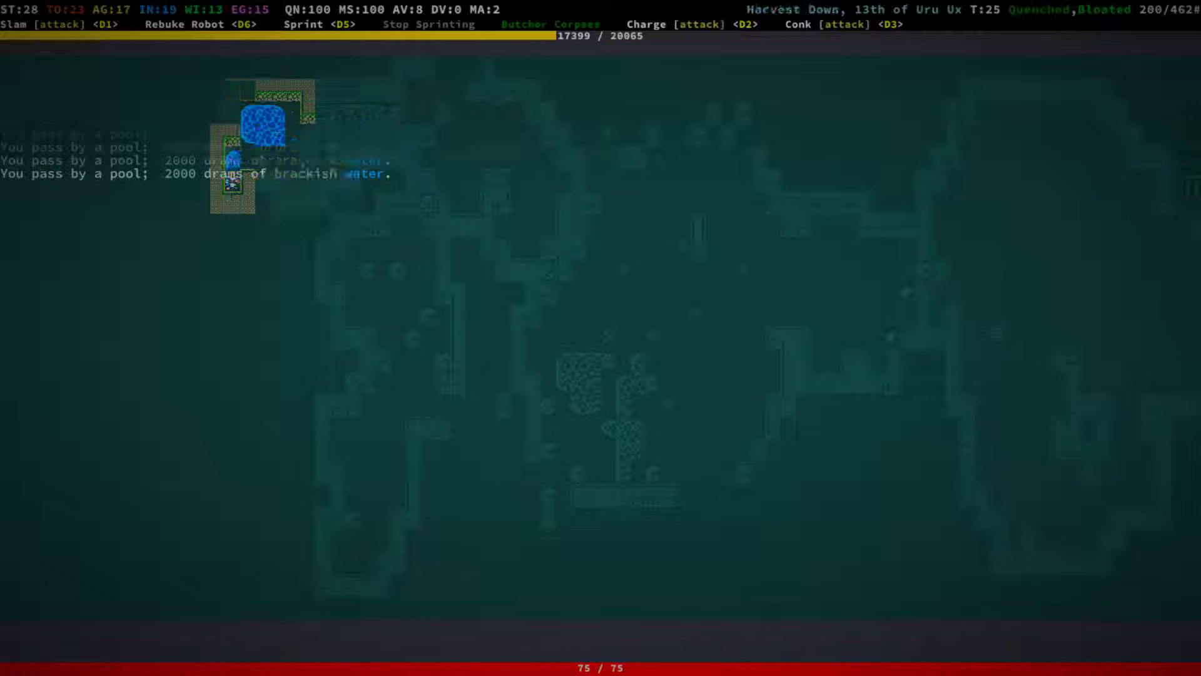
key("KP_2")
key("KP_1")
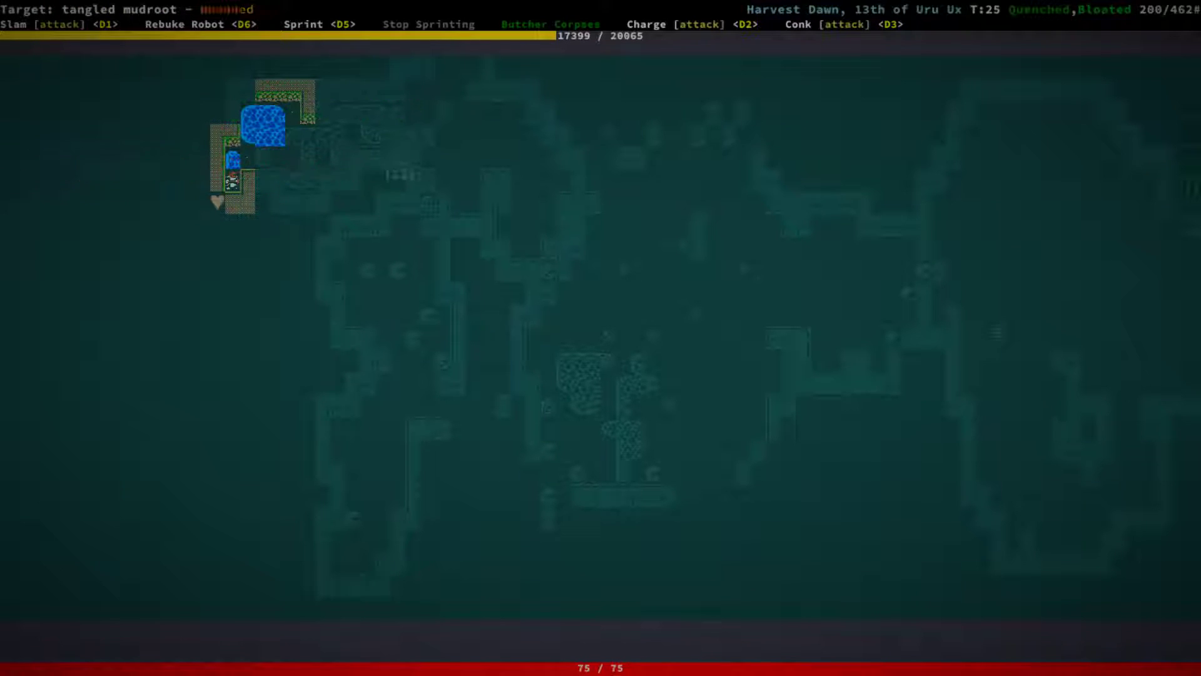
key("KP_1")
key("KP_1")
key("KP_1")
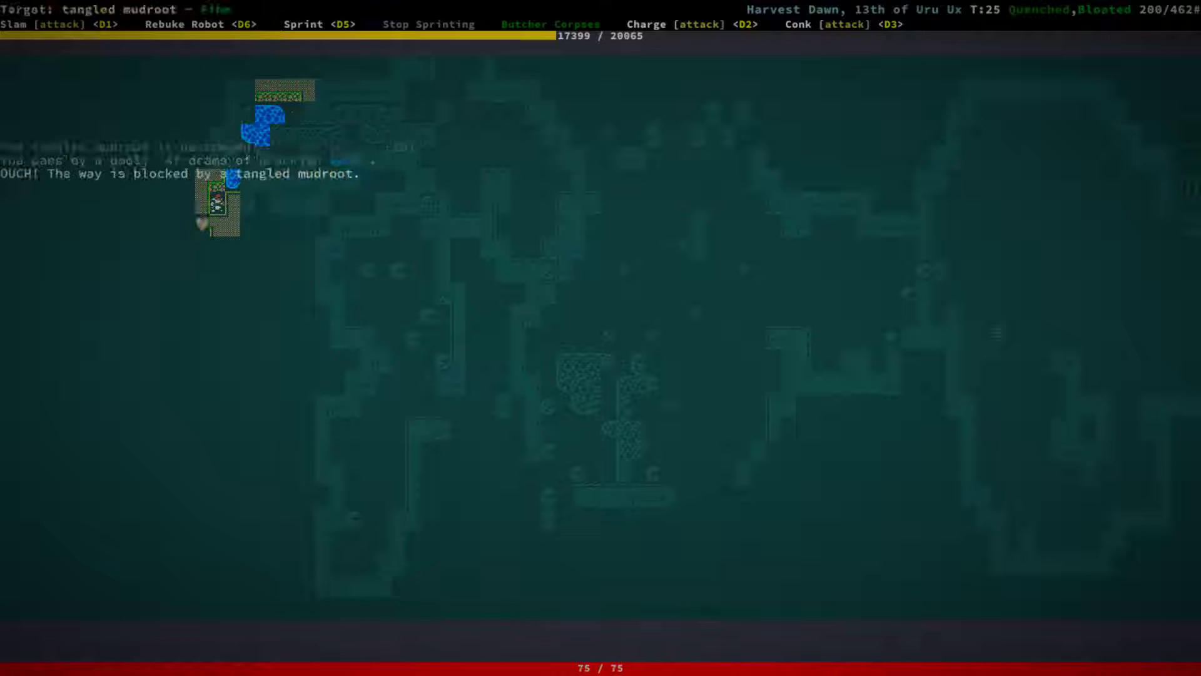
key("KP_1")
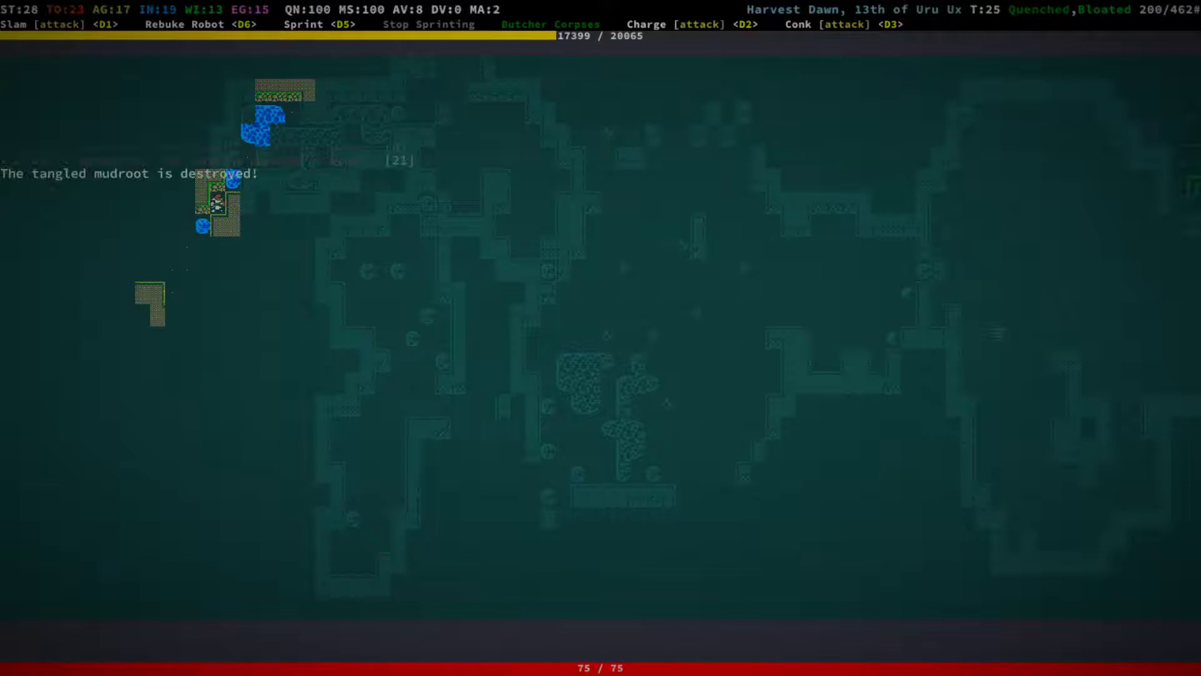
key("KP_1")
key("KP_1")
key("KP_1")
key("KP_1")
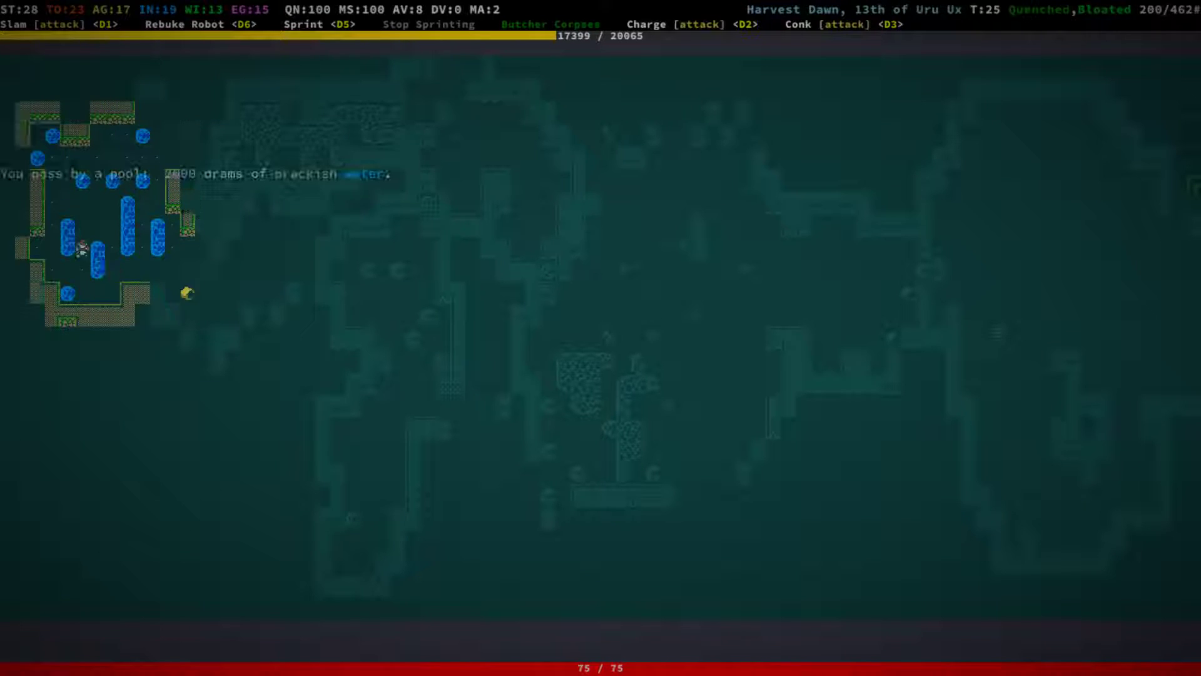
Continue west through the pools, destroying two more tangled mudroots.
key("KP_4")
key("KP_4")
key("KP_4")
key("KP_1")
key("KP_1")
key("KP_1")
key("KP_4")
key("KP_4")
key("KP_4")
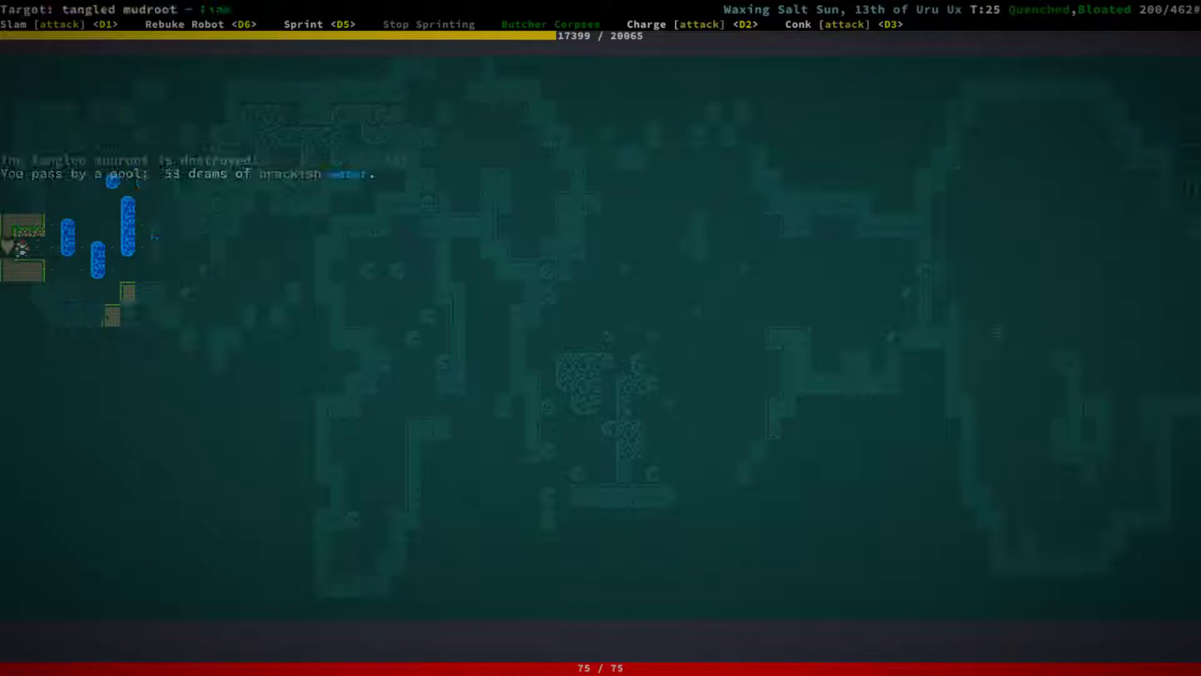
key("KP_4")
key("KP_4")
key("KP_4")
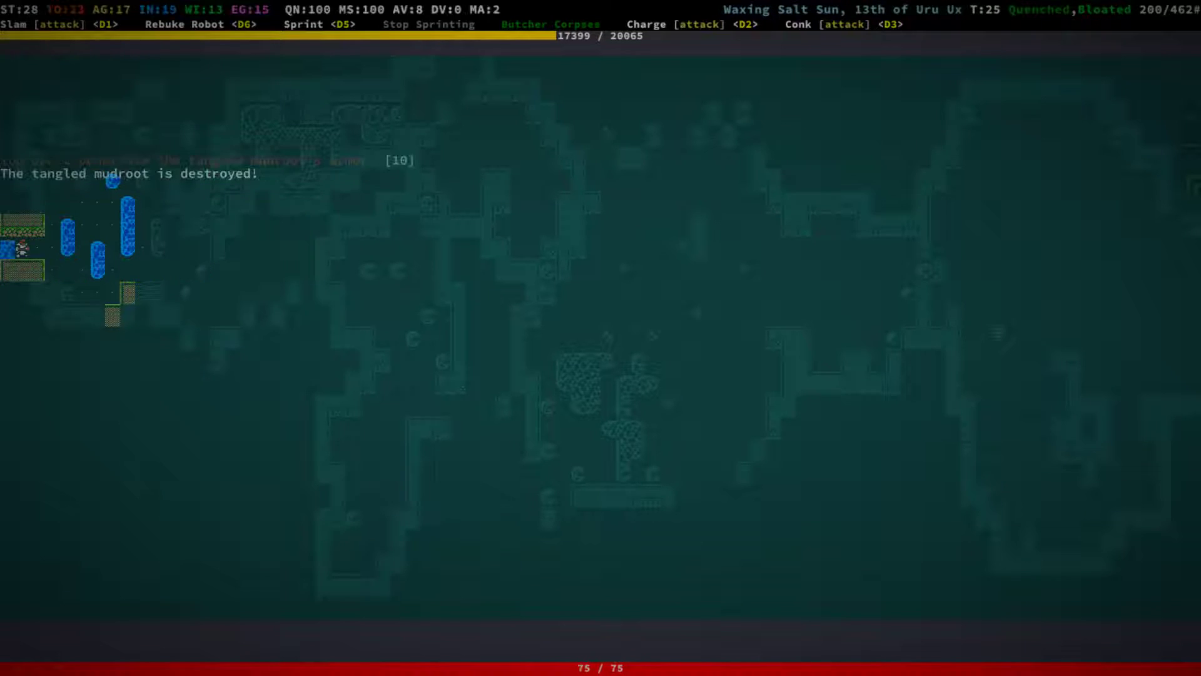
key("KP_4")
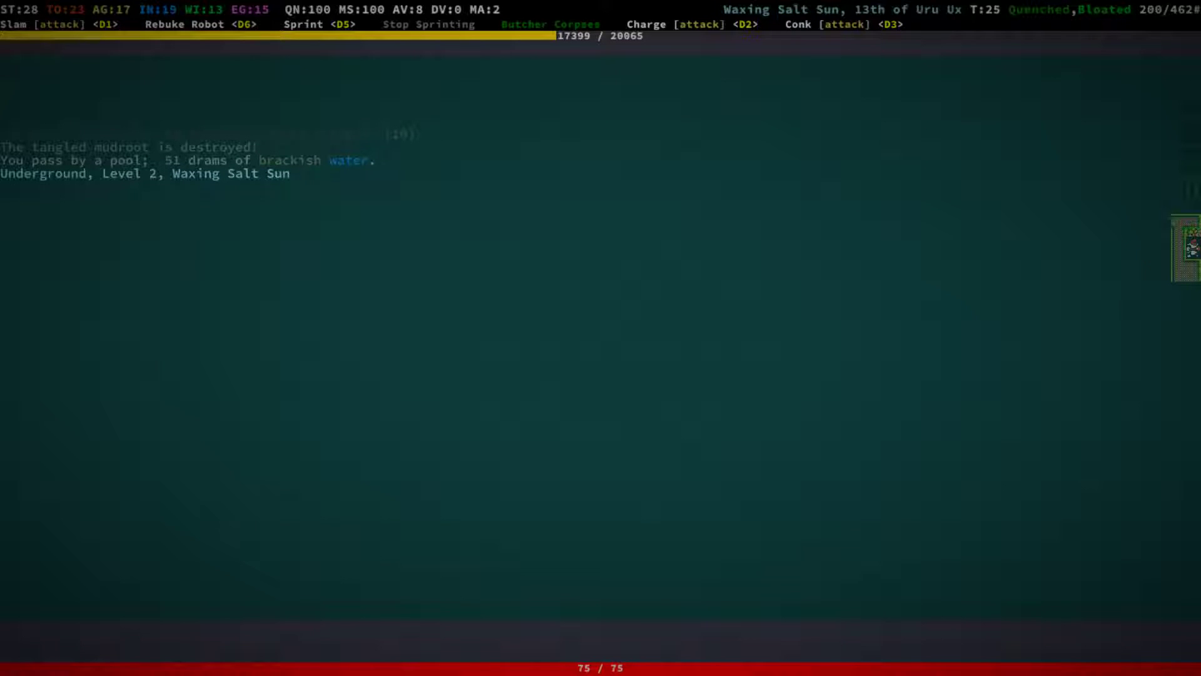
Destroy a blocking mudroot and head south through the cave past a pool.
key("Right")
key("Right")
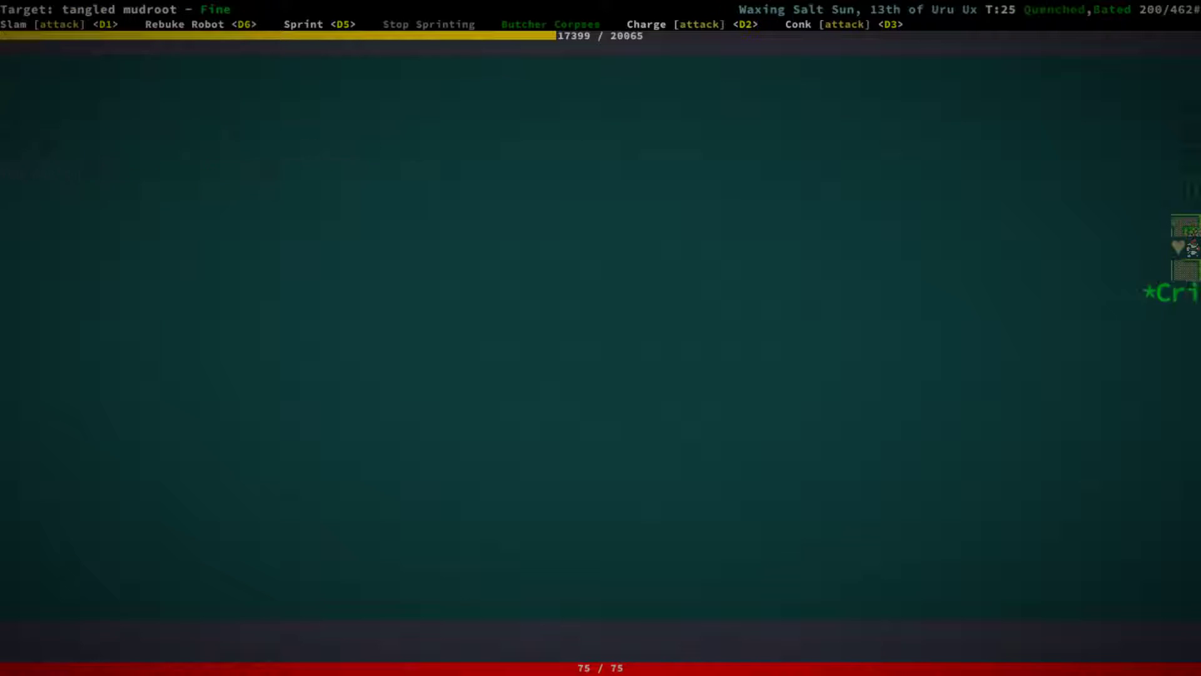
key("Right")
key("Right")
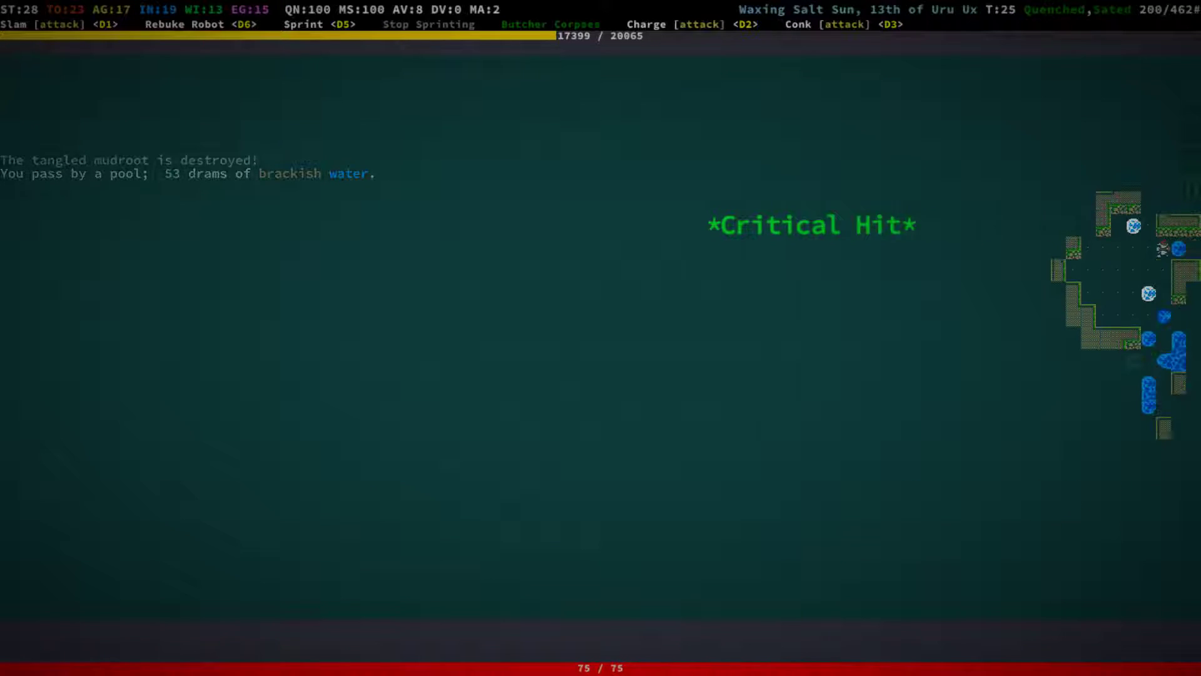
key("Right")
key("Down")
key("Down")
key("Down")
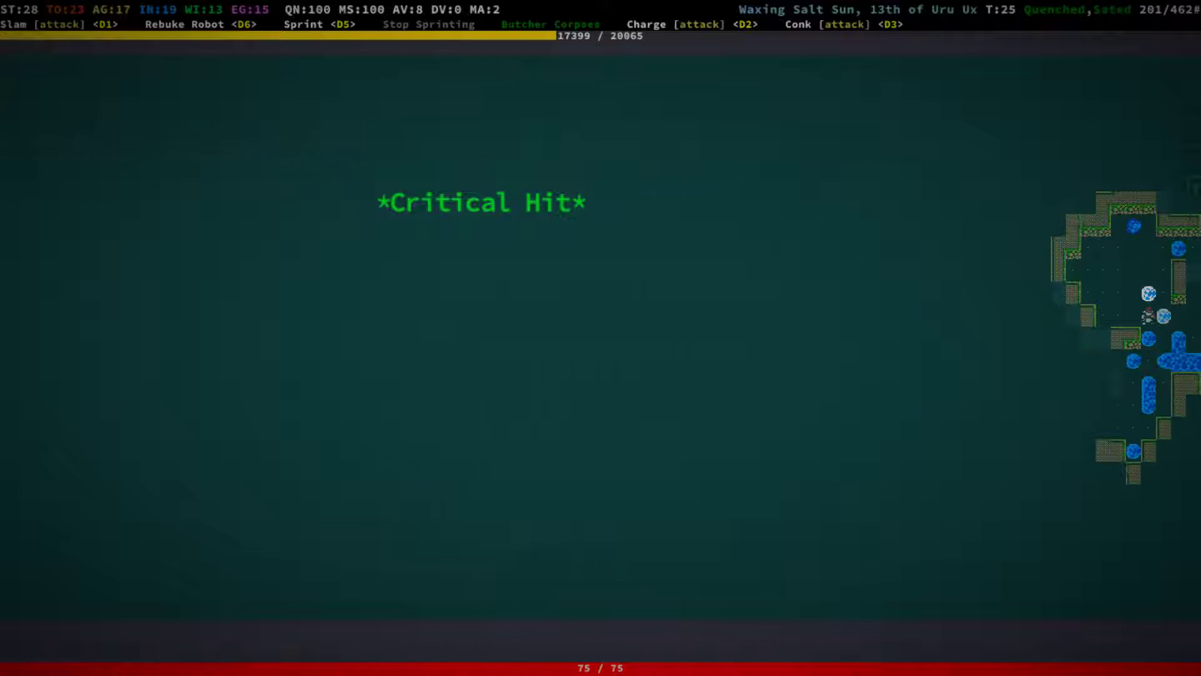
key("Down")
key("Down")
key("Down")
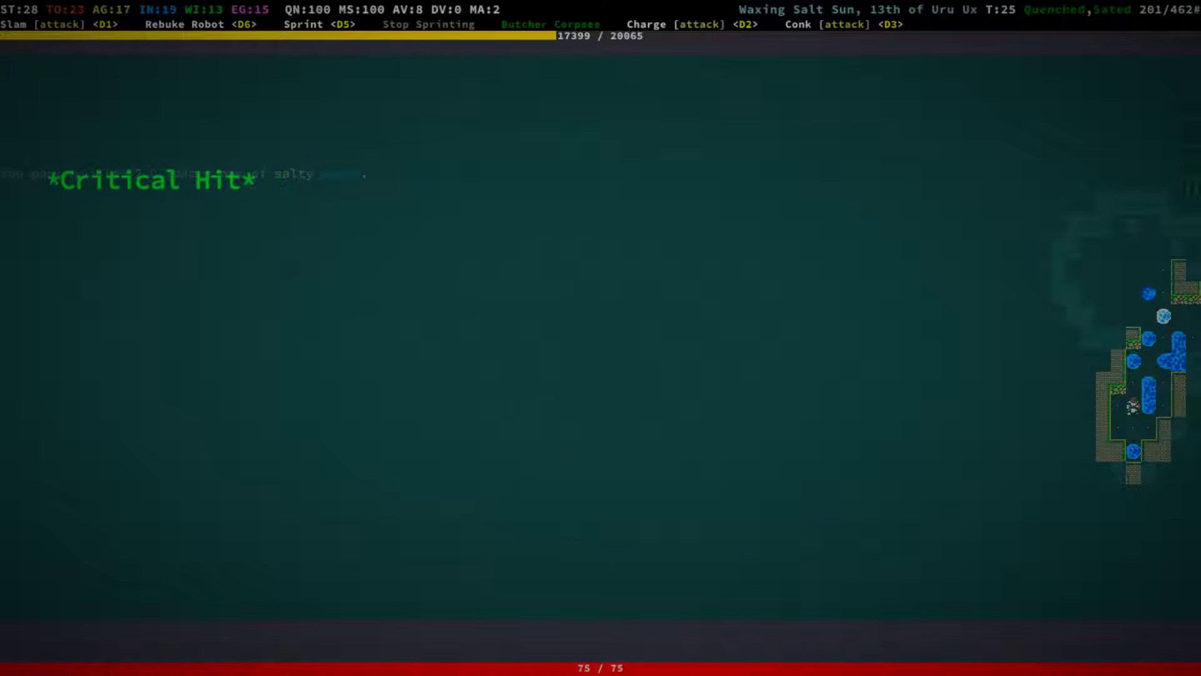
key("Down")
key("Down")
key("Down")
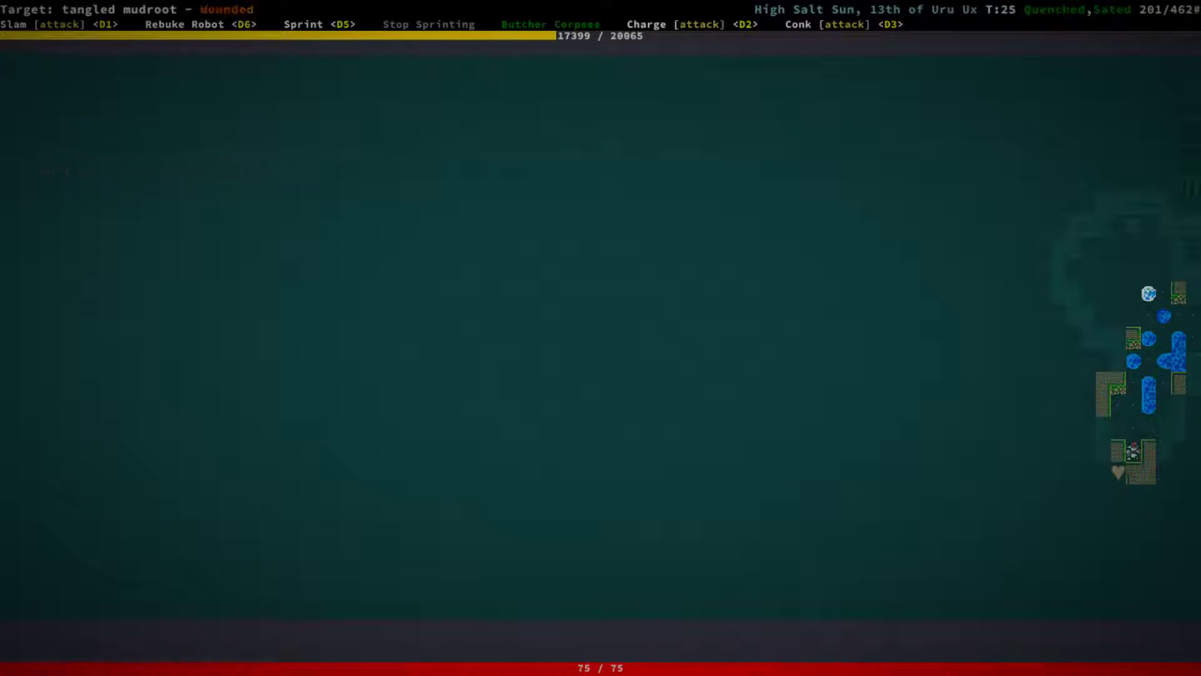
key("Down")
key("Down")
key("Down")
Clear another mudroot to the west, then kill the scrap-clad hermit.
key("Left")
key("Left")
key("Left")
key("Left")
key("Left")
key("Left")
key("Left")
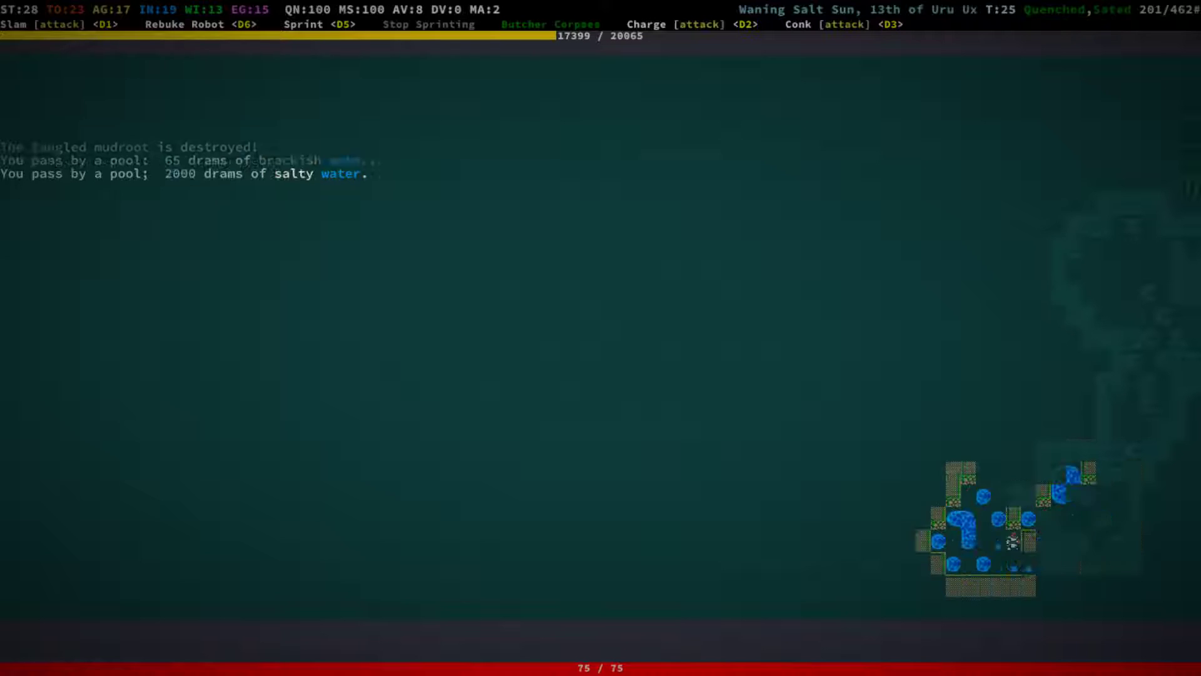
key("Left")
key("Down")
key("Left")
key("Left")
key("Left")
key("Left")
key("Left")
key("Up")
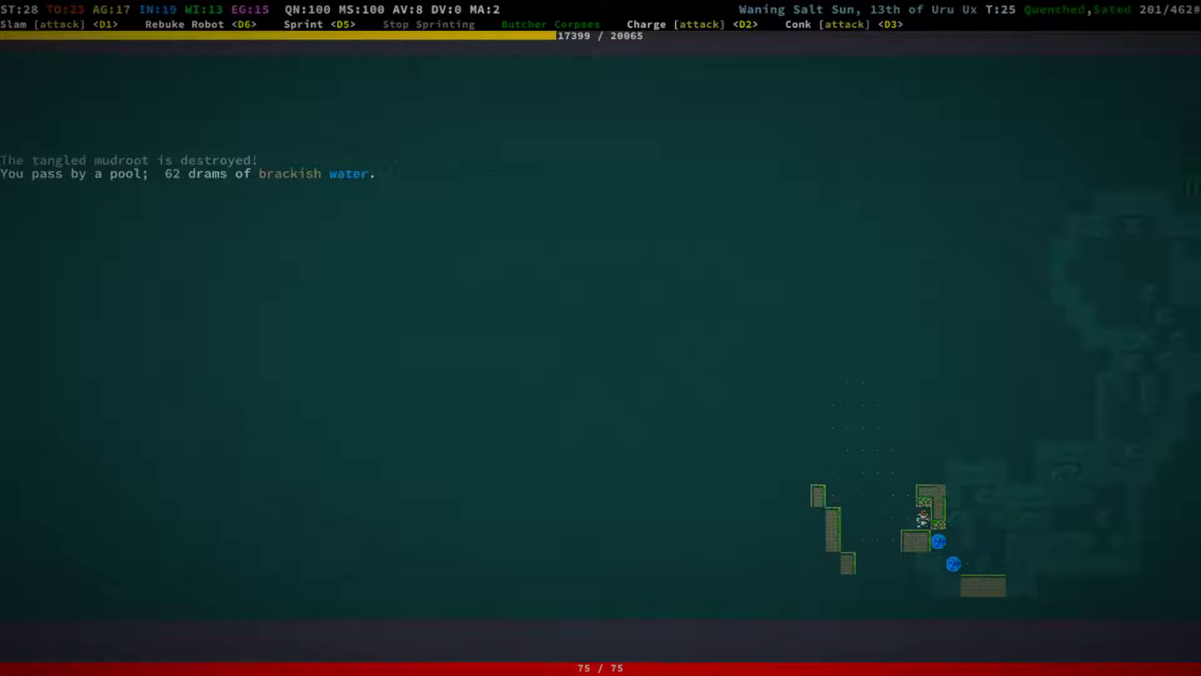
key("Up")
key("Up")
key("Up")
key("Up")
key("Up")
key("Up")
key("Up")
key("Up")
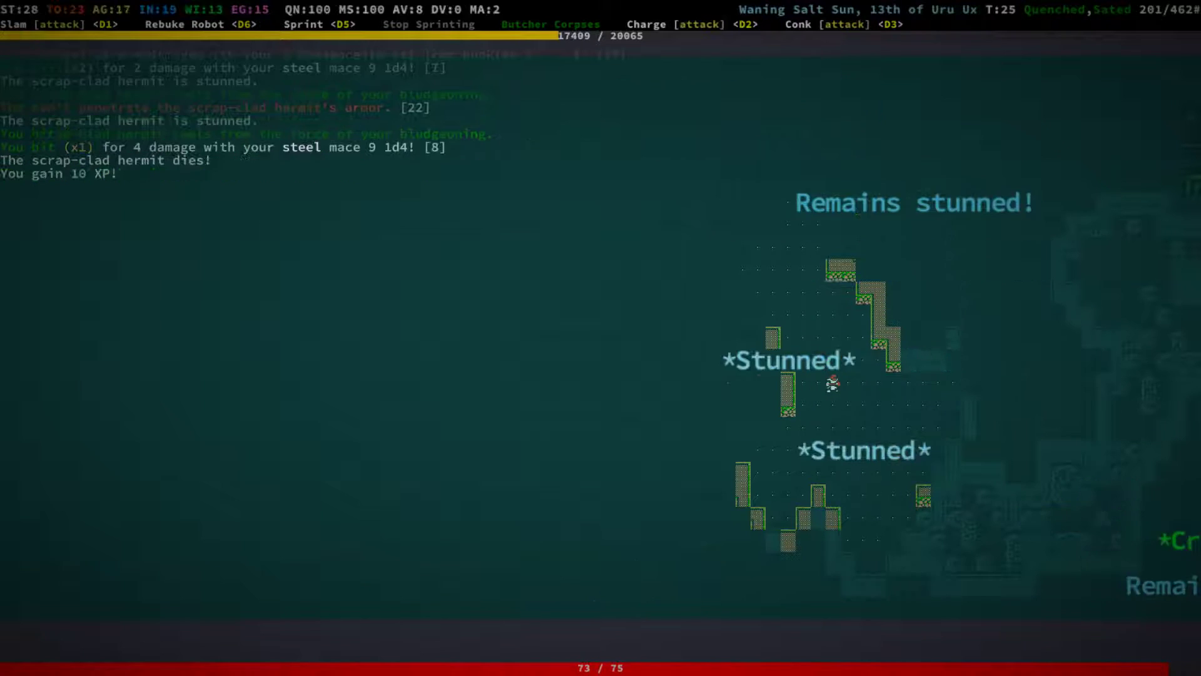
key("Up")
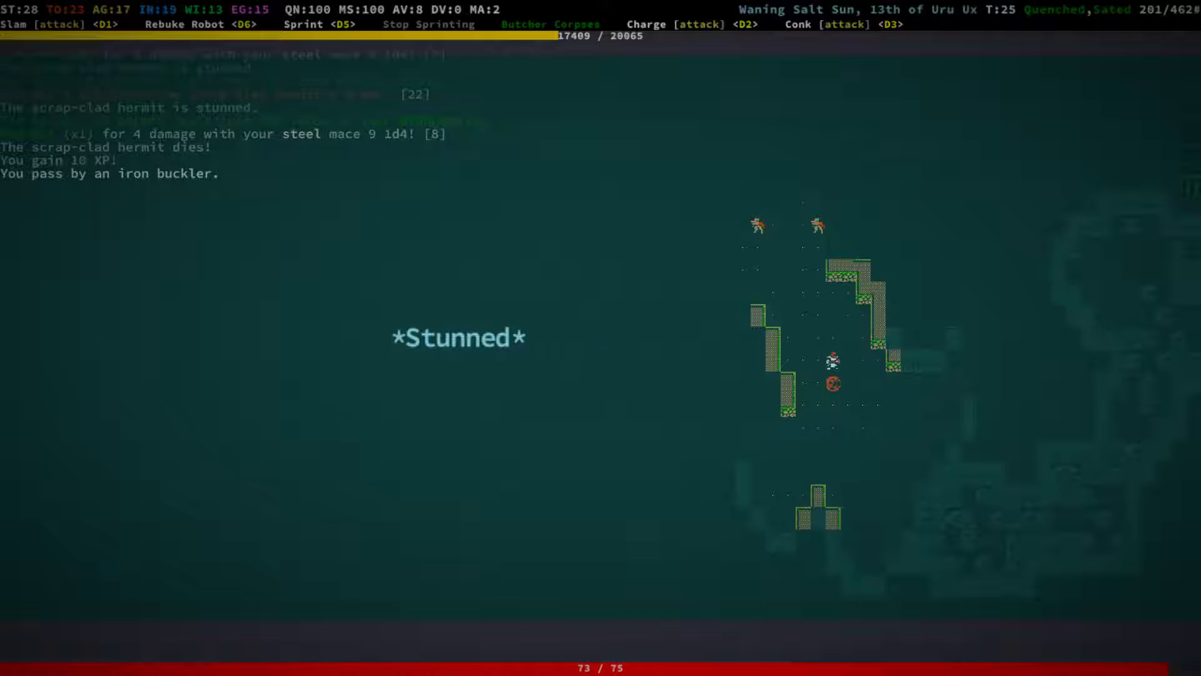
Replace the wooden buckler on the left arm with the iron buckler.
key("e")
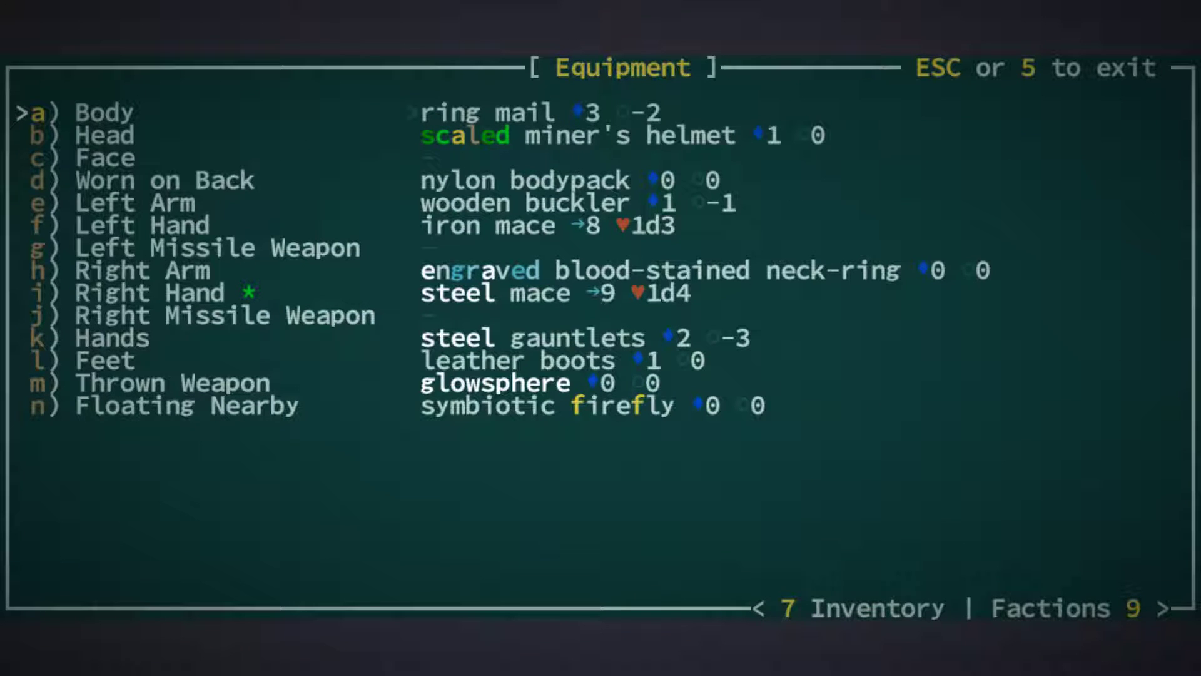
key("Escape")
key("g")
key("e")
key("Down")
key("Down")
key("Return")
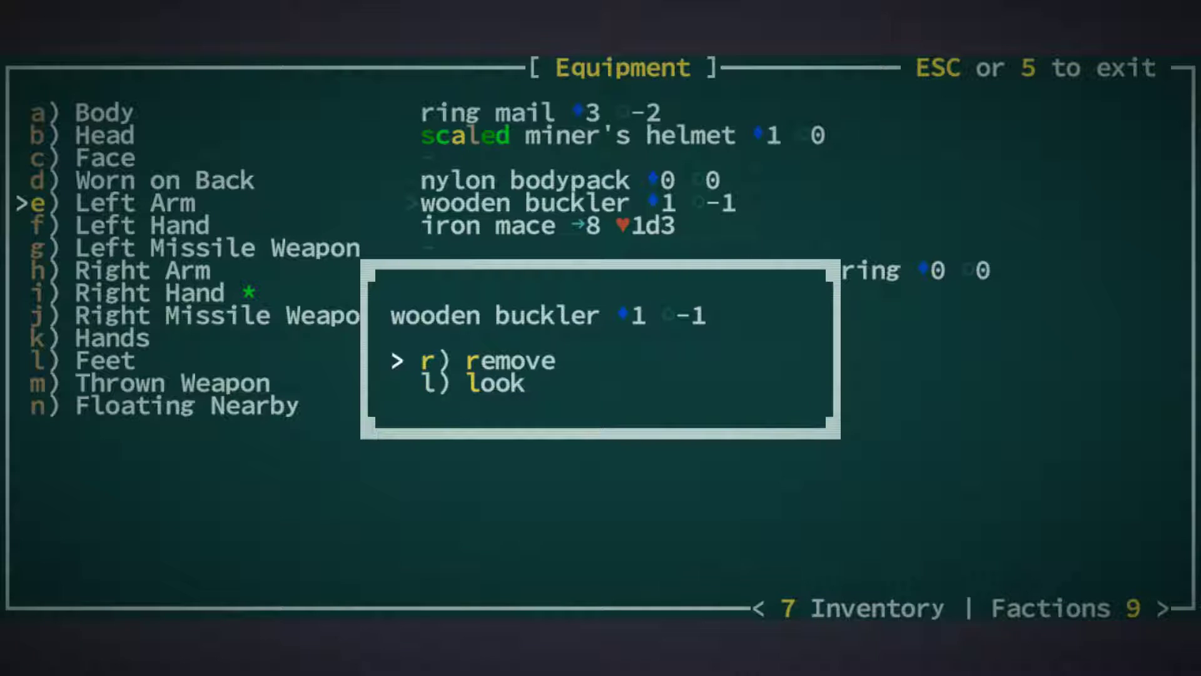
key("r")
key("Return")
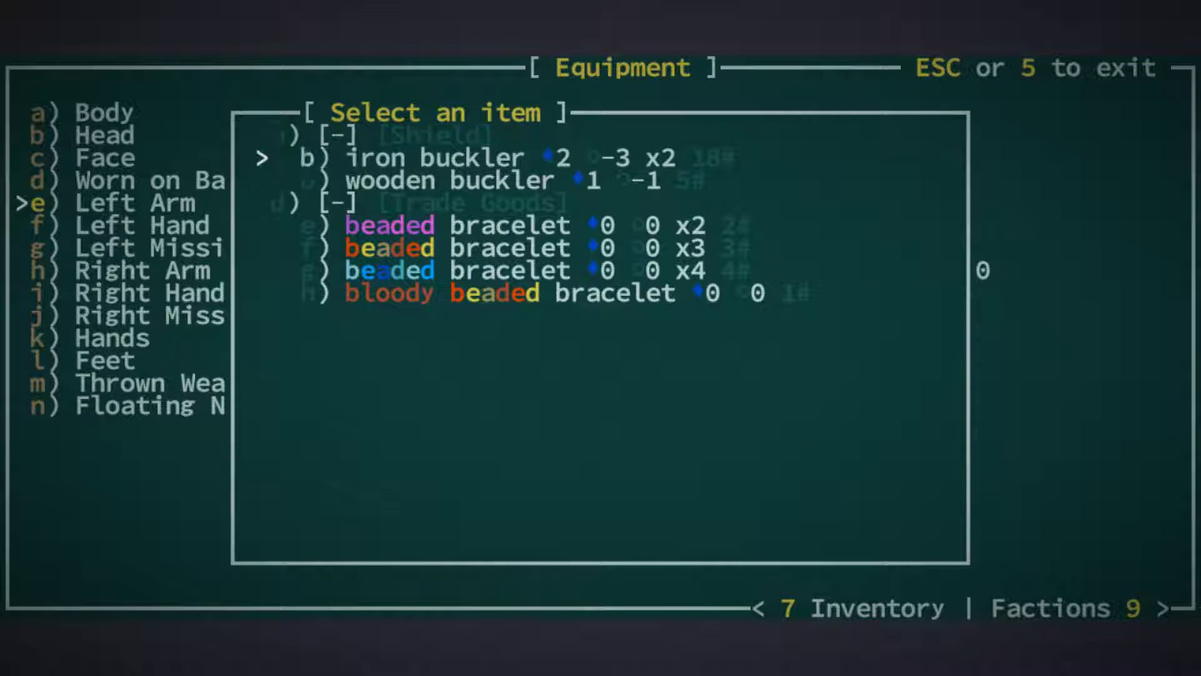
key("Return")
key("Escape")
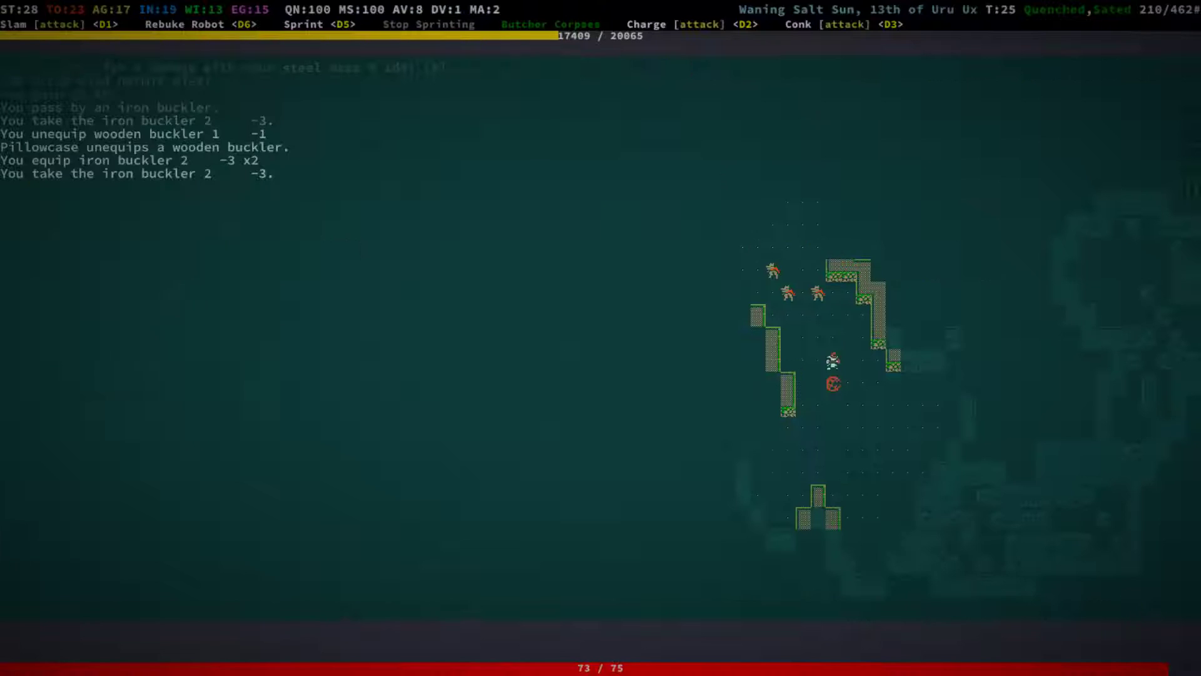
Browse the inventory list, checking the ammo and corpse entries.
key("i")
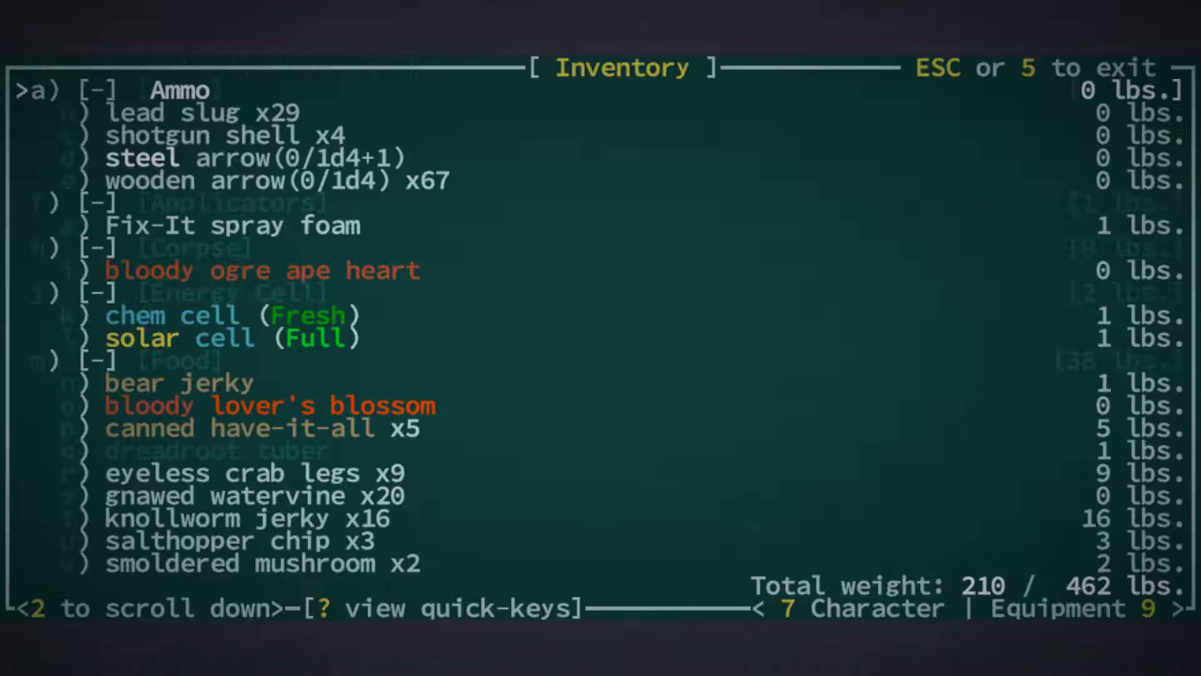
key("Down")
key("Down")
key("Page_Down")
key("Page_Down")
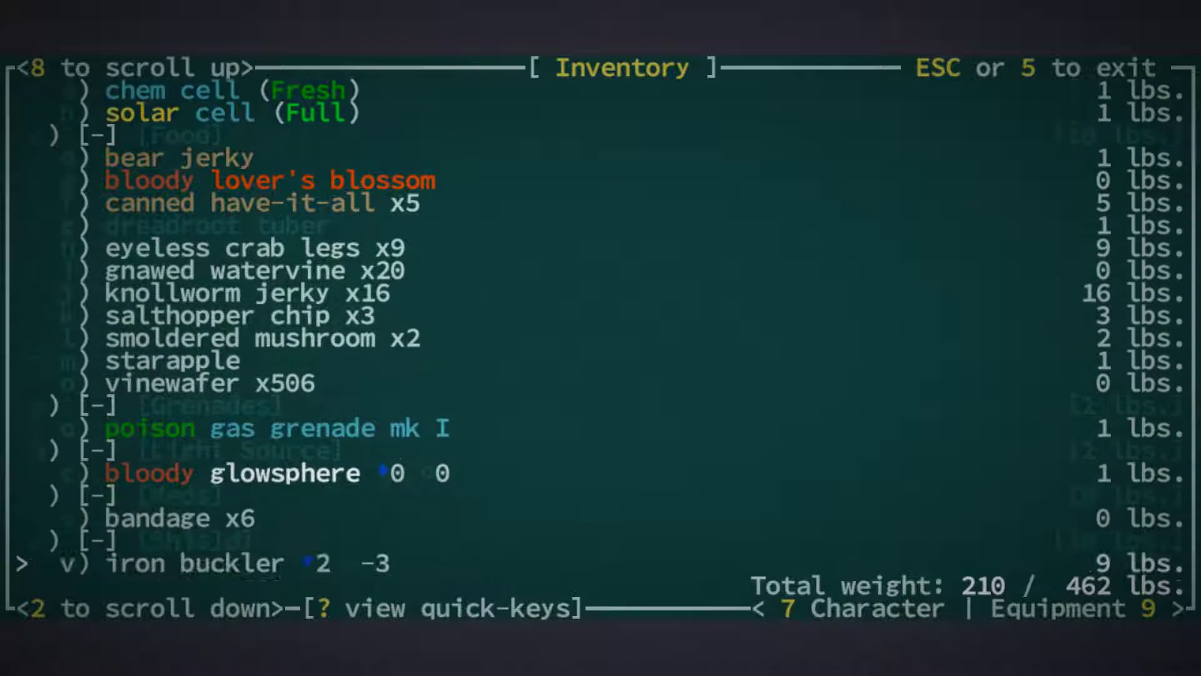
key("Up")
key("Page_Up")
key("Page_Up")
key("Page_Up")
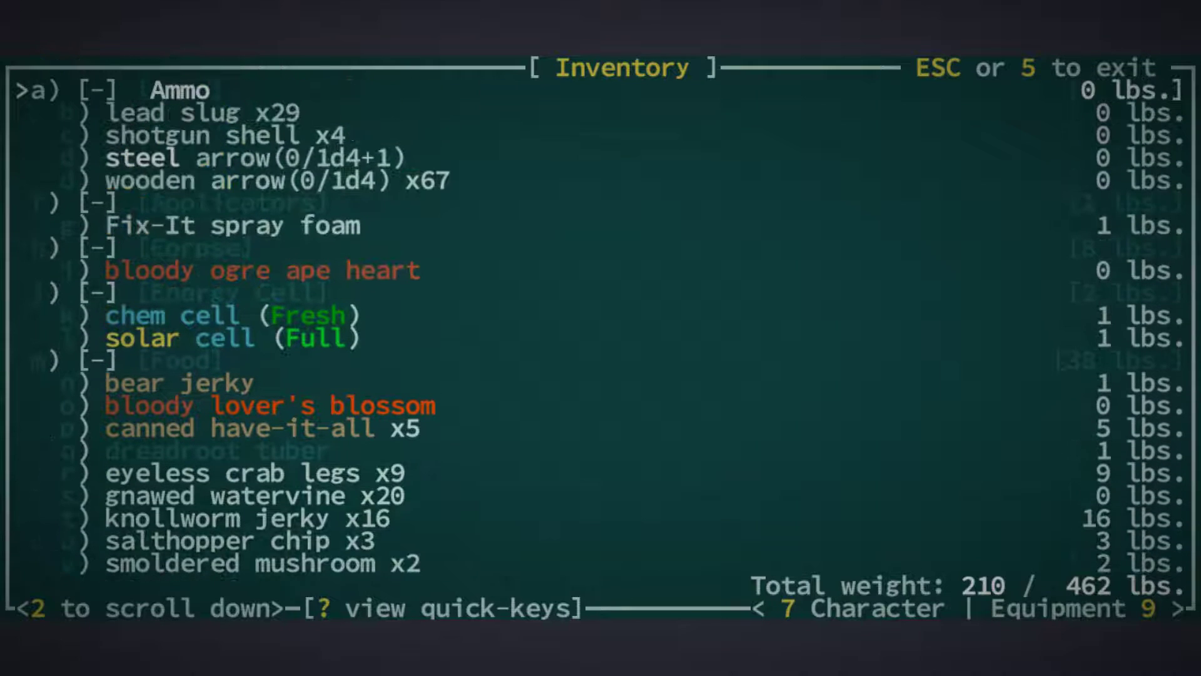
key("Down")
key("Page_Down")
Close the inventory and kill the adjacent snapjaw scavengers and electrofuge.
key("Down")
key("Escape")
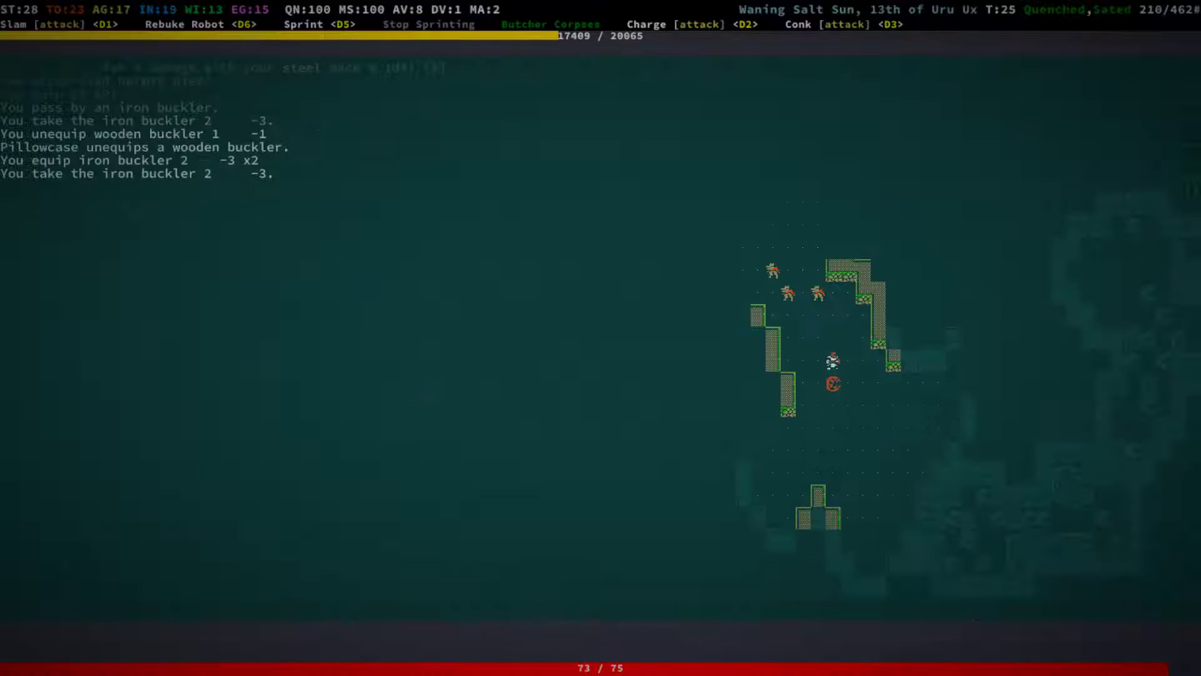
key("Up")
key("Up")
key("Up")
key("Up")
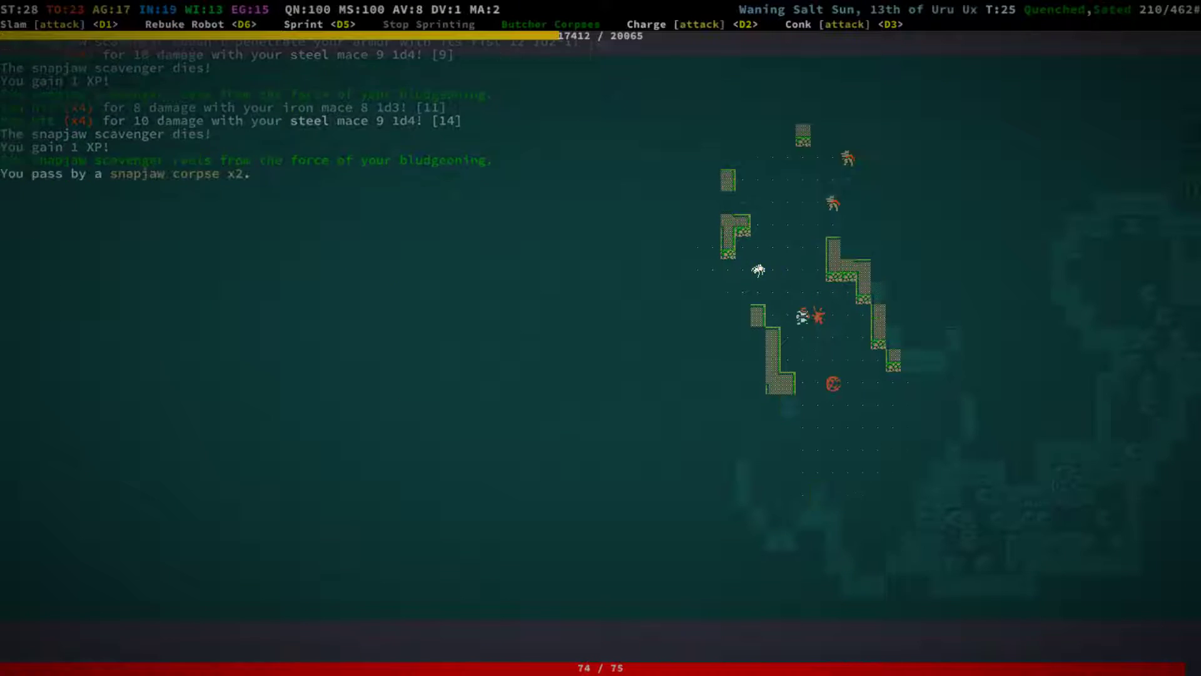
key("Up")
key("Up")
key("Up")
key("Up")
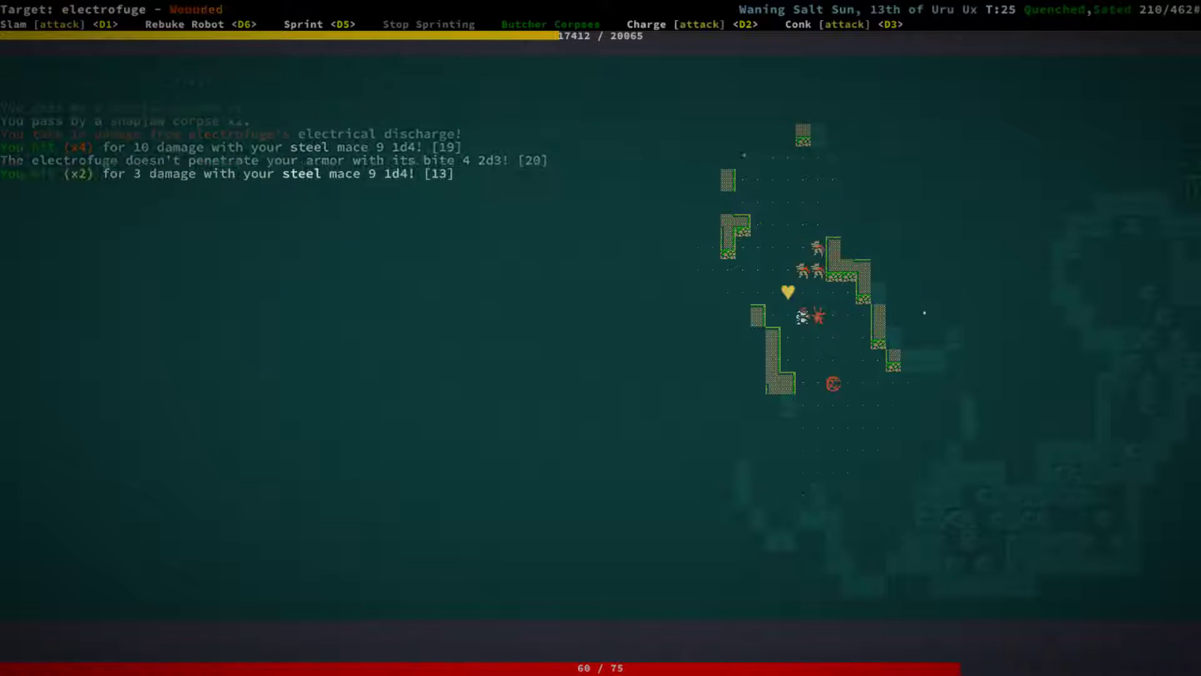
key("Up")
key("Up")
key("Up")
key("Up")
key("Up")
key("Up")
key("Up")
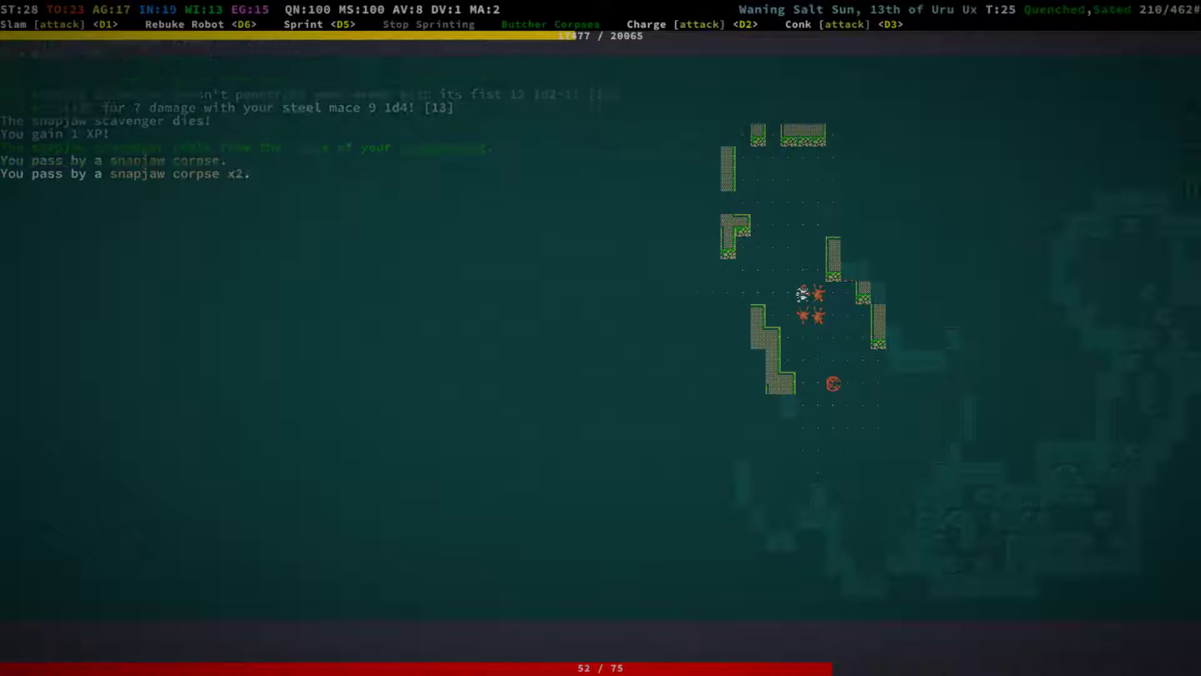
key("Up")
Walk west across the ruins and rest until fully healed.
key("Left")
key("Left")
key("Left")
key("Left")
key("Left")
key("Left")
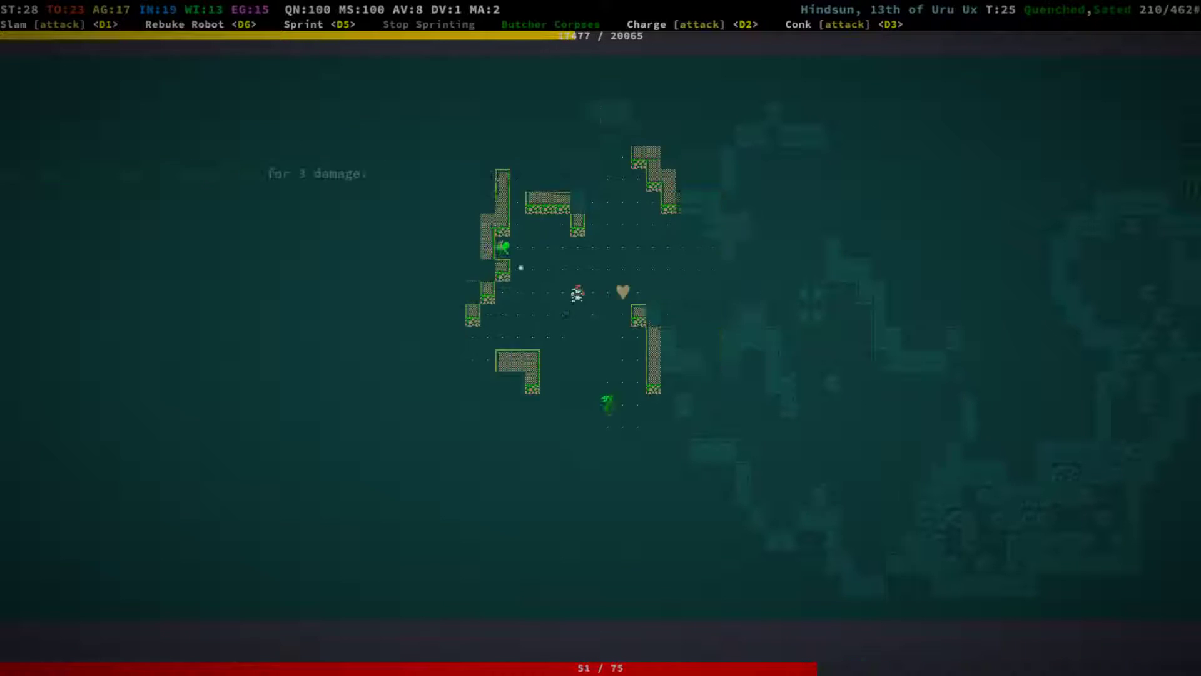
key("KP_7")
key("KP_7")
key("KP_4")
key("KP_4")
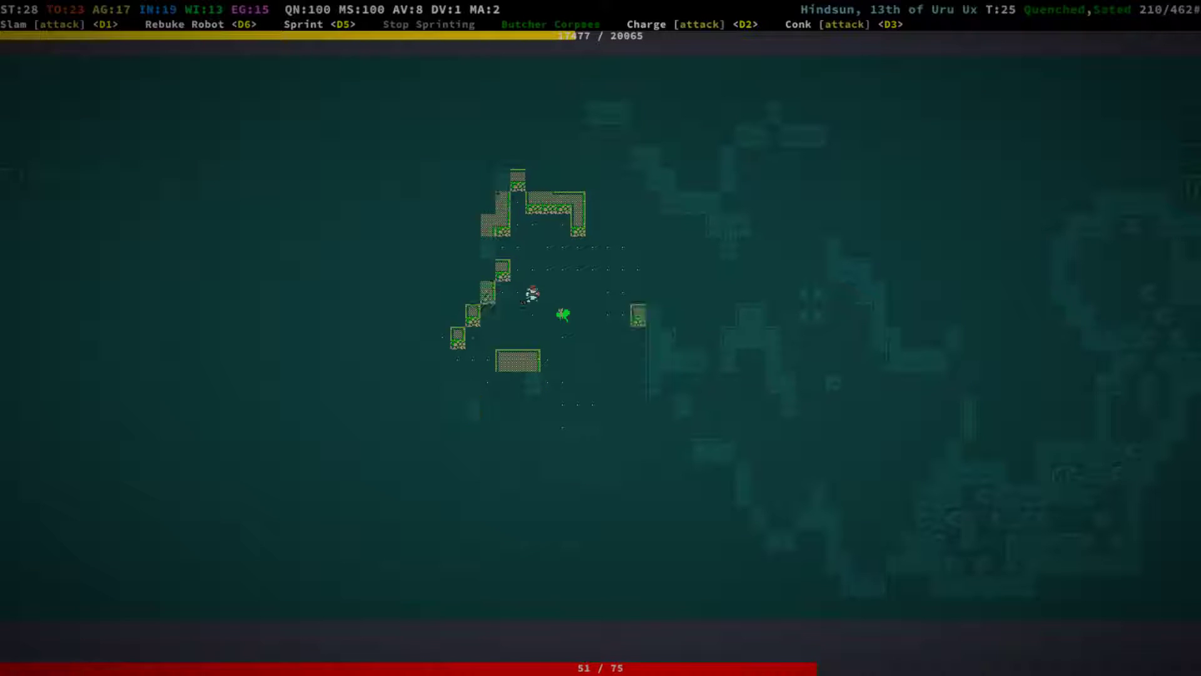
key("KP_3")
key("KP_3")
key("KP_7")
key("KP_7")
key("KP_7")
key("grave")
Walk southwest to reveal new walls, then west past the trash.
key("KP_1")
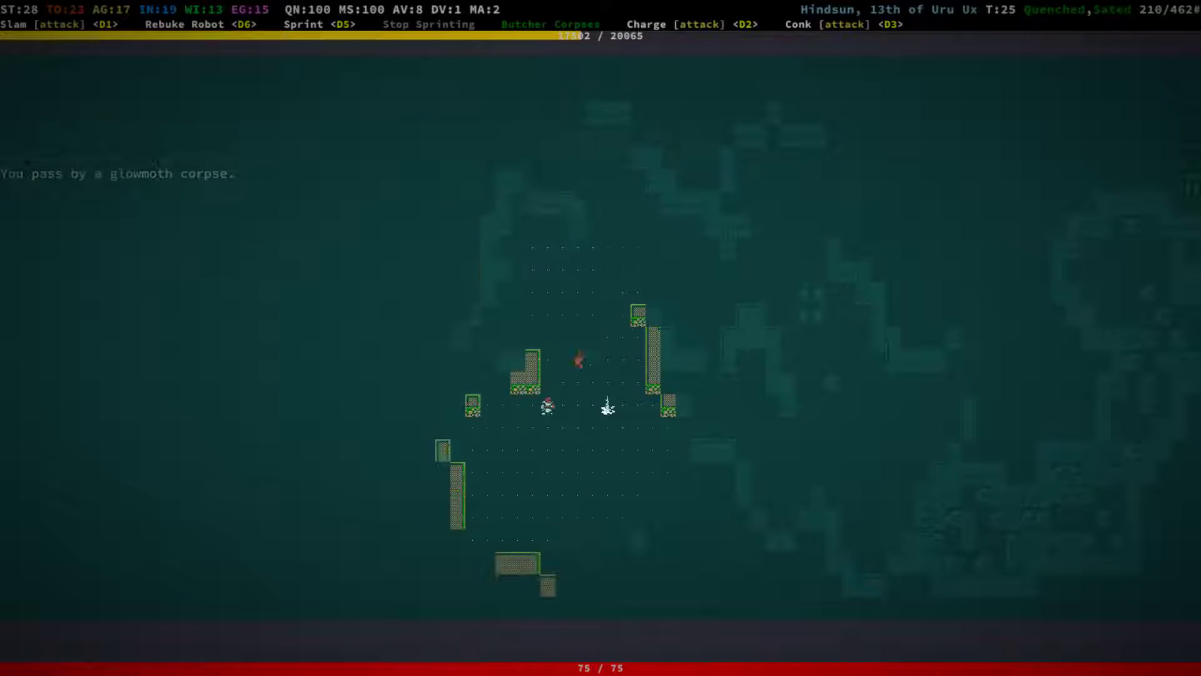
key("KP_1")
key("KP_1")
key("KP_4")
key("KP_4")
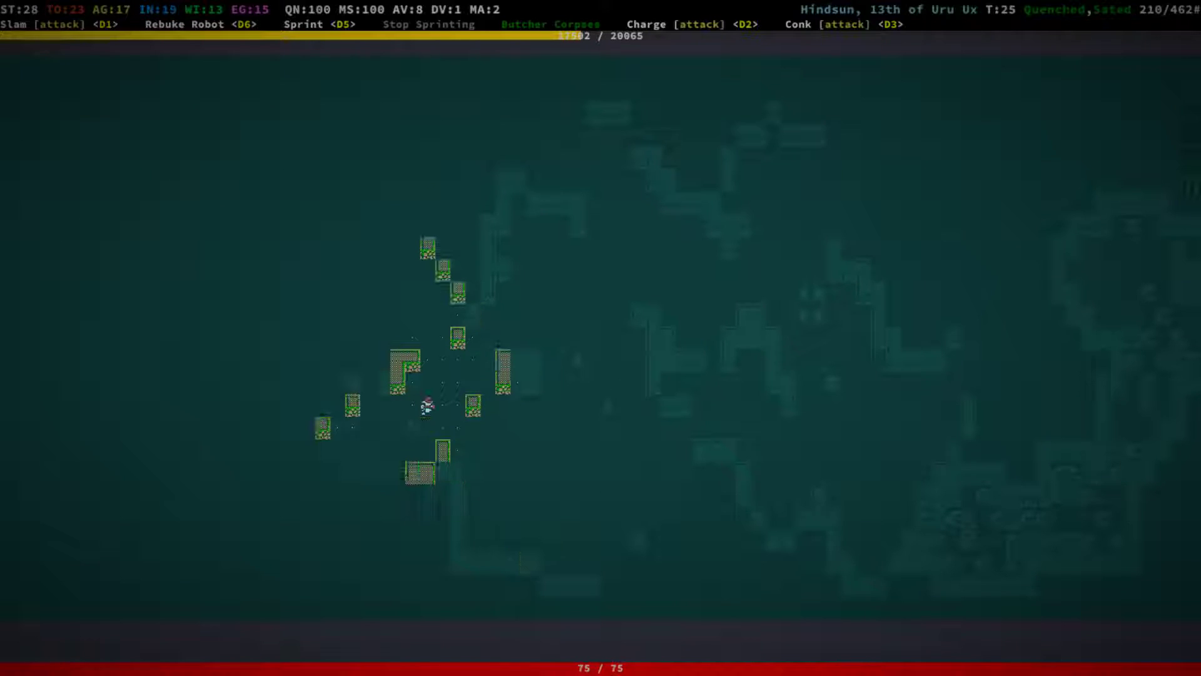
key("KP_1")
key("KP_4")
Head north to the salty water pool and continue northwest past it.
key("KP_7")
key("KP_8")
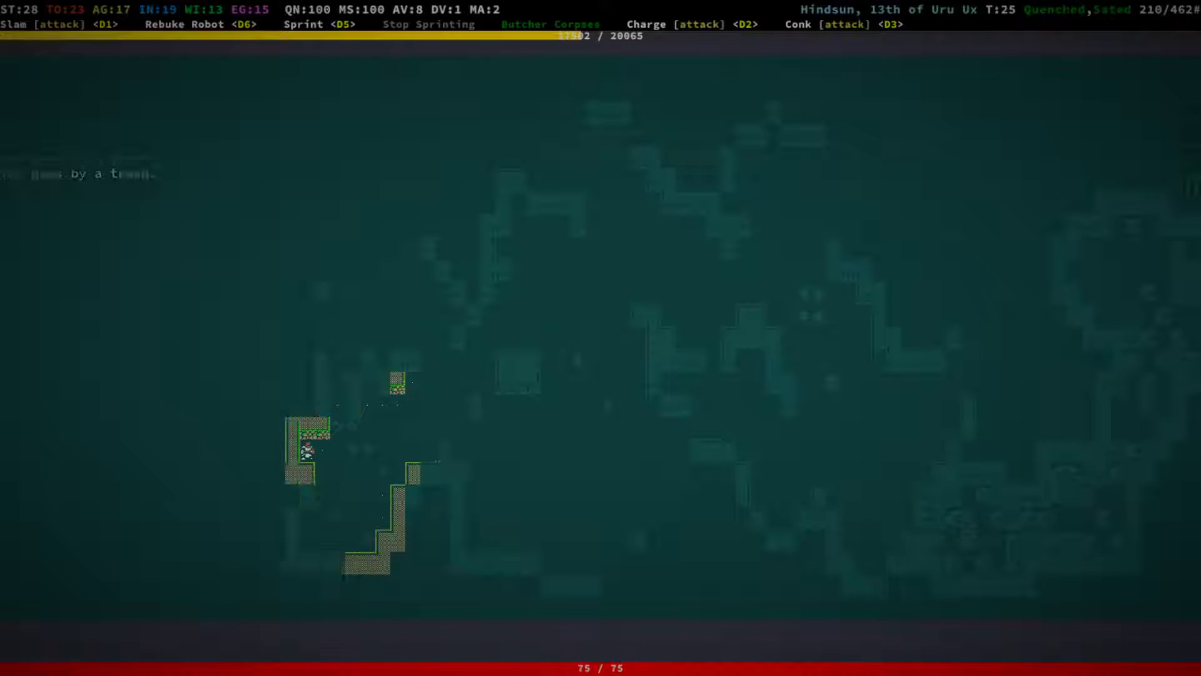
key("KP_8")
key("KP_7")
key("KP_7")
key("KP_7")
key("KP_7")
key("KP_4")
key("KP_4")
key("KP_4")
key("KP_4")
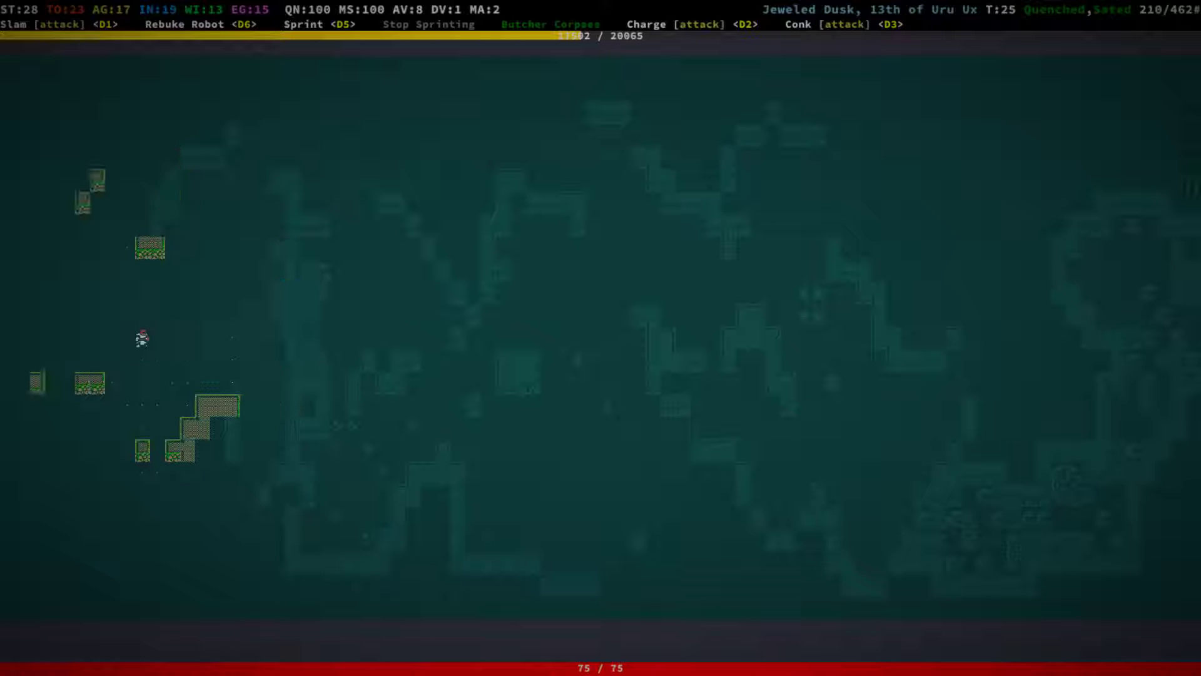
Walk west off the map edge into a new Underground Level 2 zone.
key("KP_1")
key("KP_4")
key("KP_4")
key("KP_4")
key("KP_4")
key("KP_4")
key("KP_4")
key("KP_4")
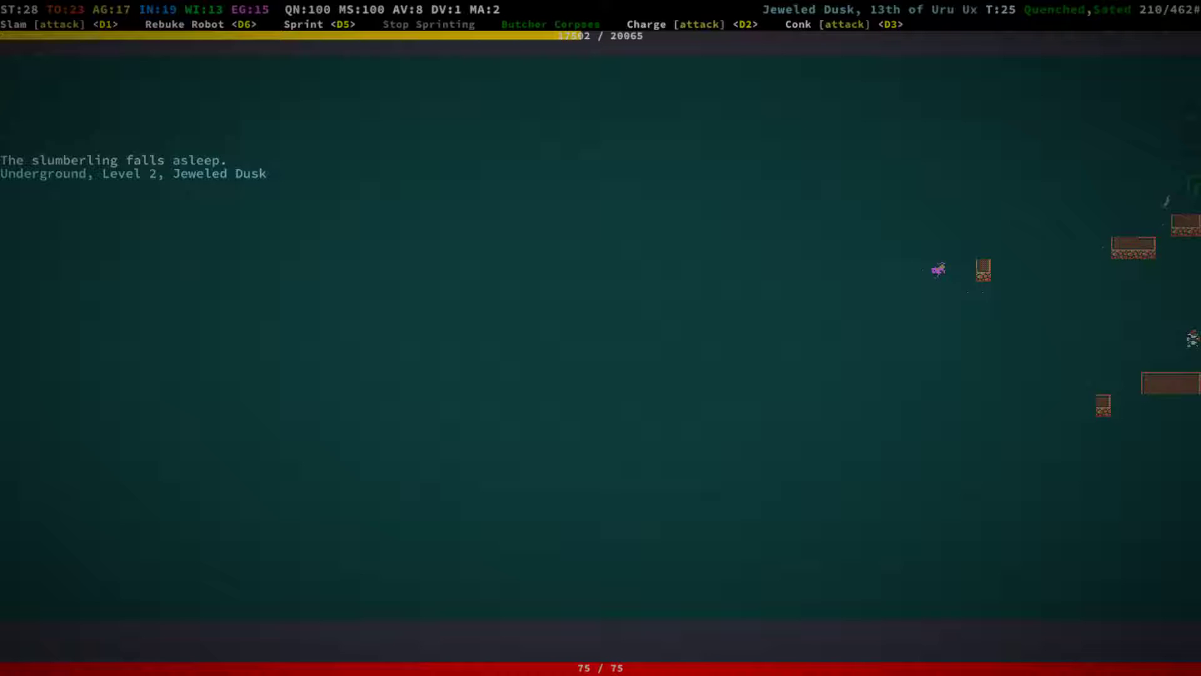
key("KP_4")
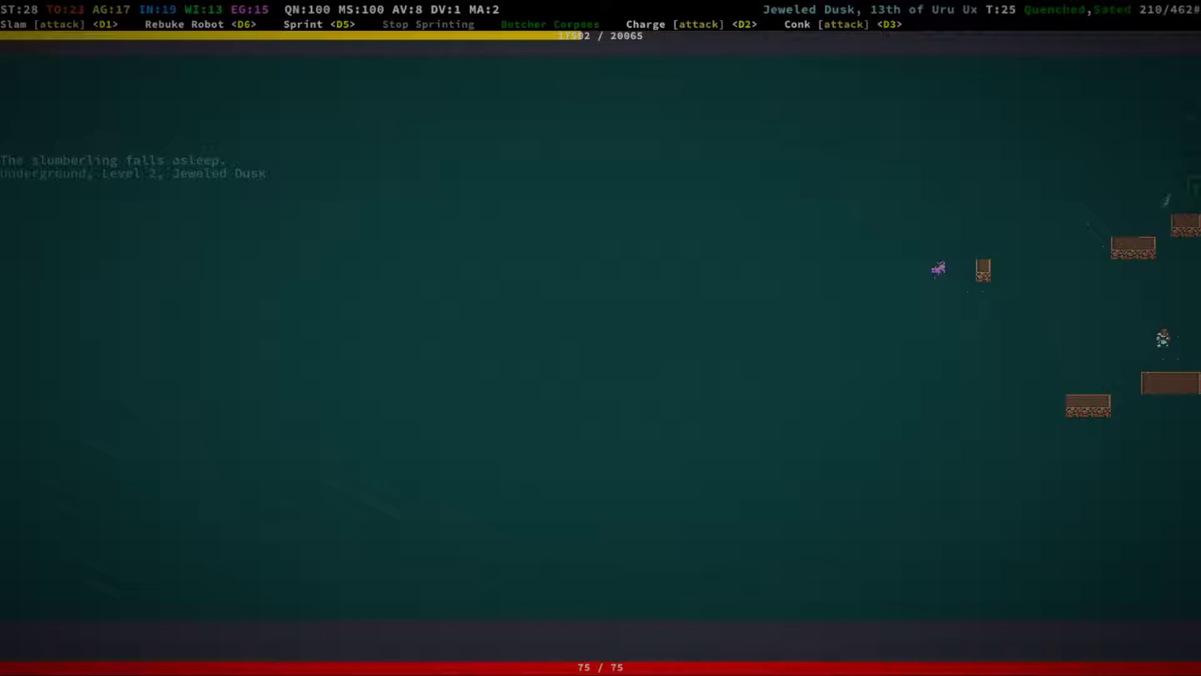
Move west across the cave and northwest into the rooms.
key("Left")
key("Left")
key("Left")
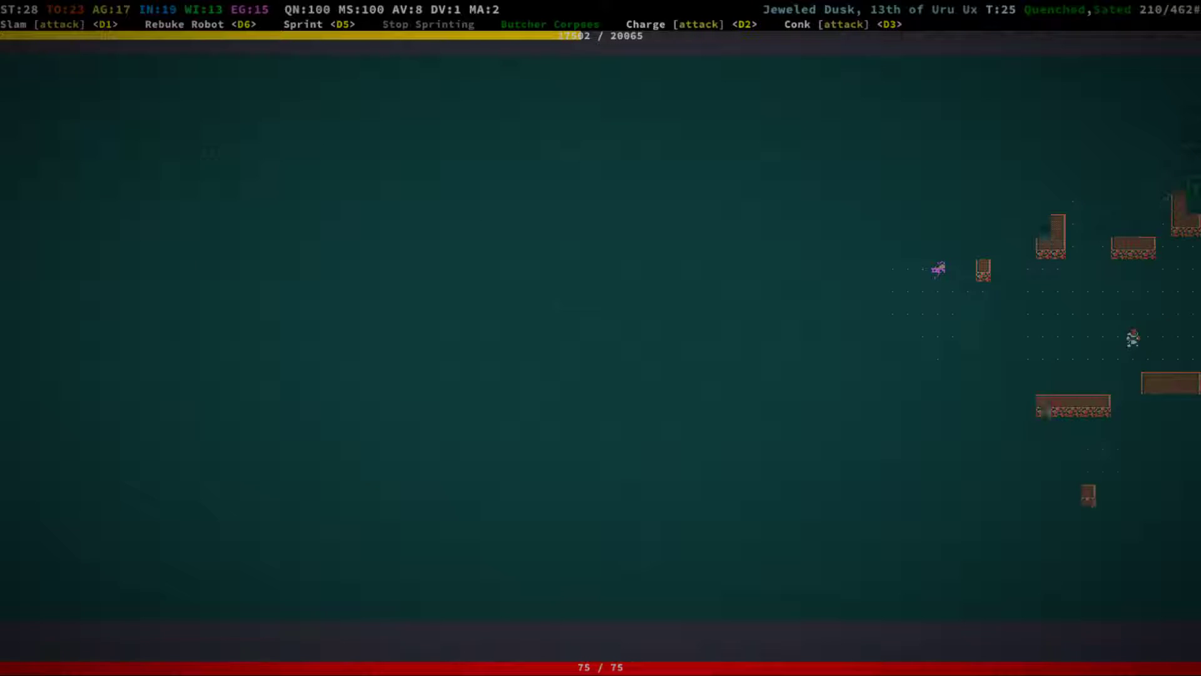
key("Left")
key("Left")
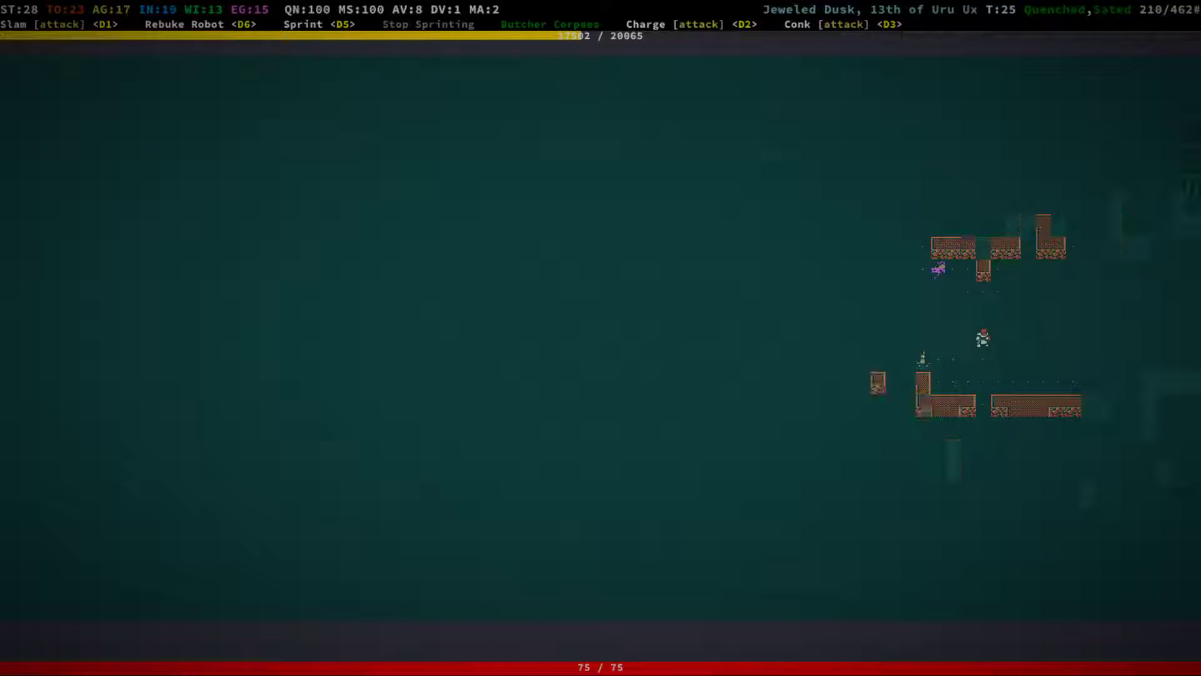
key("Left")
key("Left")
key("Left")
key("Left")
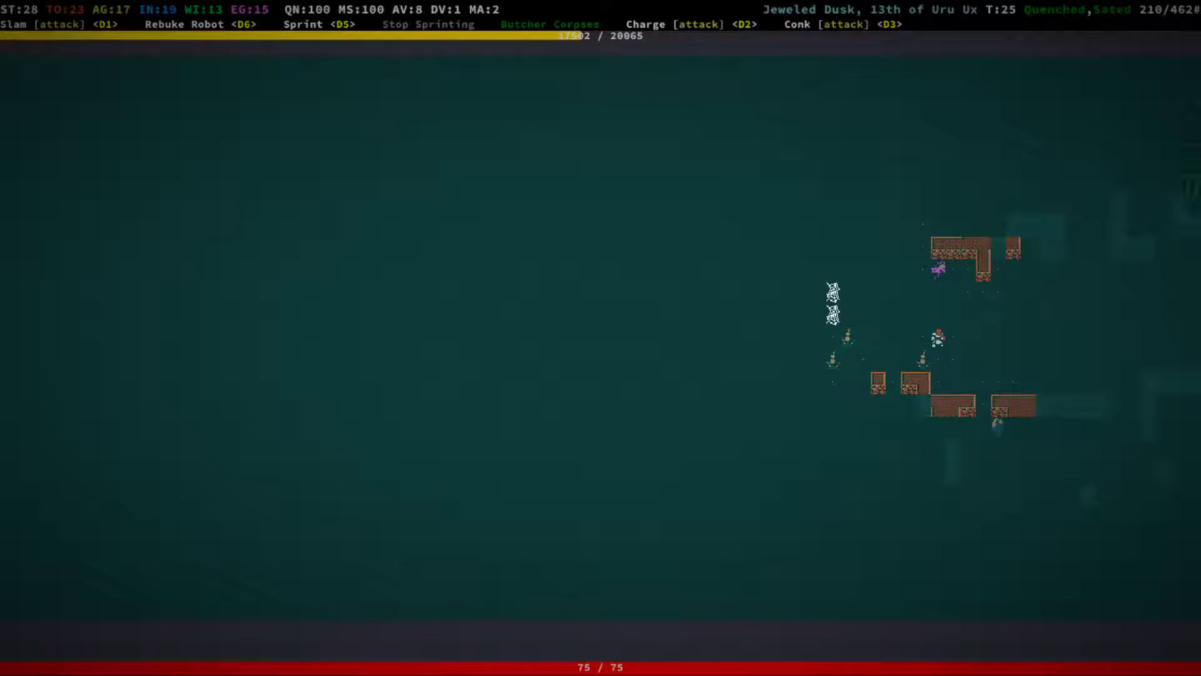
key("KP_7")
key("KP_7")
key("KP_7")
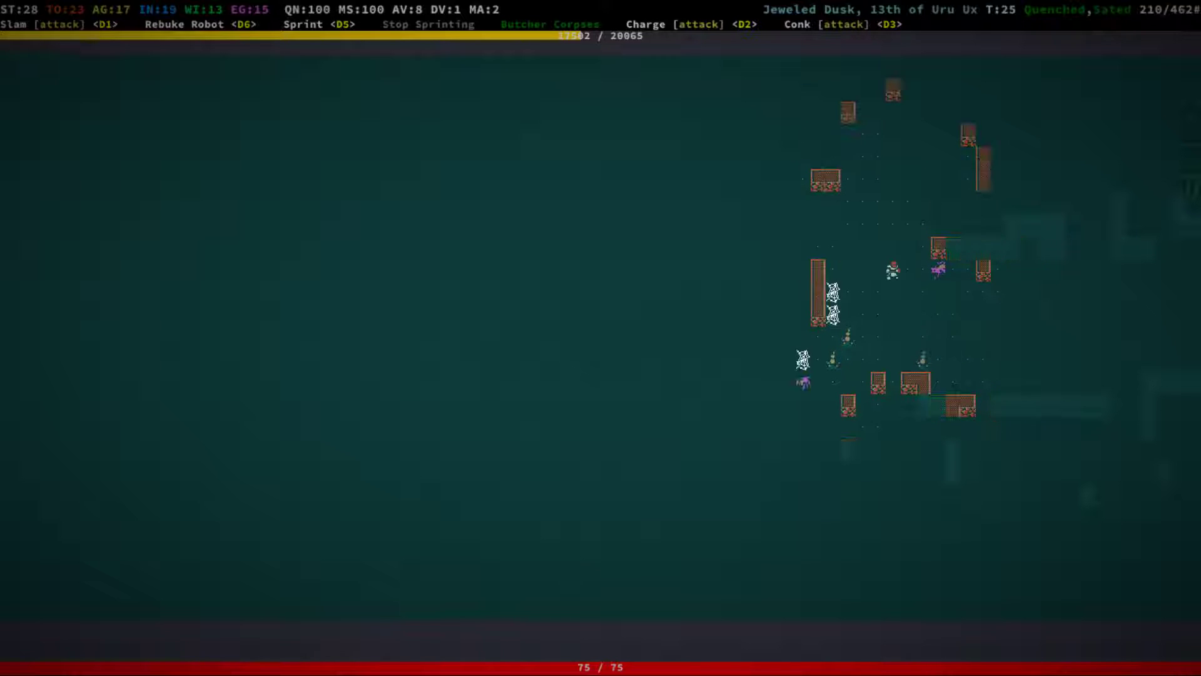
key("KP_8")
key("KP_8")
Kill the girshlings and the glowmoth to the southwest.
key("KP_1")
key("KP_1")
key("KP_1")
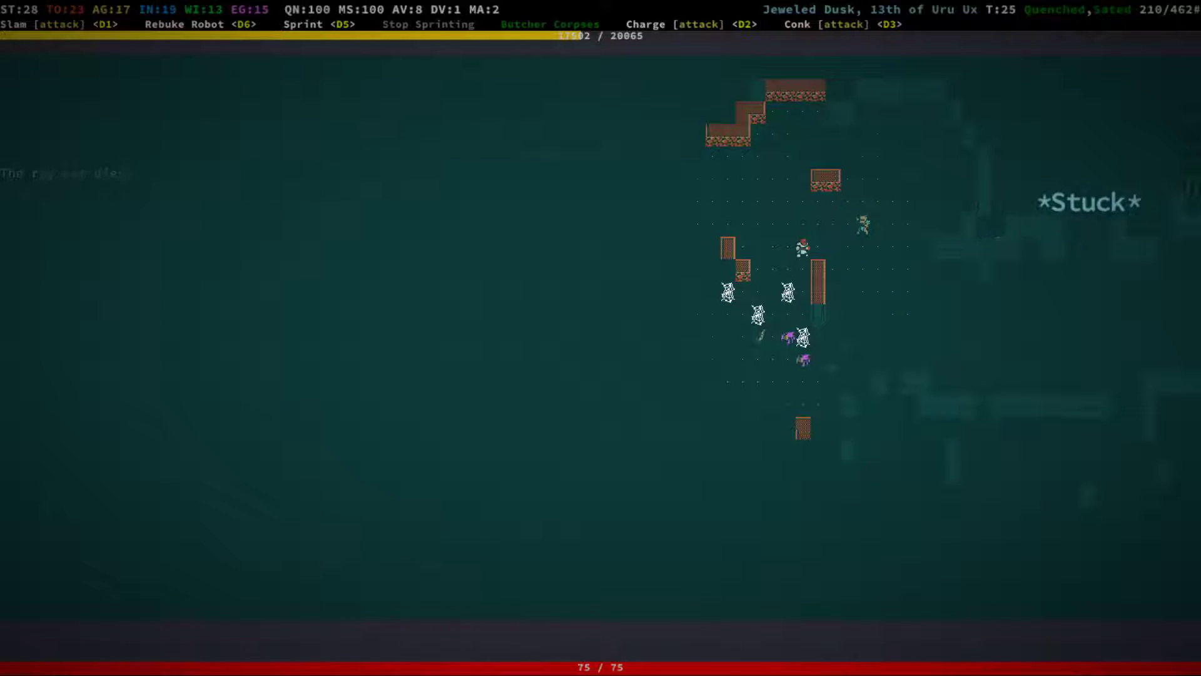
key("KP_3")
key("KP_3")
key("KP_3")
key("KP_3")
key("KP_3")
key("KP_3")
key("KP_3")
key("KP_3")
key("KP_1")
key("KP_1")
key("KP_1")
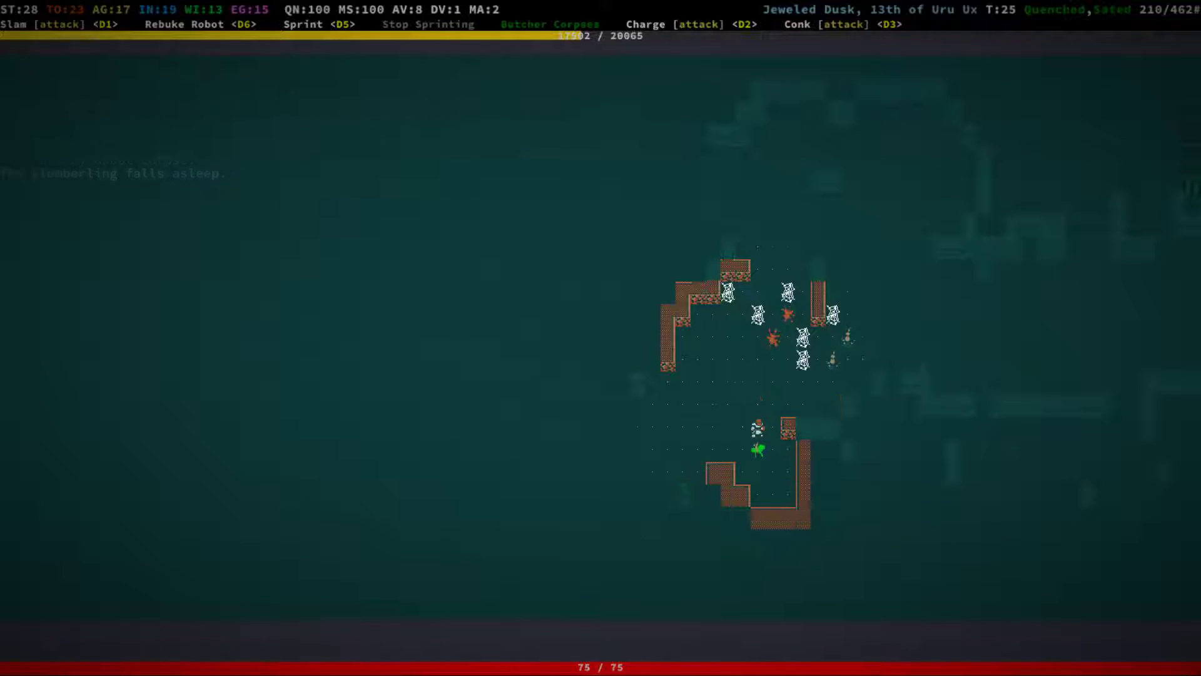
key("KP_3")
key("KP_1")
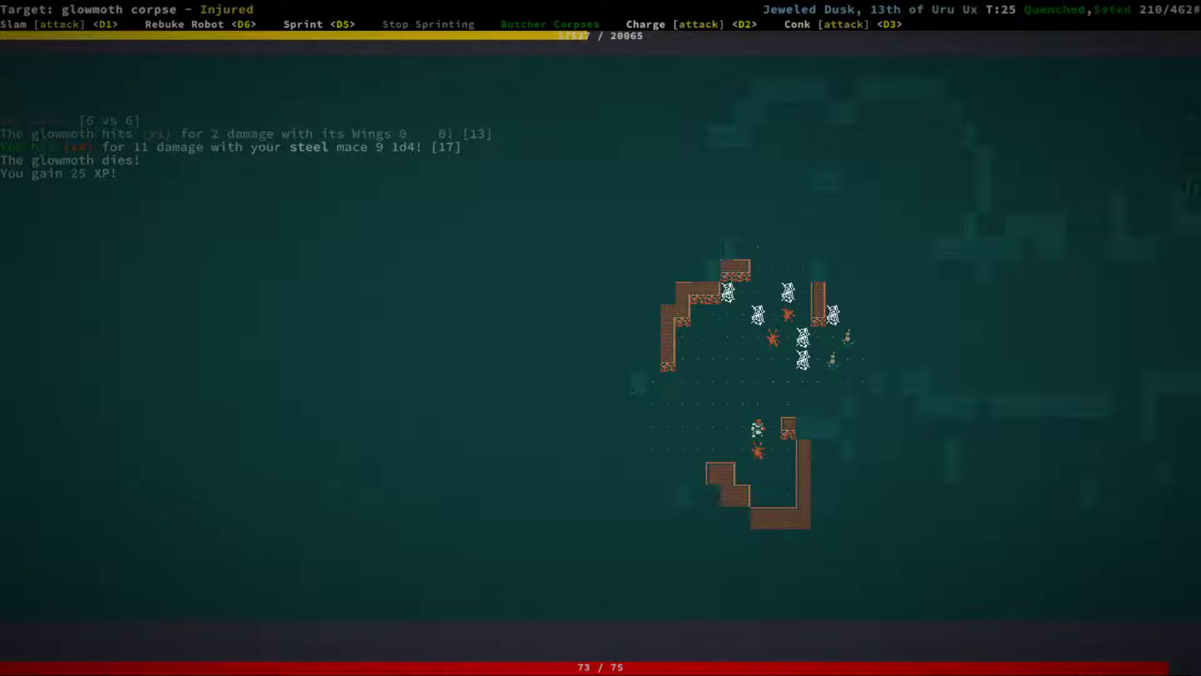
key("KP_1")
key("KP_1")
key("KP_1")
key("KP_1")
key("KP_1")
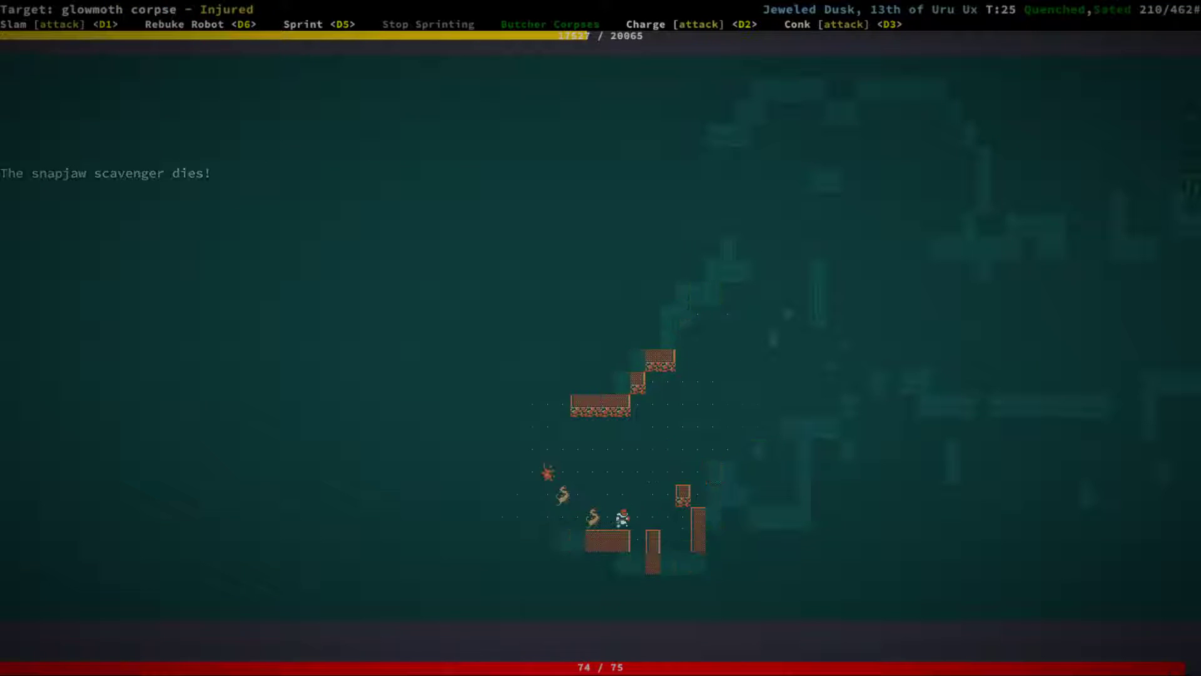
Fight the giant centipedes, the diplomacy droid and the giant amoeba.
key("KP_1")
key("KP_7")
key("KP_7")
key("KP_7")
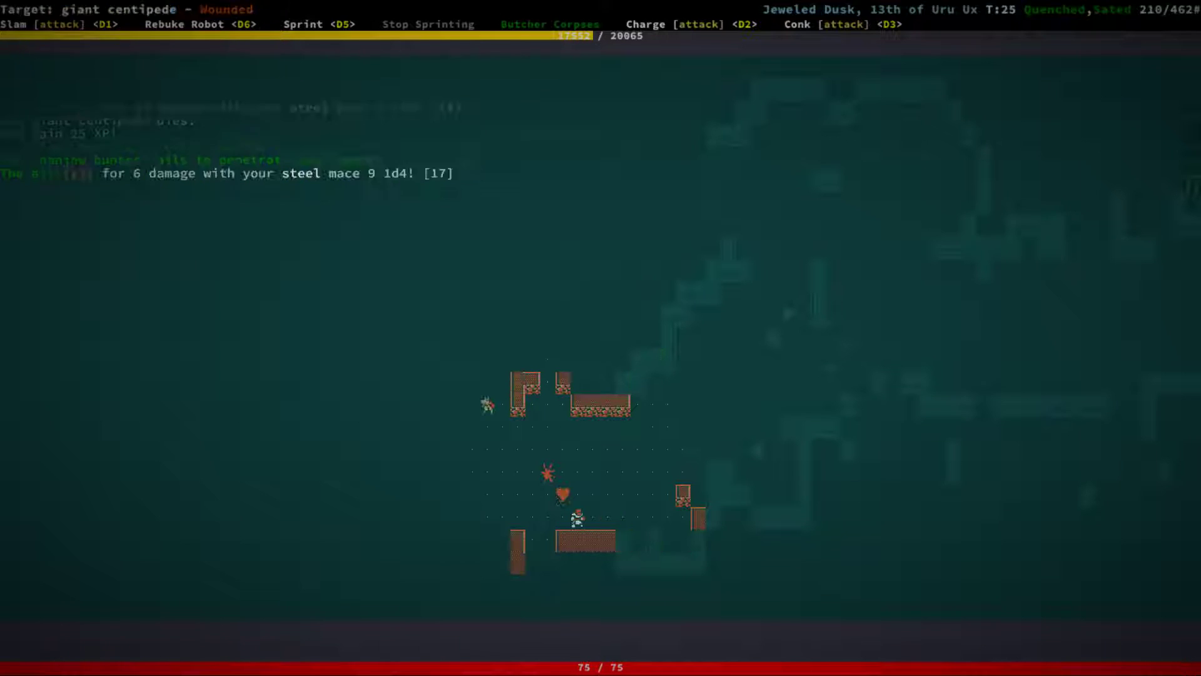
key("KP_7")
key("KP_7")
key("KP_7")
key("KP_7")
key("KP_7")
key("KP_1")
key("KP_1")
key("KP_1")
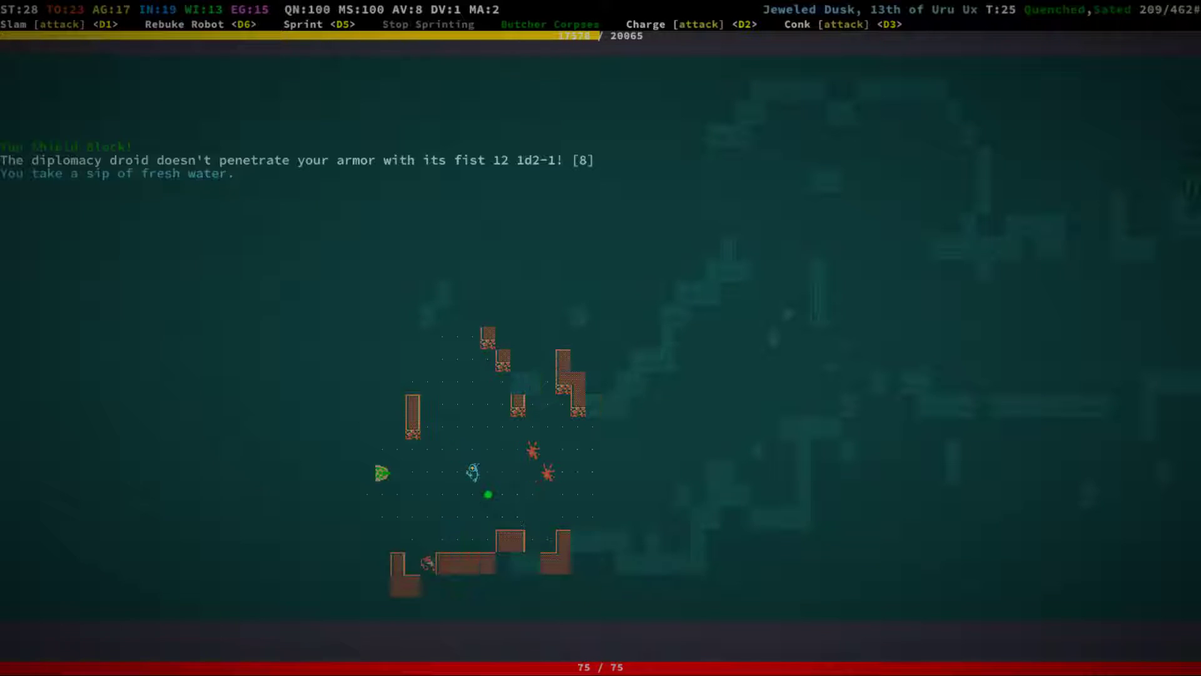
key("KP_1")
key("KP_1")
key("KP_1")
key("KP_1")
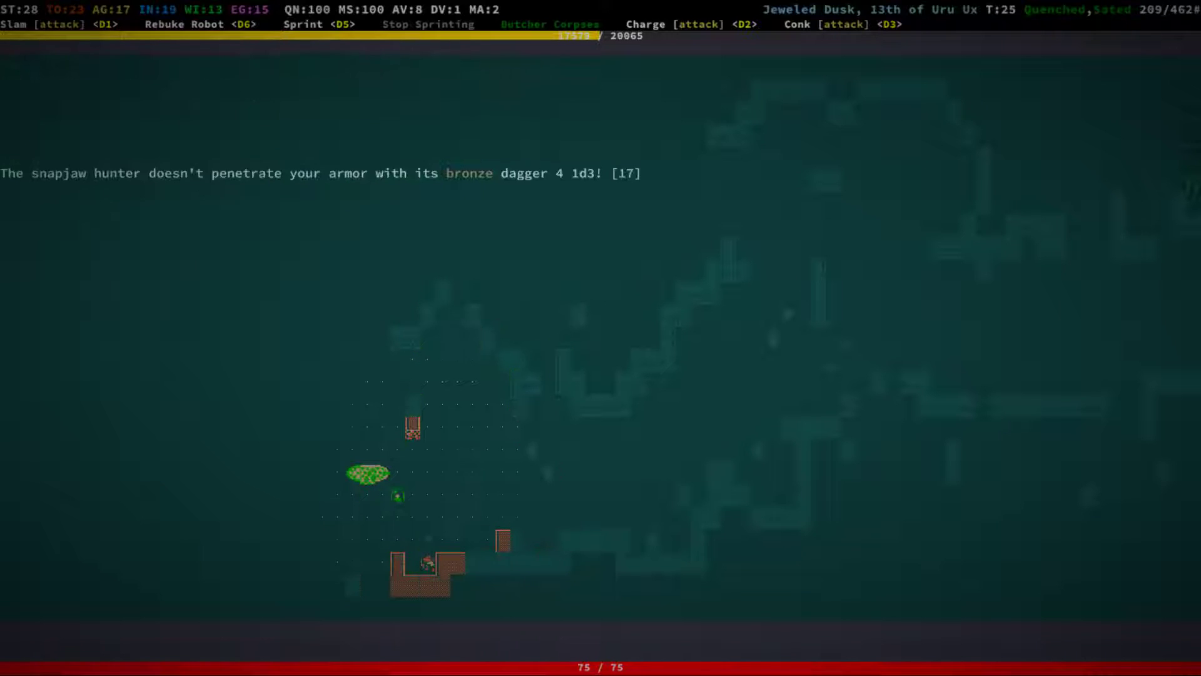
key("KP_1")
key("KP_7")
key("KP_7")
key("KP_7")
key("KP_7")
key("KP_7")
key("KP_7")
key("KP_7")
key("KP_7")
Eat the smoldered mushroom, then wade south-west into the walled enclosure.
key("KP_8")
key("KP_8")
key("KP_8")
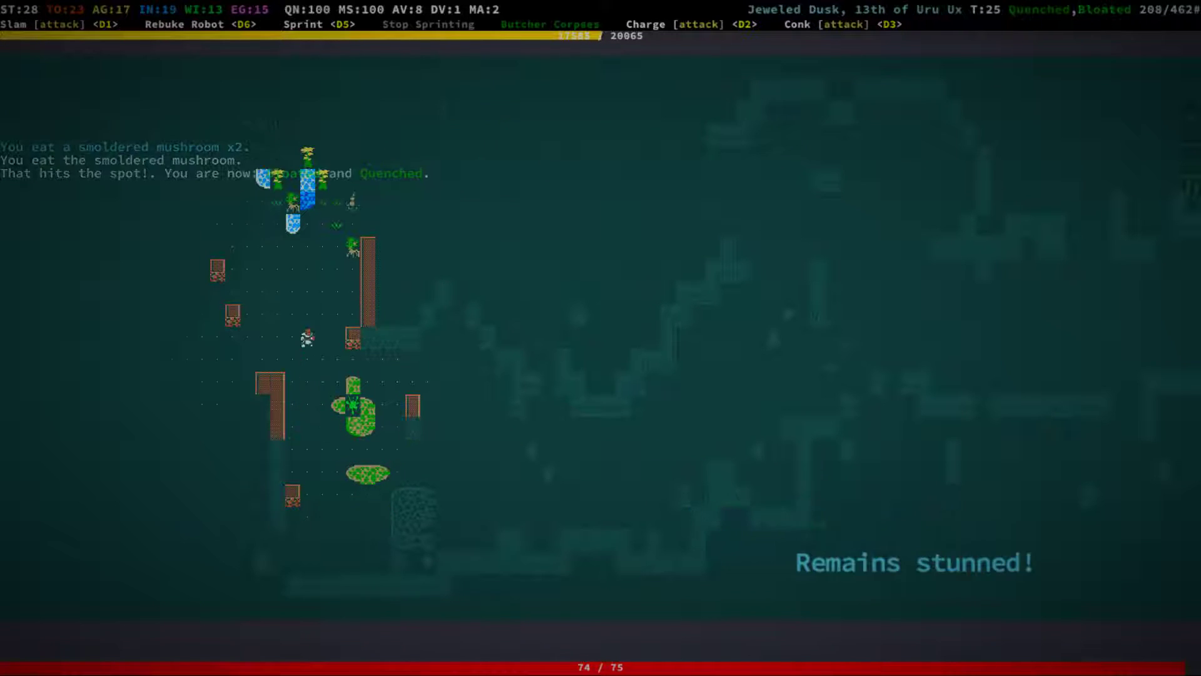
key("KP_8")
key("KP_8")
key("KP_8")
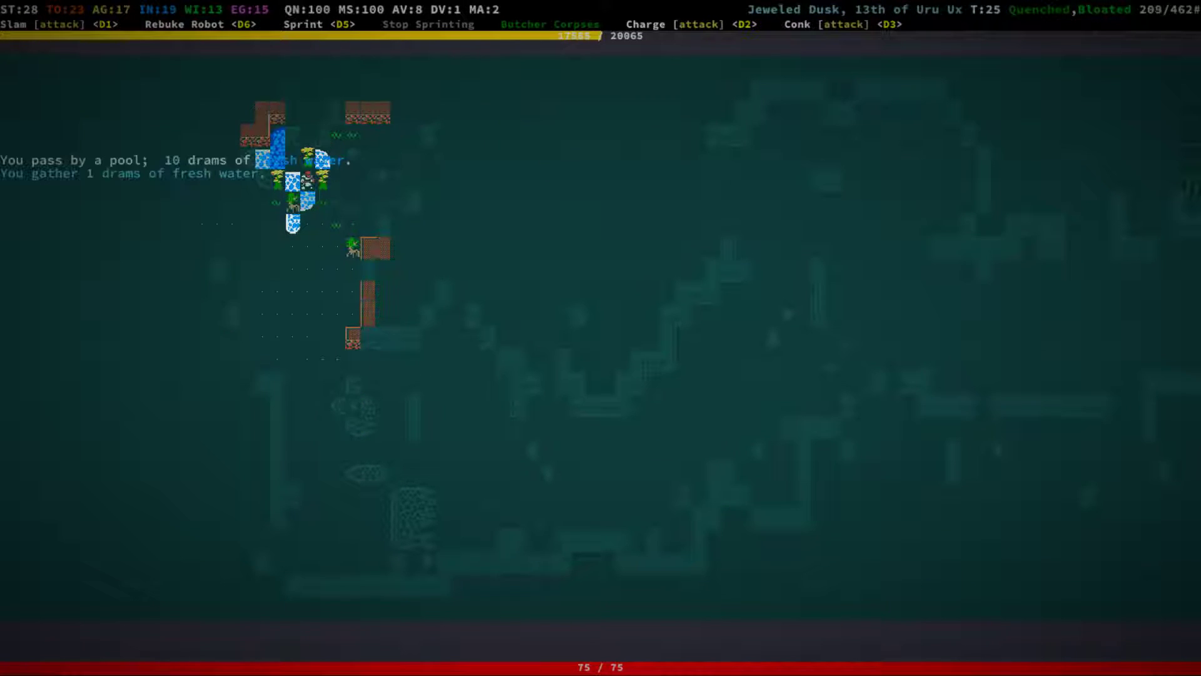
key("KP_1")
key("KP_1")
key("KP_1")
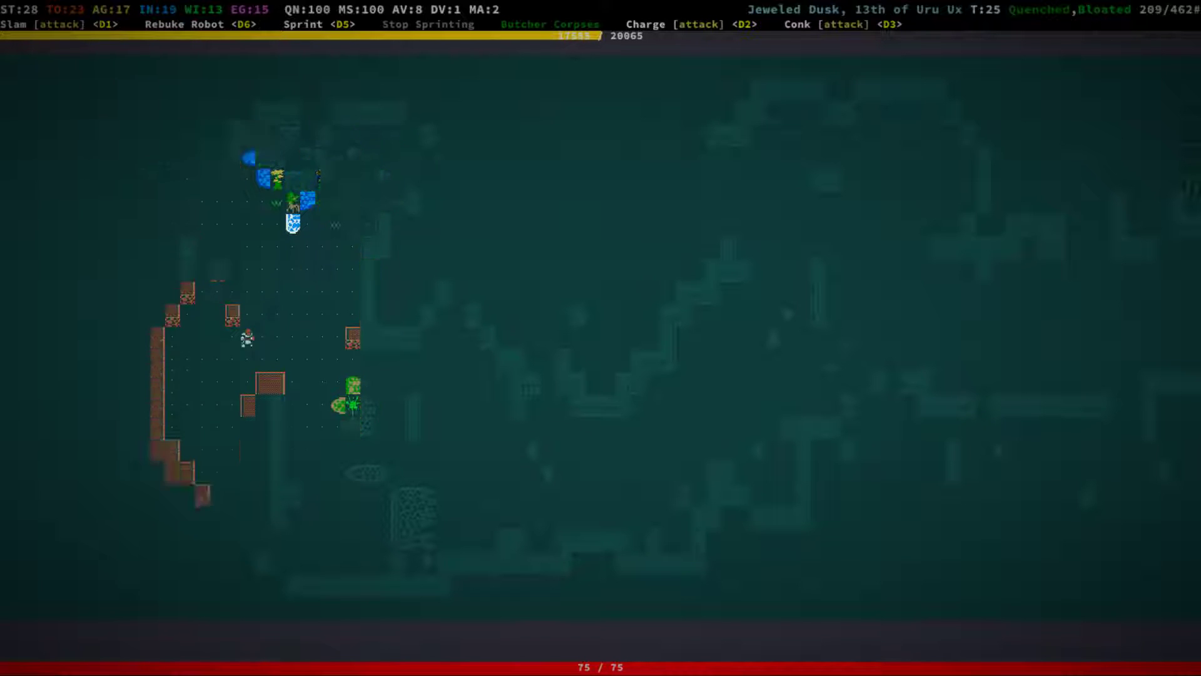
key("KP_2")
key("KP_1")
key("KP_1")
key("KP_1")
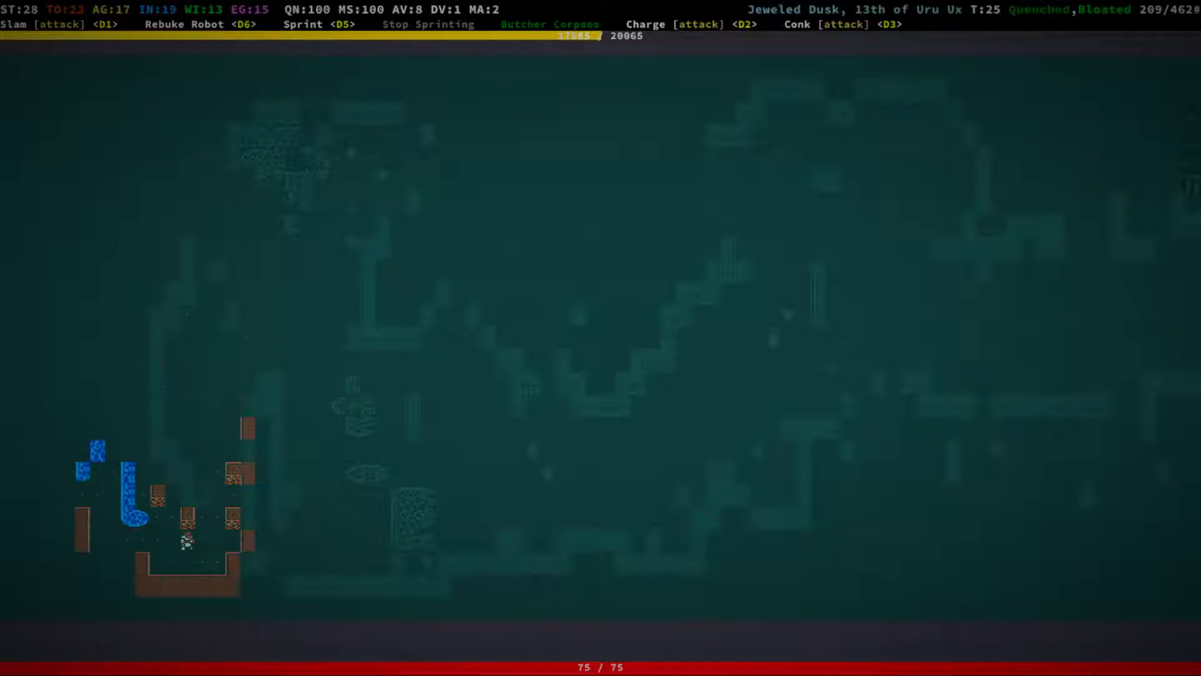
key("KP_1")
Head north past the pool, kill the cave spider, and move east into the open area.
key("KP_8")
key("KP_8")
key("KP_8")
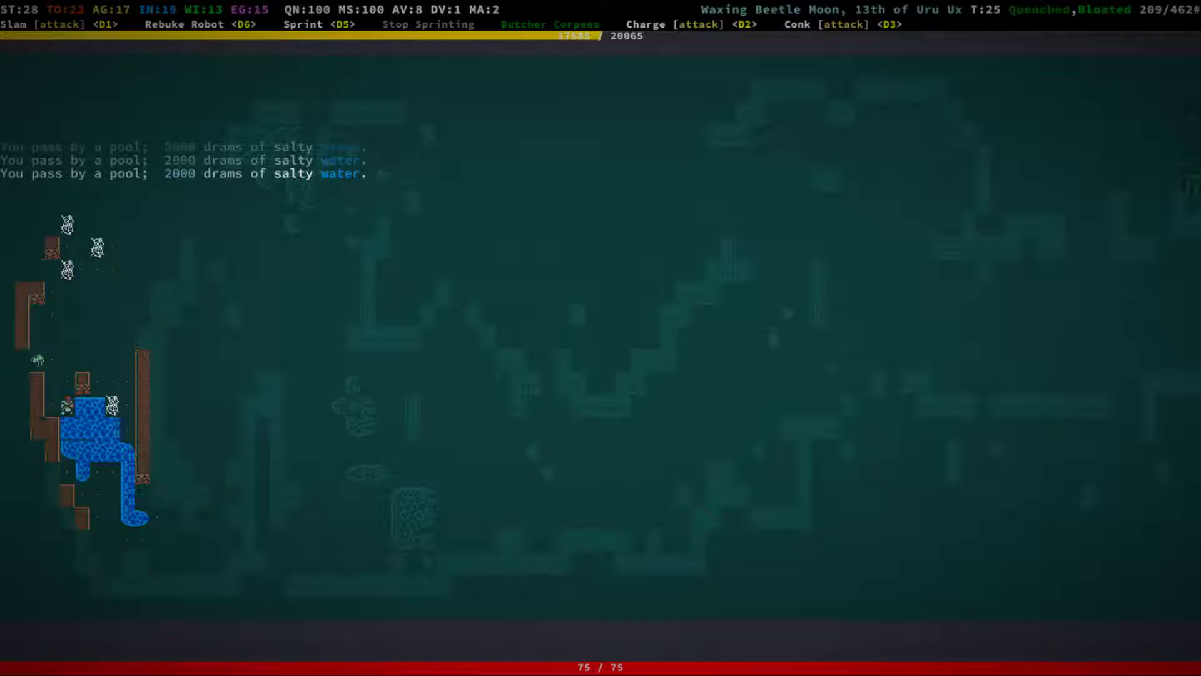
key("KP_8")
key("KP_8")
key("KP_8")
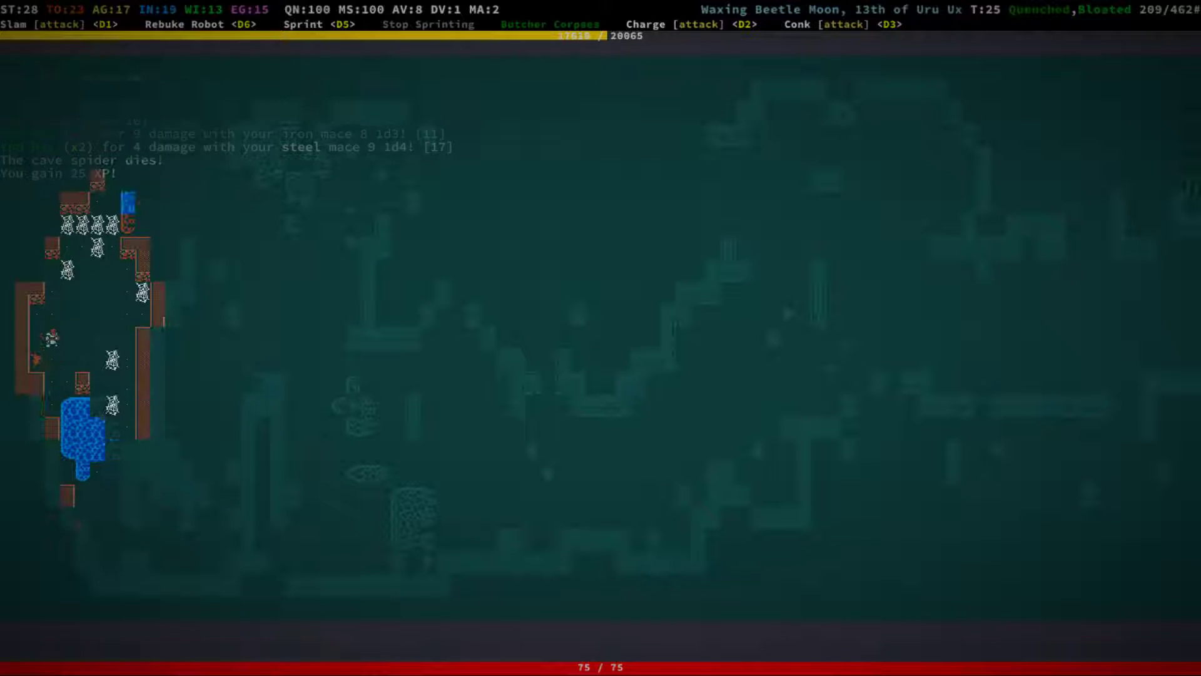
key("KP_8")
key("KP_8")
key("KP_8")
key("KP_8")
key("KP_8")
key("KP_8")
key("KP_8")
key("KP_8")
key("KP_8")
key("KP_8")
key("KP_6")
key("KP_6")
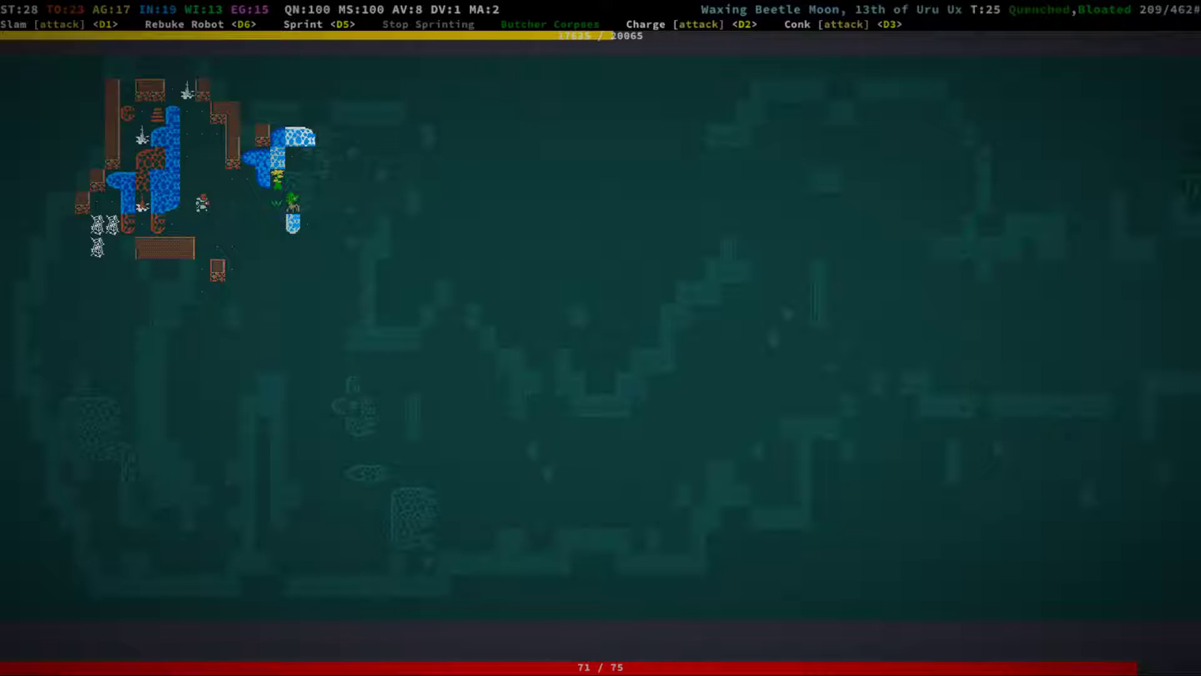
Walk north-east through the shimscale mangrove grove.
key("KP_8")
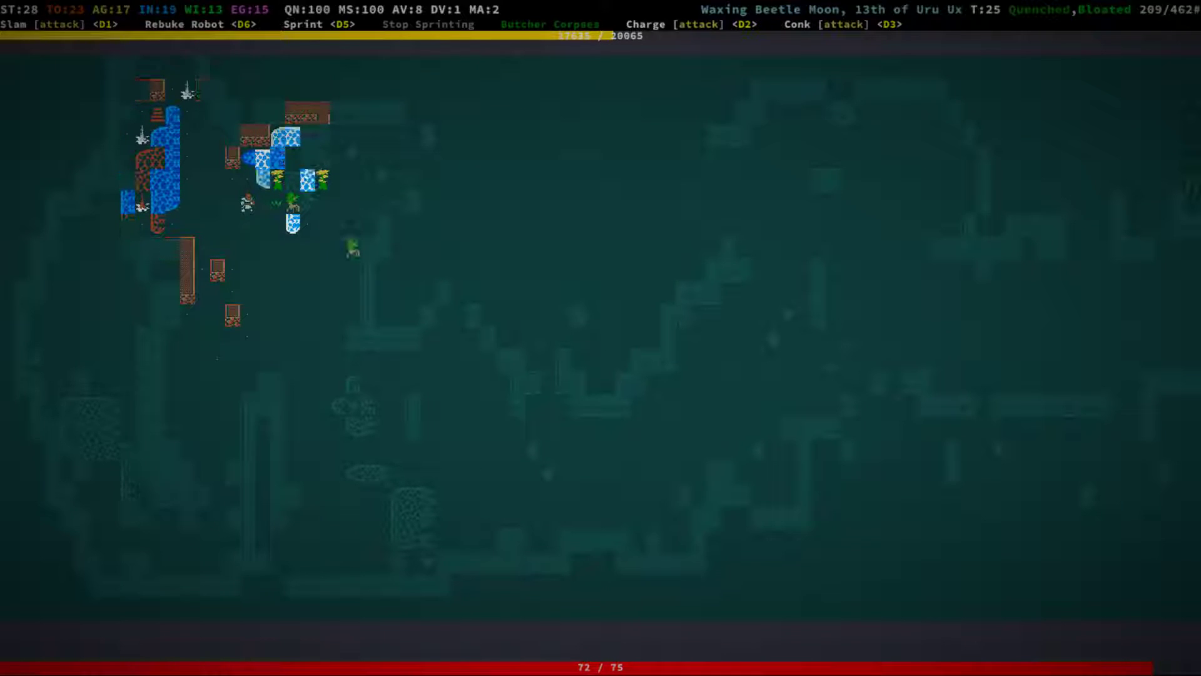
key("KP_8")
key("KP_8")
key("KP_8")
key("KP_9")
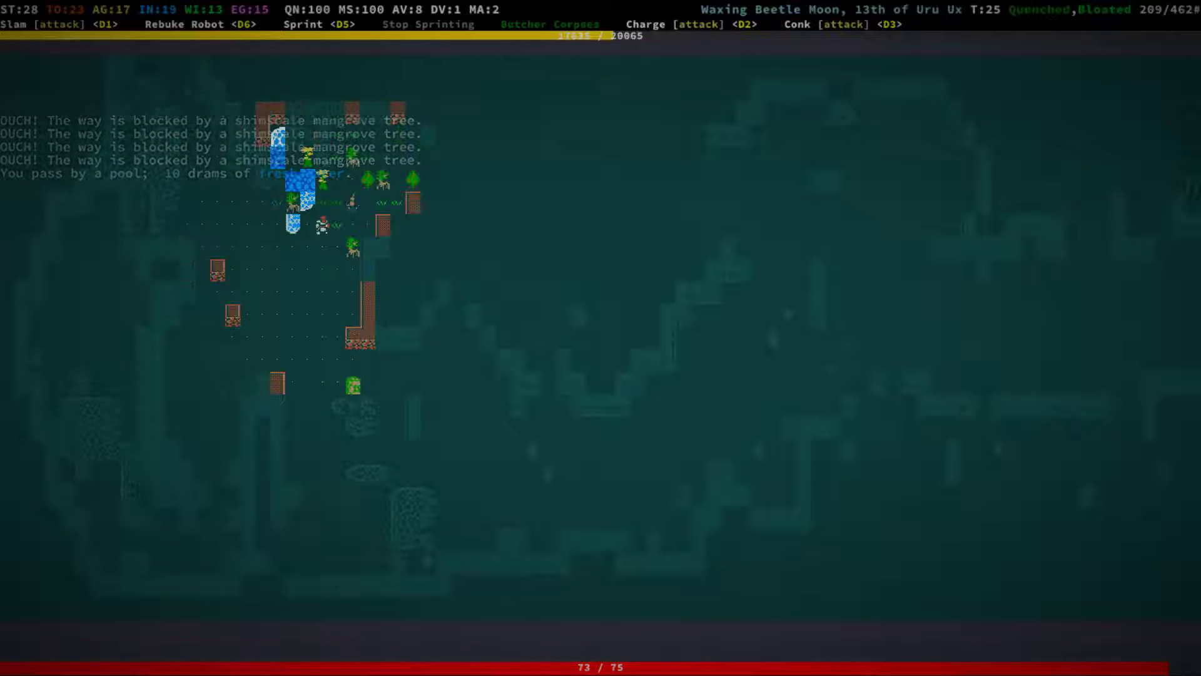
key("KP_9")
key("KP_8")
key("KP_8")
key("KP_8")
key("KP_9")
Travel south-west, then north-west to the water, and descend to Underground Level 2.
key("KP_4")
key("KP_4")
key("KP_1")
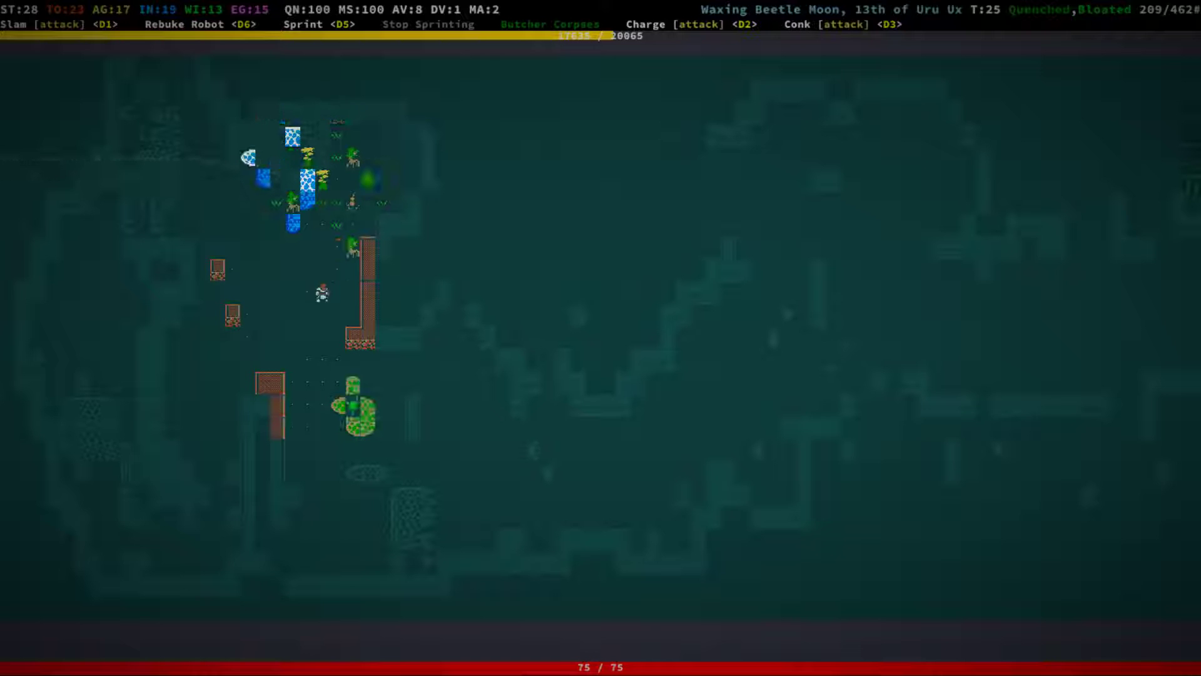
key("KP_4")
key("KP_7")
key("KP_7")
key("KP_7")
key("KP_4")
key("KP_7")
key("greater")
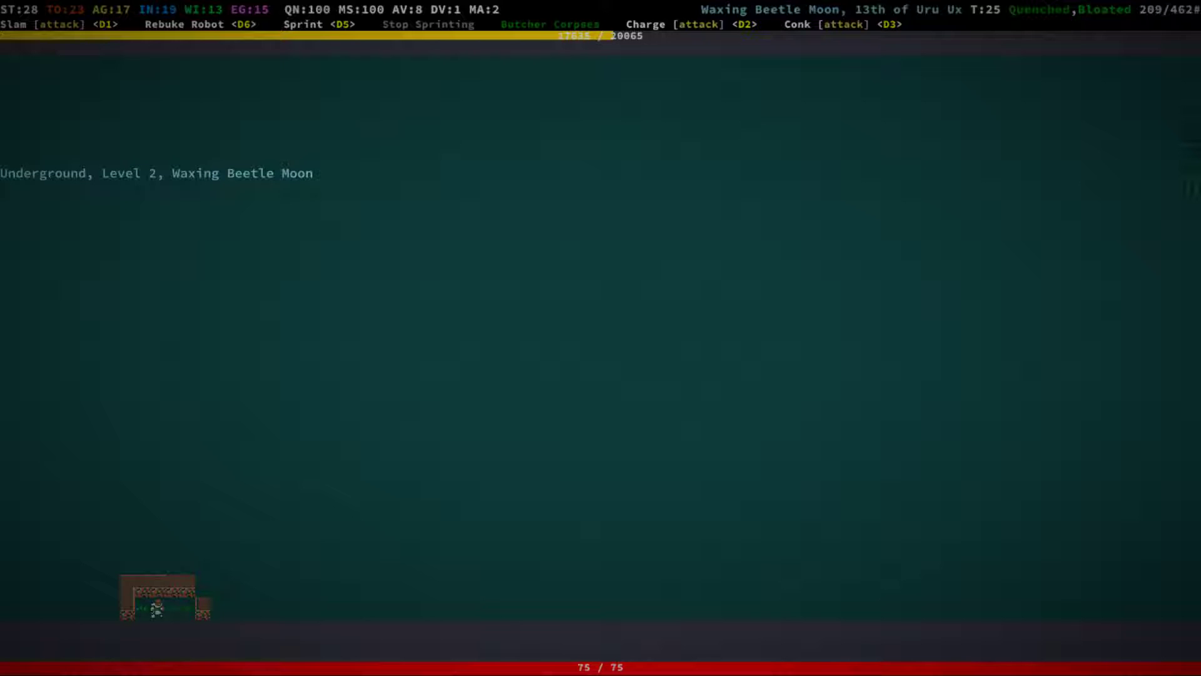
Strike the shale wall west repeatedly, pausing once to inspect it with look.
key("KP_4")
key("KP_4")
key("KP_4")
key("KP_4")
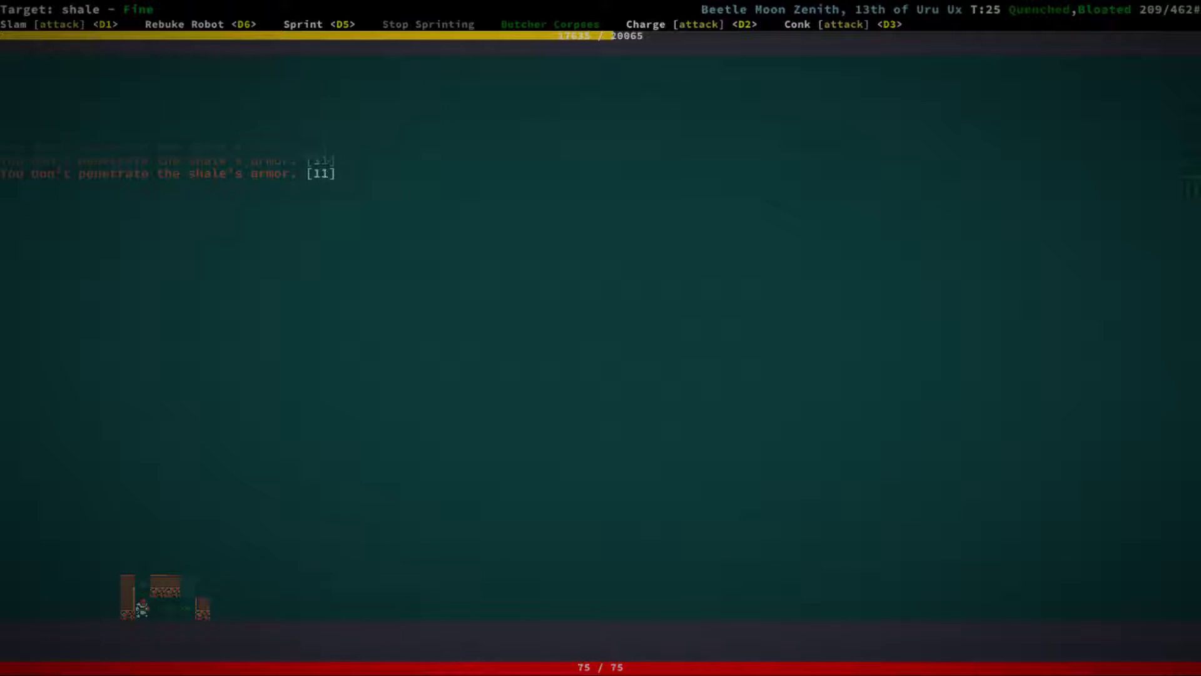
key("KP_4")
key("KP_4")
key("KP_4")
key("KP_4")
key("KP_4")
key("l")
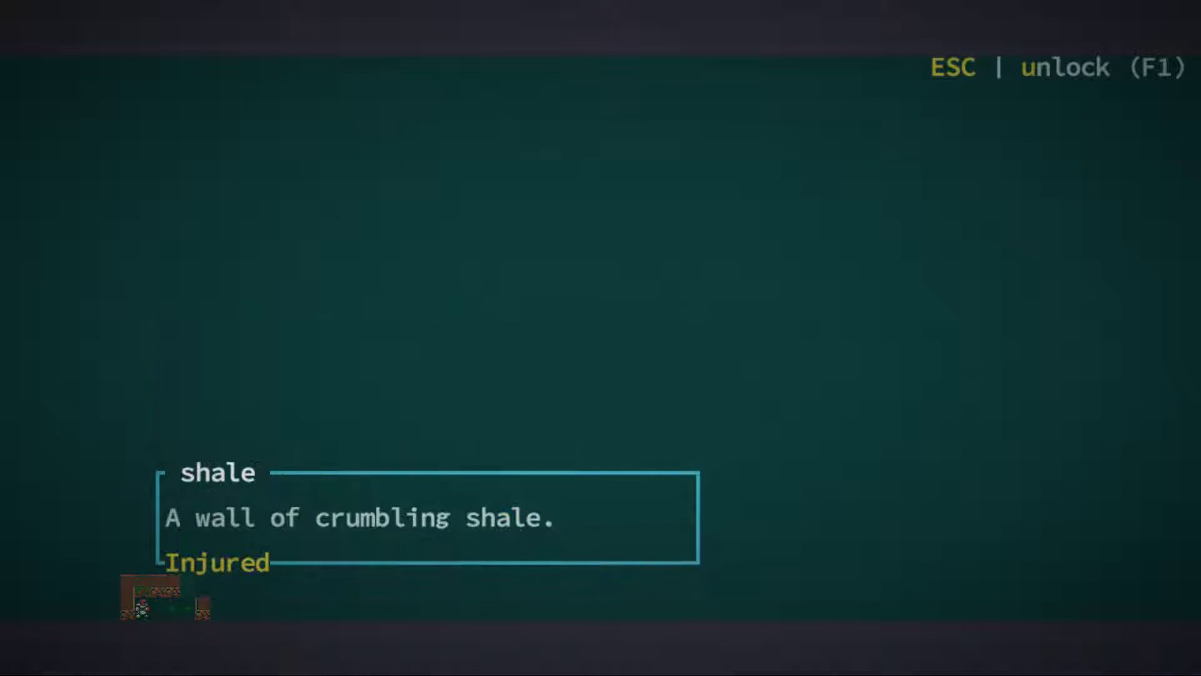
key("Escape")
key("KP_4")
key("KP_4")
key("KP_4")
key("KP_4")
key("KP_4")
key("KP_4")
key("KP_4")
key("KP_4")
key("KP_4")
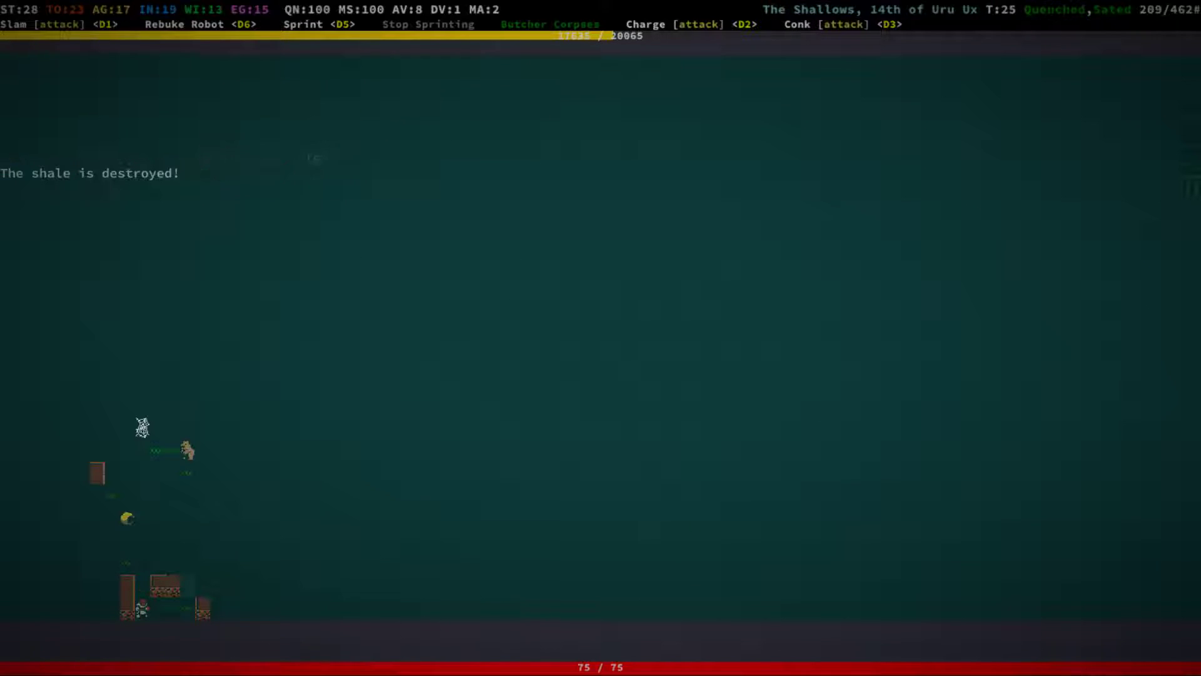
Move through the opened passage and kill the bloody bear.
key("KP_7")
key("KP_7")
key("KP_8")
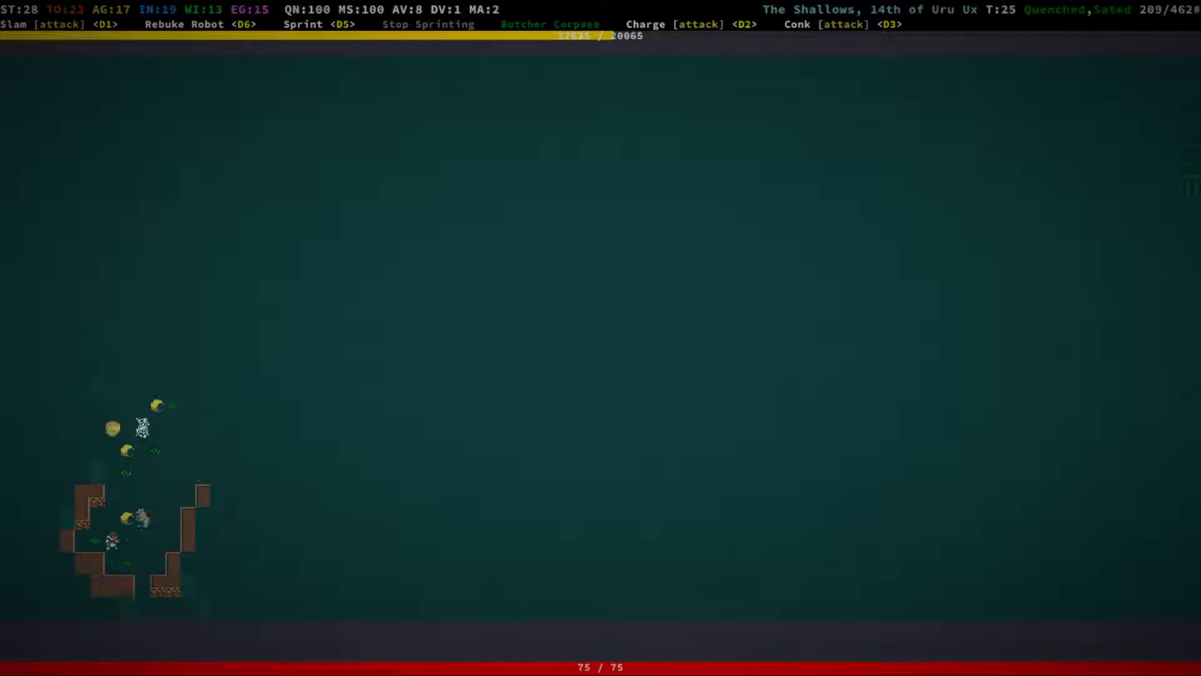
key("KP_2")
key("KP_2")
key("KP_2")
key("KP_2")
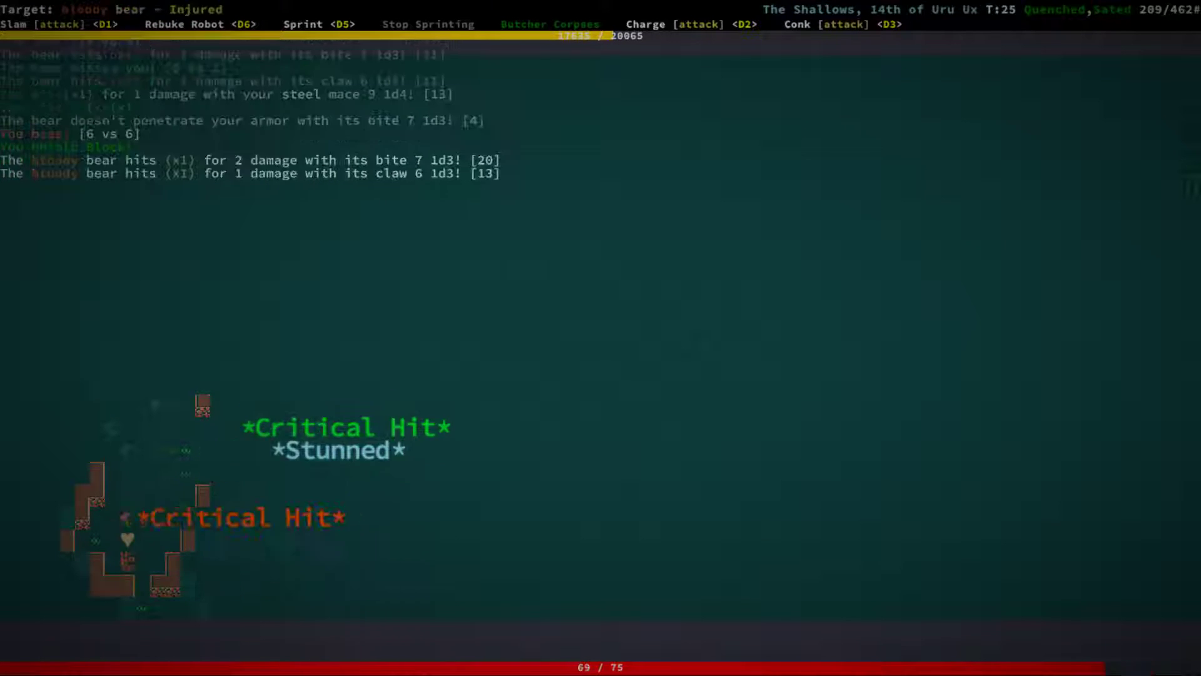
key("KP_2")
key("KP_2")
key("KP_2")
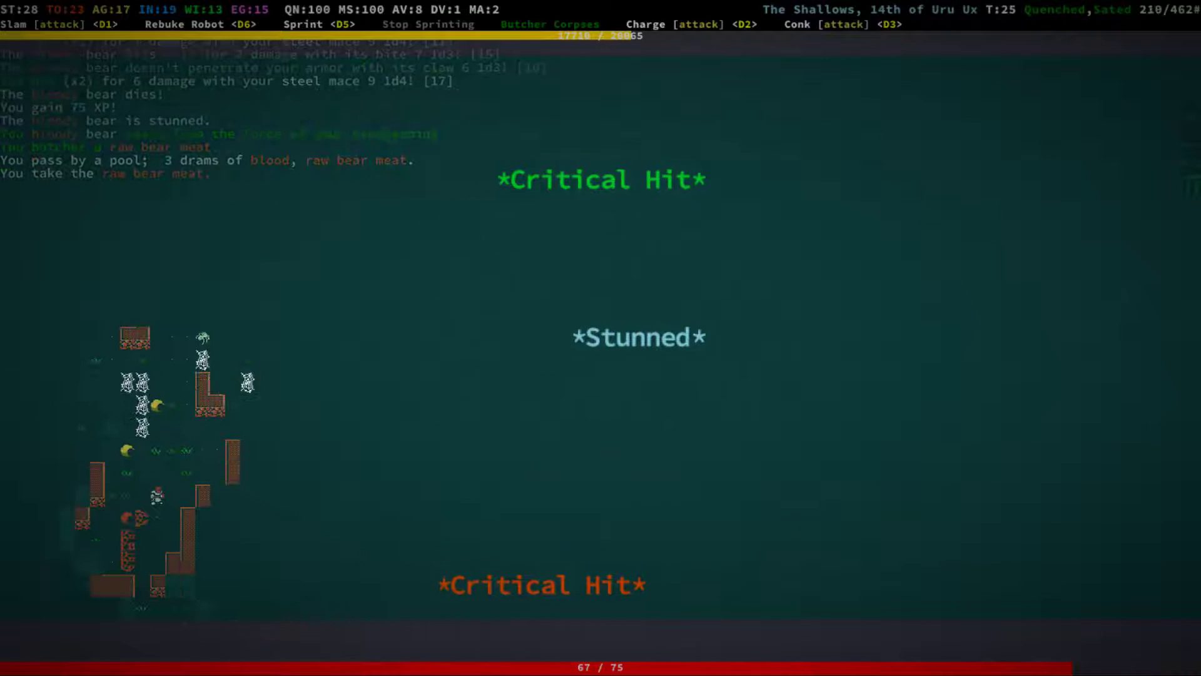
key("KP_7")
key("KP_7")
key("KP_7")
key("KP_7")
key("KP_7")
Fill the honey waterskin with eight drams from the honey pool.
key("ctrl+d")
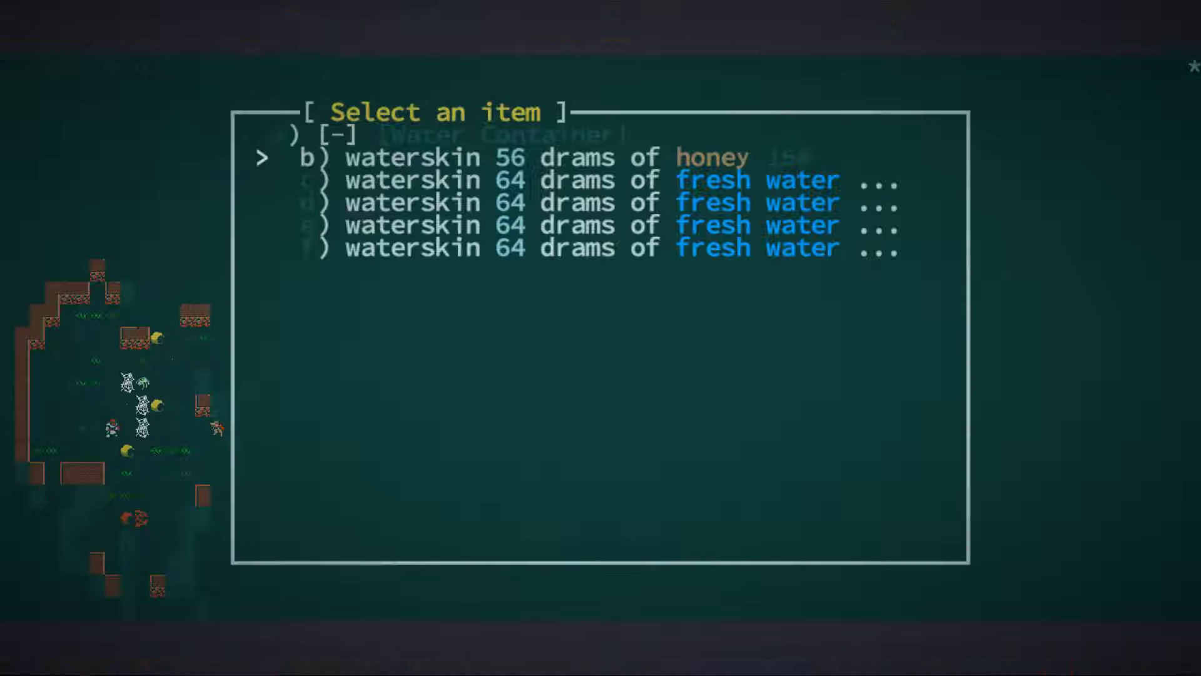
key("Return")
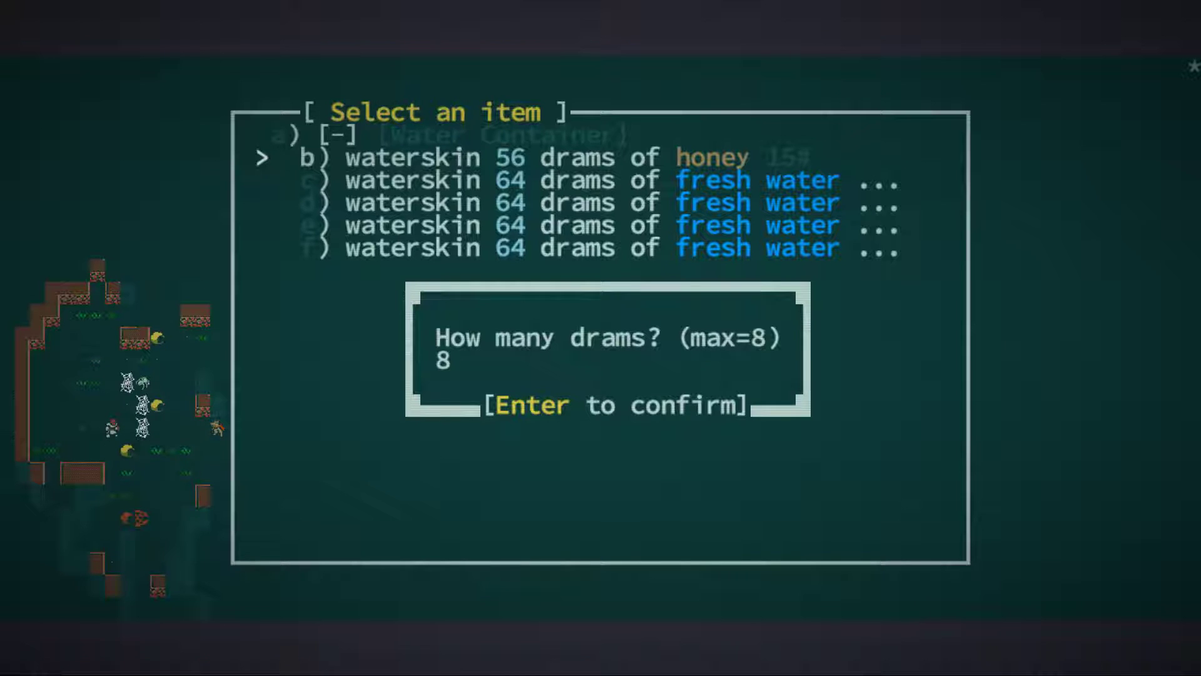
key("Return")
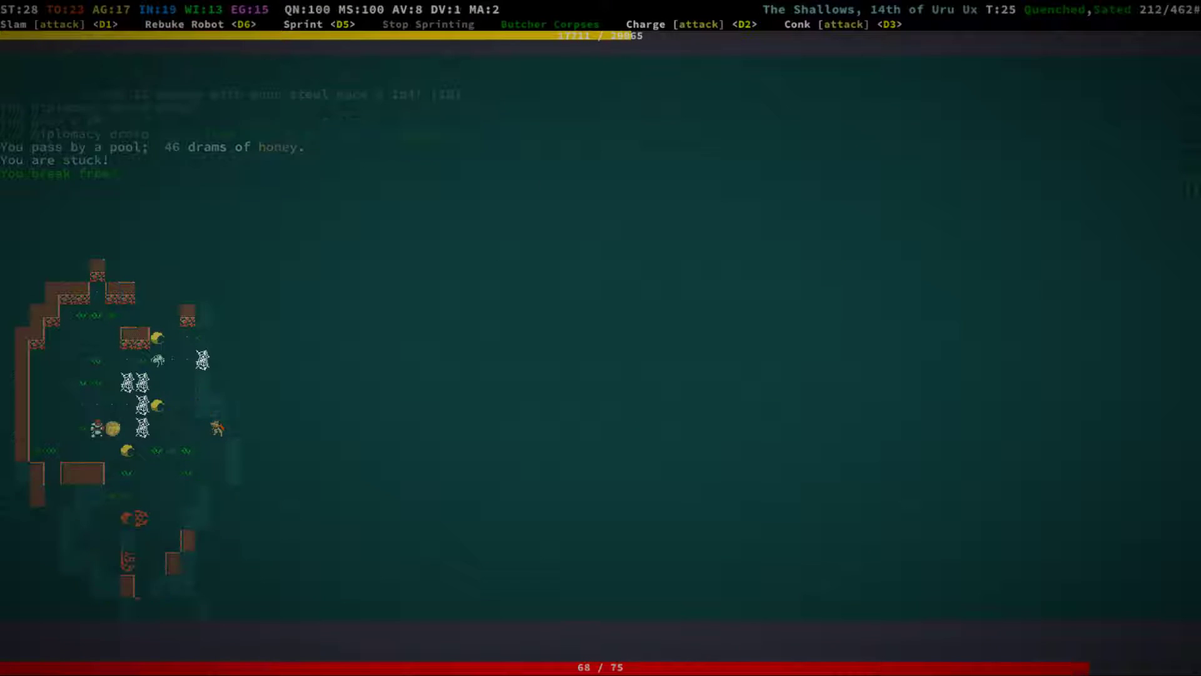
Kill the snapjaw scavenger and walk north into The Shallows.
key("Left")
key("Left")
key("Left")
key("Right")
key("Down")
key("Down")
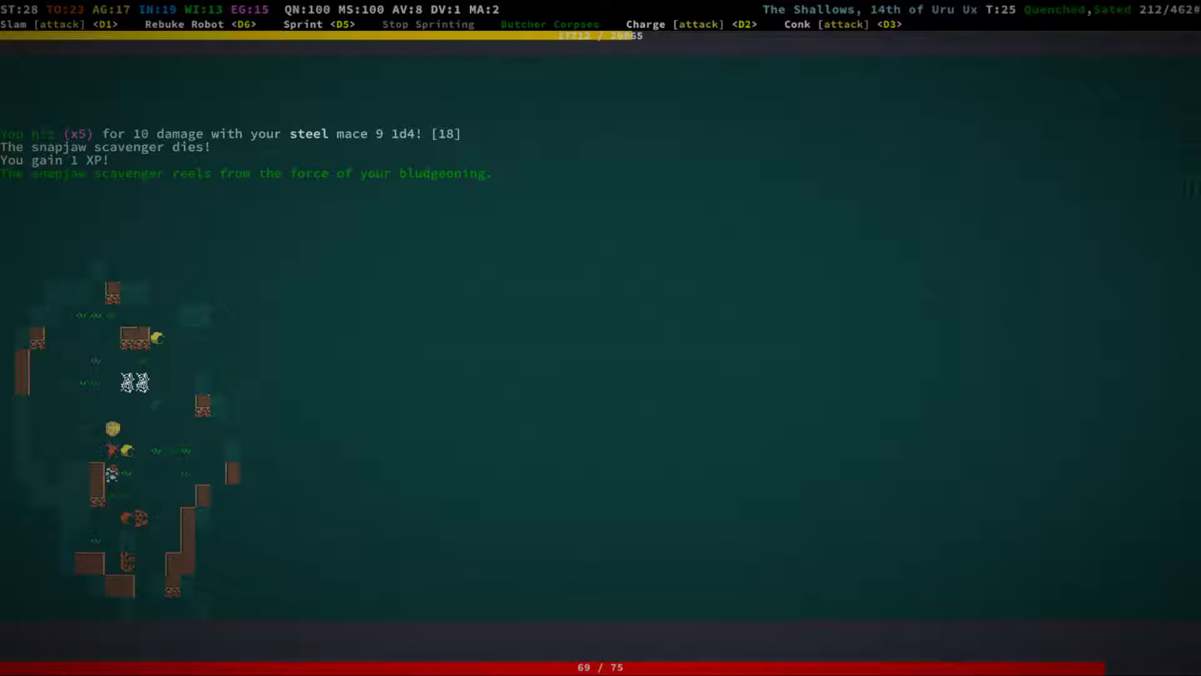
key("Up")
key("Up")
key("Up")
Walk through The Shallows' water area to the stairs and take them down to Level 3.
key("Down")
key("Down")
key("Down")
key("Down")
key("Down")
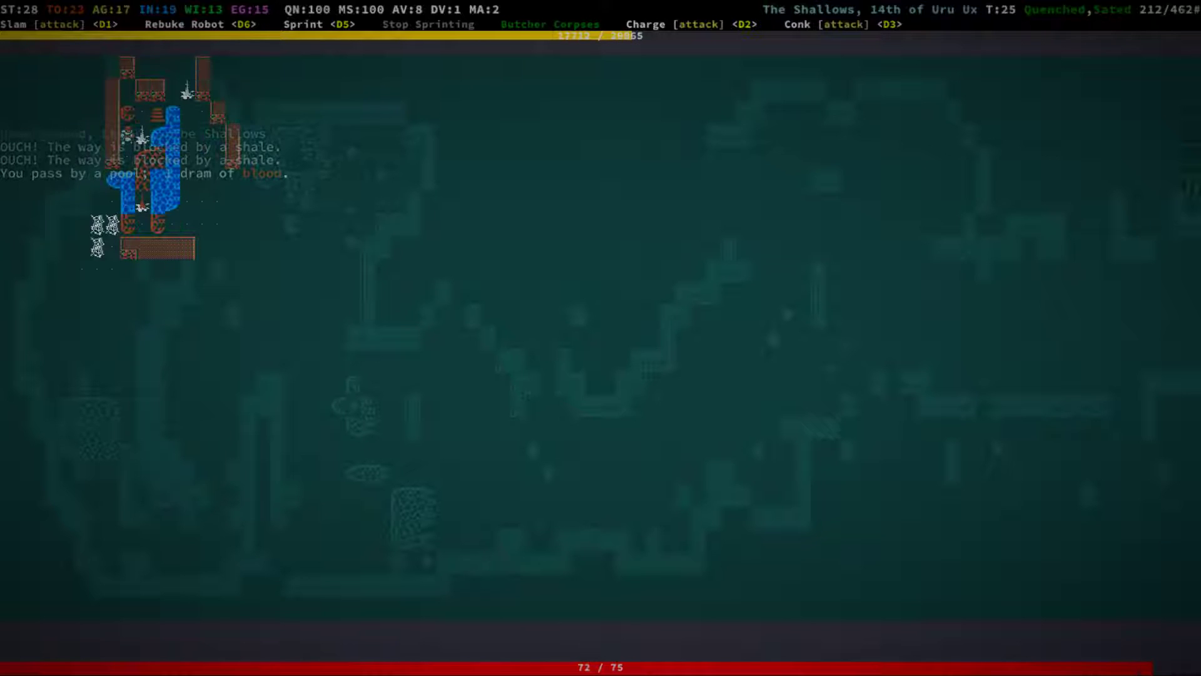
key("Down")
key("Down")
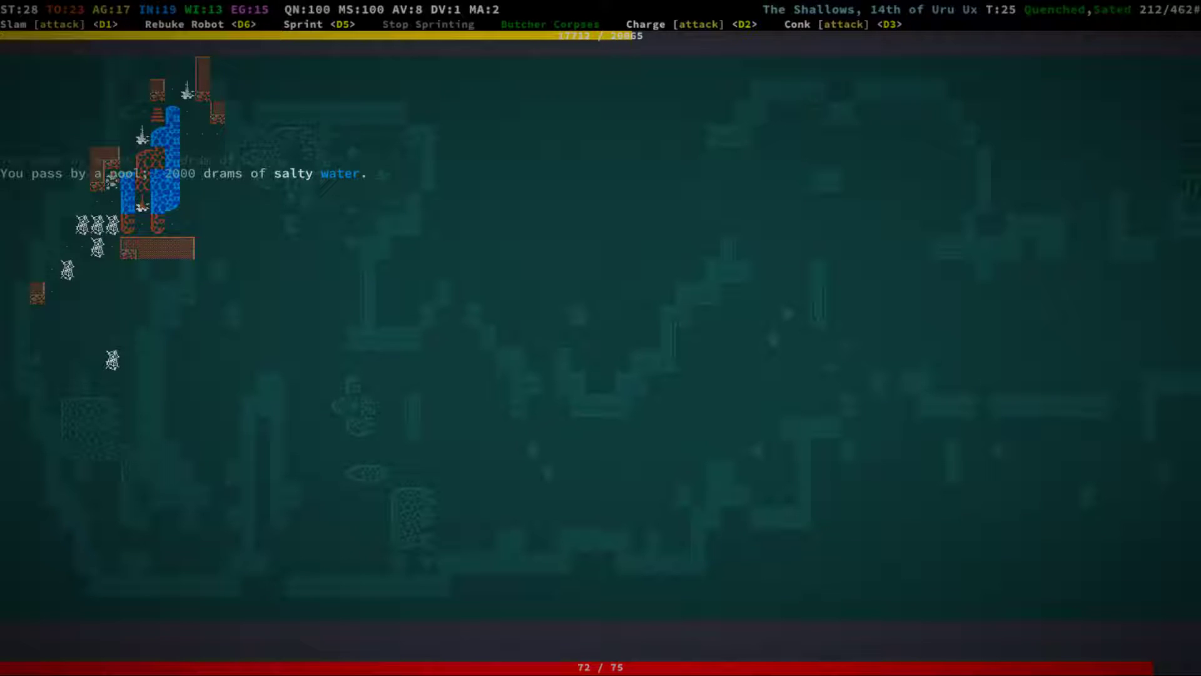
key("Down")
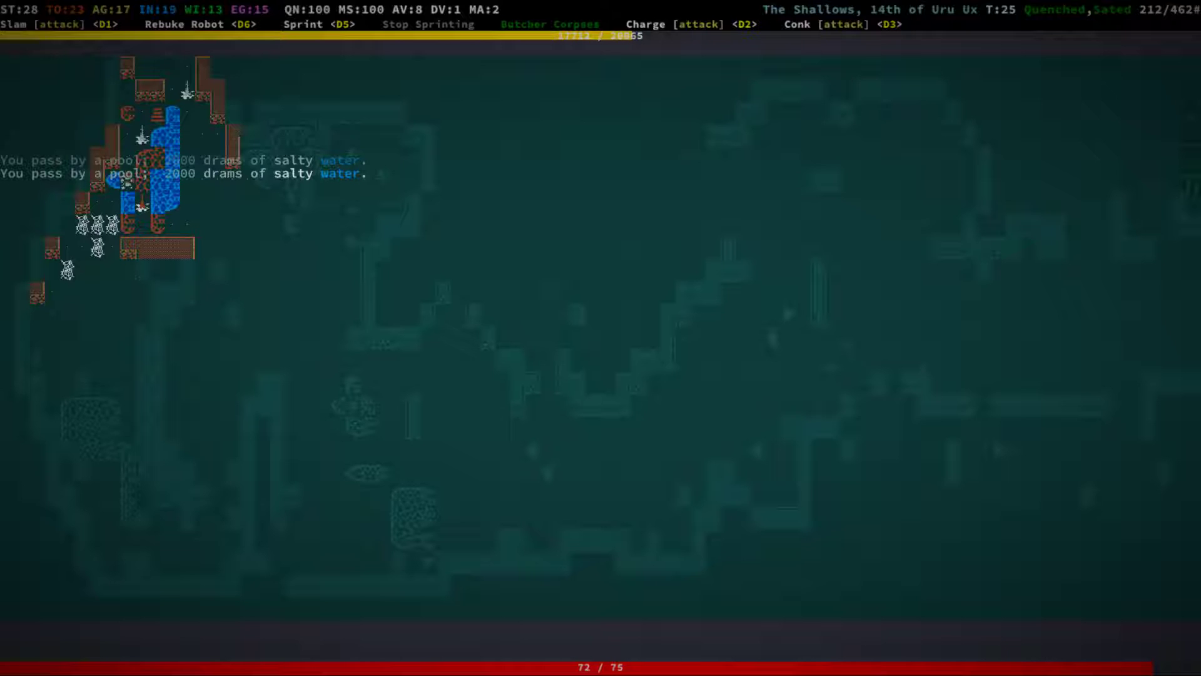
key("Up")
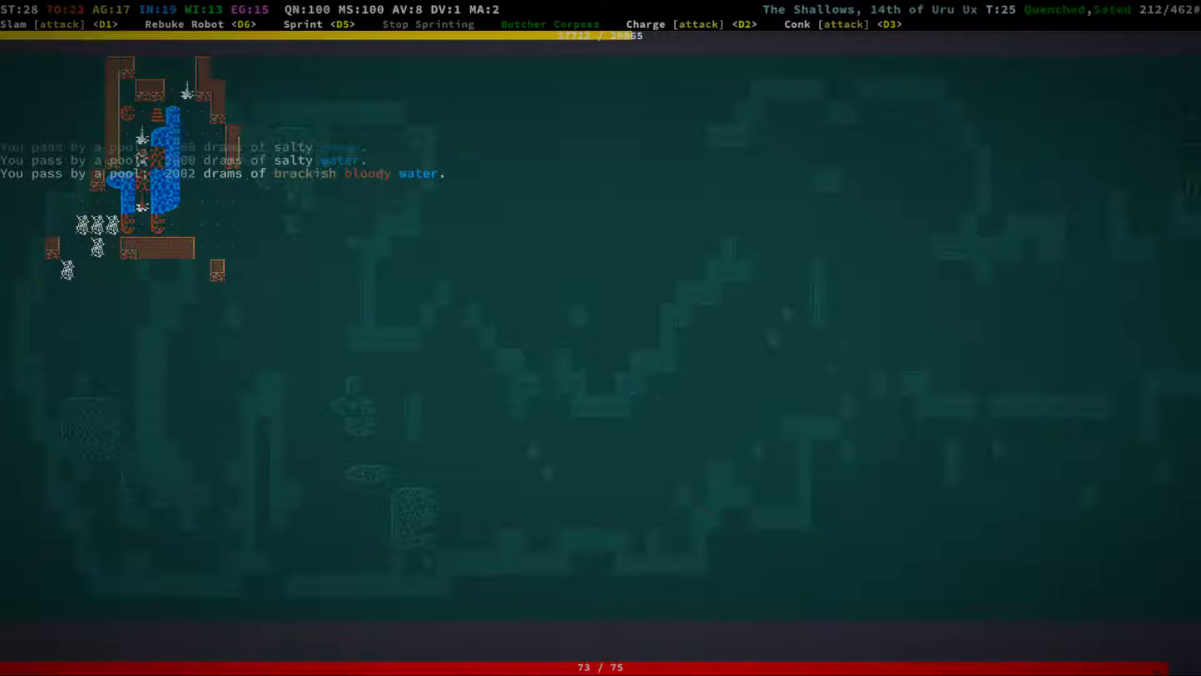
key("Up")
key("Up")
key("greater")
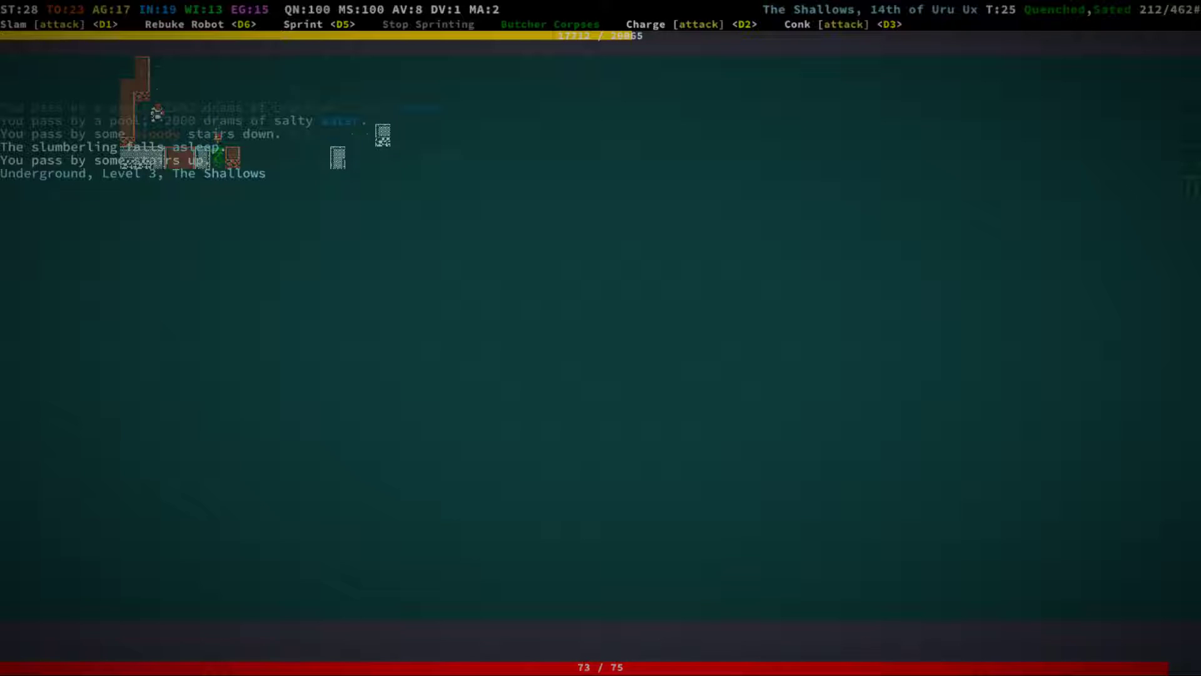
Inspect and break the limestone wall beside the stairs, then advance east through the gap.
key("Up")
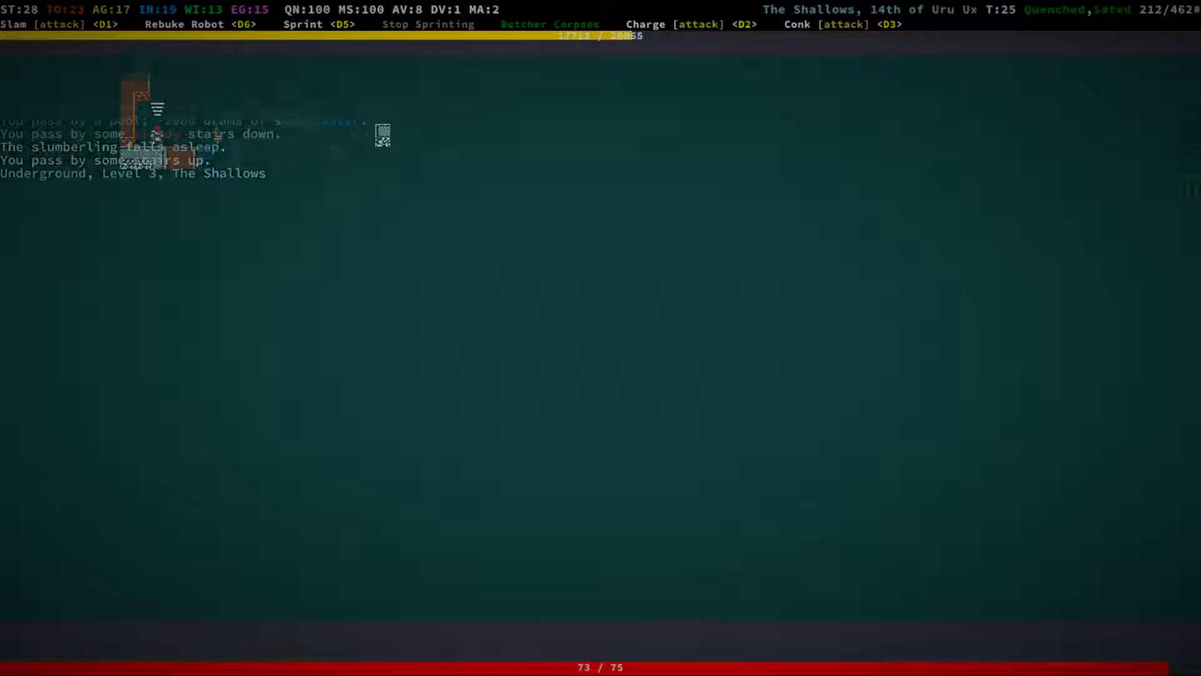
key("l")
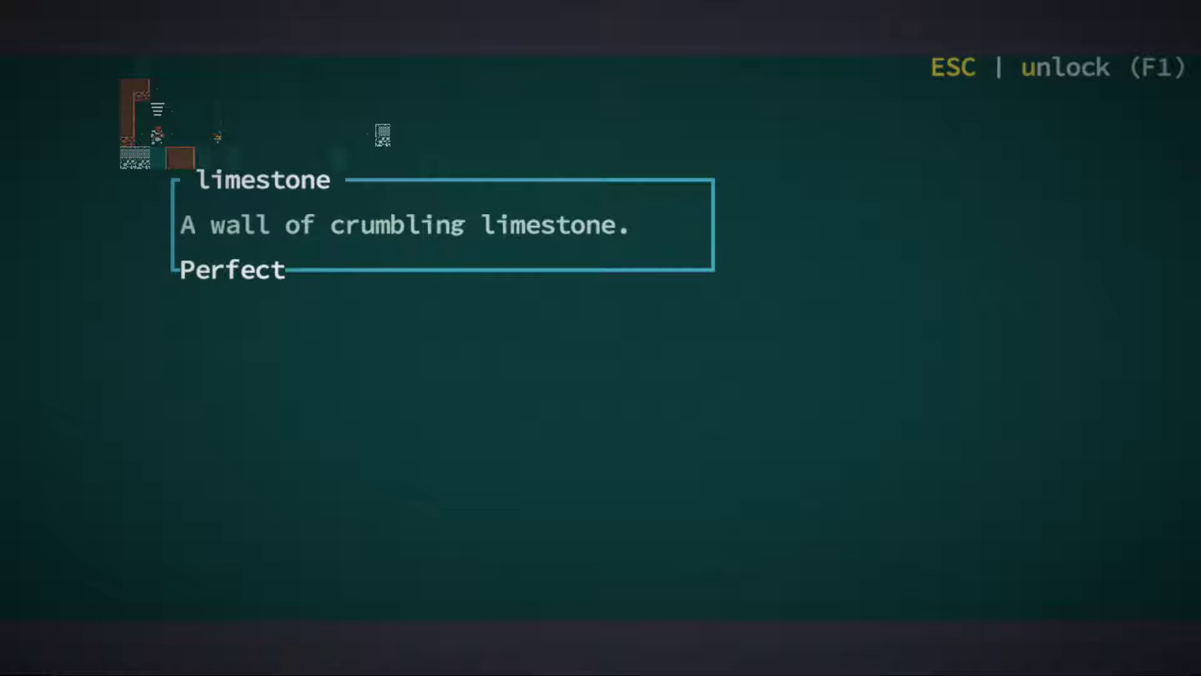
key("Escape")
key("ctrl+Right")
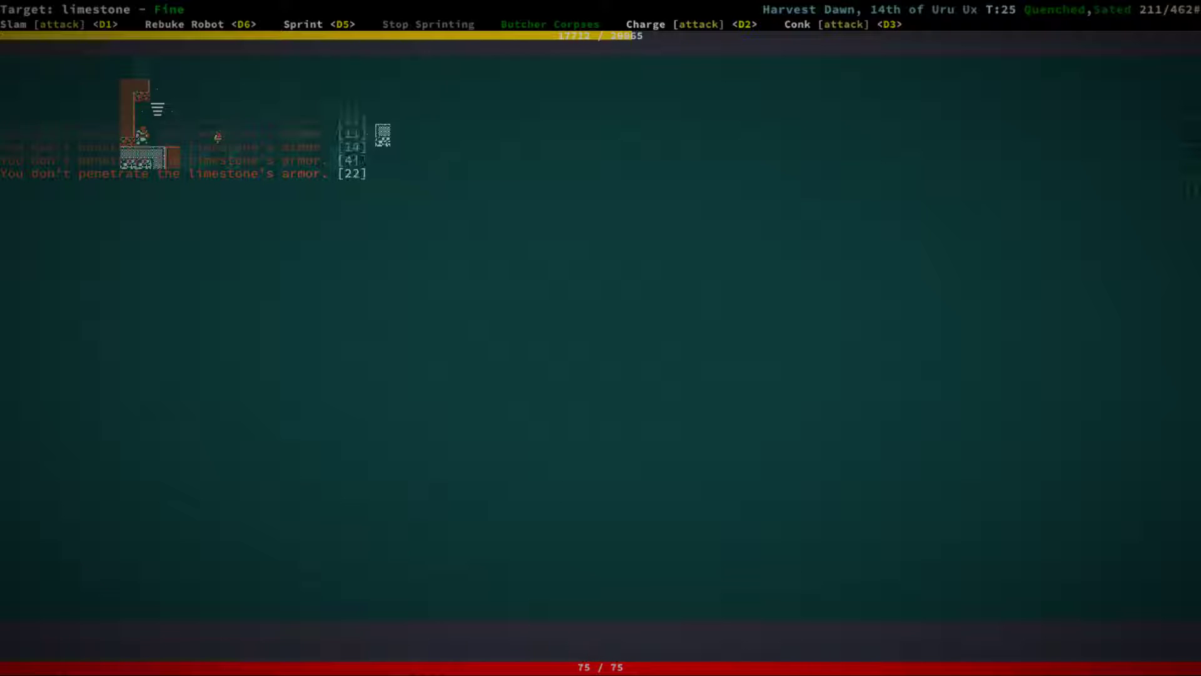
key("l")
key("Escape")
key("Right")
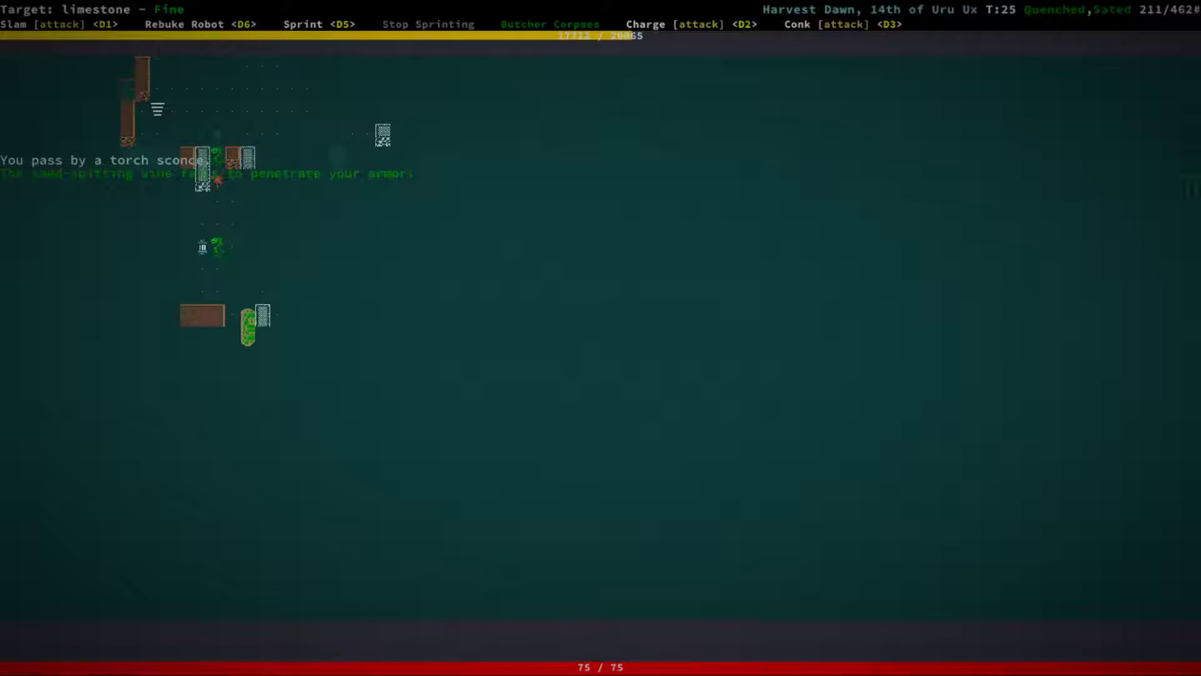
key("Right")
key("Right")
key("Right")
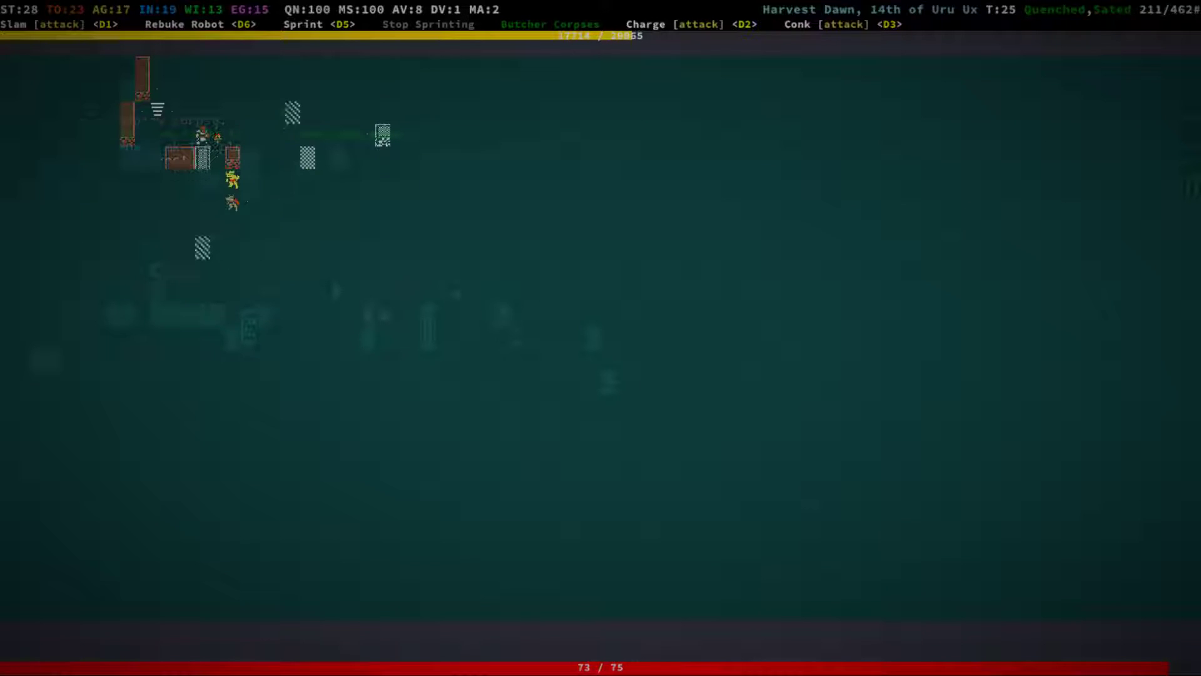
Fight the snapjaw brute and finish off the snapjaw scavenger.
key("Right")
key("Right")
key("Right")
key("Right")
key("Right")
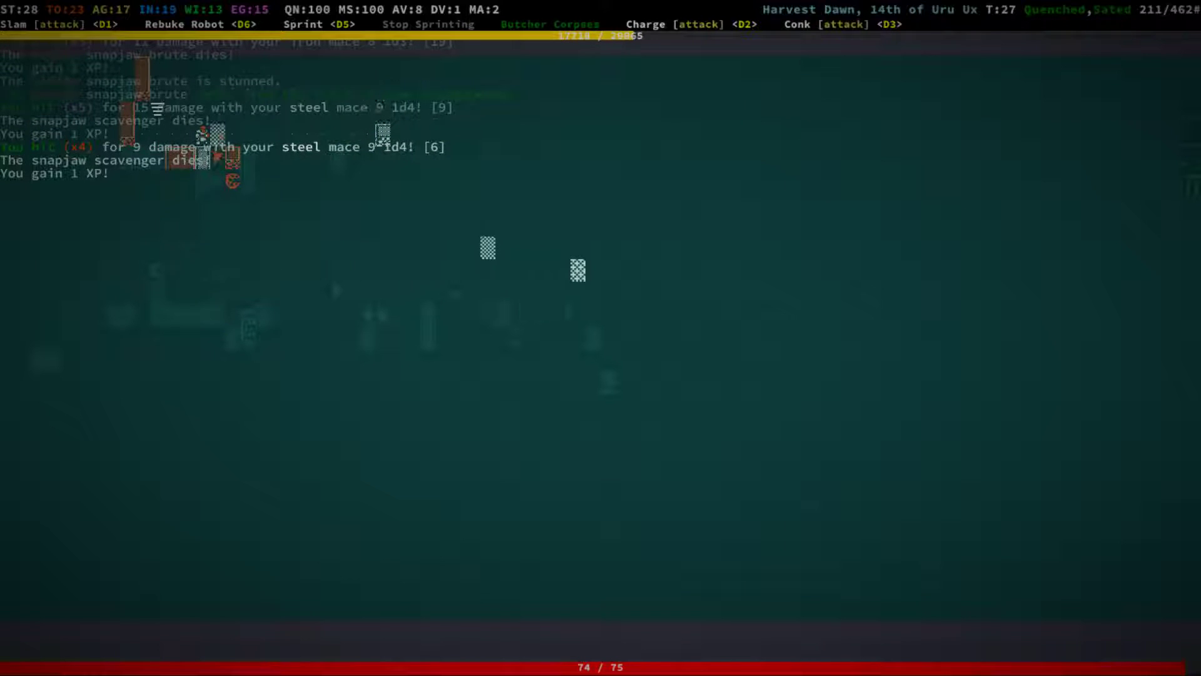
key("Down")
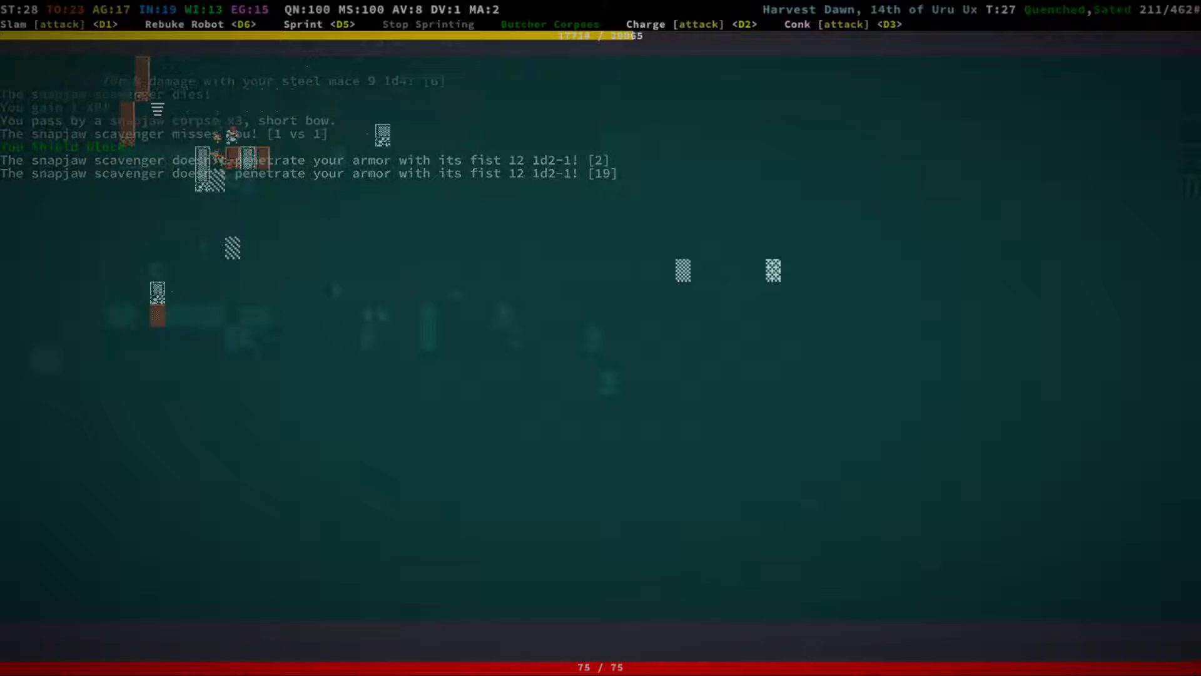
key("Up")
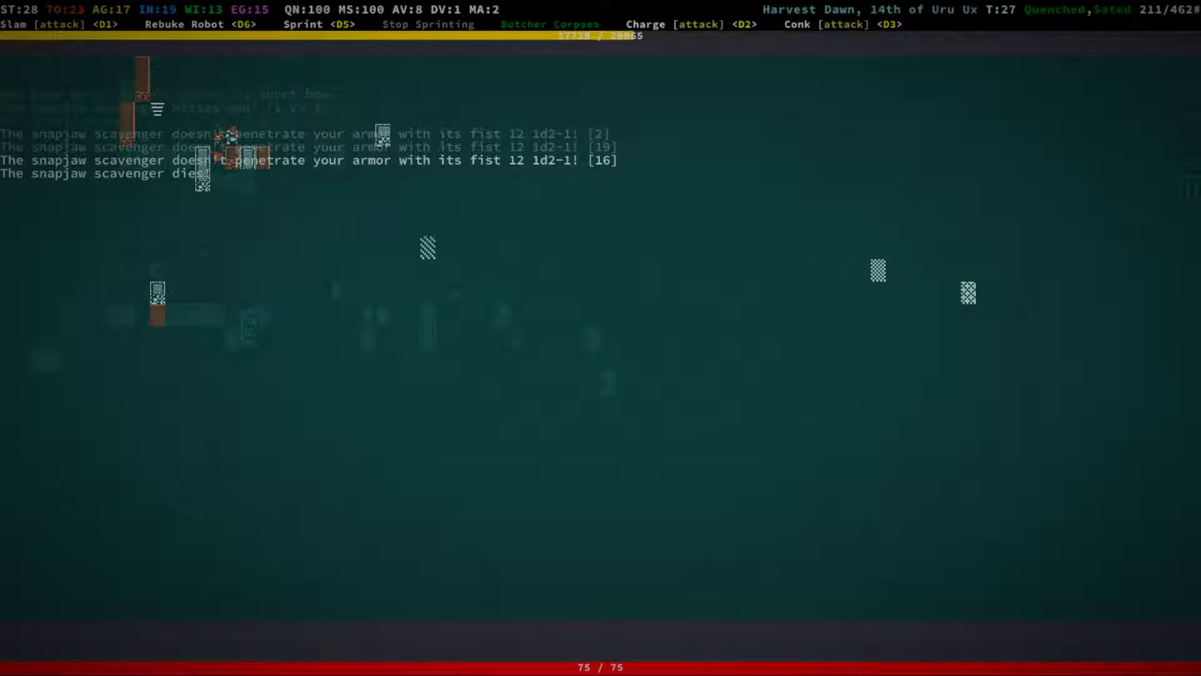
Go up the stairs to Level 2, return to Level 3, and explore northward.
key("Left")
key("Left")
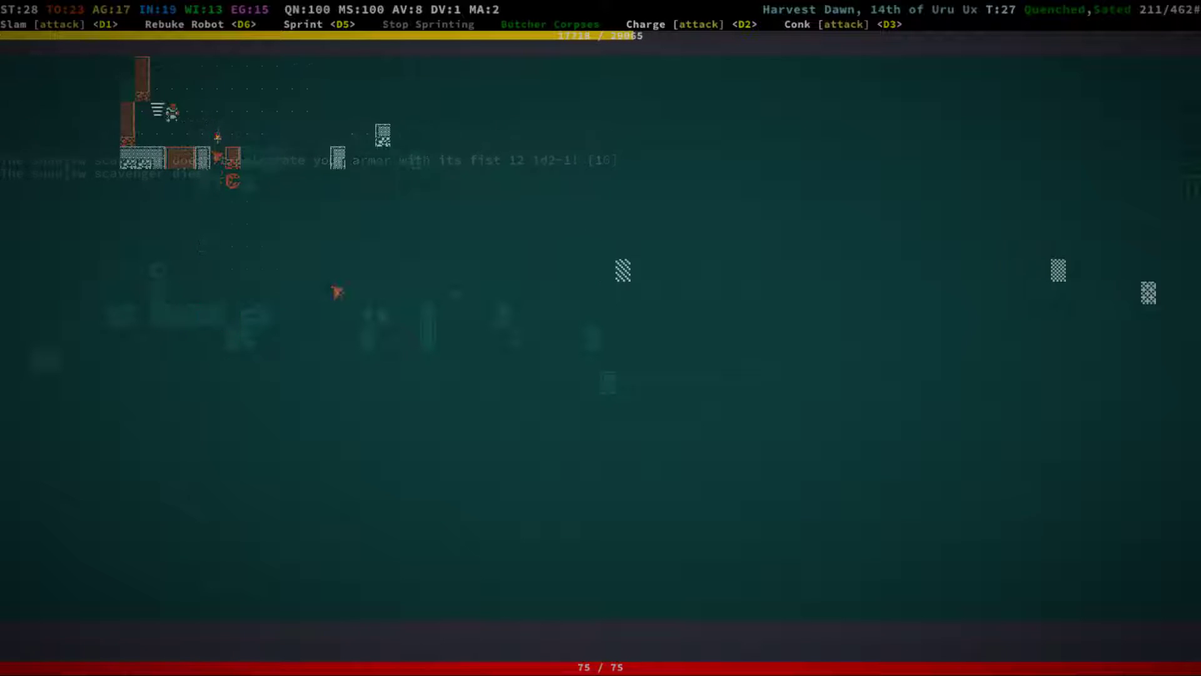
key("less")
key("greater")
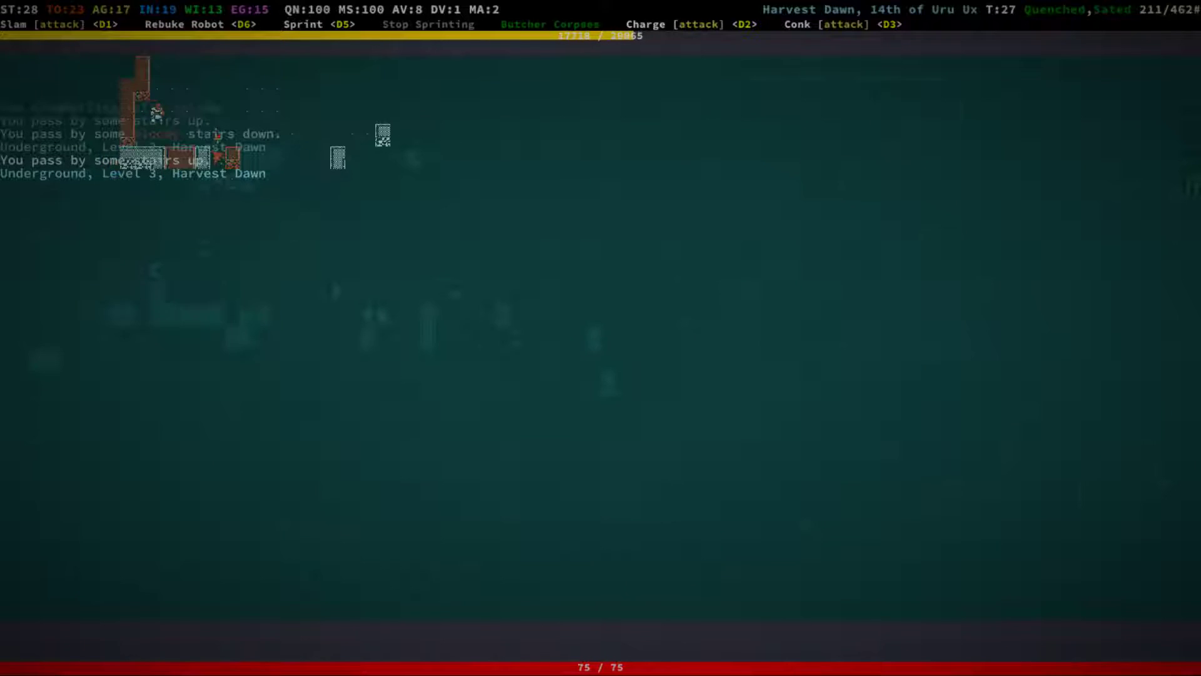
key("Right")
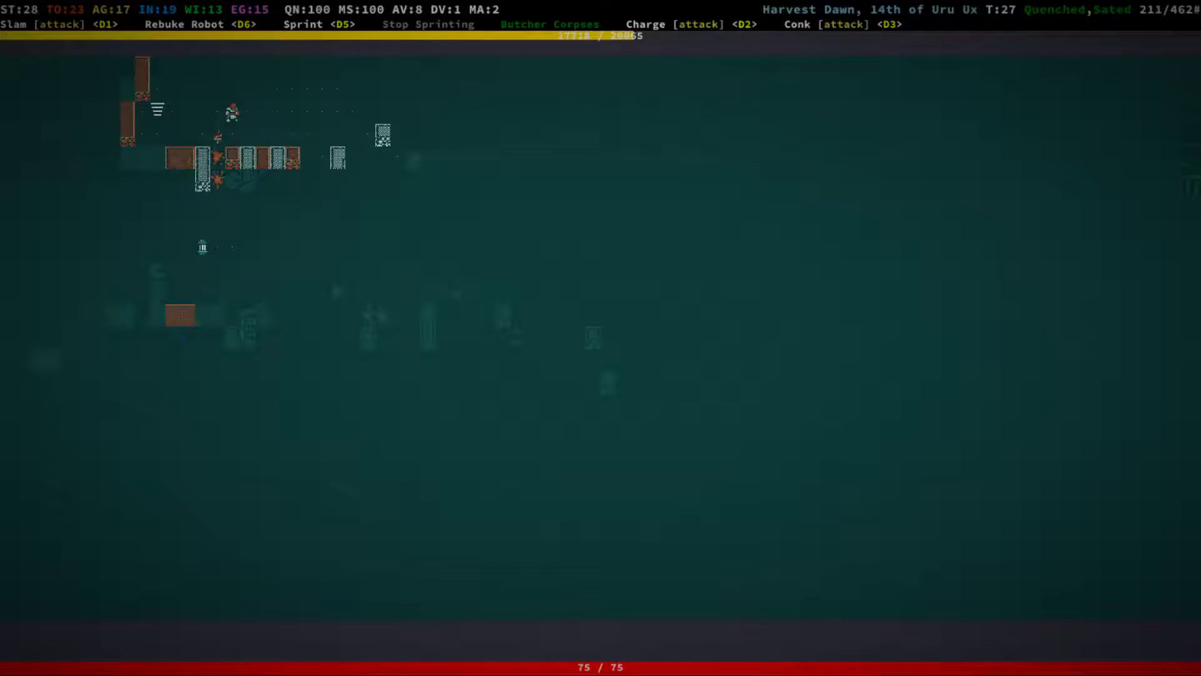
key("Left")
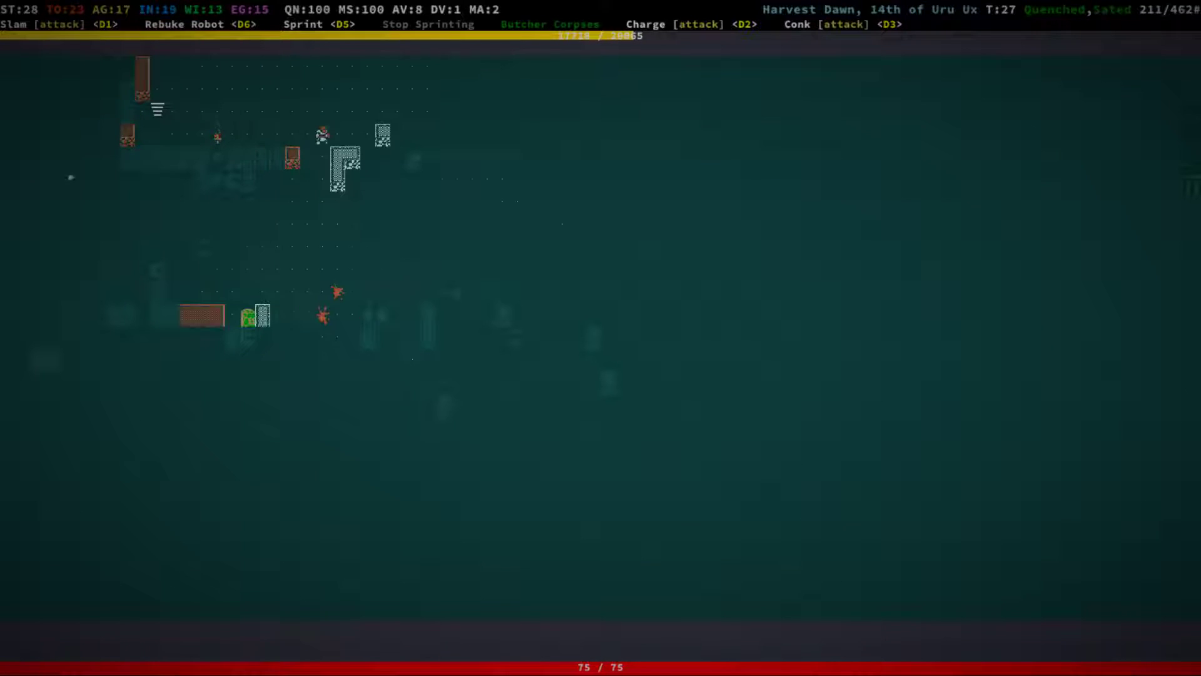
key("Right")
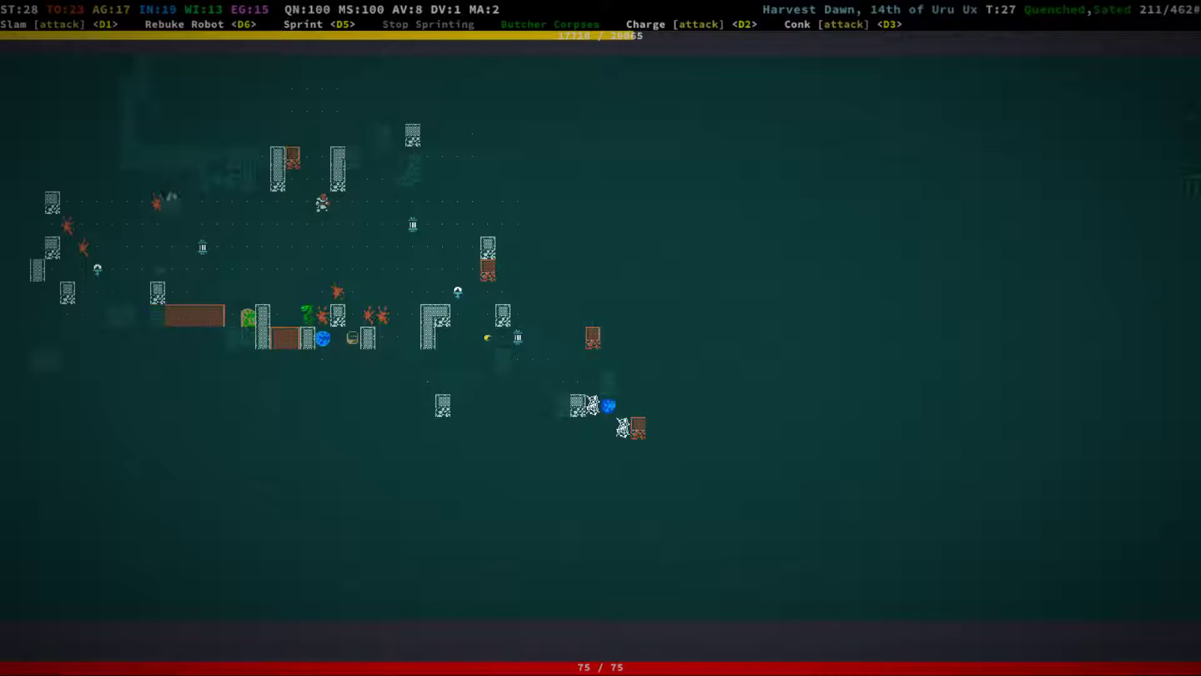
key("Up")
Kill the adjacent vine, walk west and down-left to the container, and view its contents.
key("Left")
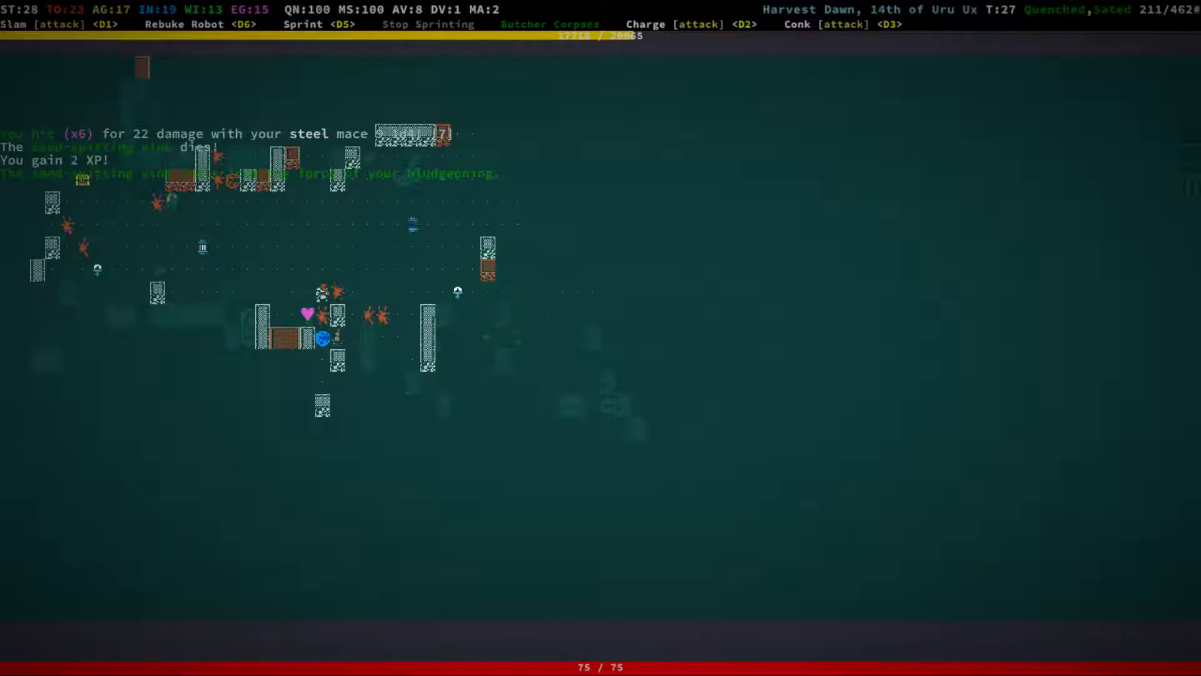
key("Left")
key("Left")
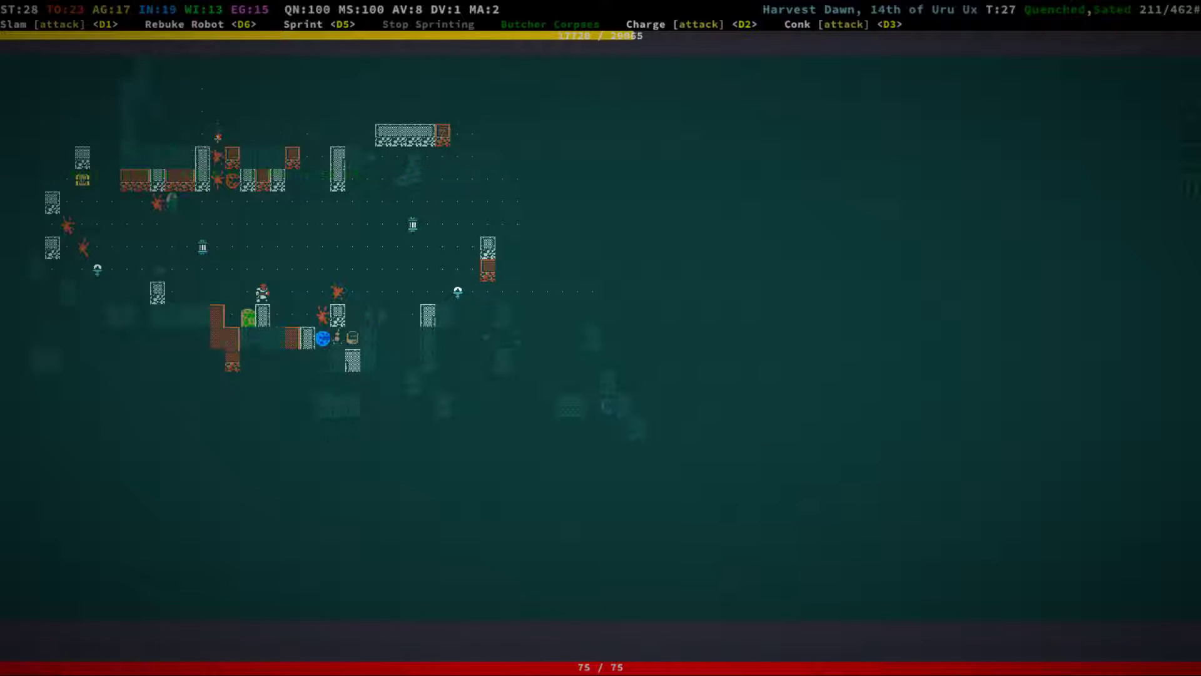
key("Left")
key("Left")
key("KP_End")
key("KP_End")
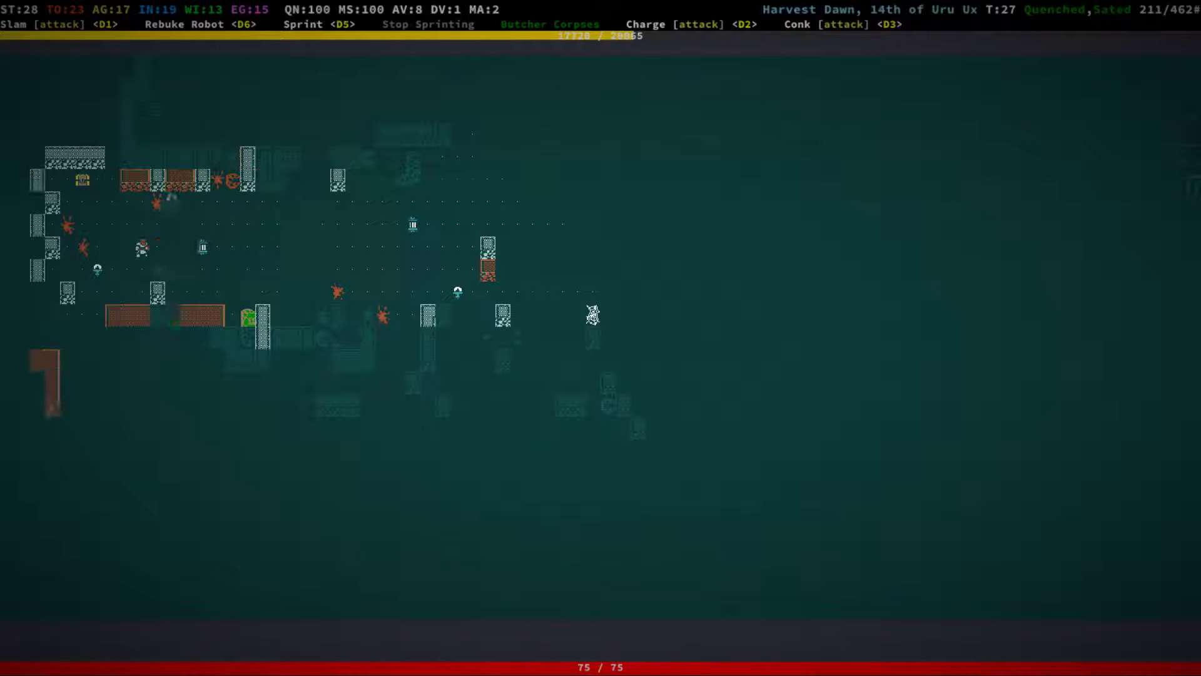
key("KP_End")
key("KP_End")
key("KP_End")
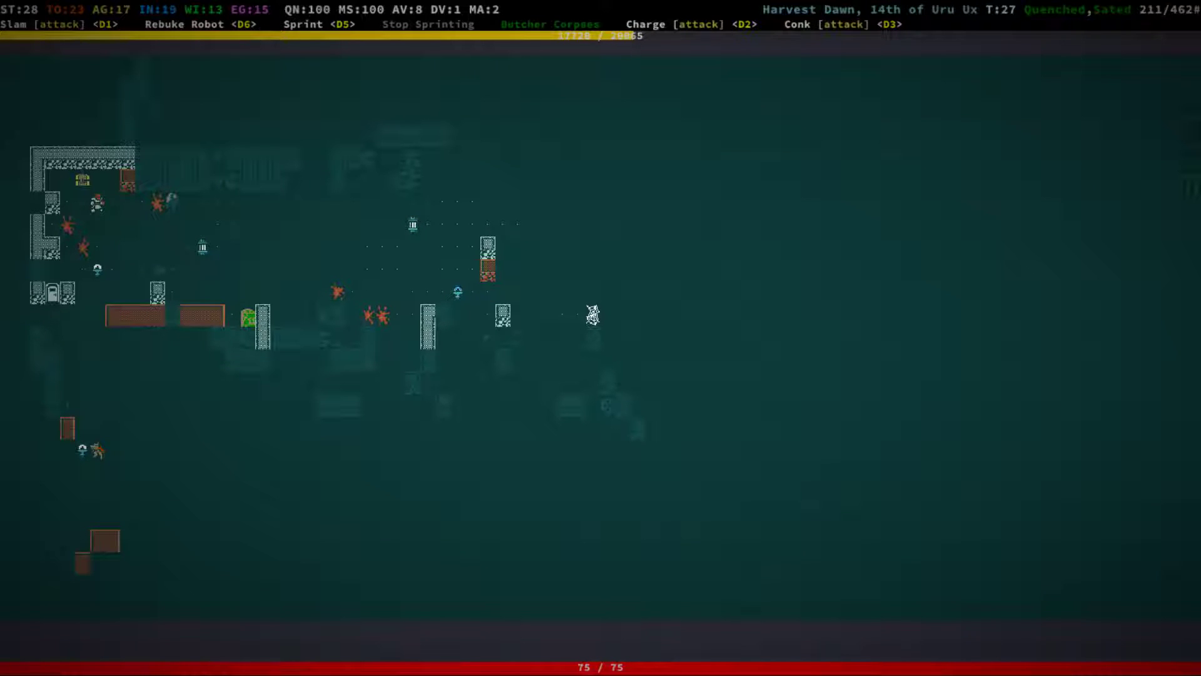
key("g")
Take the vinewafers x19 and copper nugget from the container.
key("Down")
key("Down")
key("Down")
key("Down")
key("Down")
key("Return")
key("Escape")
key("Up")
key("Up")
key("Up")
key("Up")
key("Return")
key("g")
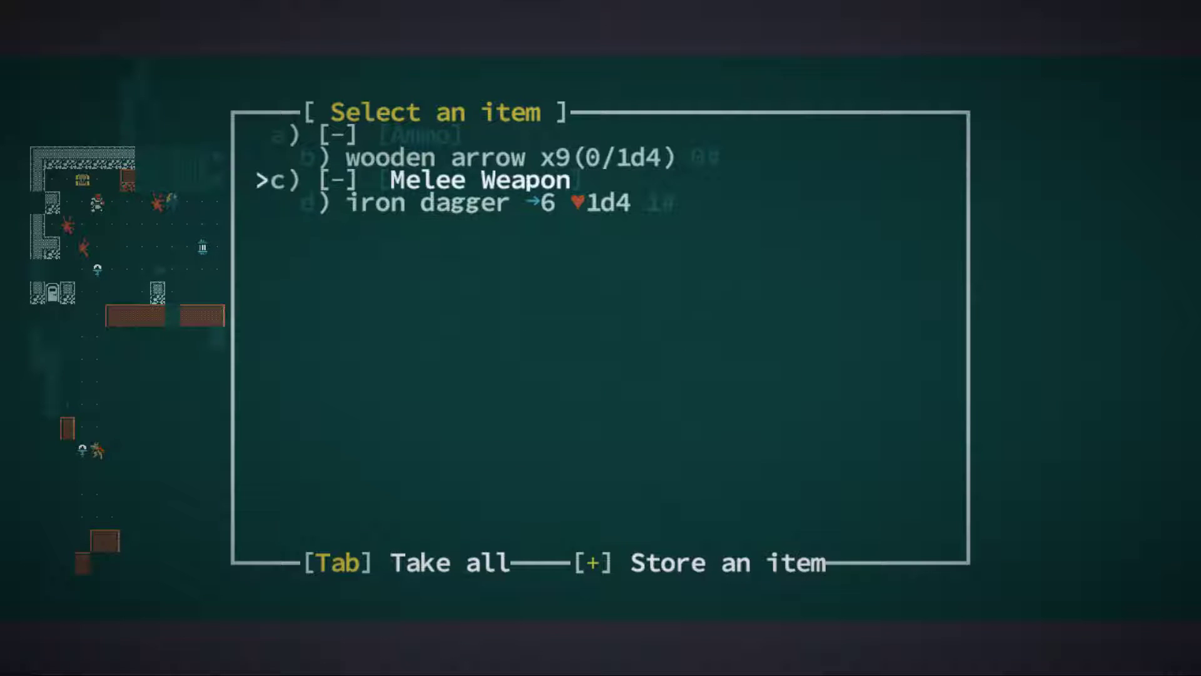
key("Return")
key("g")
key("g")
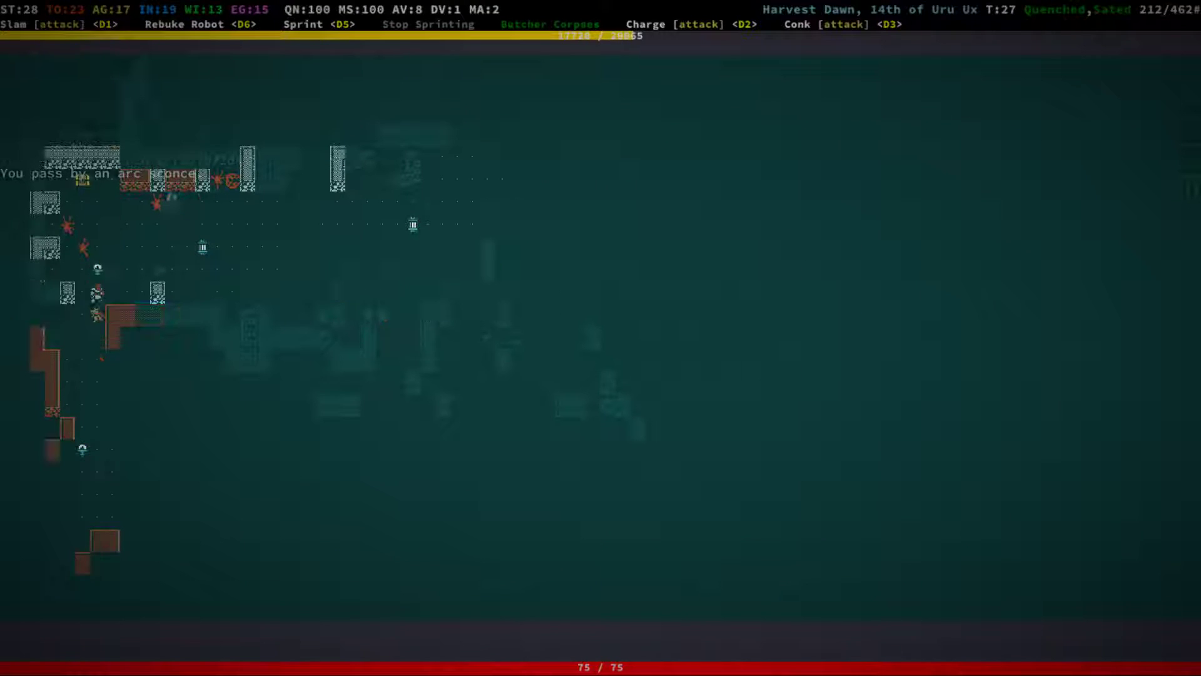
Walk south and kill the snapjaw scavenger in the way.
key("KP_Down")
key("KP_Down")
key("KP_Down")
key("KP_Down")
key("KP_Down")
key("KP_Down")
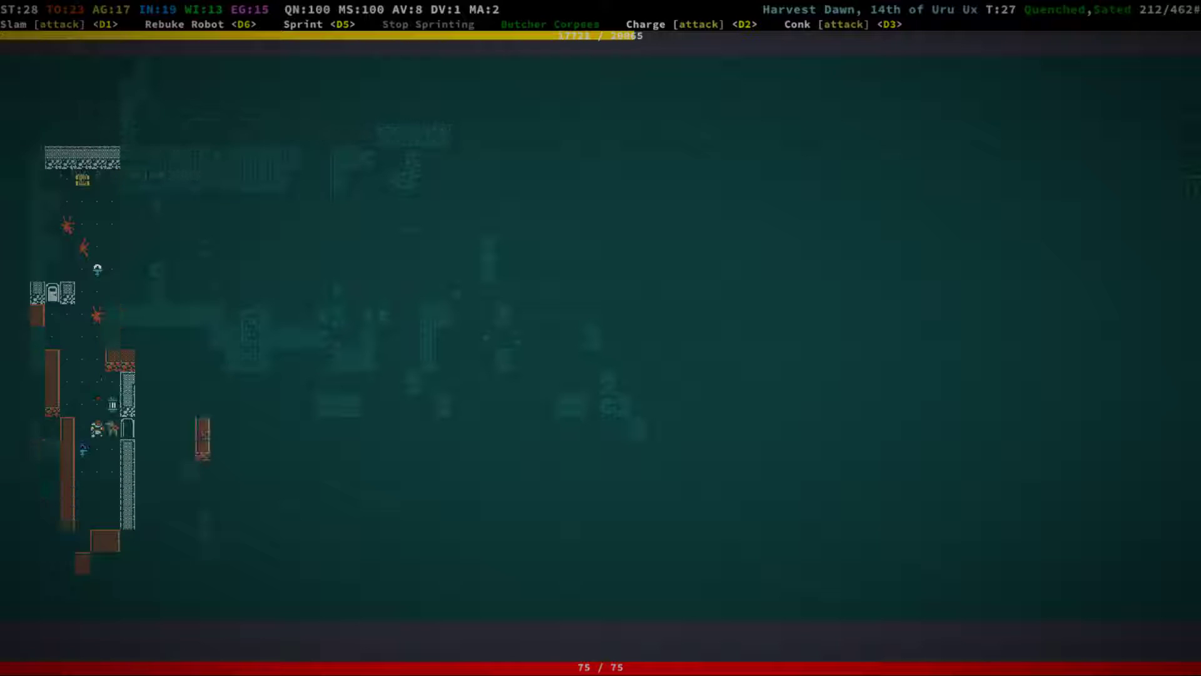
key("KP_Down")
key("KP_Down")
key("KP_Down")
key("KP_Down")
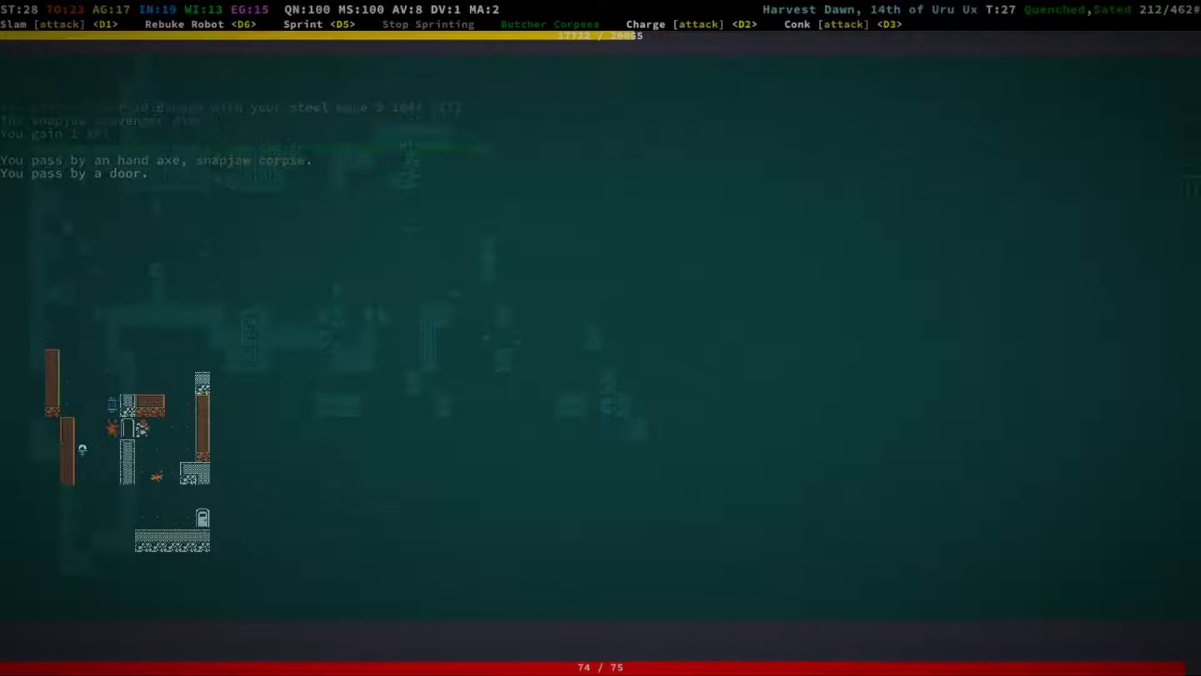
key("KP_Down")
key("KP_Down")
key("KP_Down")
Walk east down the corridor, through the door, and north across the room.
key("KP_Right")
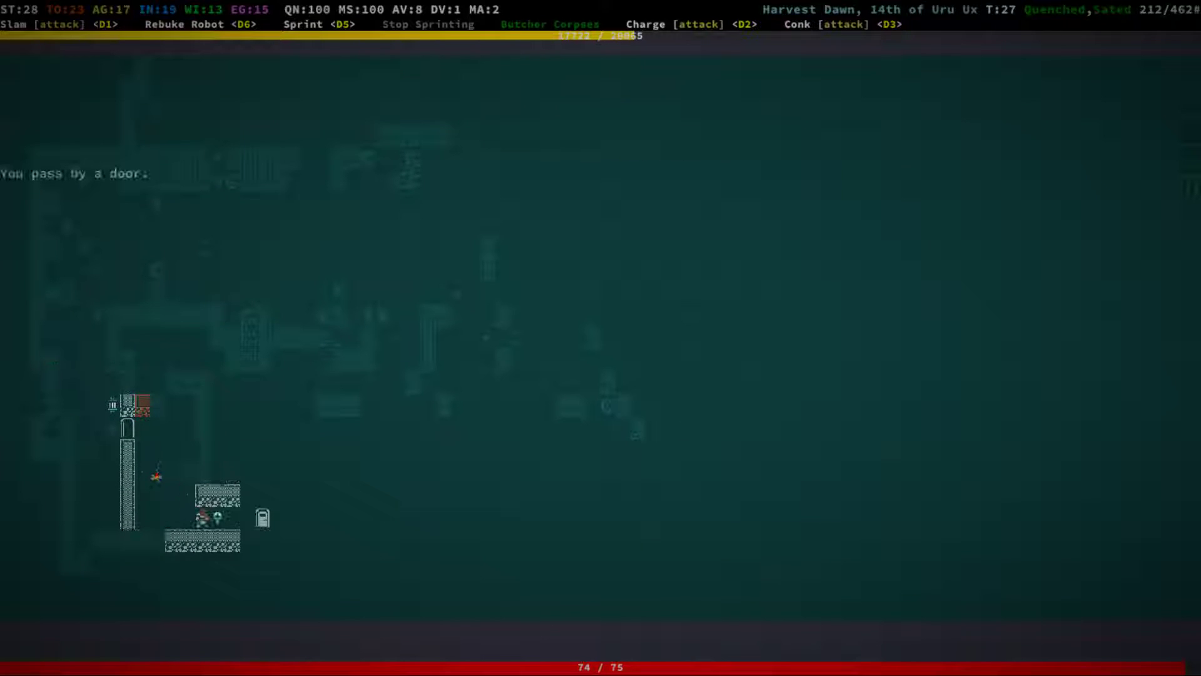
key("KP_Right")
key("KP_Right")
key("KP_Right")
key("KP_Right")
key("KP_Right")
key("KP_Right")
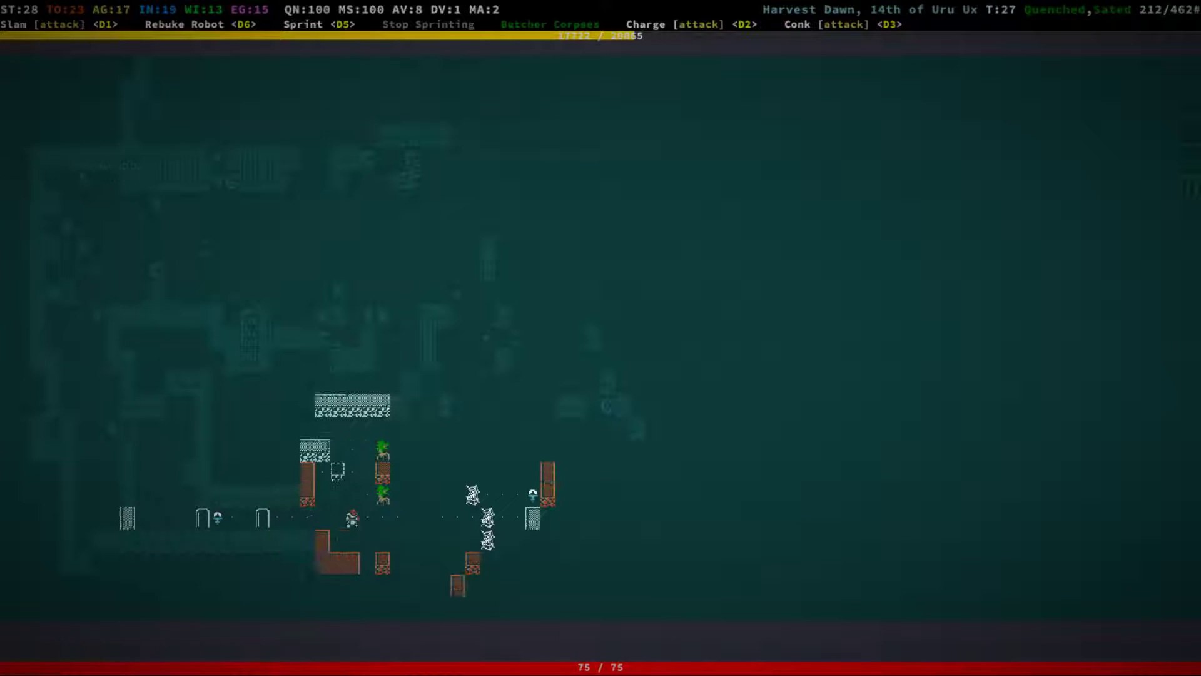
key("KP_Up")
key("KP_Right")
key("KP_Up")
key("KP_Right")
key("KP_Up")
key("KP_Up")
key("KP_Up")
key("KP_Up")
key("KP_Up")
key("KP_Up")
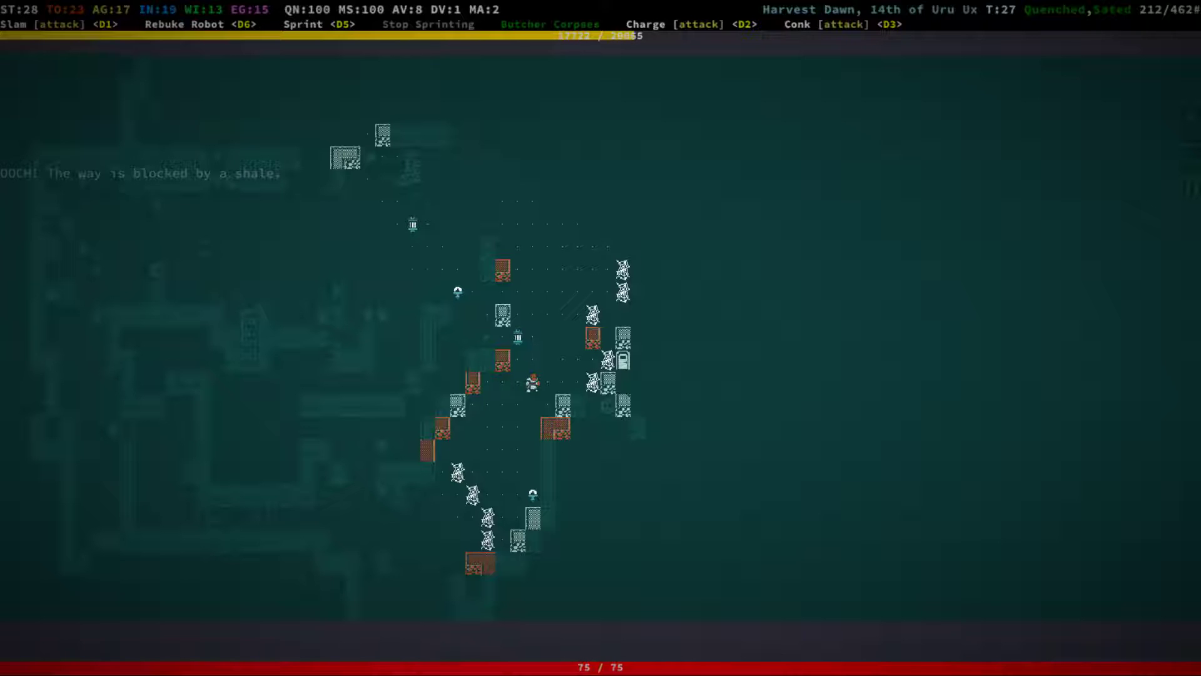
Advance north and destroy the musket turret.
key("KP_Up")
key("KP_Up")
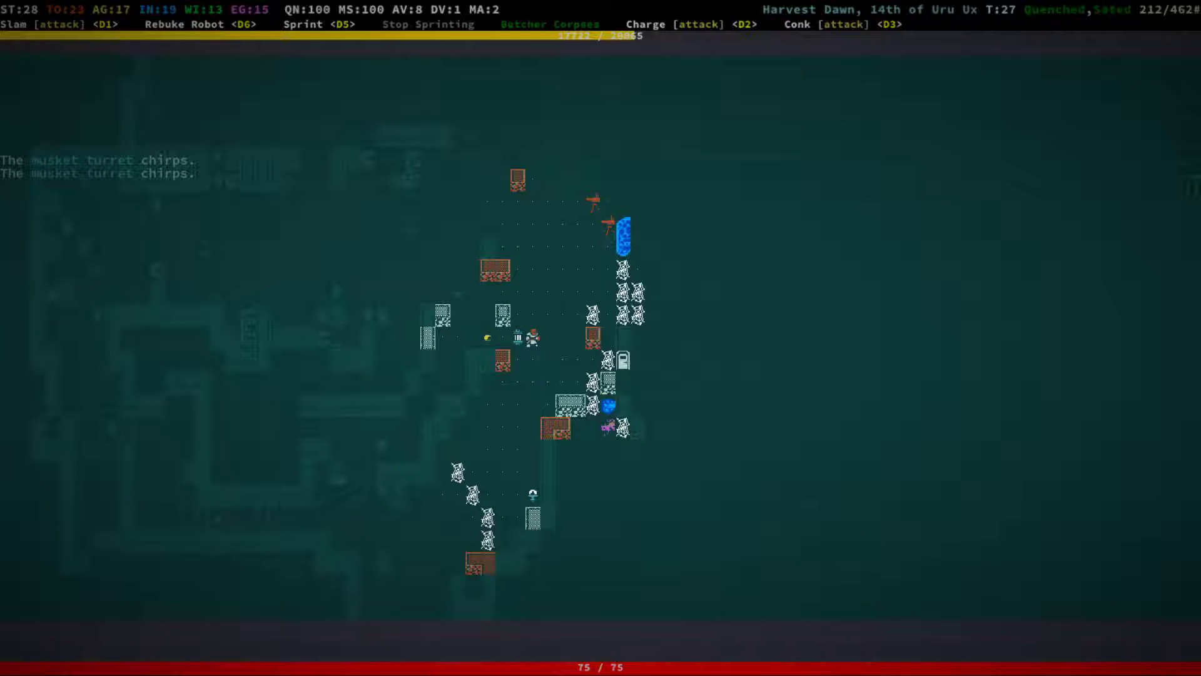
key("KP_Up")
key("KP_Up")
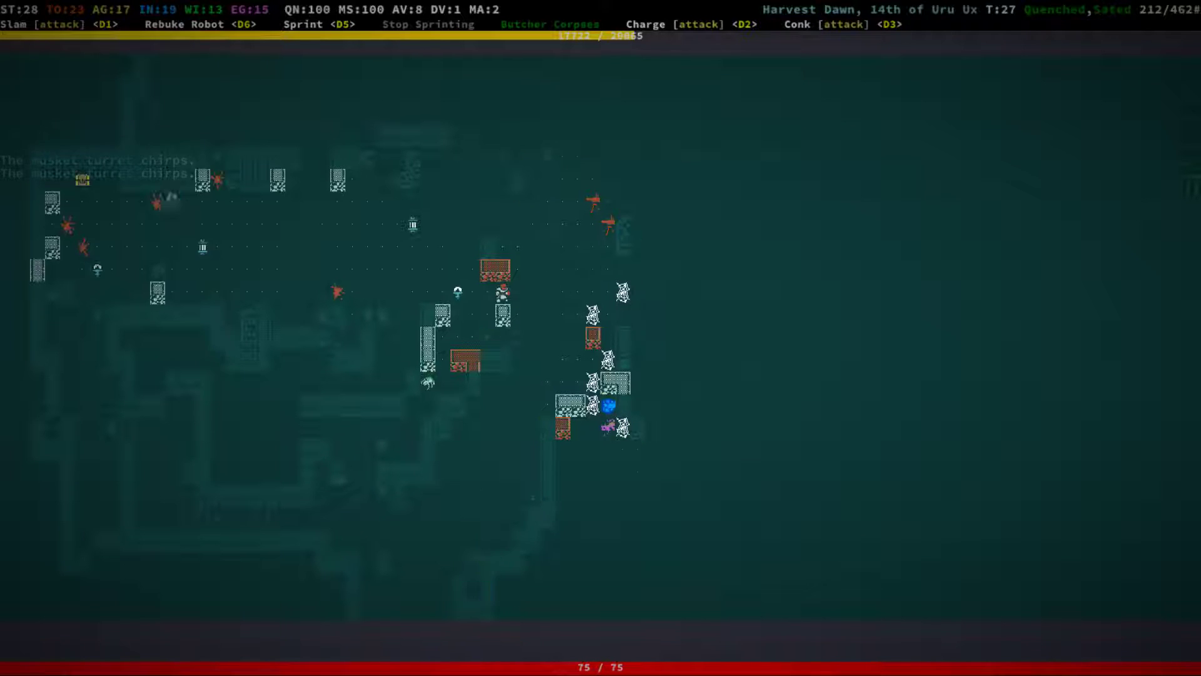
key("KP_Up")
key("KP_Up")
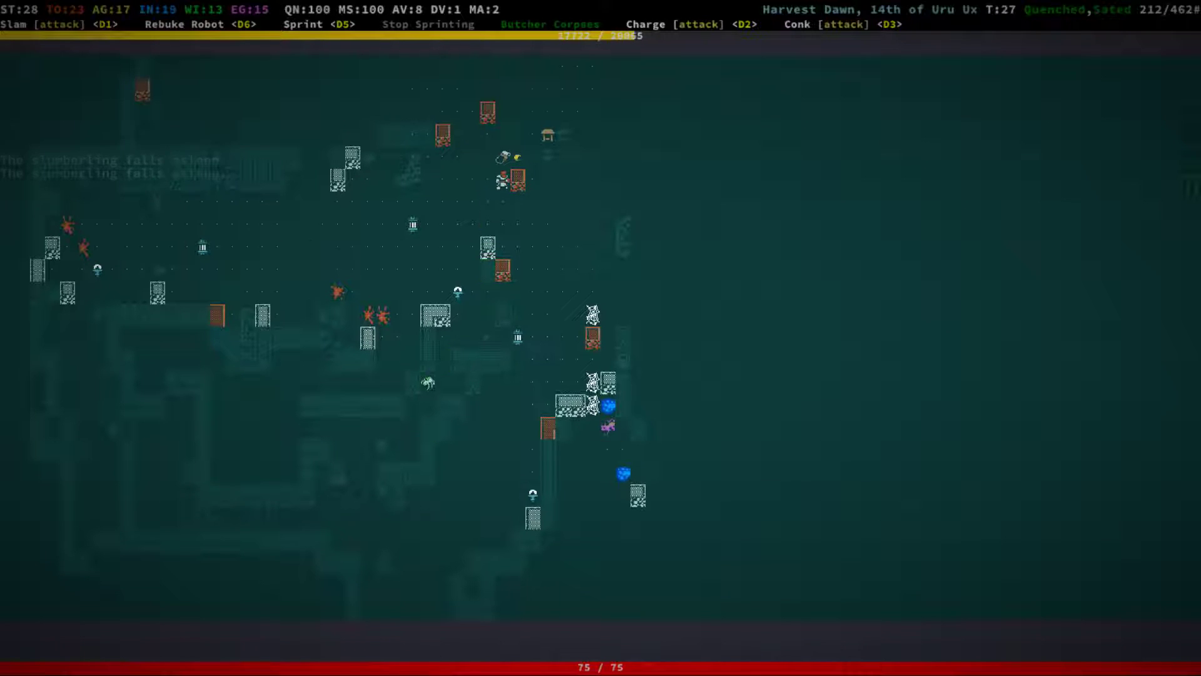
key("KP_Up")
key("KP_Up")
key("KP_Up")
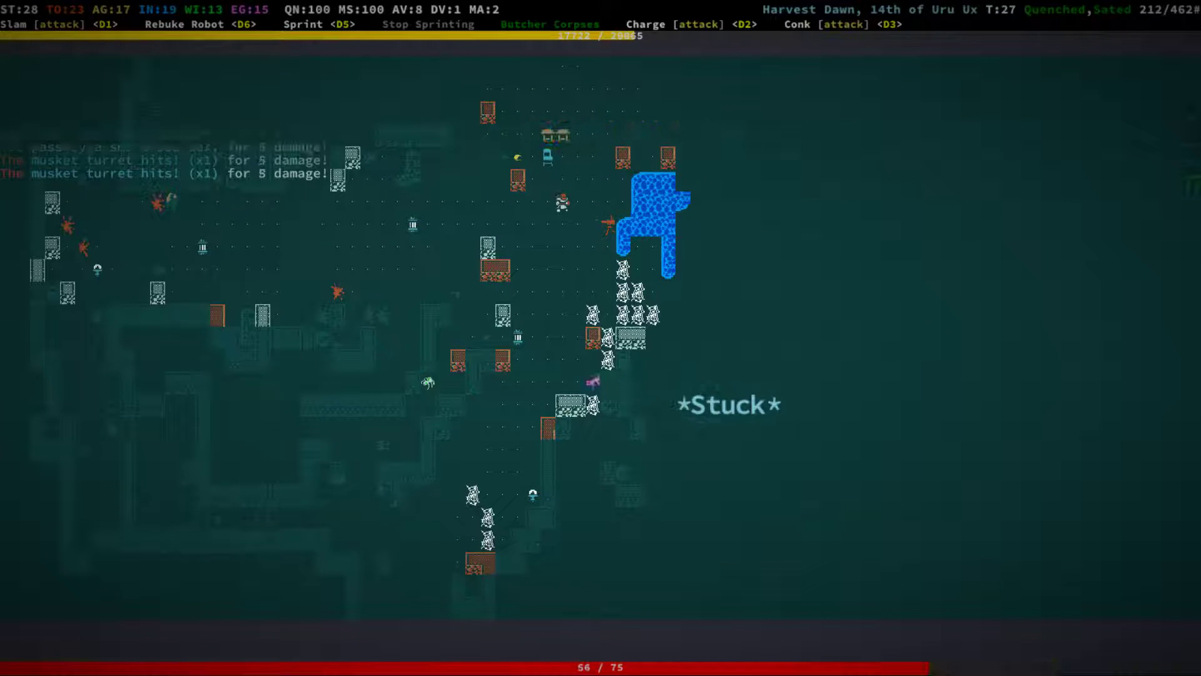
key("KP_Up")
key("KP_Up")
key("KP_Up")
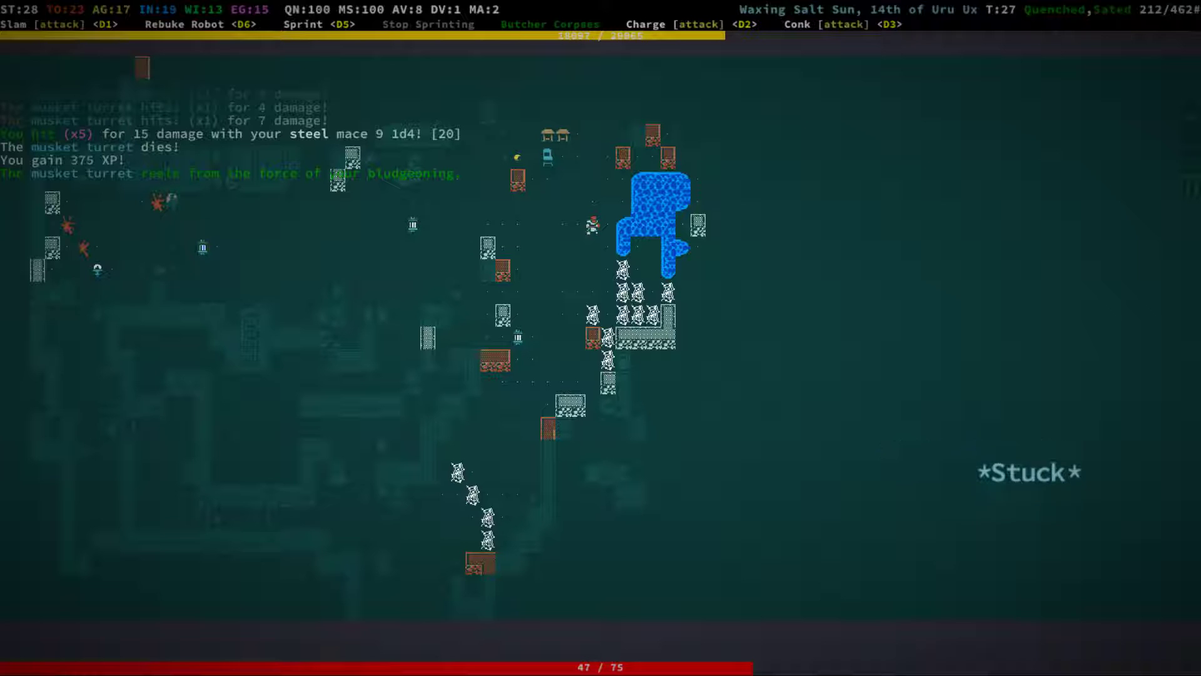
key("KP_Up")
key("KP_Up")
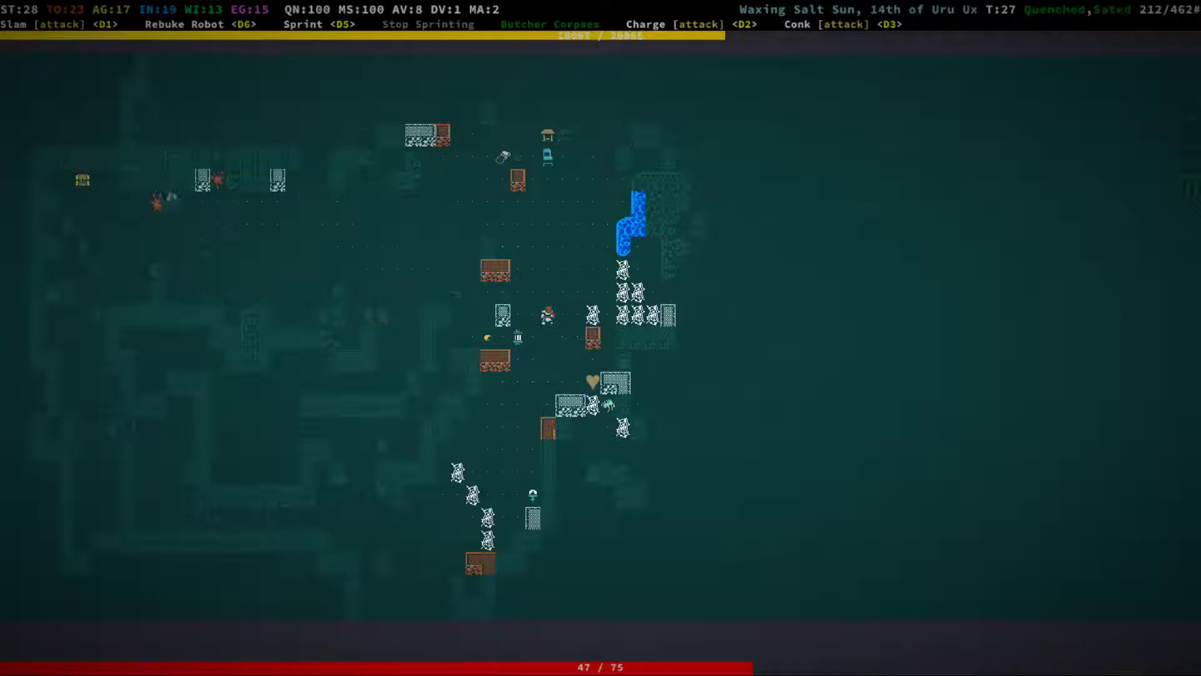
key("KP_Up")
key("KP_Up")
key("KP_Up")
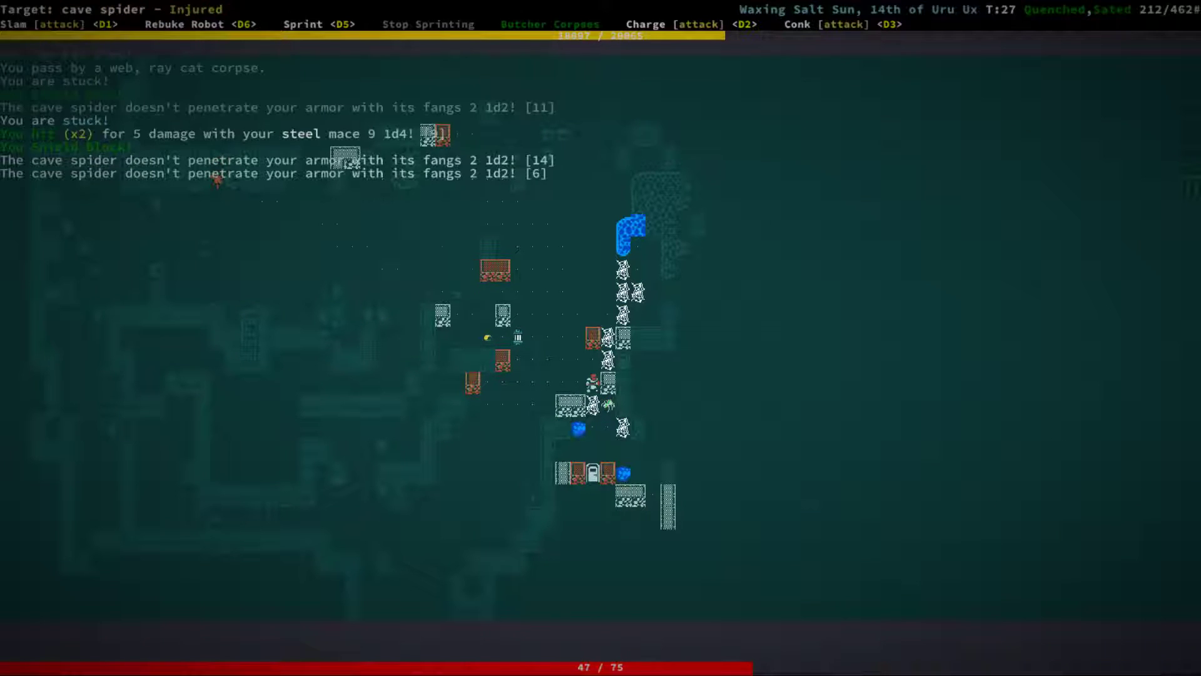
key("KP_Up")
Break free of the webs, rest to full health, and kill the stunned girshling.
key("KP_Down")
key("KP_Down")
key("KP_Down")
key("KP_Down")
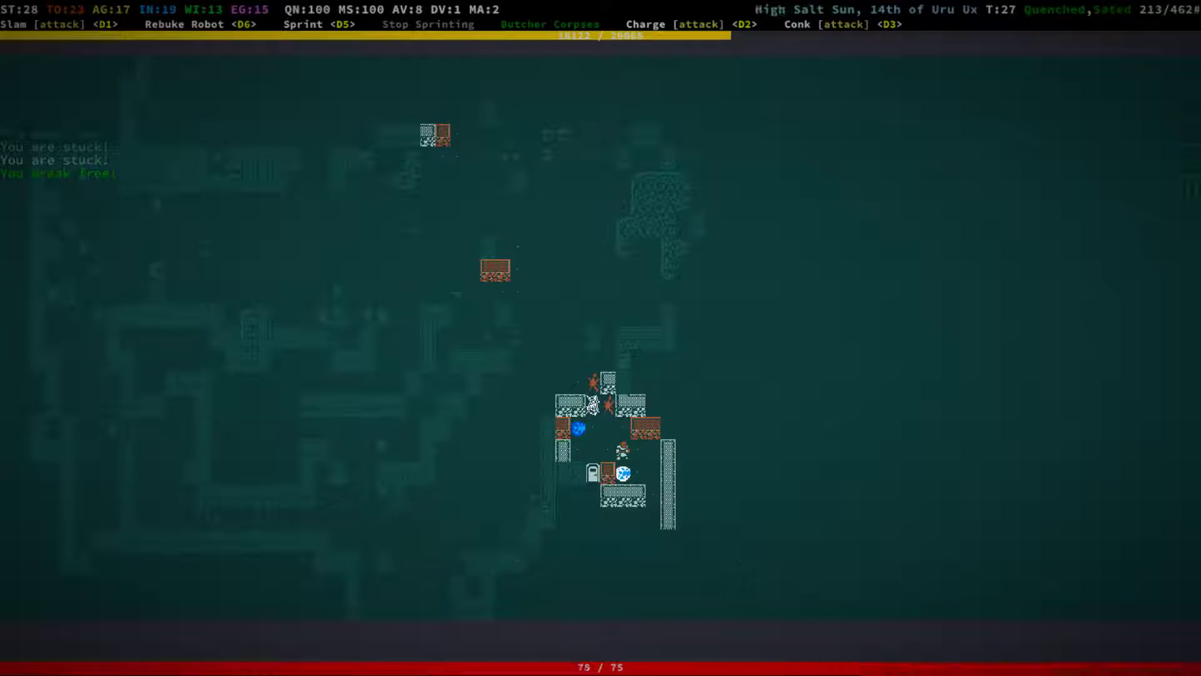
key("KP_Down")
key("KP_Down")
key("KP_Down")
key("KP_Down")
key("KP_Down")
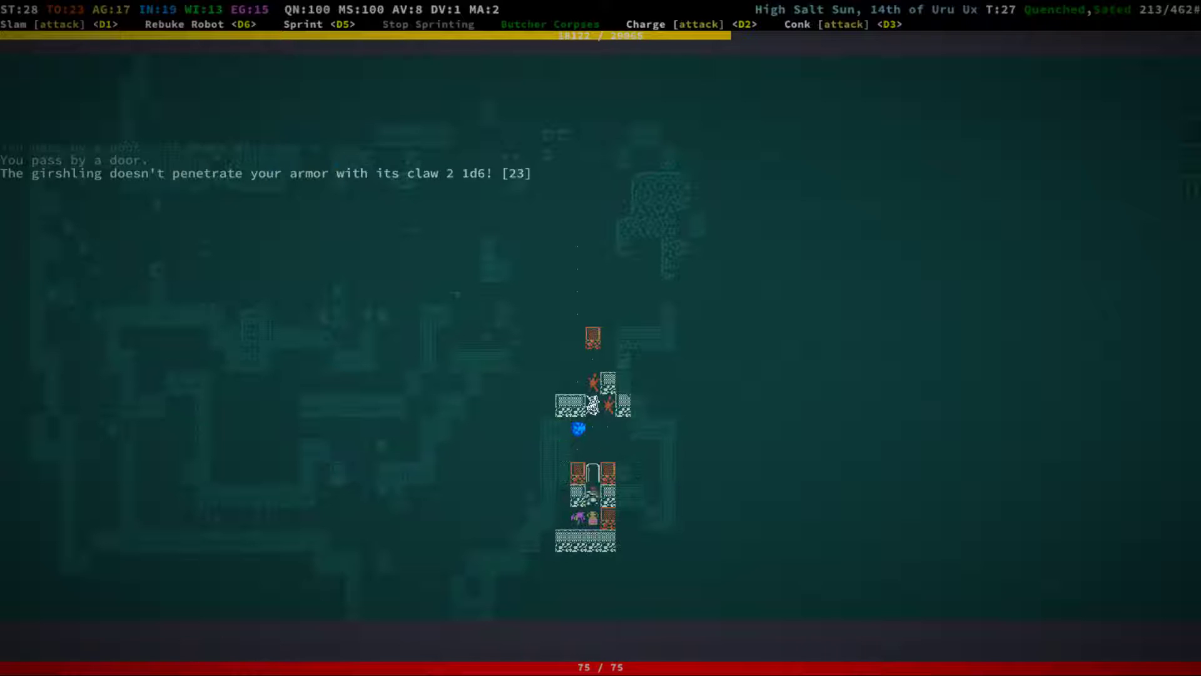
key("KP_Down")
key("KP_Down")
key("KP_Down")
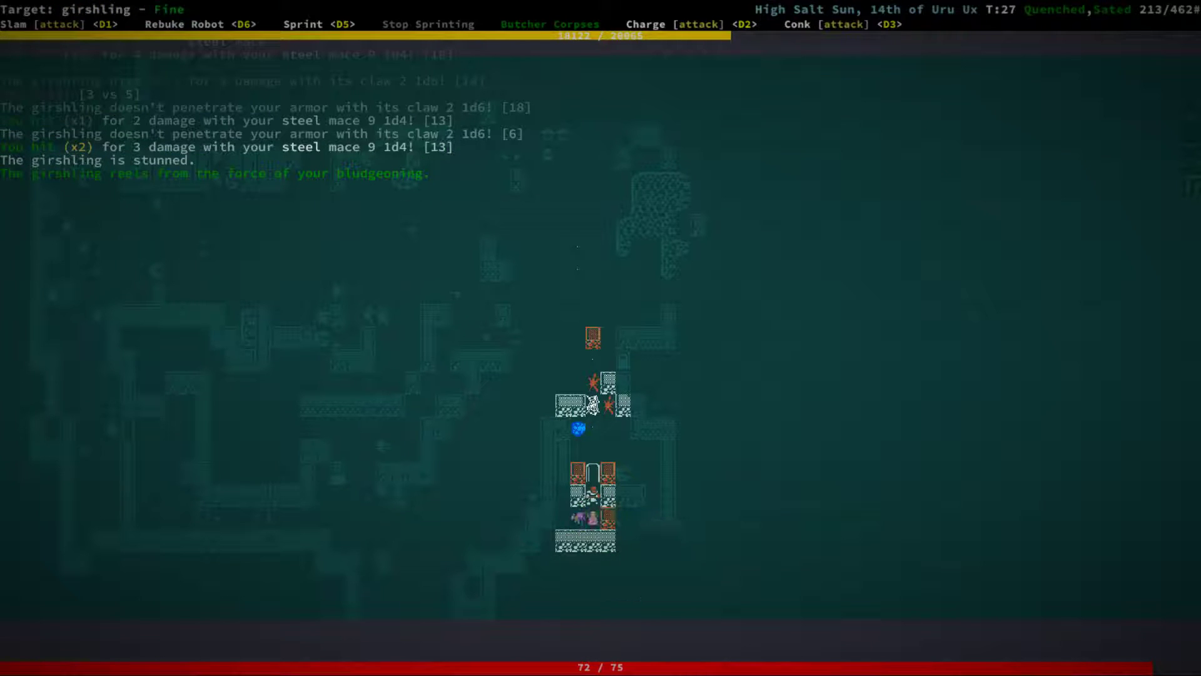
key("KP_Down")
key("KP_Down")
key("KP_Down")
key("KP_Down")
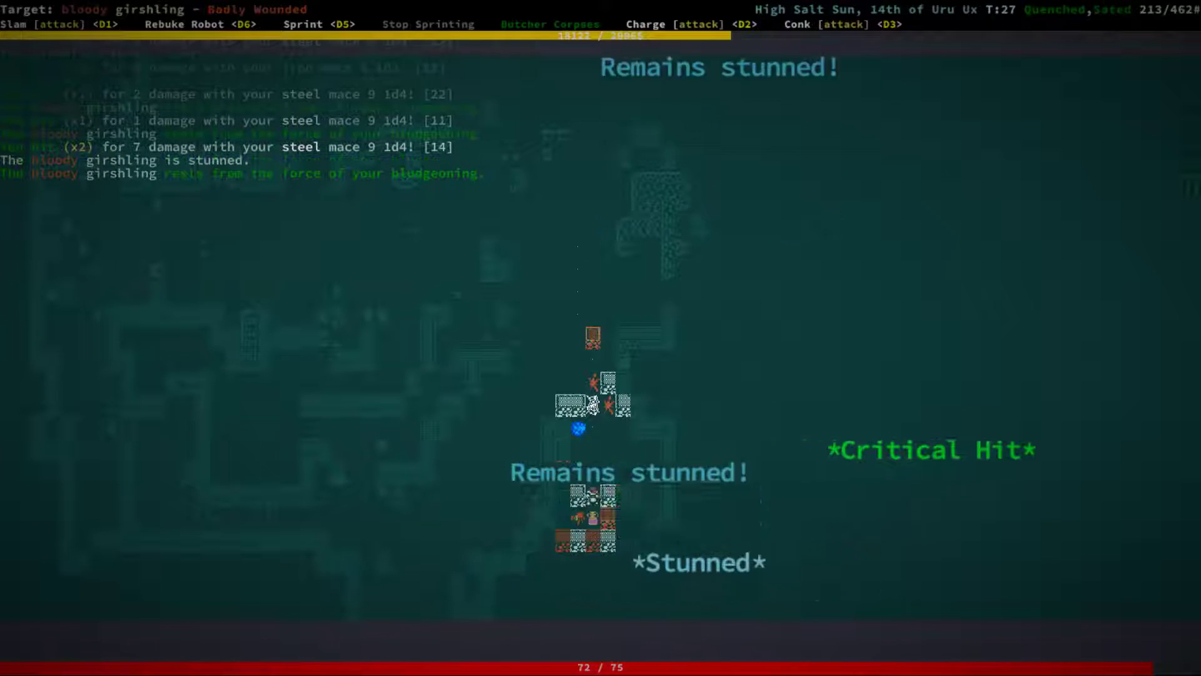
key("KP_Down")
Head north past the pool, push through the webs to the door, then walk east.
key("KP_Up")
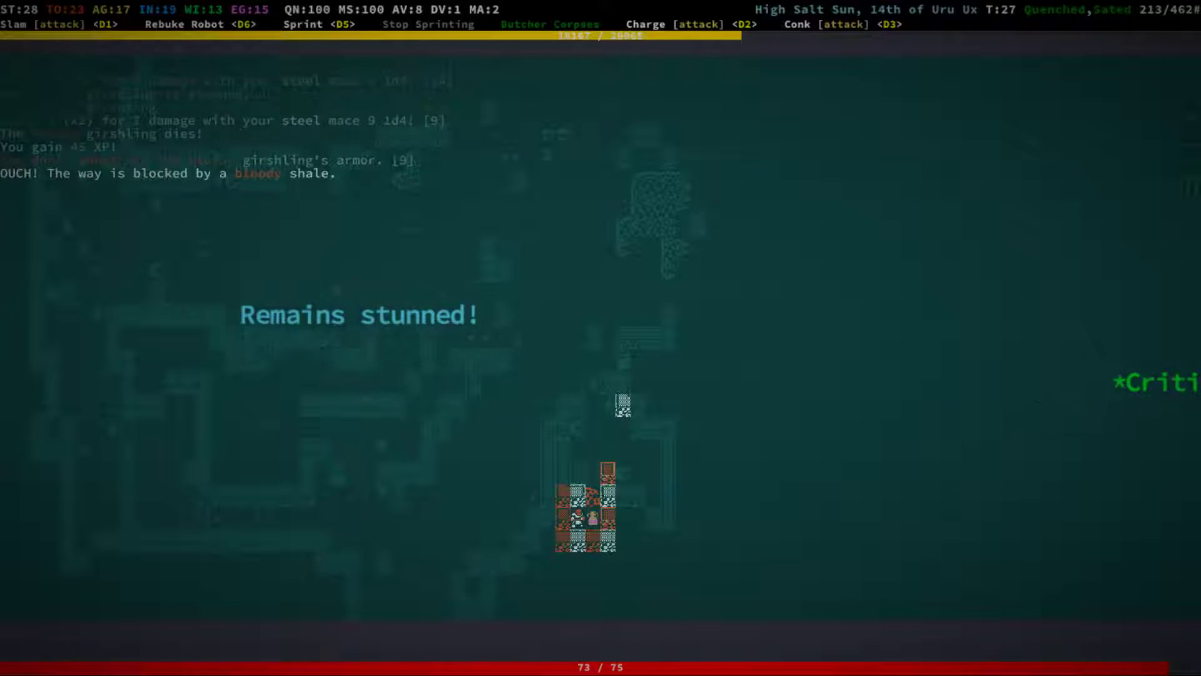
key("KP_Up")
key("KP_Up")
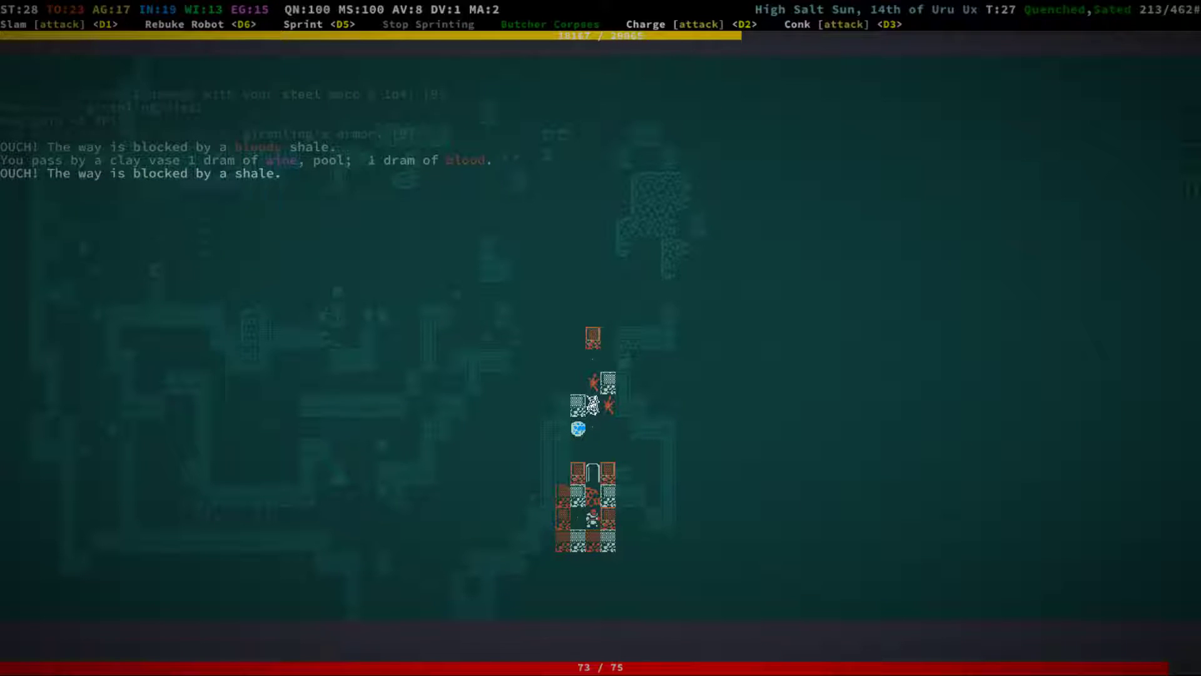
key("KP_Up")
key("KP_Up")
key("KP_Up")
key("KP_Up")
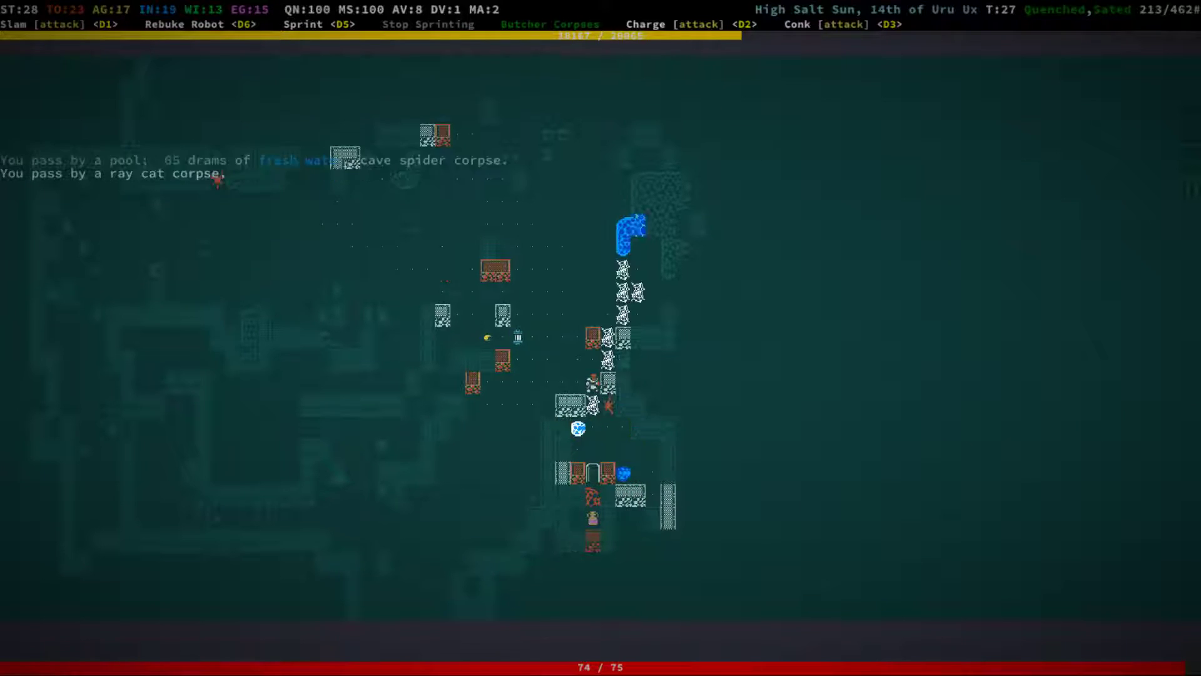
key("KP_Up")
key("KP_Up")
key("KP_Up")
key("KP_Up")
key("KP_Up")
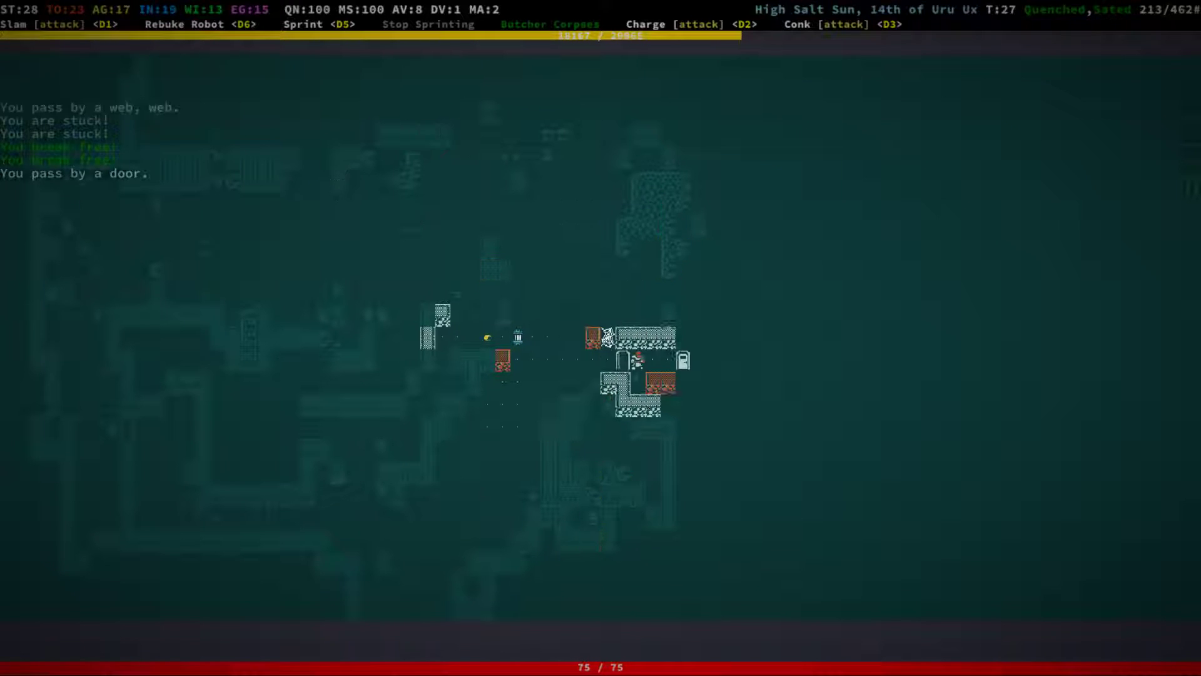
key("KP_Right")
key("KP_Right")
key("KP_Right")
key("KP_Right")
Walk north past the pool, enter the small northeastern structure, then leave it southward.
key("KP_Up")
key("KP_Up")
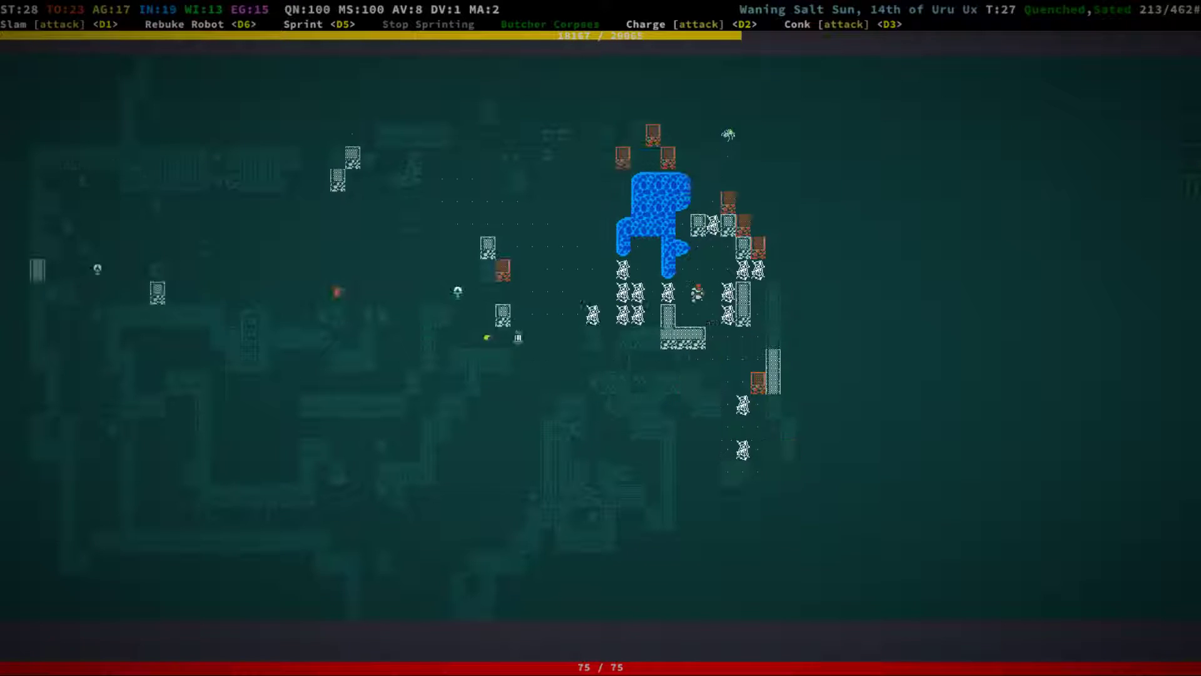
key("KP_Up")
key("KP_Up")
key("KP_Up")
key("KP_Up")
key("KP_Up")
key("KP_Up")
key("KP_Up")
key("KP_Up")
key("KP_Right")
key("KP_Right")
key("KP_Right")
key("KP_Up")
key("KP_Up")
key("KP_Down")
key("KP_Down")
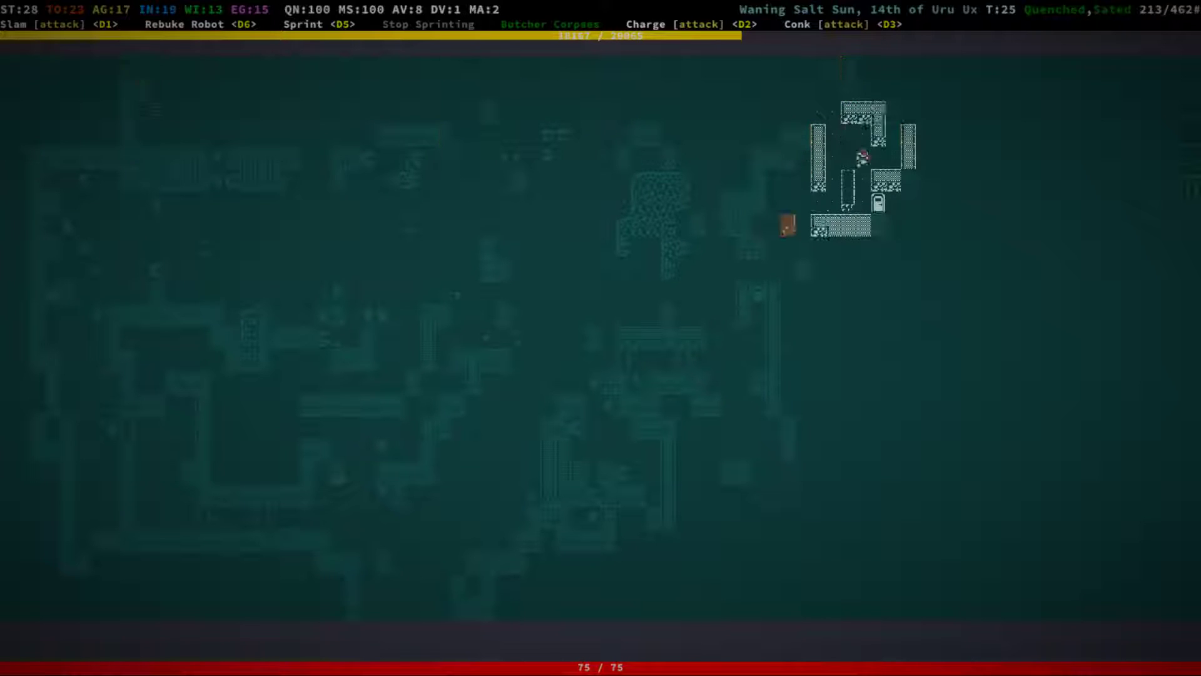
key("KP_Right")
key("KP_Right")
key("KP_Up")
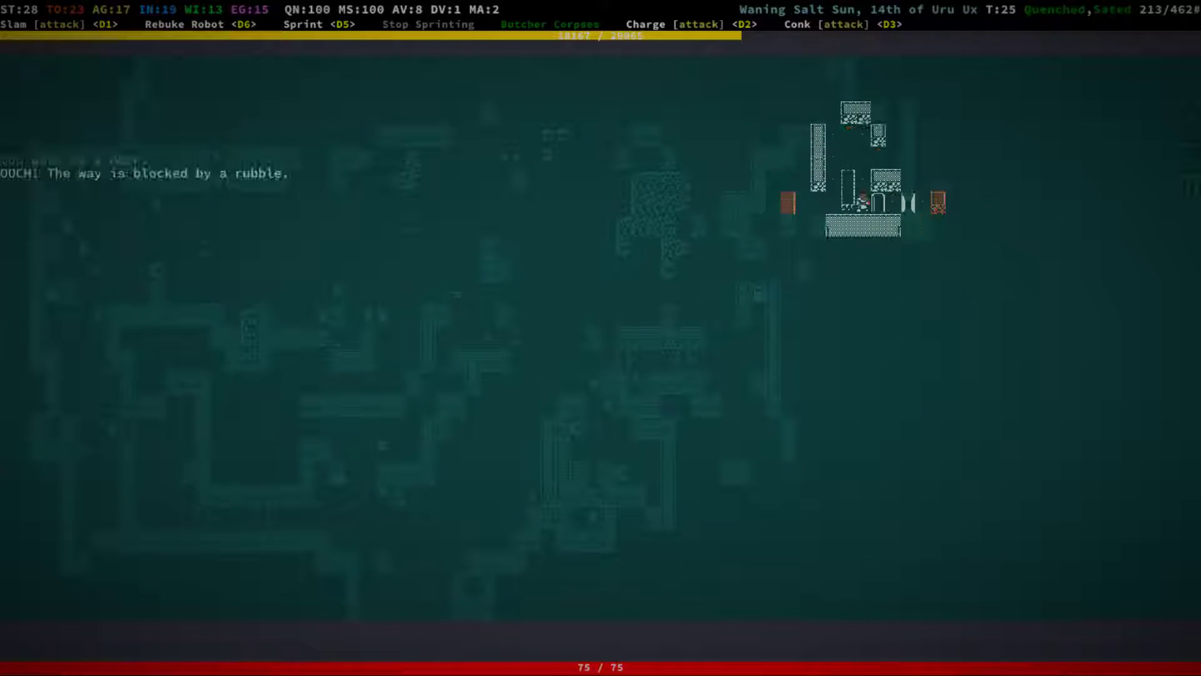
key("KP_Up")
key("KP_Up")
key("KP_Up")
key("KP_Left")
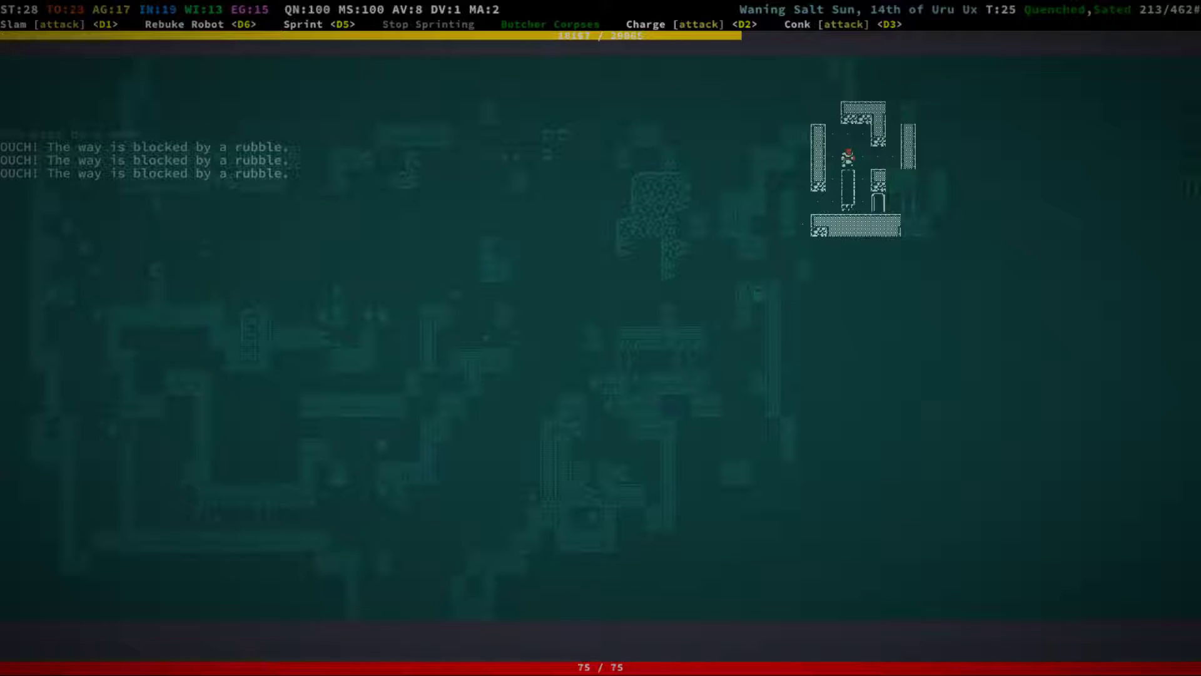
key("KP_Down")
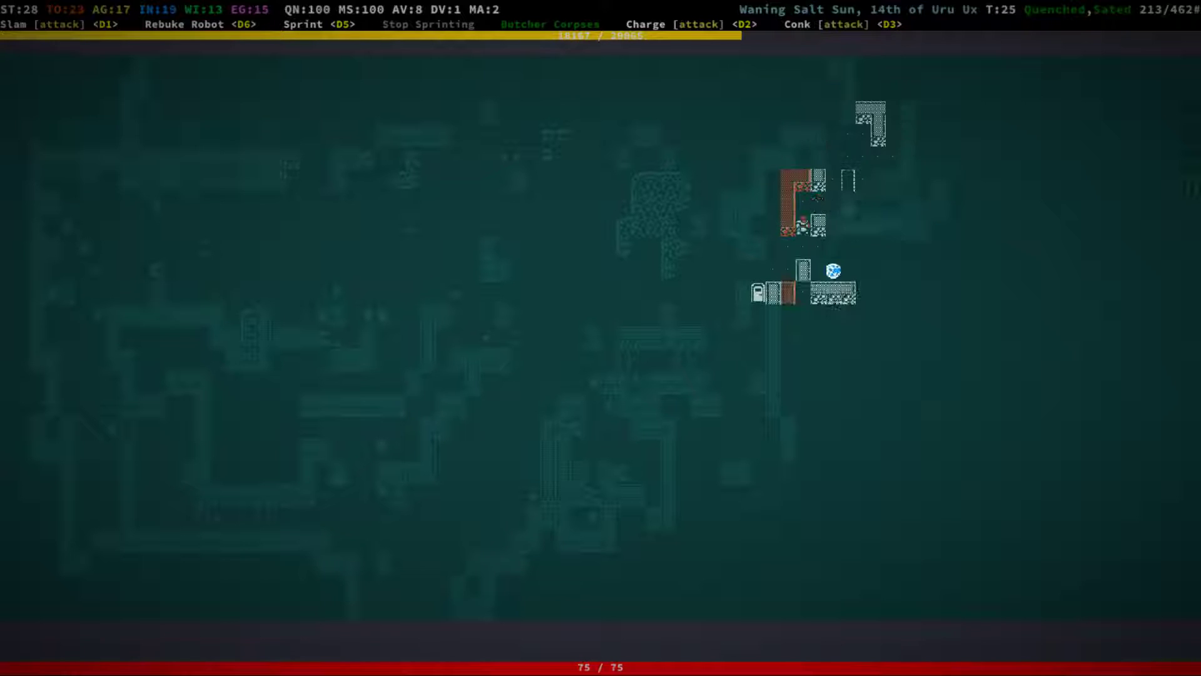
key("KP_Down")
key("KP_Down")
key("KP_Down")
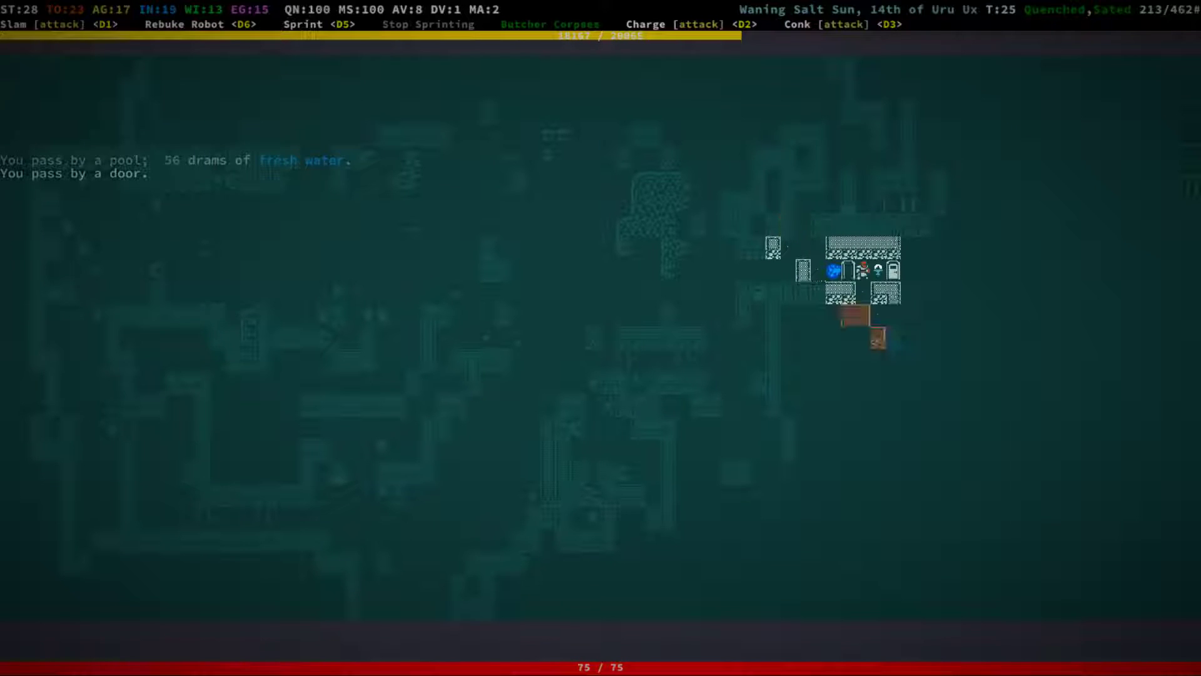
Walk east into the next room, then north past a door and west past the freshwater pool.
key("KP_Right")
key("KP_Right")
key("KP_Right")
key("KP_Down")
key("KP_Down")
key("KP_Right")
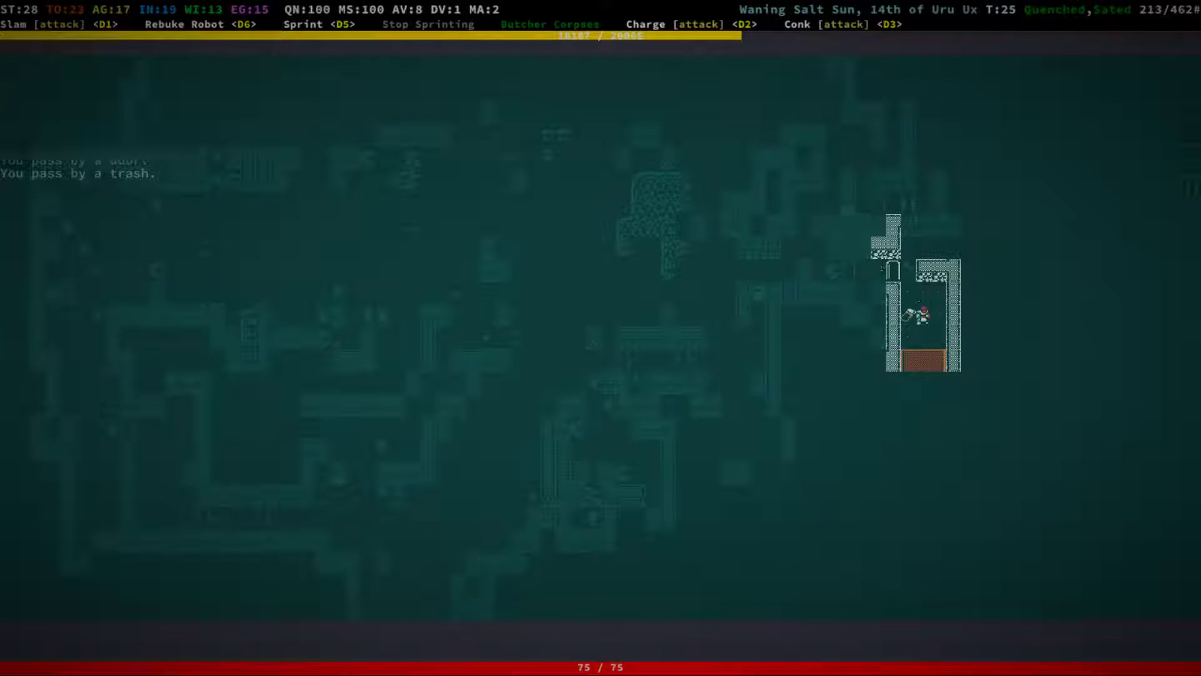
key("KP_Up")
key("KP_Up")
key("KP_Left")
key("KP_Up")
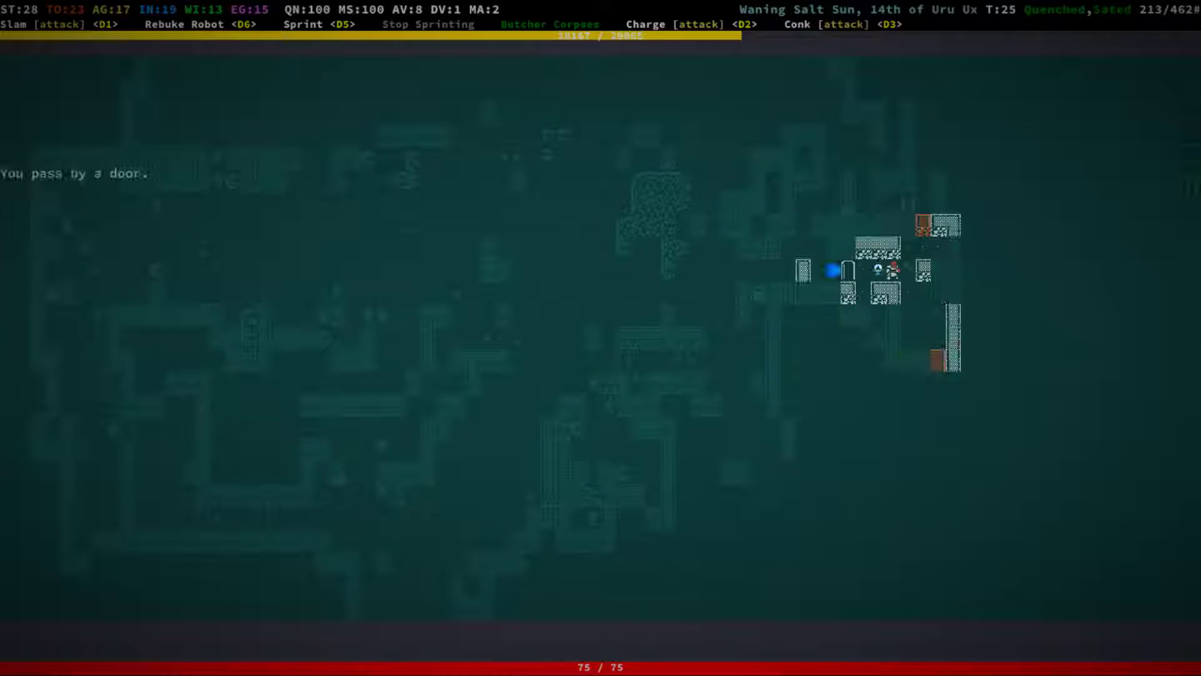
key("KP_Left")
key("KP_Left")
key("KP_Left")
key("KP_Left")
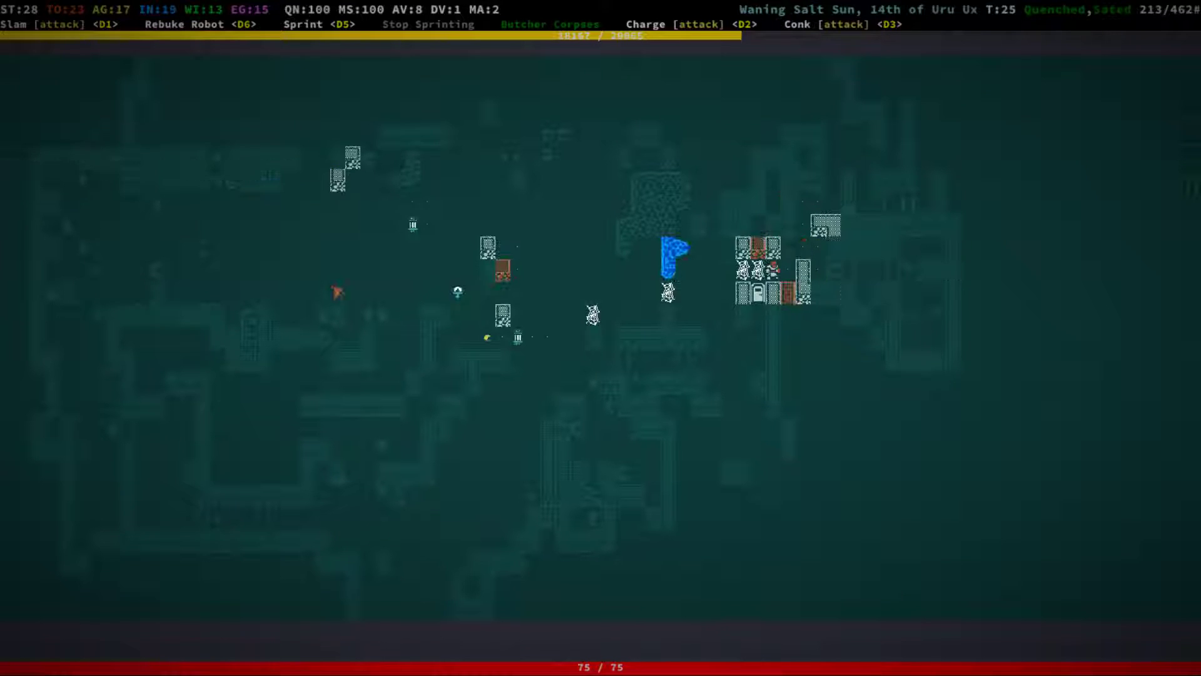
Follow the corridor south of the pool, then go past the door into the room with a table.
key("KP_Down")
key("KP_Down")
key("KP_Down")
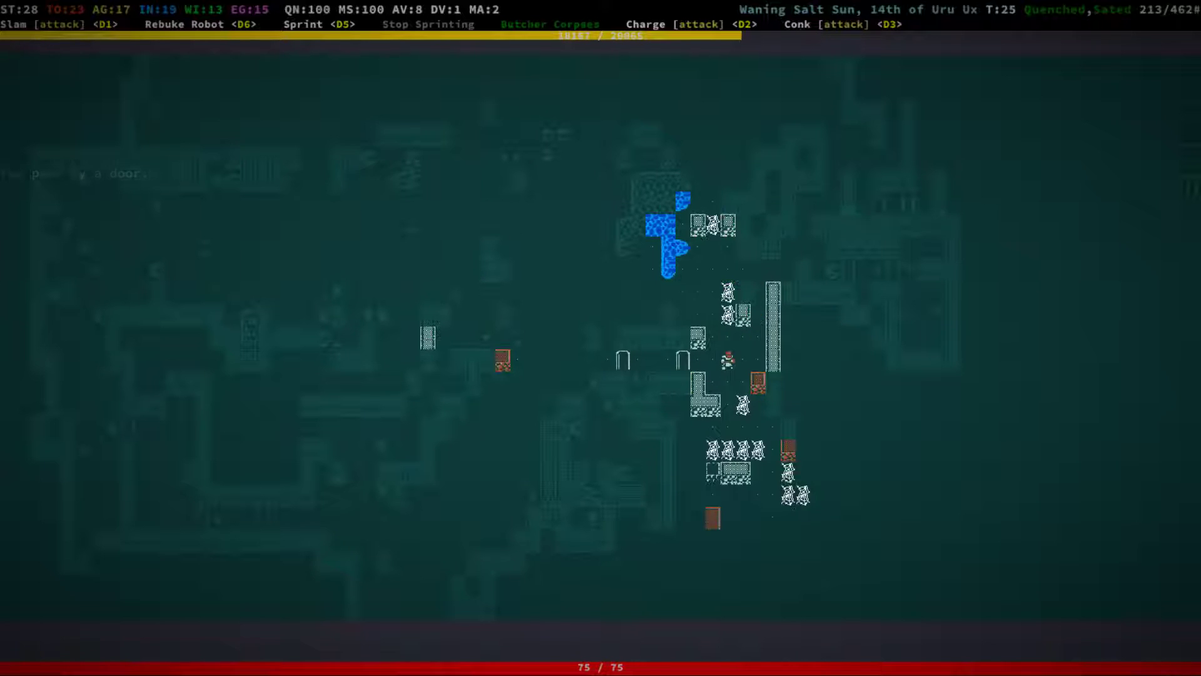
key("KP_Down")
key("KP_Down")
key("KP_Down")
key("KP_Down")
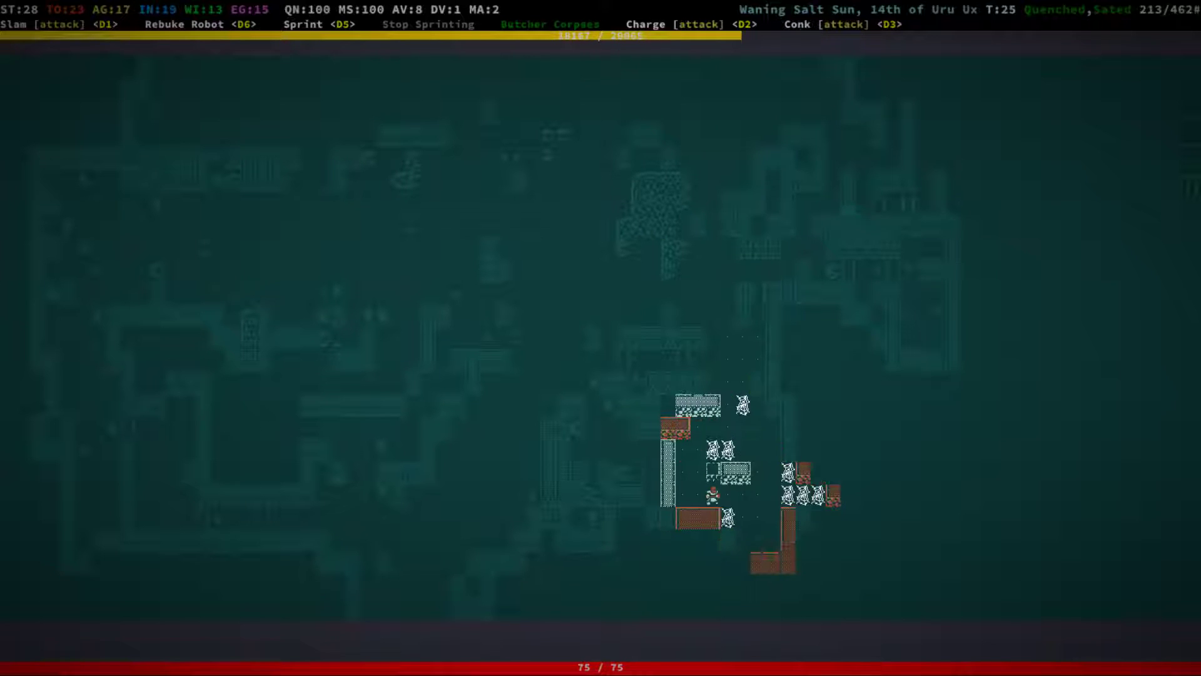
key("KP_Down")
key("KP_Up")
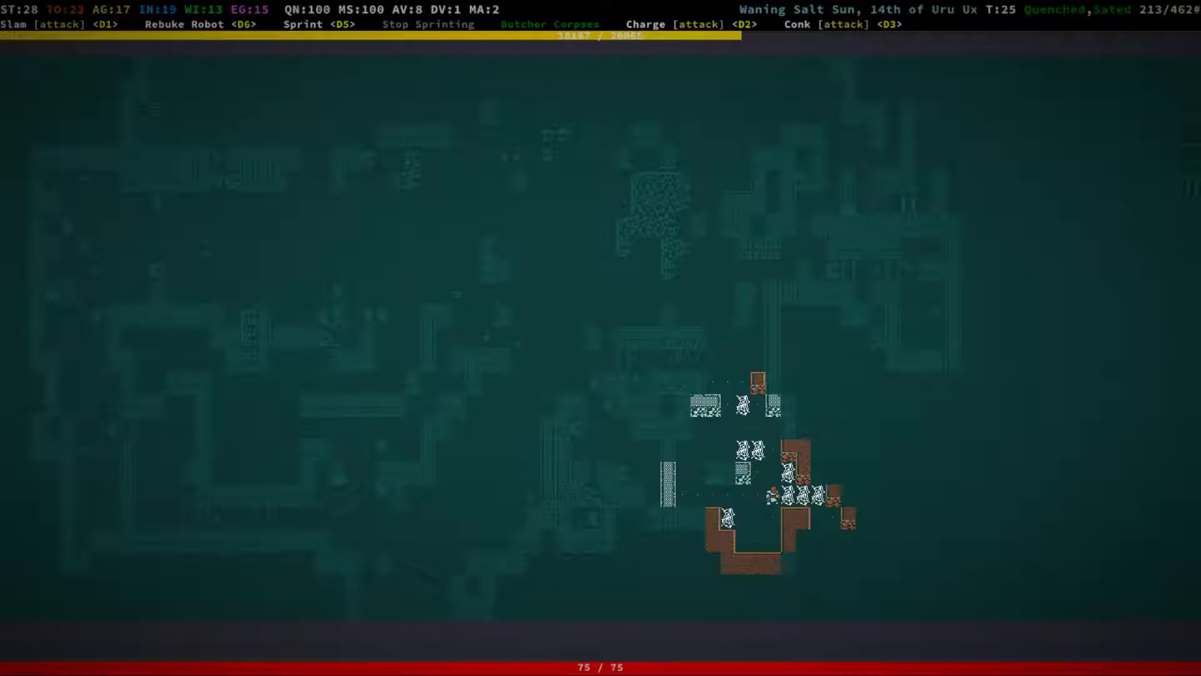
key("KP_Up")
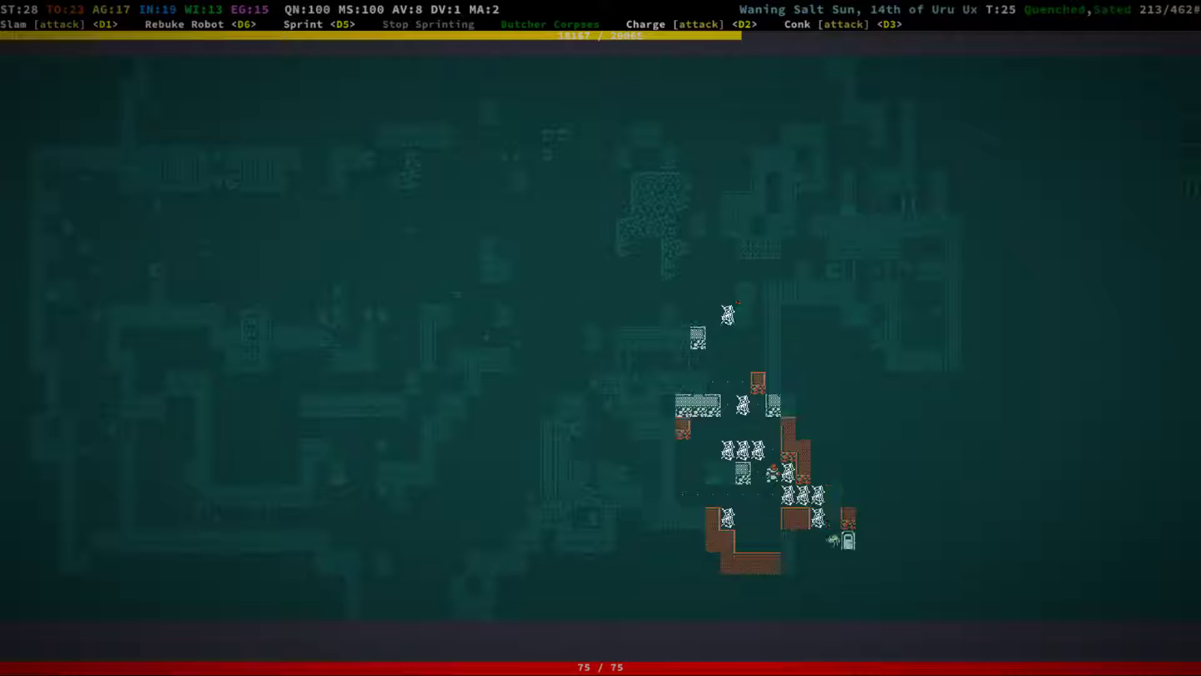
key("KP_Next")
key("KP_Next")
key("KP_Next")
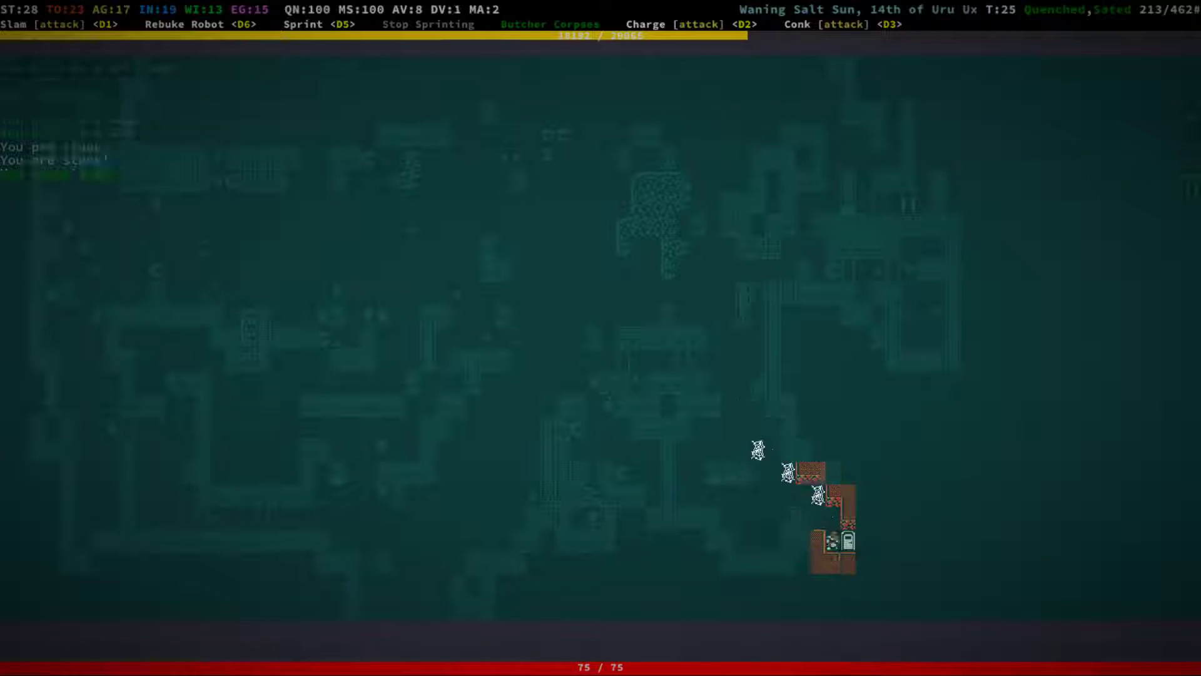
key("KP_Right")
key("KP_Right")
key("KP_Right")
key("KP_Right")
Walk north past the woven basket, then back southwest to the room's lower part.
key("KP_Up")
key("KP_Up")
key("KP_Up")
key("KP_Down")
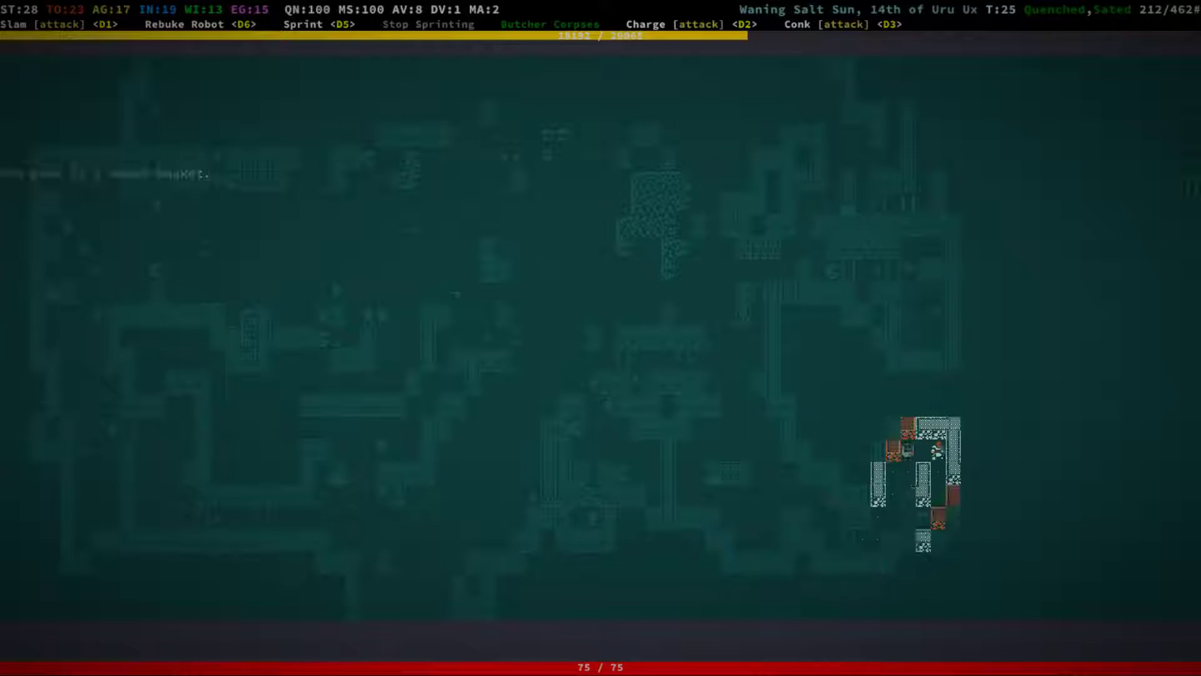
key("KP_Down")
key("KP_Left")
key("KP_End")
Head northwest and struggle free of the sticky web.
key("KP_Up")
key("KP_Up")
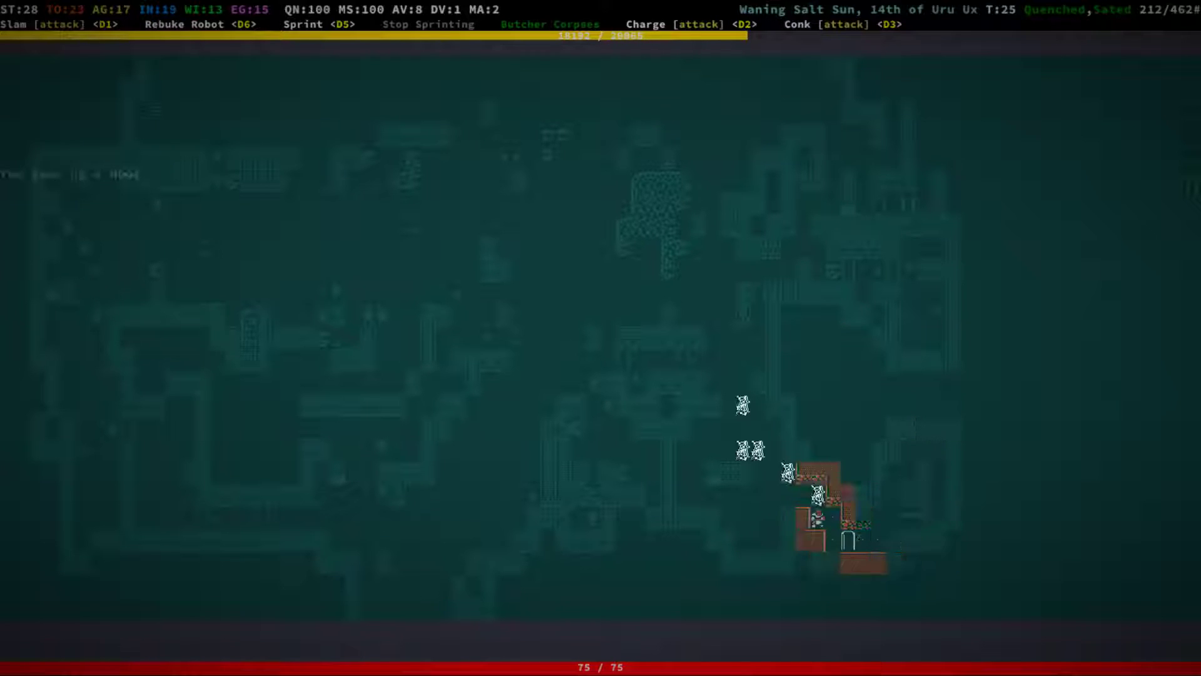
key("KP_Left")
key("KP_Left")
key("KP_Home")
key("KP_Up")
key("KP_Left")
Continue north toward the water, past a door, into the northern building.
key("KP_Up")
key("KP_Up")
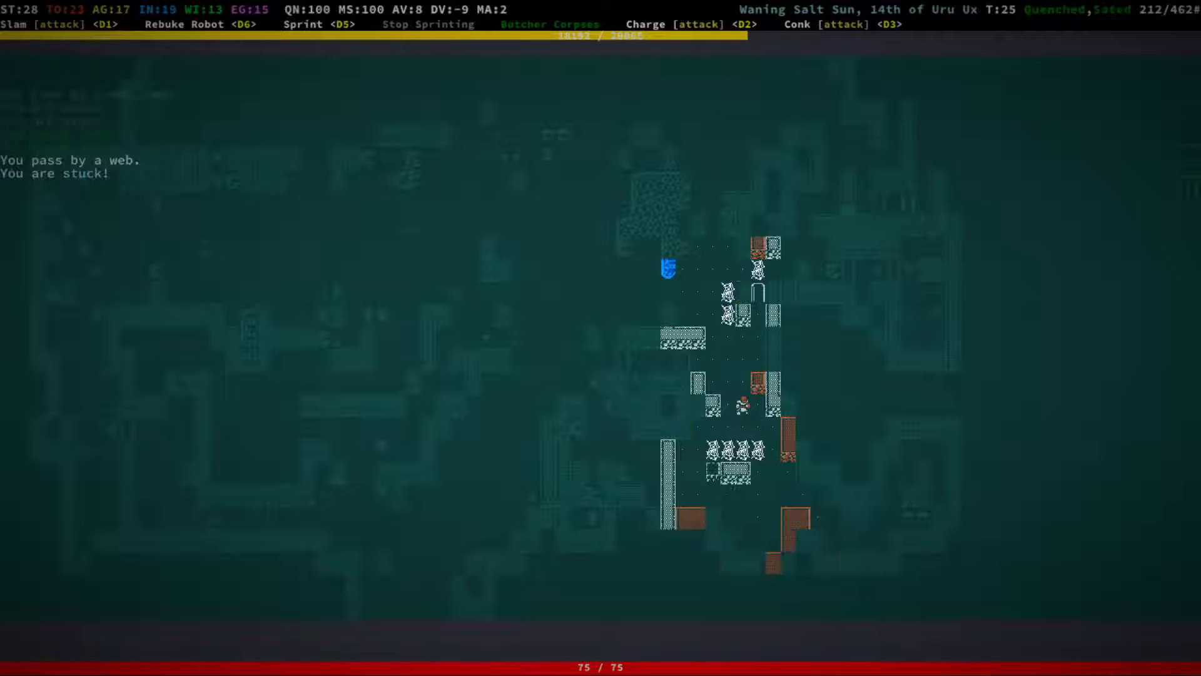
key("KP_Up")
key("KP_Up")
key("KP_Up")
key("KP_Up")
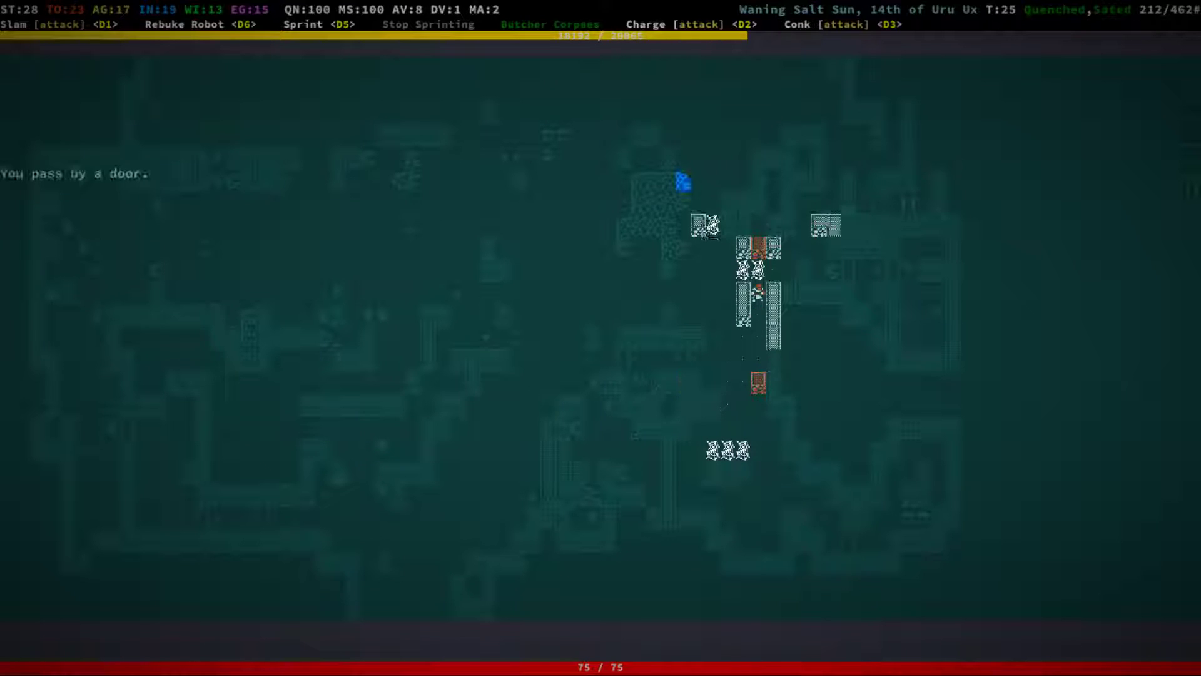
key("KP_Up")
key("KP_Right")
key("KP_Up")
key("KP_Up")
key("KP_Up")
key("KP_Right")
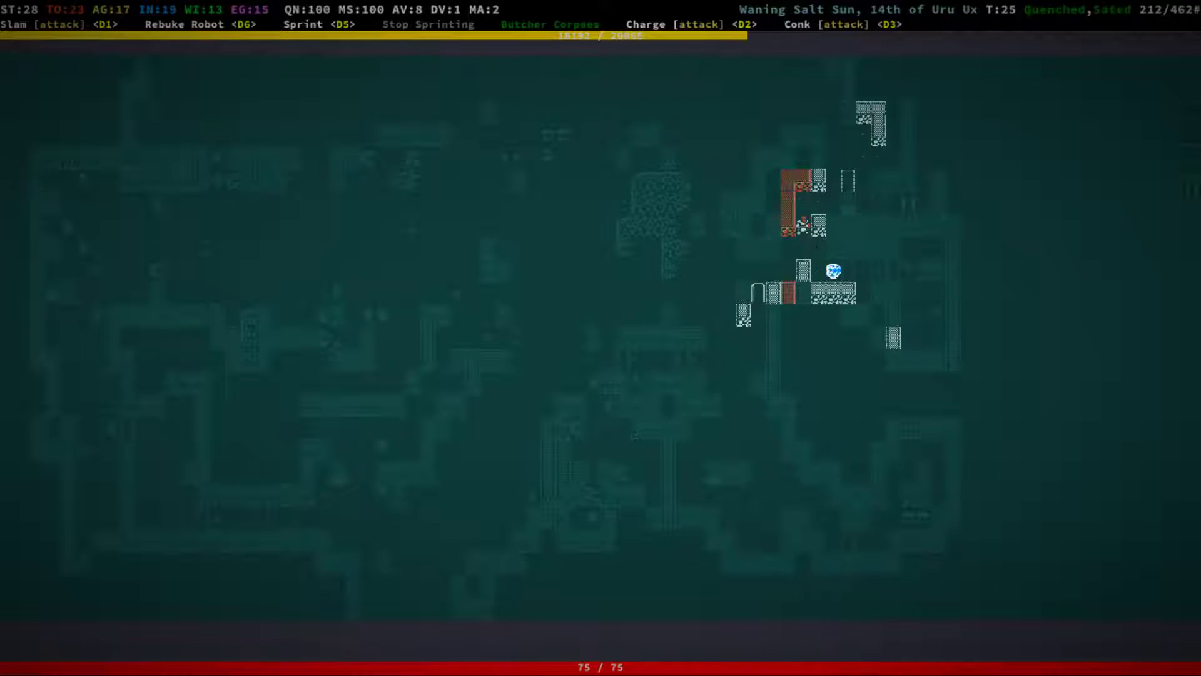
key("KP_Up")
key("KP_Up")
key("KP_Up")
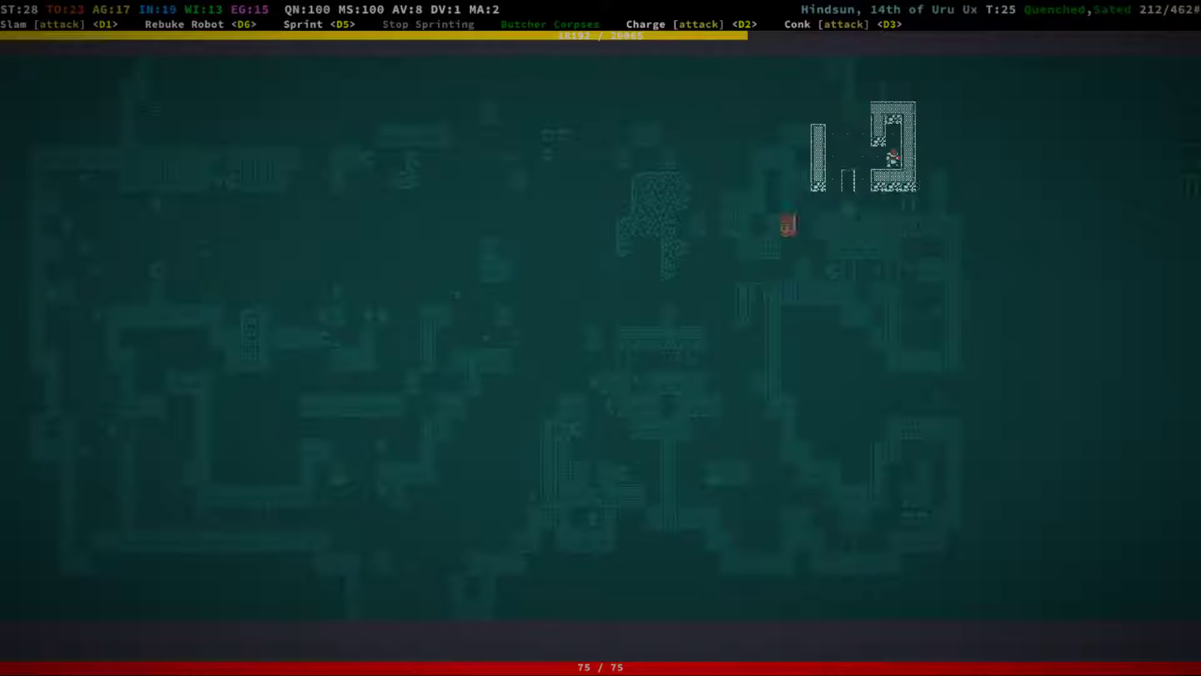
key("KP_Up")
key("KP_Up")
key("KP_Up")
key("KP_Up")
Walk west across the newly entered area.
key("KP_Left")
key("KP_Left")
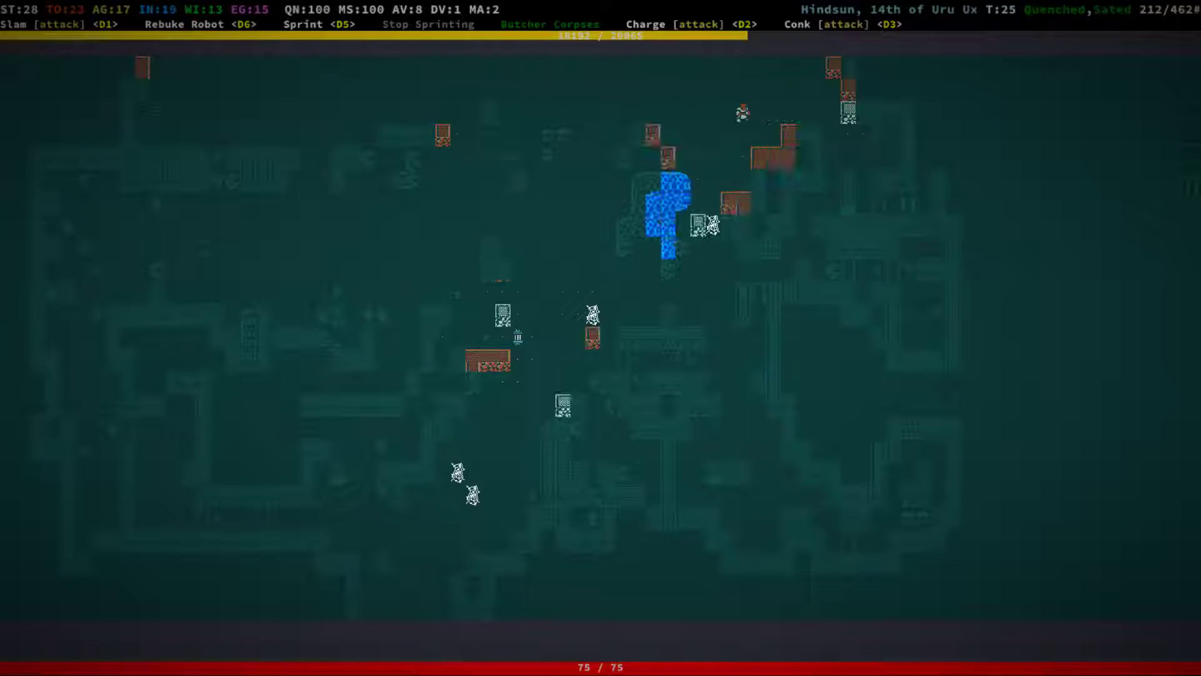
key("KP_Left")
key("KP_Left")
key("KP_Left")
key("KP_Left")
key("KP_Left")
key("KP_Left")
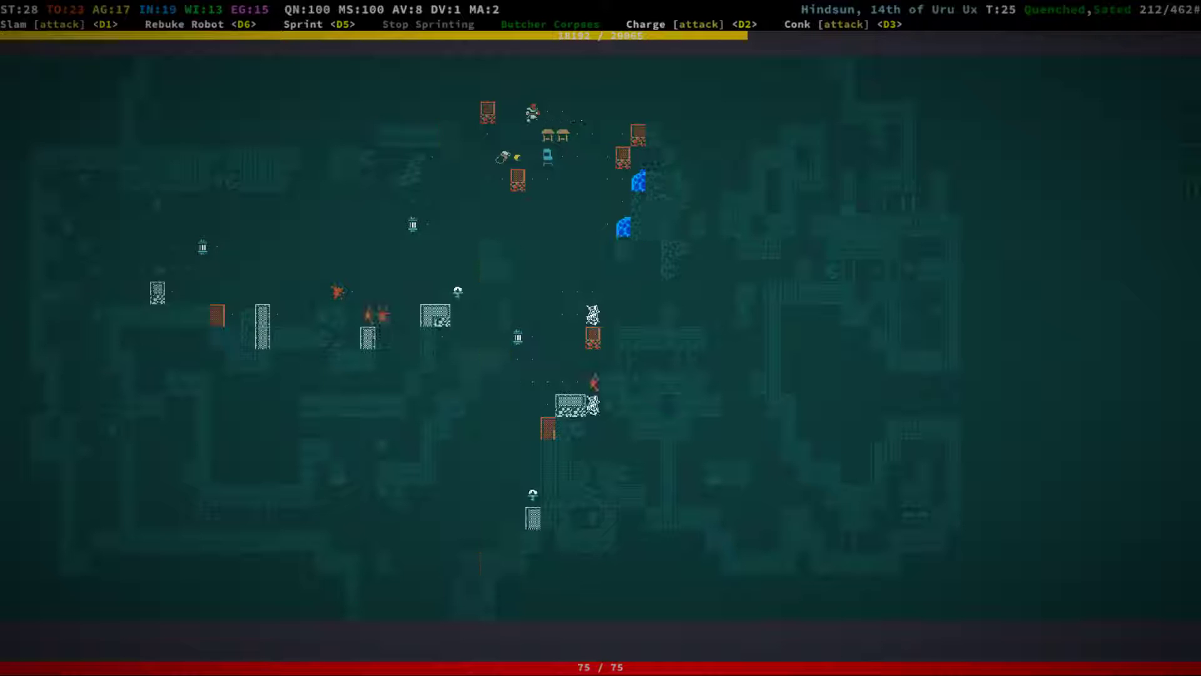
key("KP_Left")
key("KP_Left")
key("KP_Left")
key("KP_Up")
key("KP_Left")
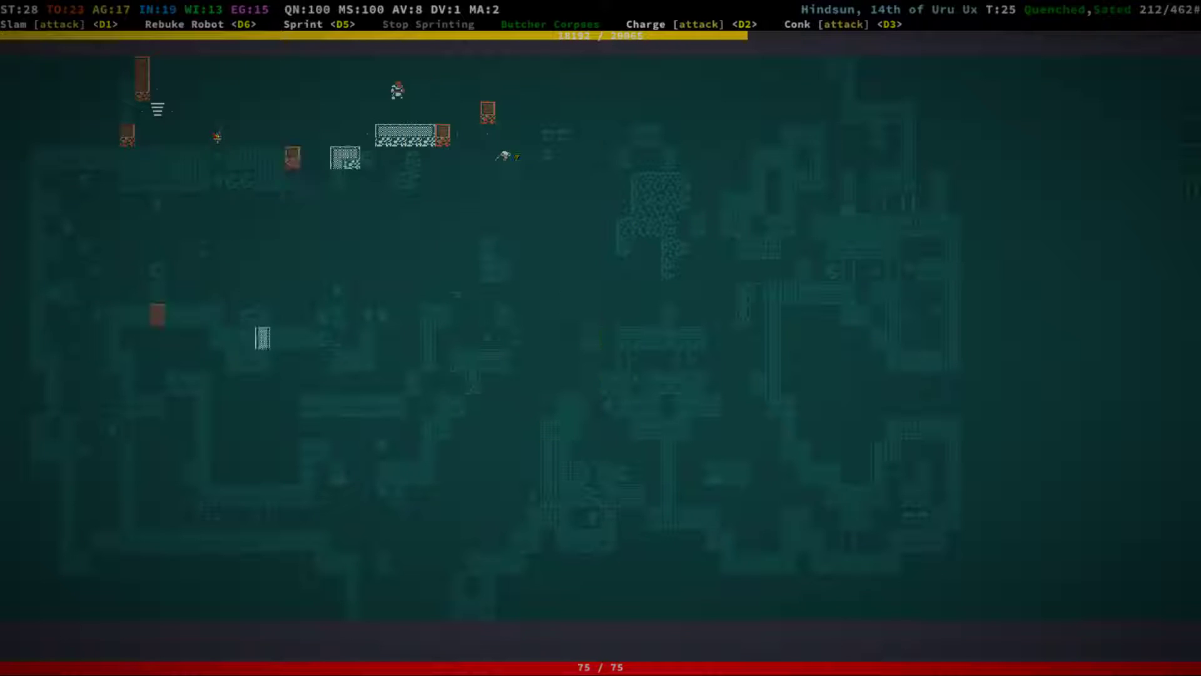
Head south to the spiders, attack the cave spider, and push deeper into the cave.
key("KP_End")
key("KP_Down")
key("KP_Down")
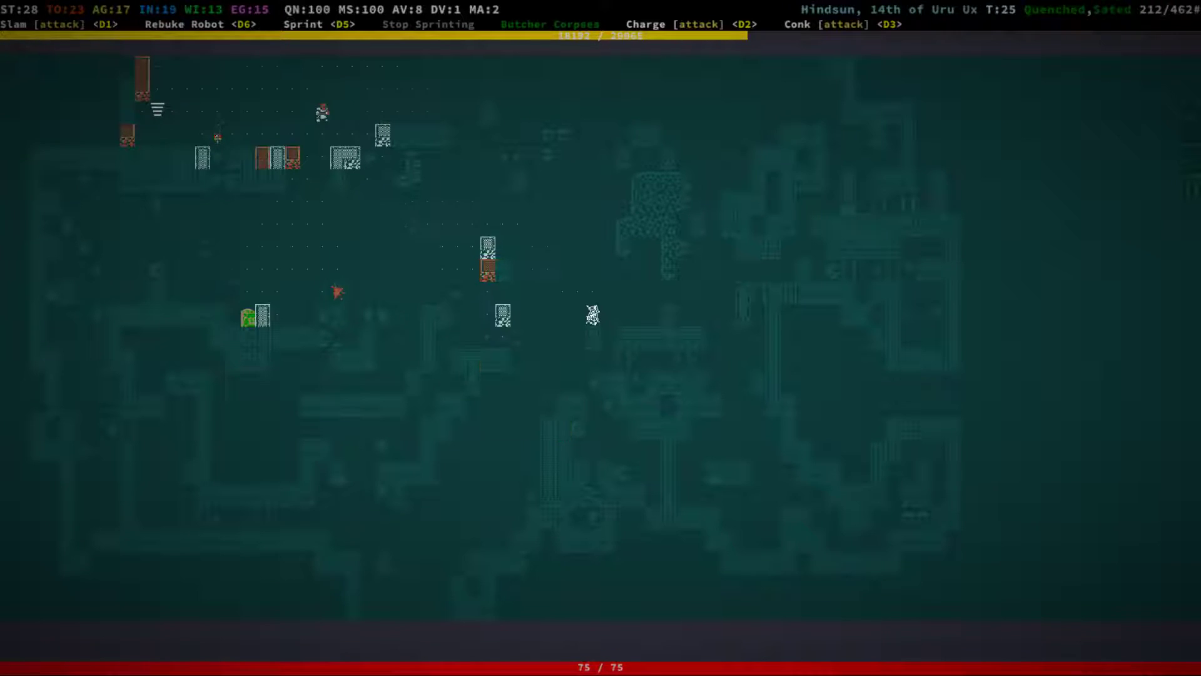
key("KP_Down")
key("KP_Down")
key("KP_Down")
key("KP_Down")
key("KP_Down")
key("KP_Down")
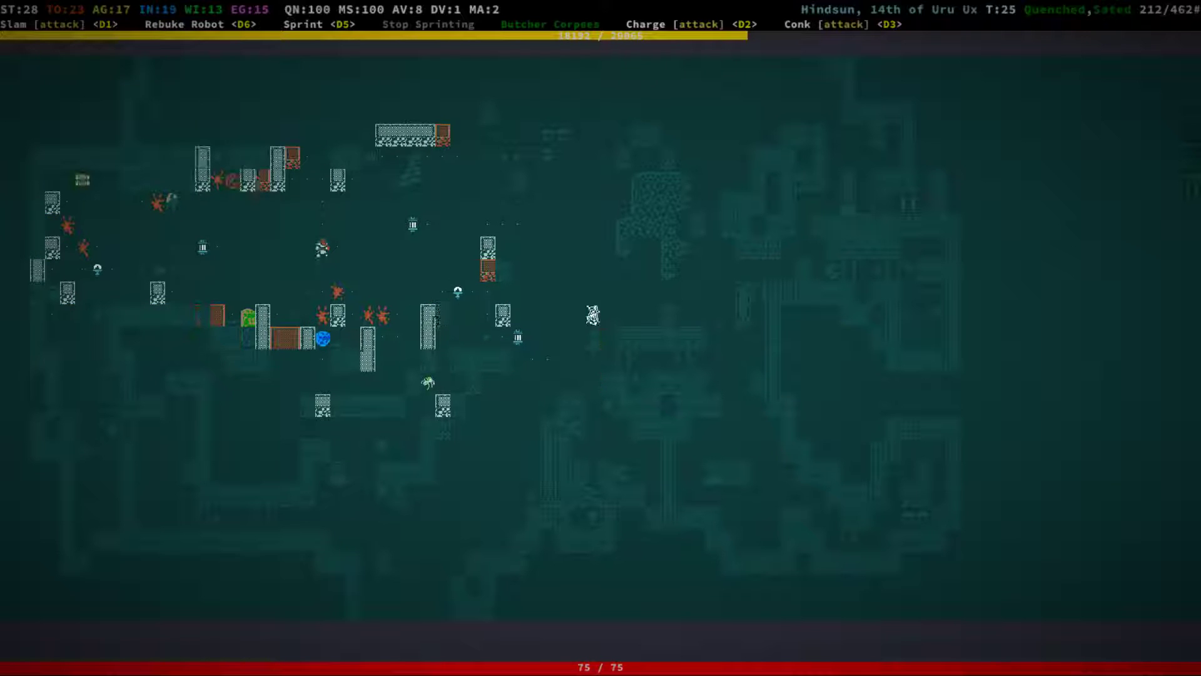
key("KP_Right")
key("KP_Right")
key("KP_Right")
key("KP_Right")
key("KP_Right")
key("KP_Right")
key("KP_Right")
key("KP_Right")
key("KP_Right")
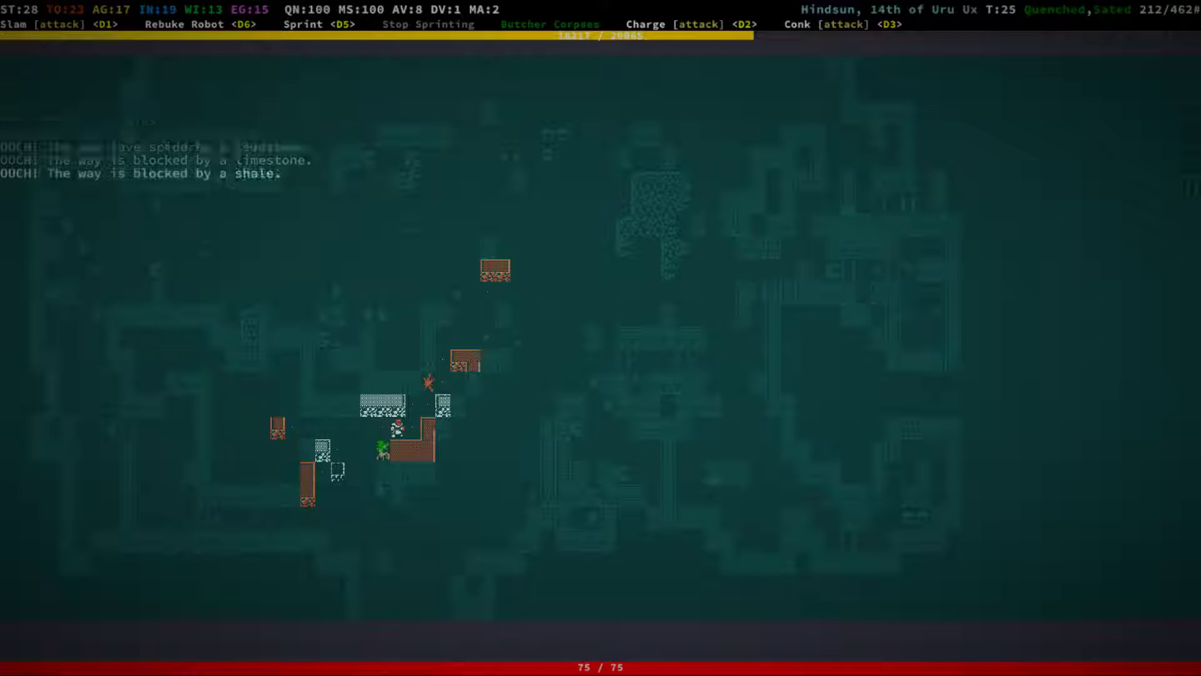
key("KP_Left")
key("KP_Left")
key("KP_Down")
key("KP_Down")
key("KP_Down")
key("KP_Down")
key("KP_Down")
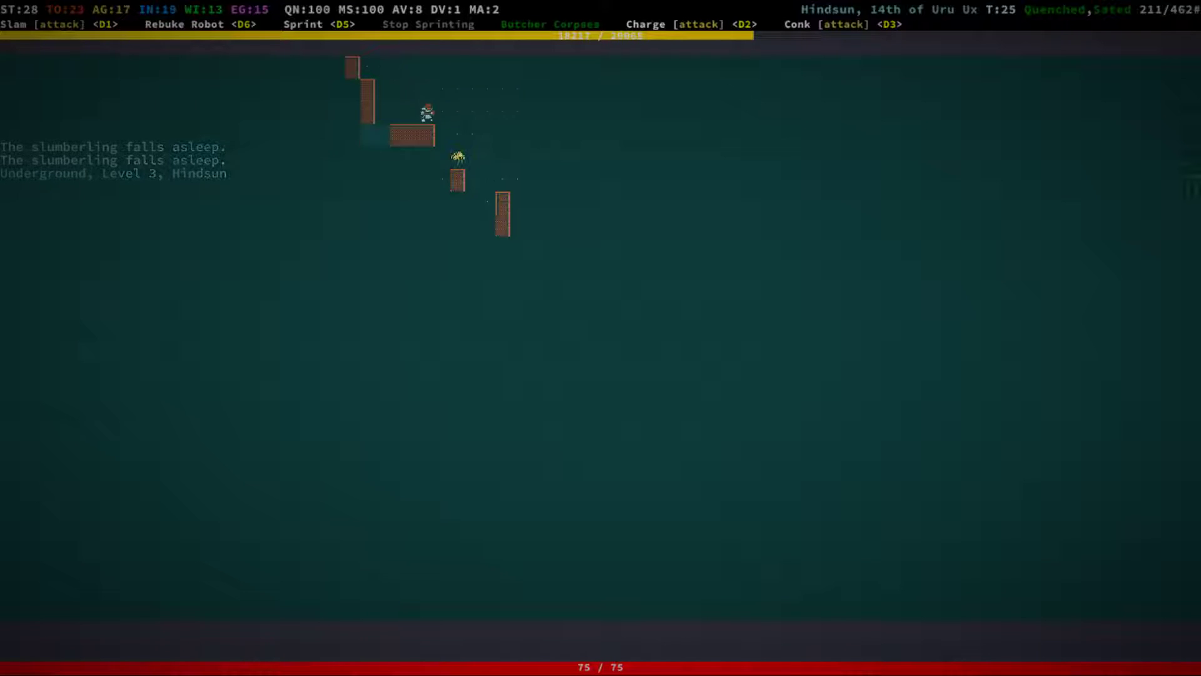
Kill the electrofuges and the attacking snapjaw scavenger.
key("KP_Down")
key("KP_Down")
key("KP_Down")
key("KP_Down")
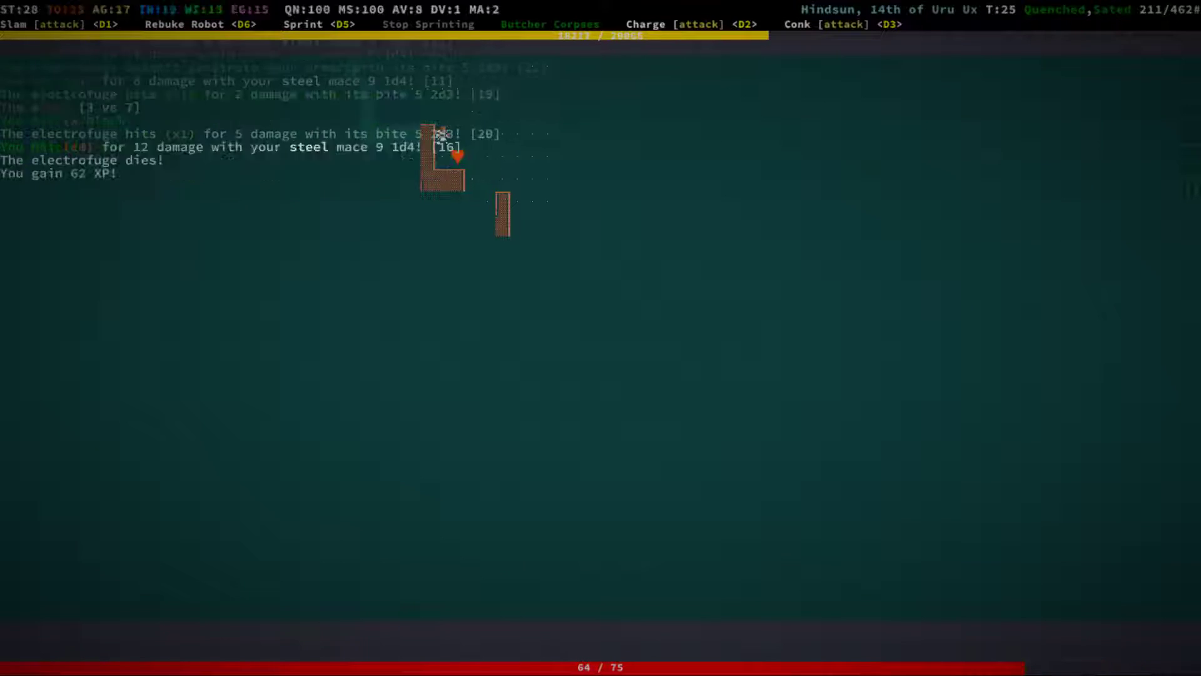
key("KP_Next")
key("KP_Next")
key("KP_Next")
key("KP_Next")
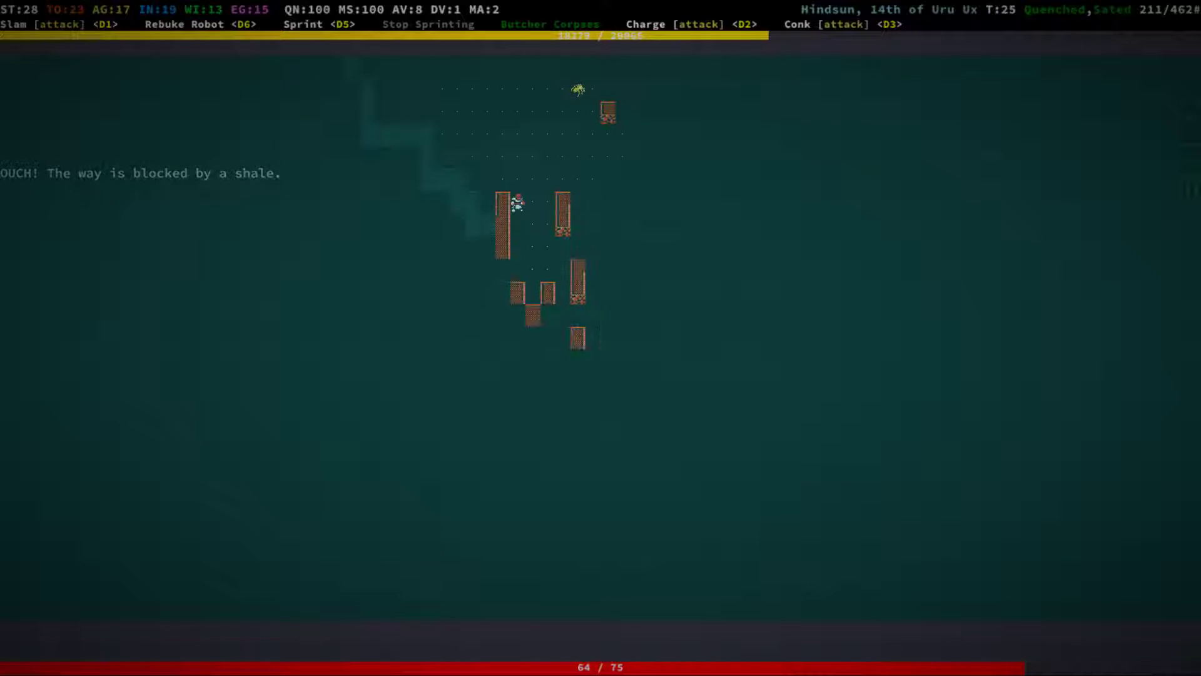
key("KP_Up")
key("KP_Up")
key("KP_Up")
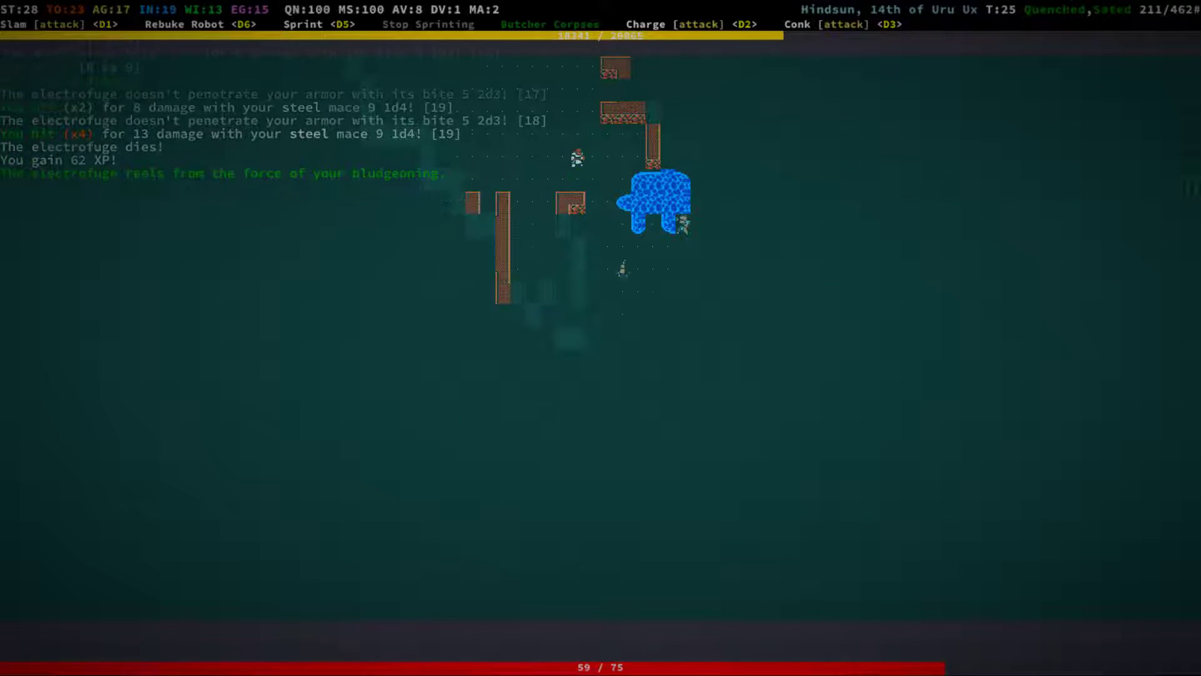
key("KP_Up")
key("KP_Right")
key("KP_Right")
key("KP_Right")
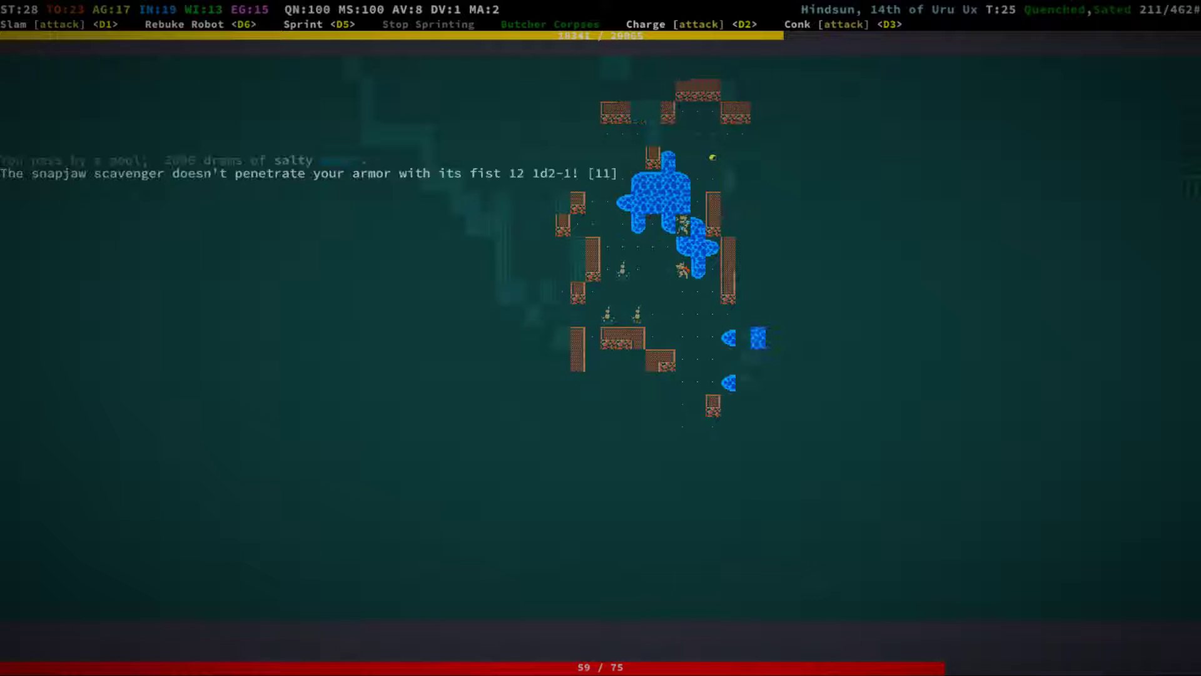
key("KP_Right")
Head south past the salty pool, fighting off the snapjaw scavengers and hunter.
key("KP_Up")
key("KP_Down")
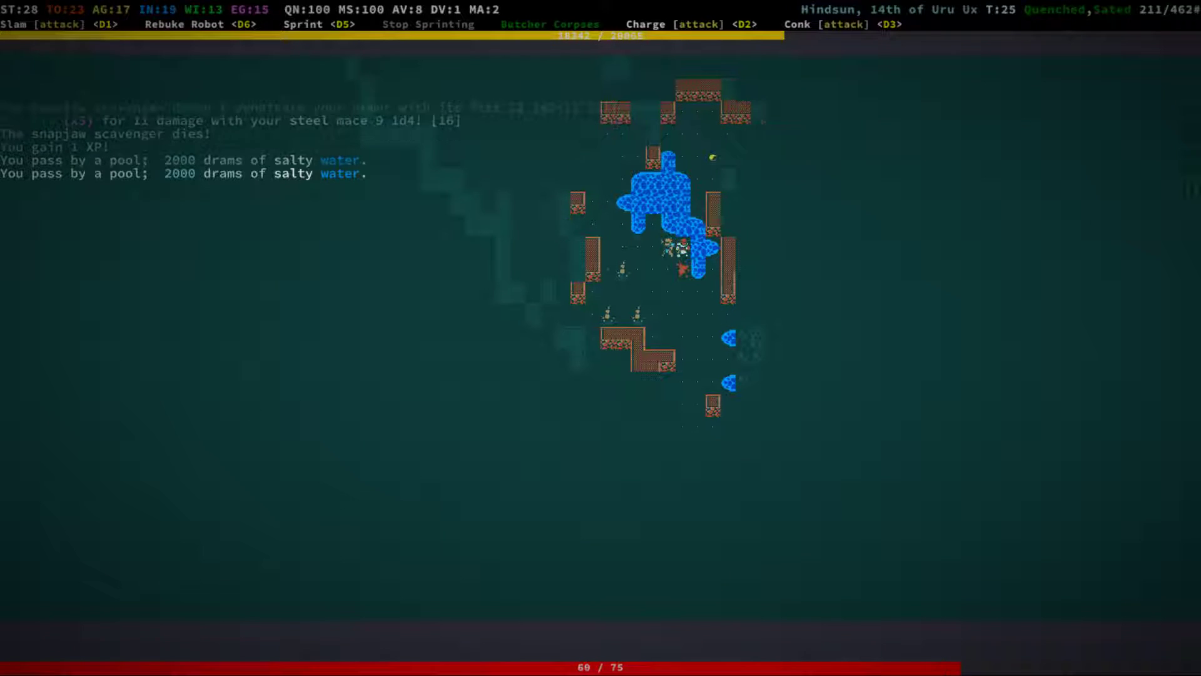
key("KP_Down")
key("KP_Down")
key("KP_Down")
key("KP_Up")
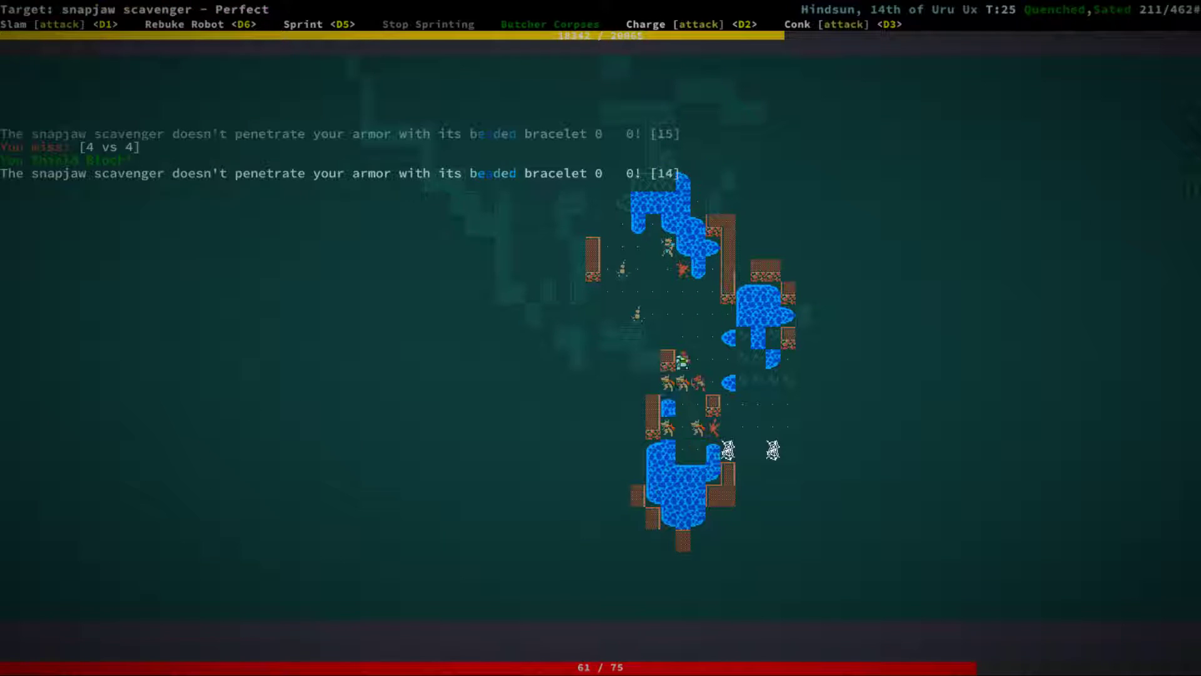
key("KP_Up")
key("KP_Up")
key("KP_Up")
key("KP_Down")
key("KP_Down")
key("KP_Down")
key("KP_Down")
key("KP_Down")
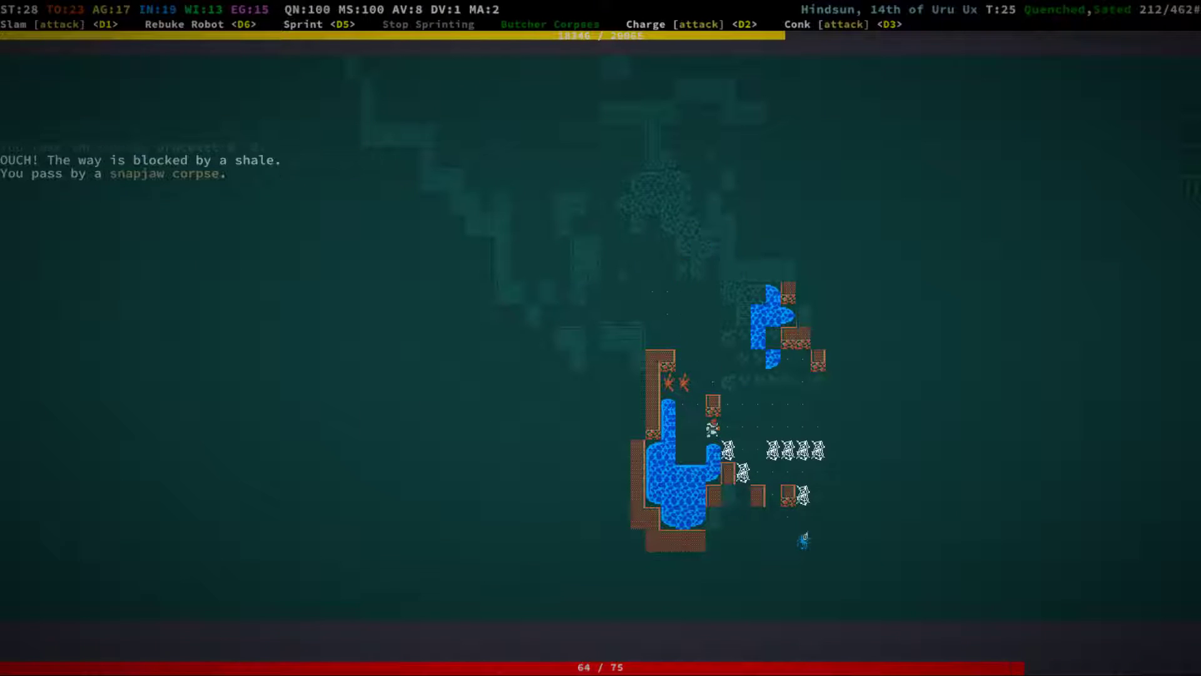
key("KP_Next")
key("KP_Next")
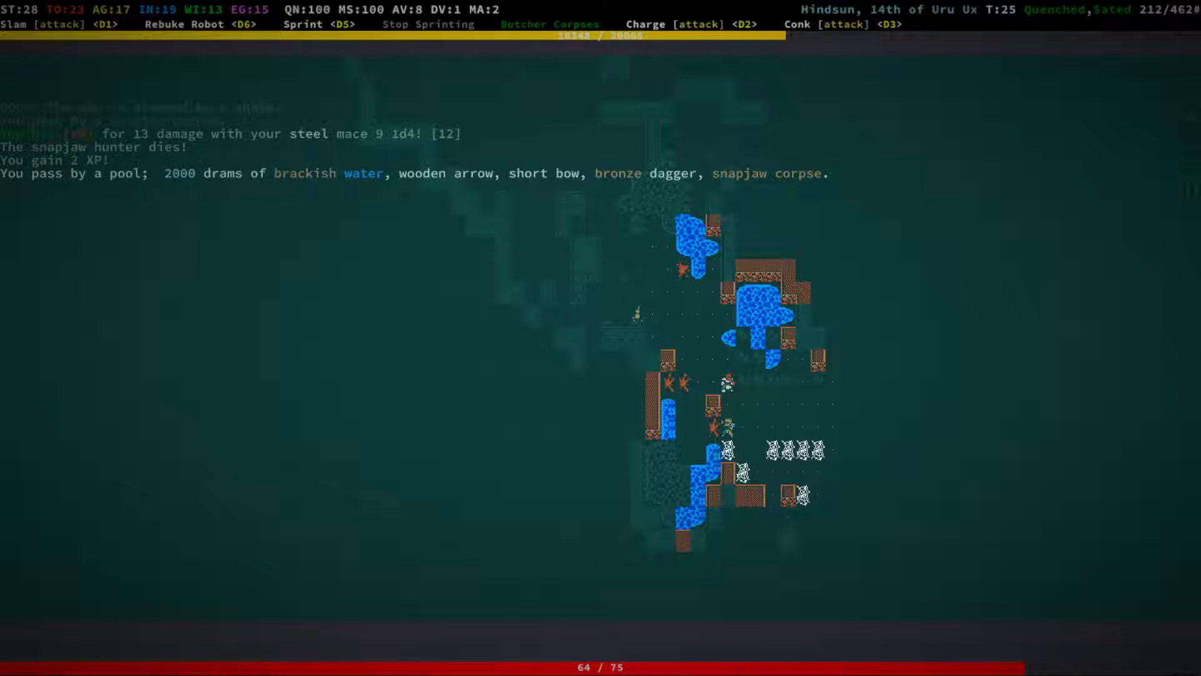
Move down-right, attack the scrap-clad hermit, and get stuck in a web.
key("KP_Next")
key("KP_Next")
key("KP_Next")
key("KP_Next")
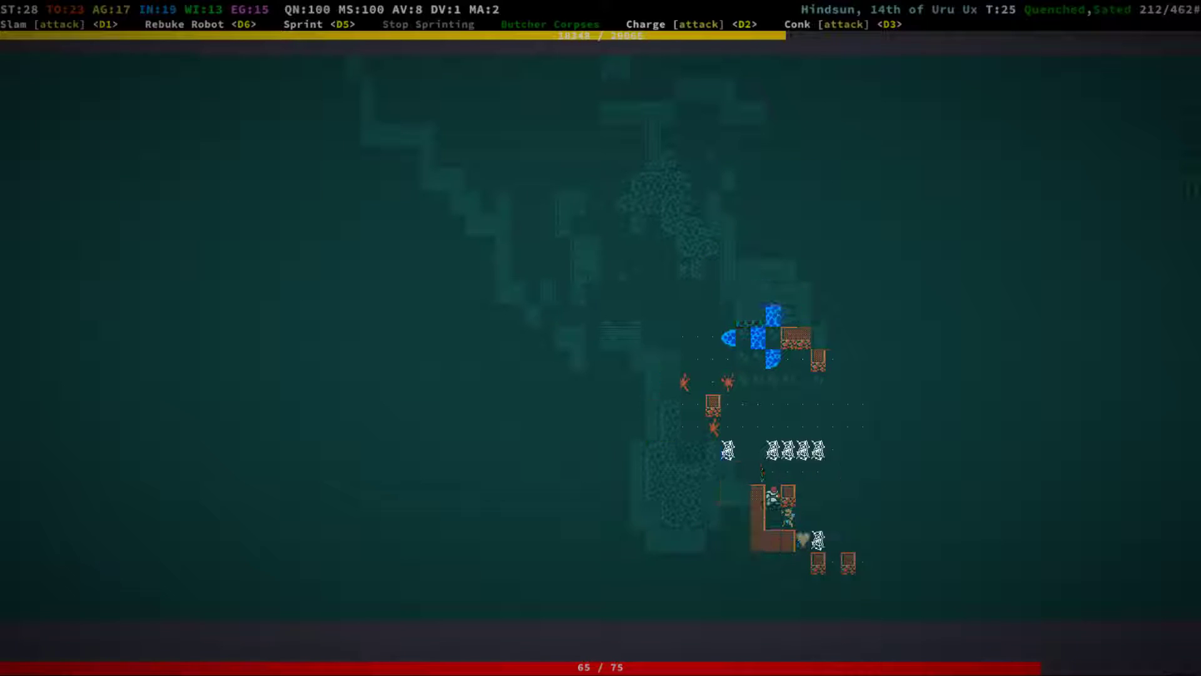
key("KP_Next")
key("KP_Next")
key("KP_Next")
key("KP_Next")
key("KP_Next")
key("KP_Next")
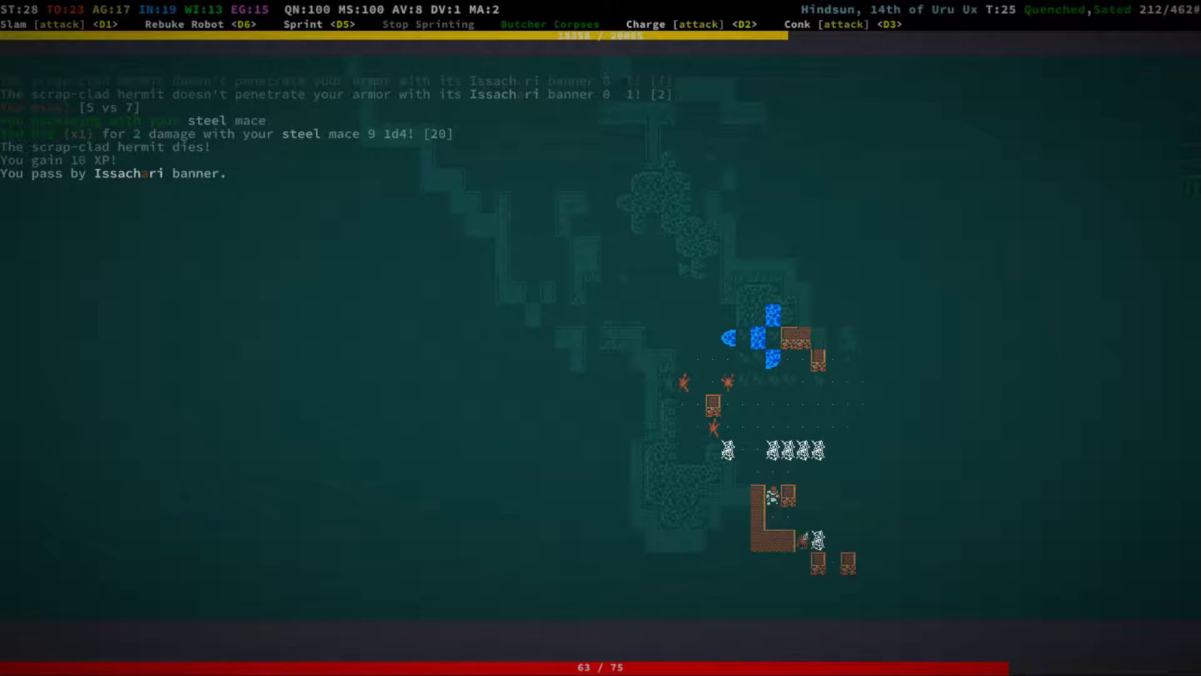
key("KP_Next")
key("KP_Next")
key("KP_Next")
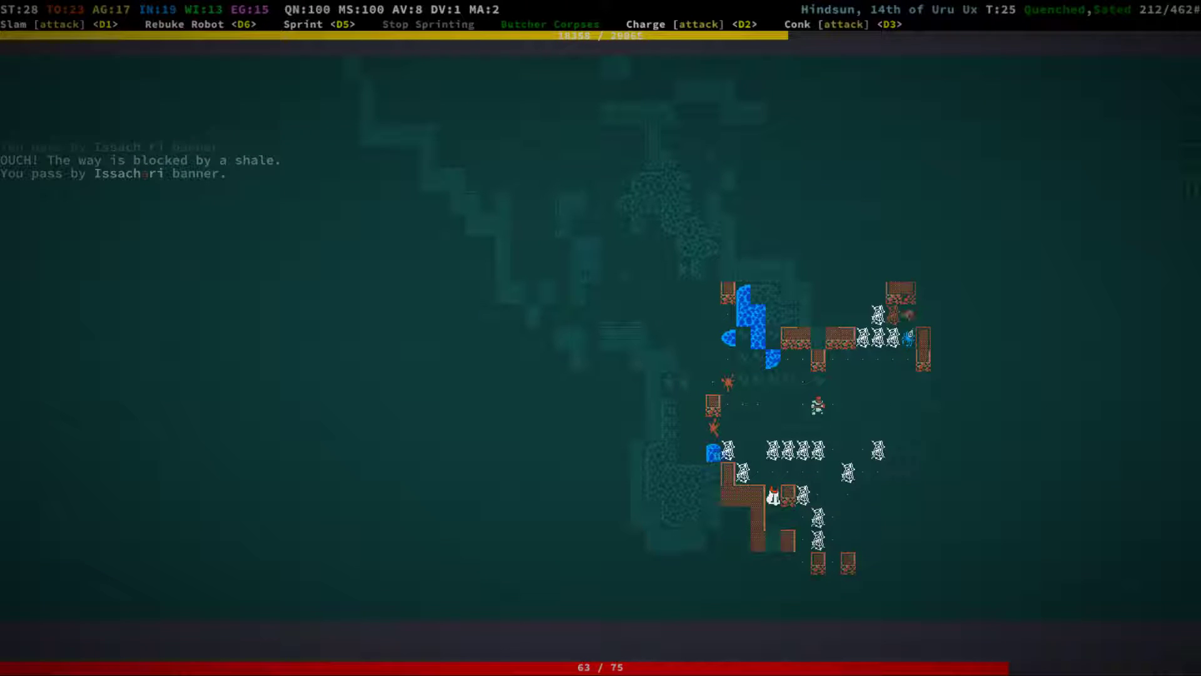
key("KP_Right")
key("KP_Down")
key("KP_Down")
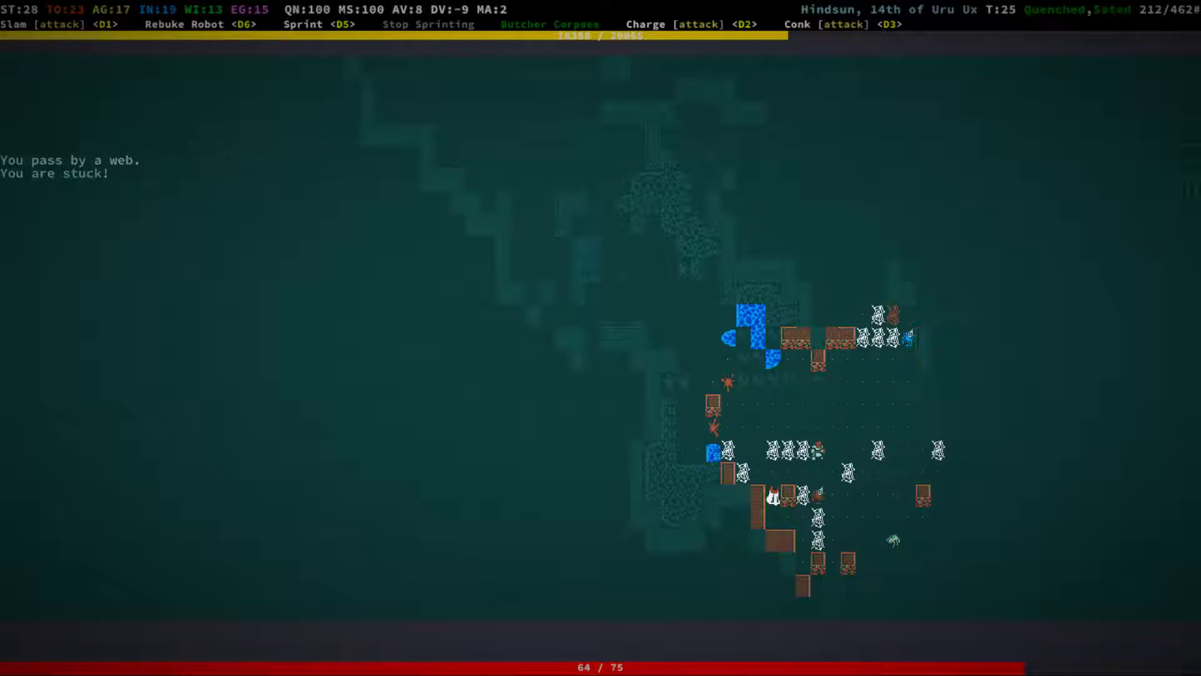
Strike the bloody voider with the steel mace, then Slam it.
key("KP_Up")
key("KP_Up")
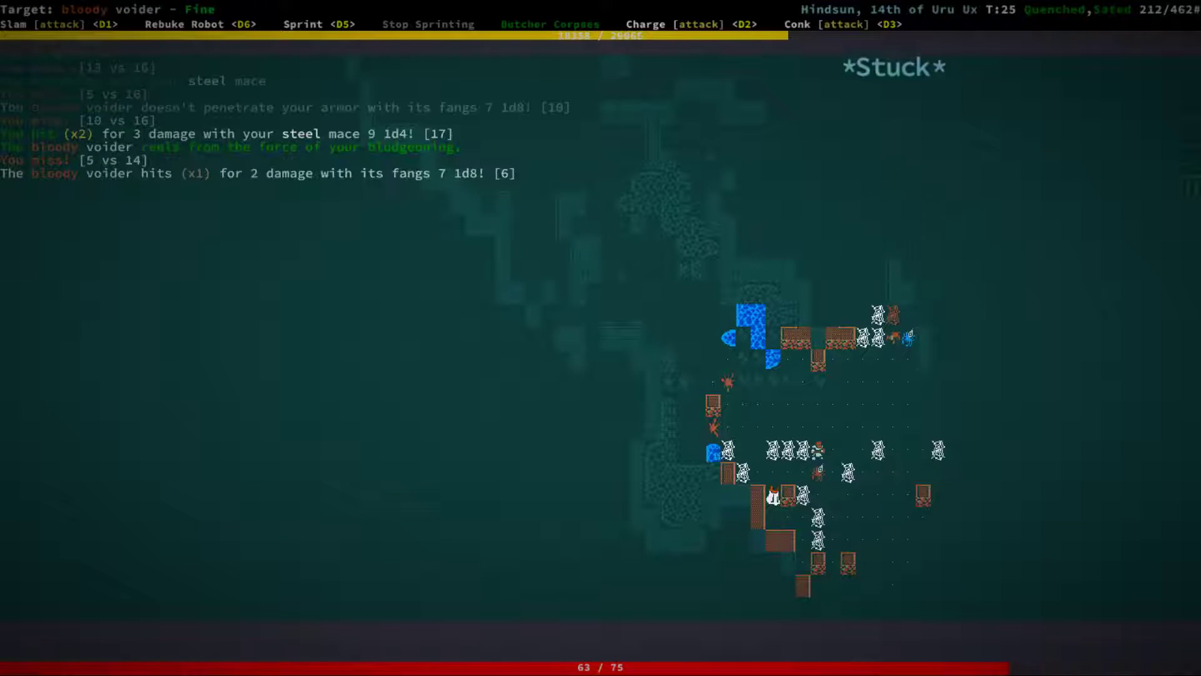
key("KP_Up")
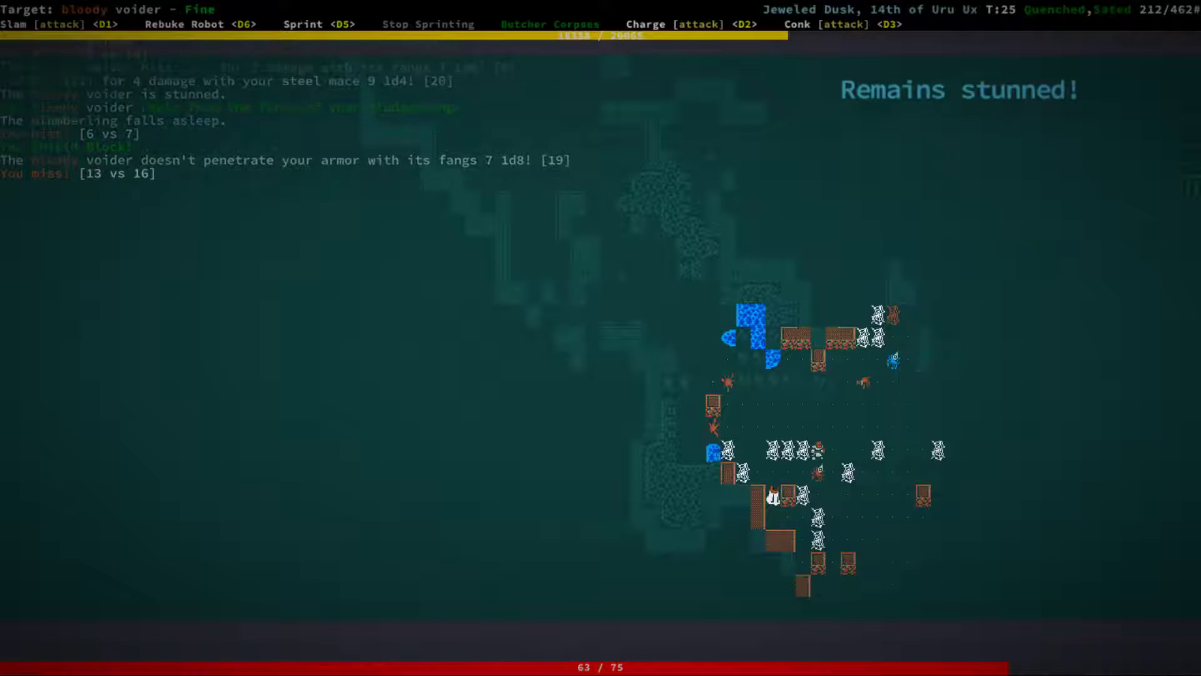
key("1")
key("KP_Up")
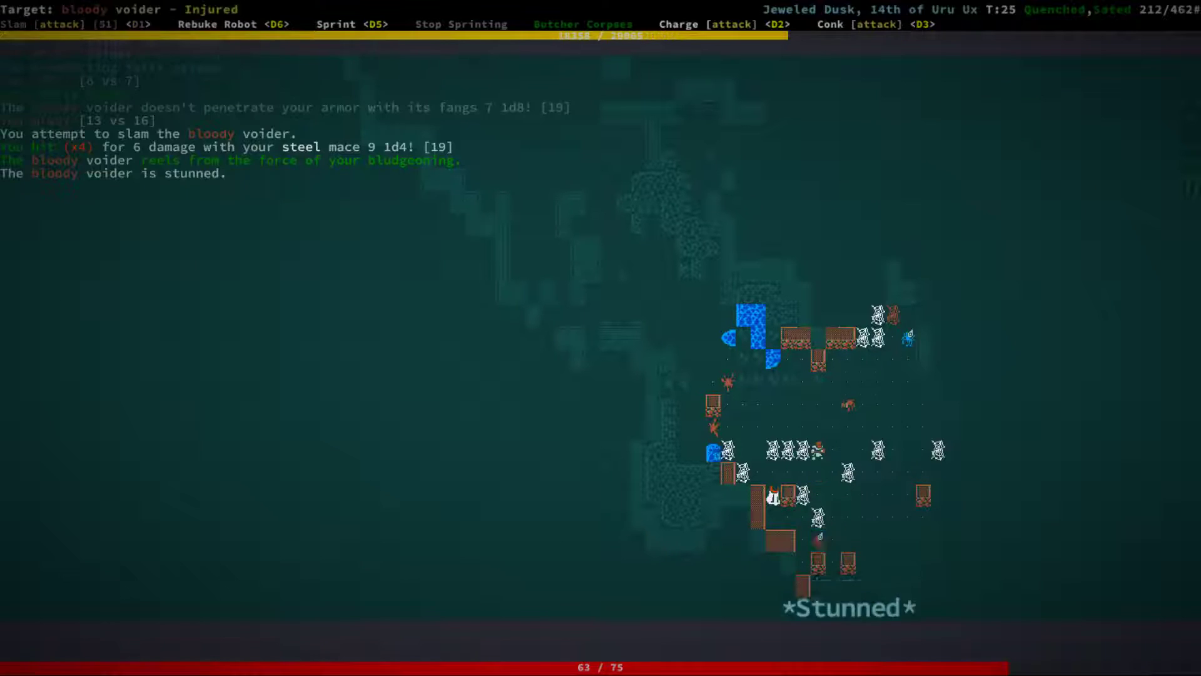
key("KP_Up")
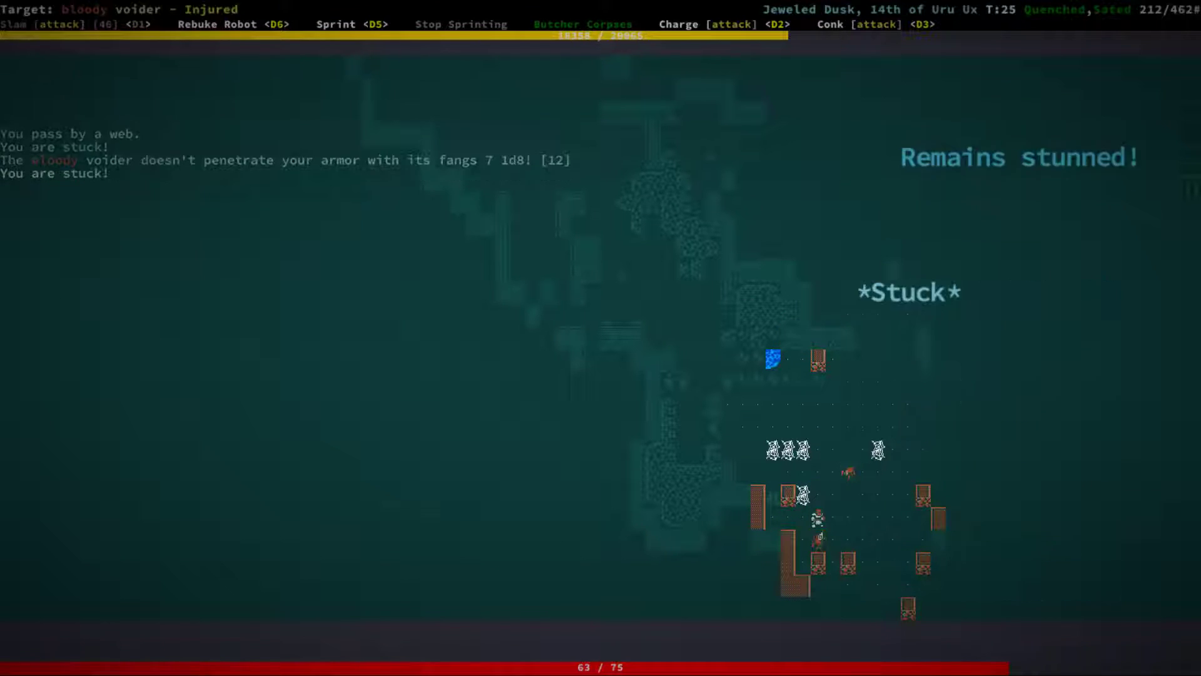
Finish off the bloody voider and kill the bloody girshling.
key("ctrl+KP_2")
key("ctrl+KP_2")
key("ctrl+KP_2")
key("ctrl+KP_2")
key("ctrl+KP_2")
key("ctrl+KP_2")
key("ctrl+KP_2")
key("ctrl+KP_2")
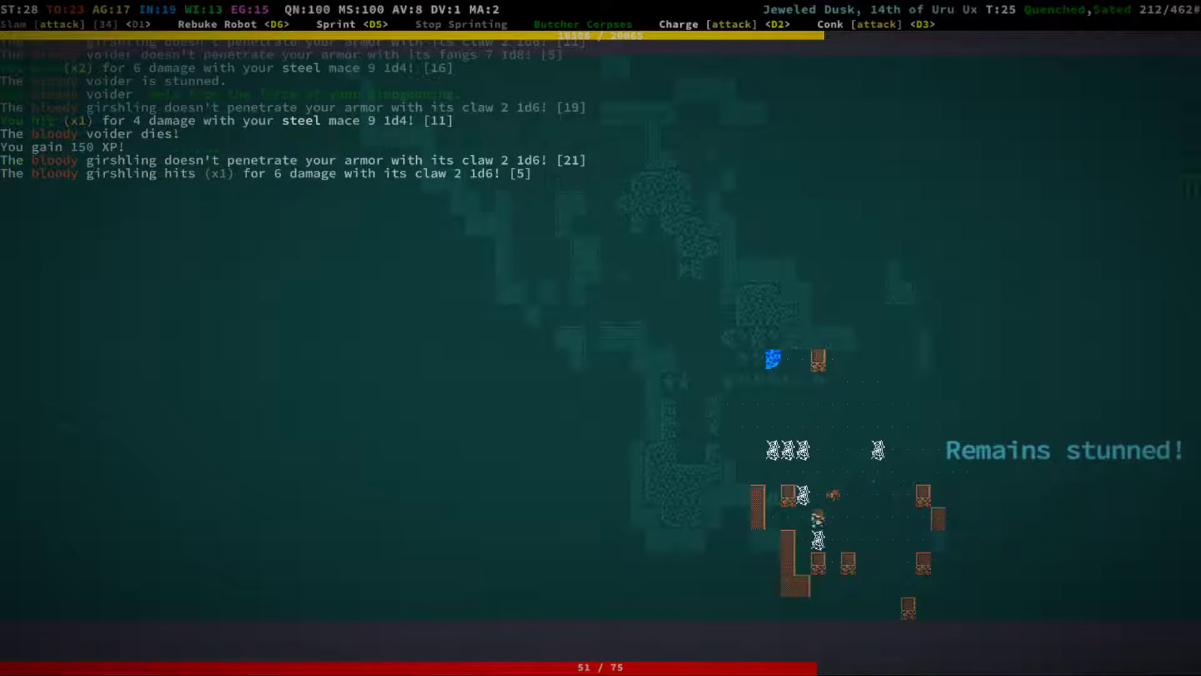
key("ctrl+KP_2")
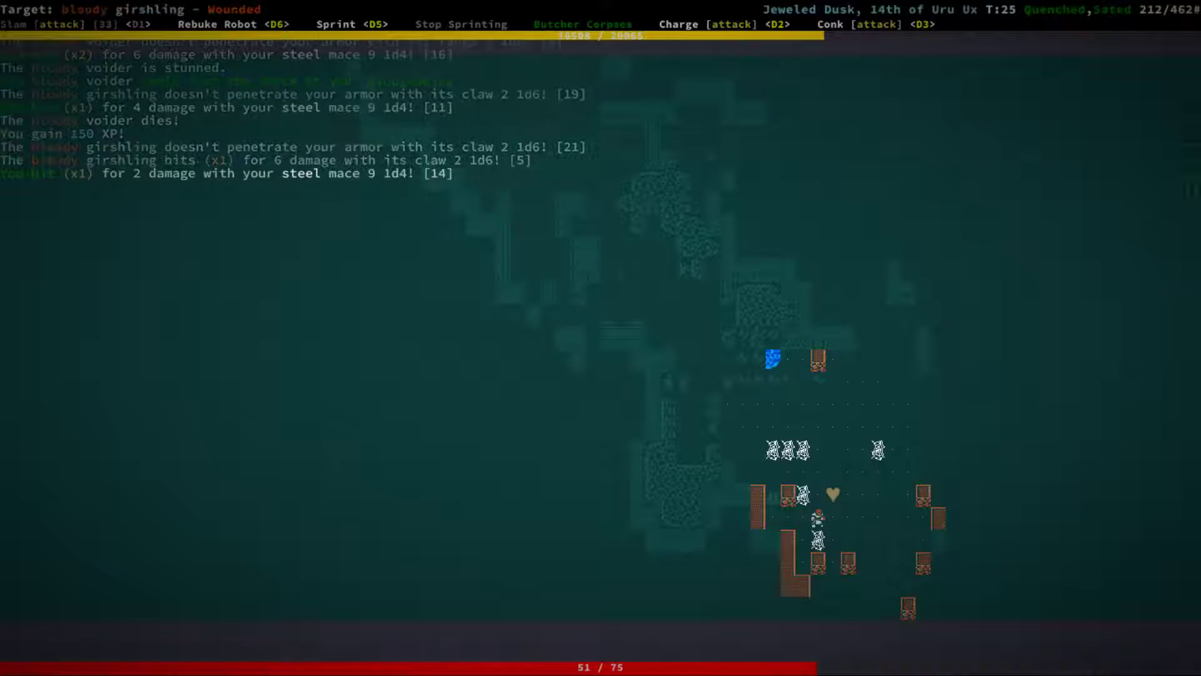
key("ctrl+KP_2")
key("ctrl+KP_2")
key("ctrl+KP_2")
key("ctrl+KP_2")
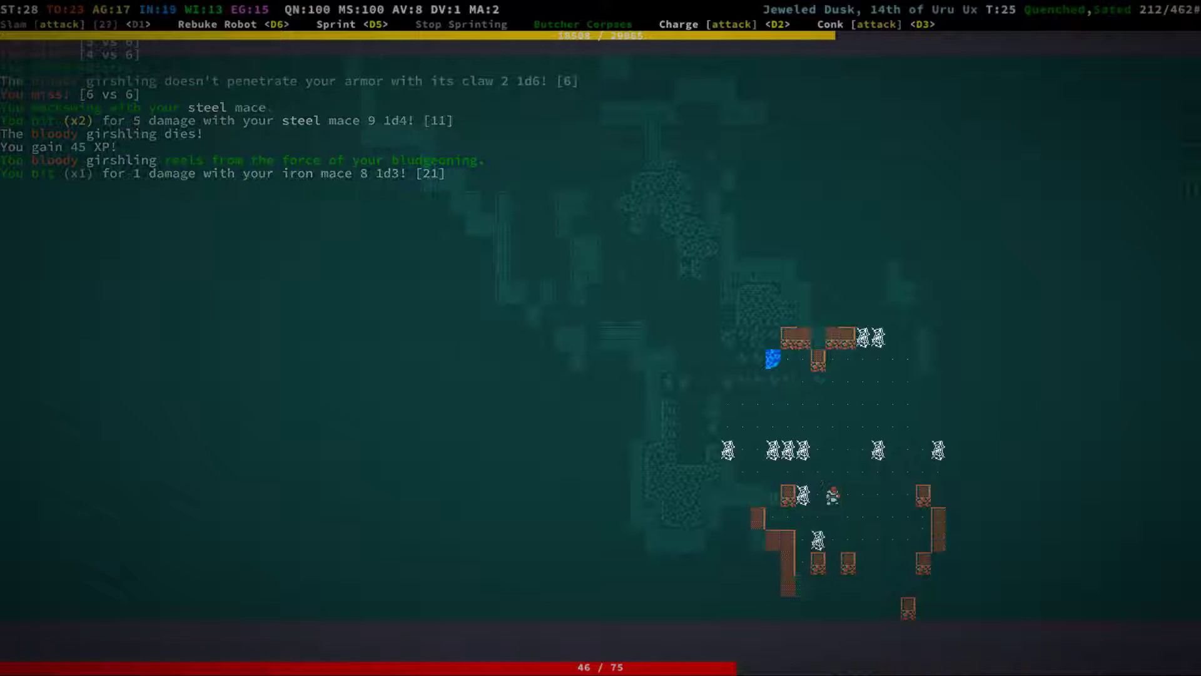
key("KP_8")
key("KP_8")
key("KP_8")
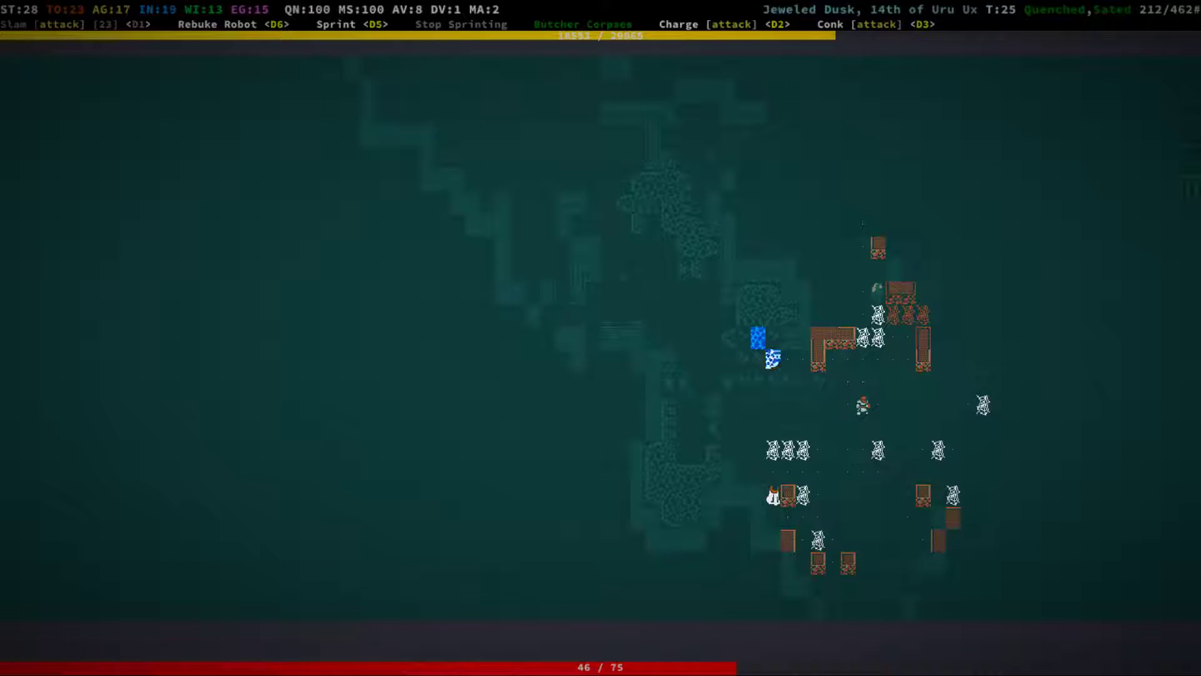
Walk past the pool and up-left through the passage, then eat the smoldered mushroom.
key("KP_7")
key("KP_7")
key("KP_7")
key("KP_7")
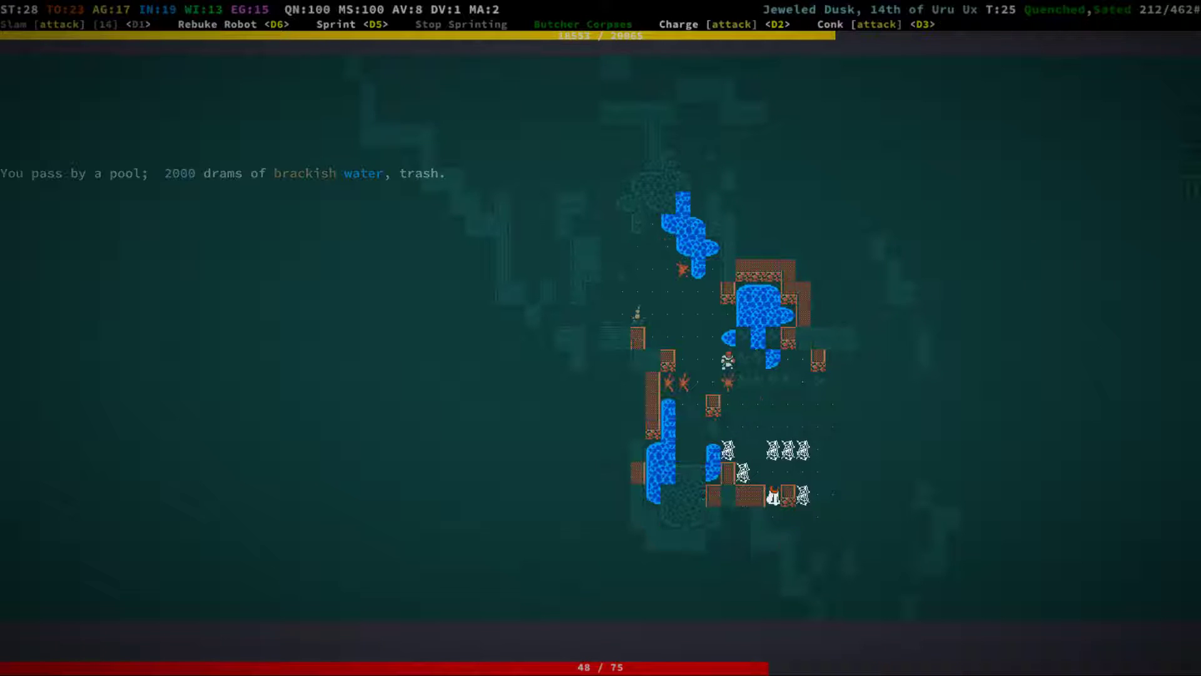
key("KP_7")
key("KP_7")
key("KP_7")
key("KP_7")
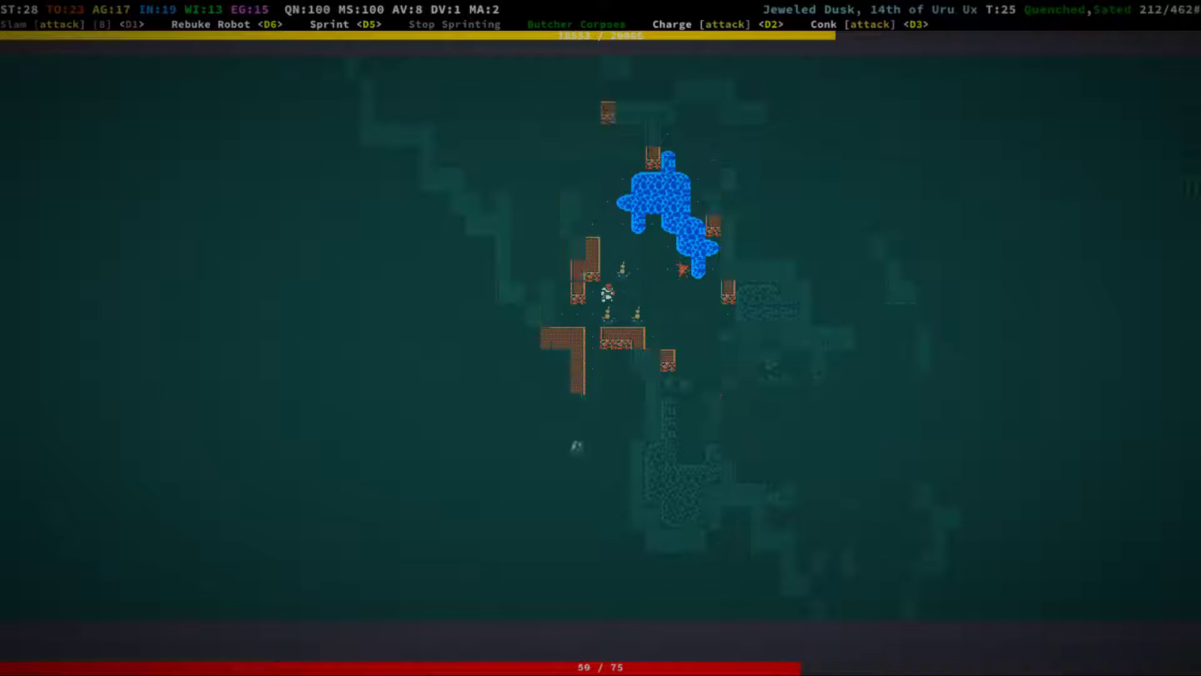
key("KP_2")
key("KP_2")
key("KP_8")
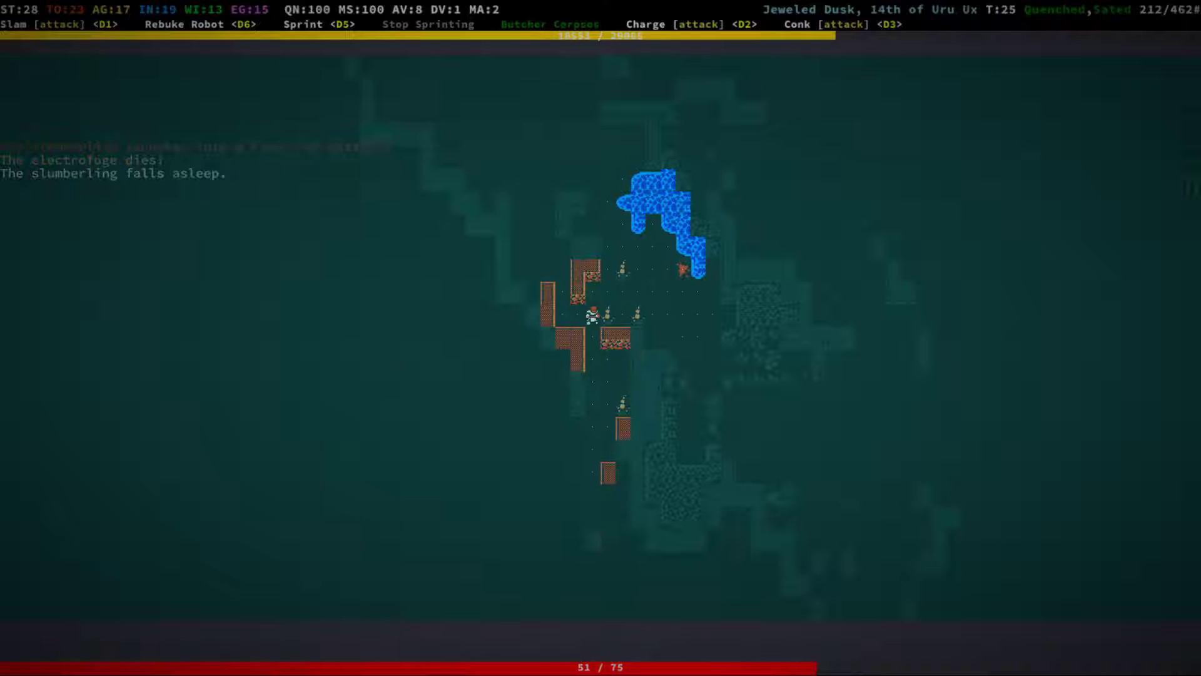
key("KP_7")
key("KP_7")
key("KP_7")
key("KP_7")
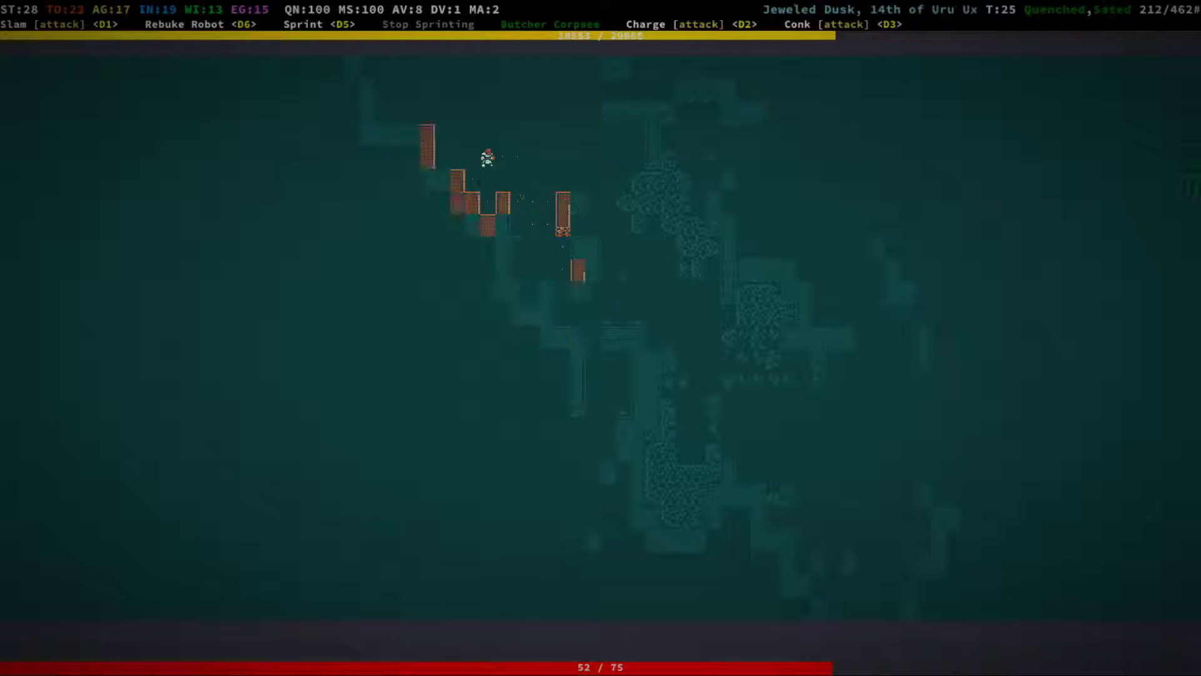
key("KP_7")
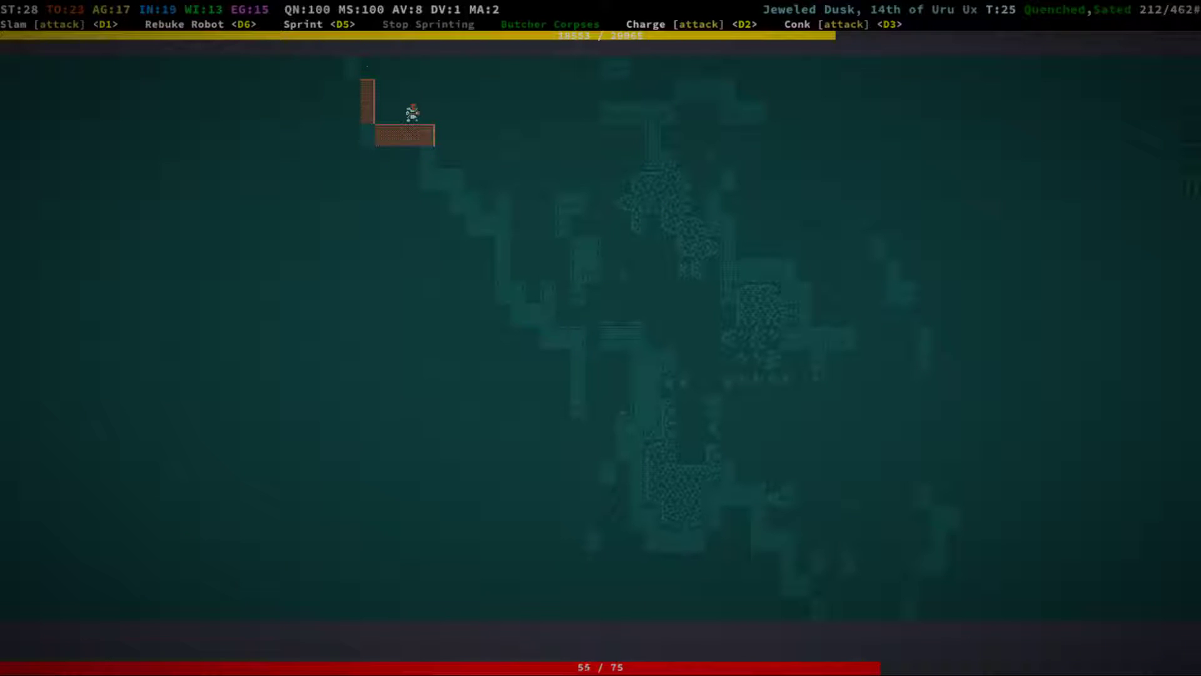
key("KP_6")
key("e")
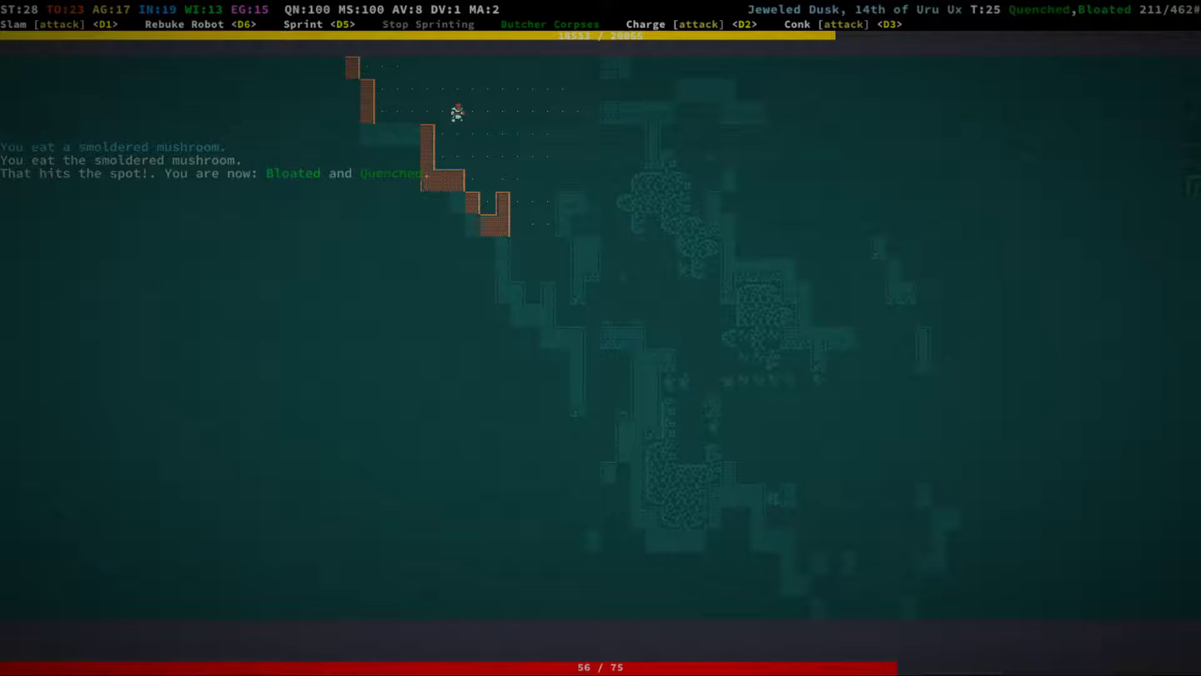
Travel down-right and then south through the cave into the corridor.
key("KP_3")
key("KP_3")
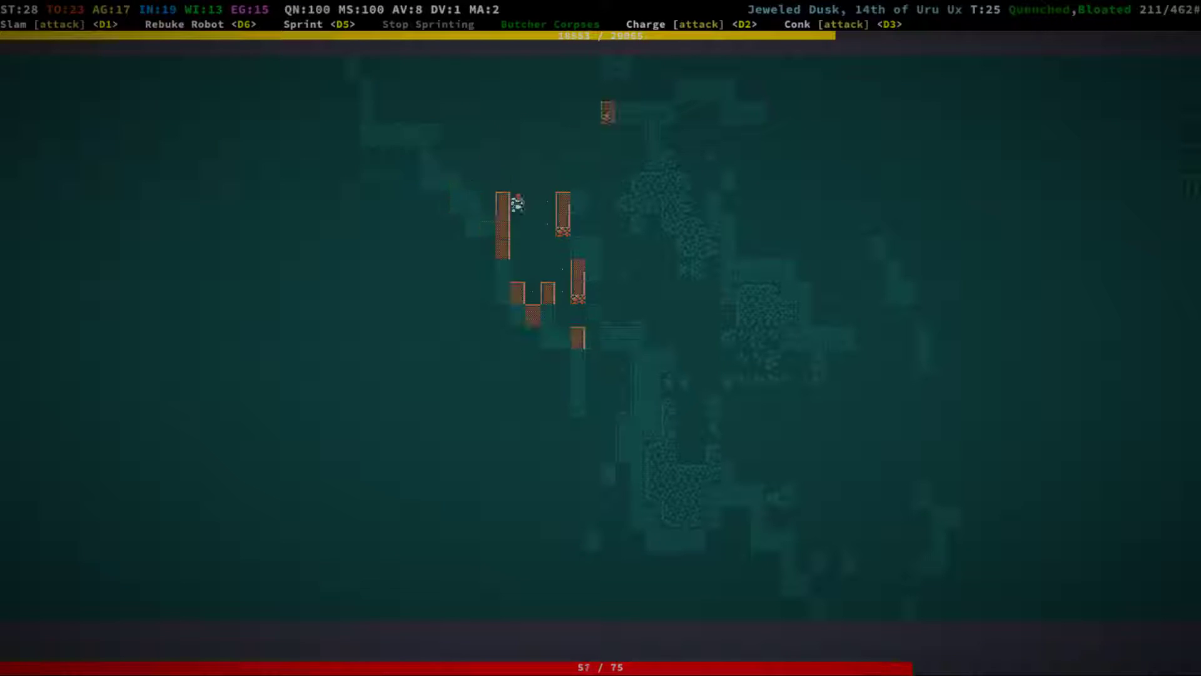
key("KP_3")
key("KP_3")
key("KP_2")
key("KP_2")
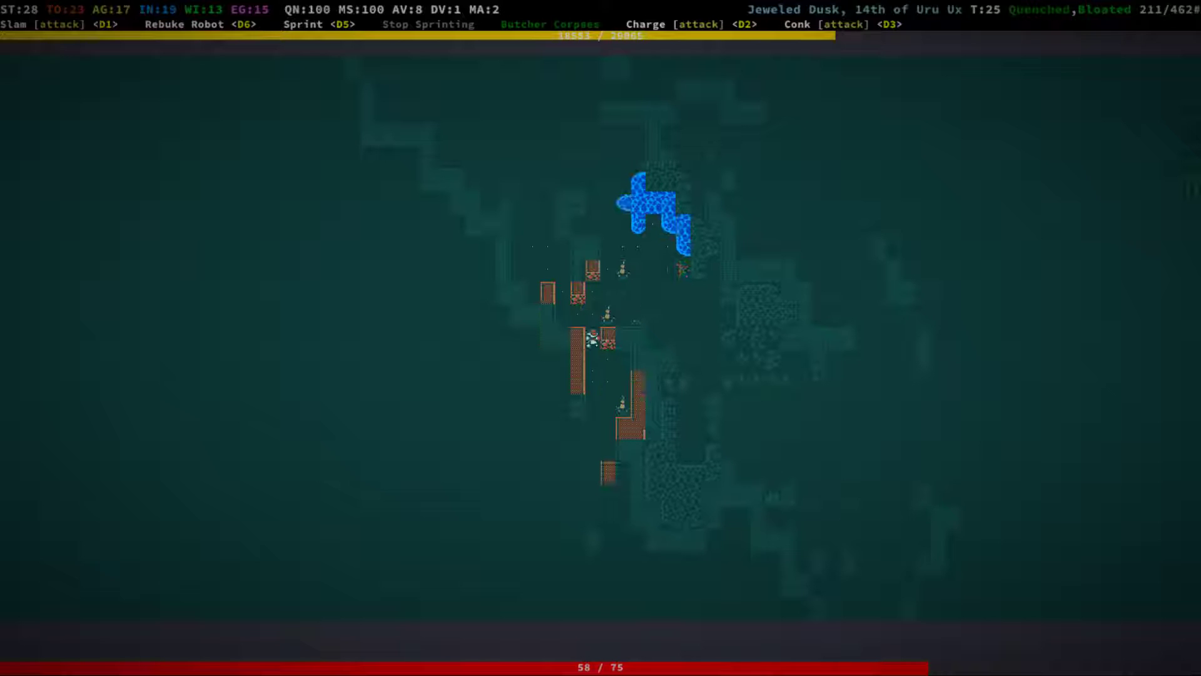
key("KP_2")
key("KP_2")
key("KP_2")
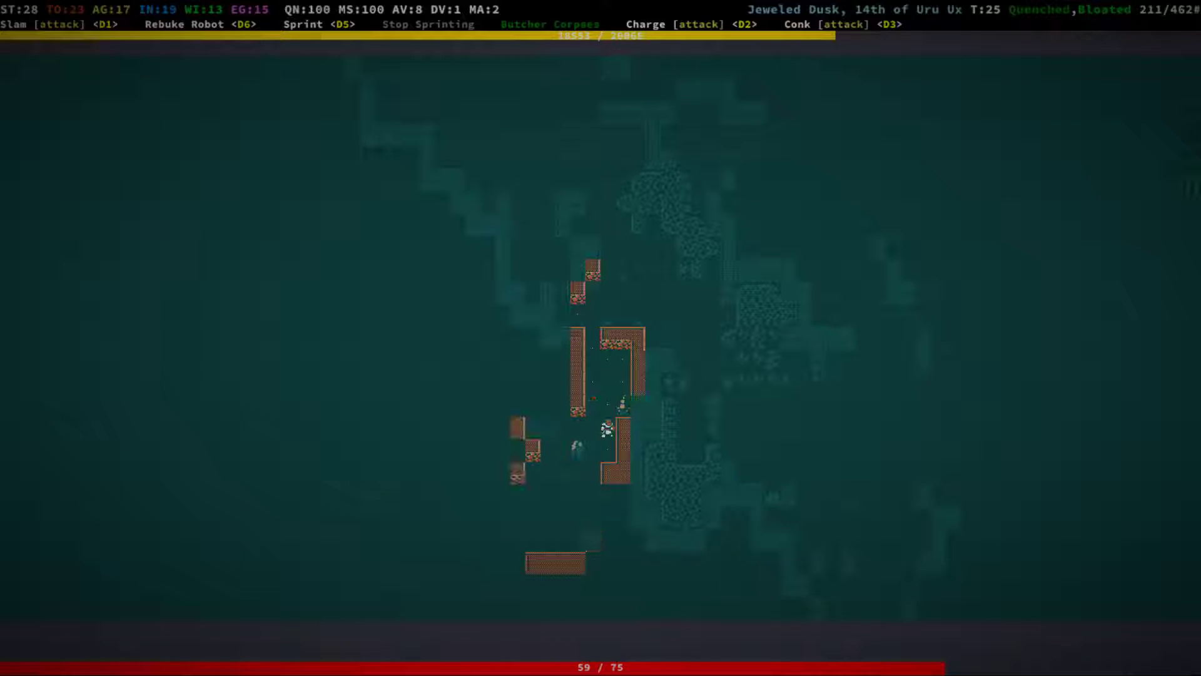
key("KP_1")
key("KP_2")
Enter the room, kill the baboon, and strike the shale wall.
key("KP_1")
key("KP_1")
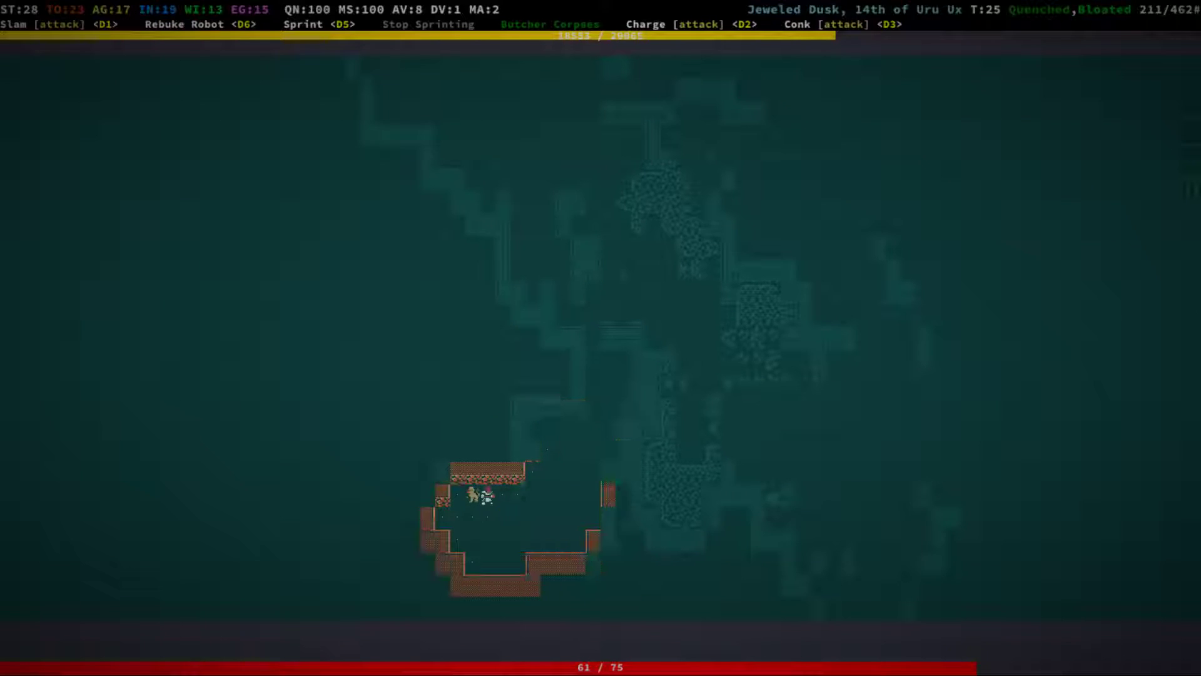
key("KP_4")
key("KP_4")
key("KP_4")
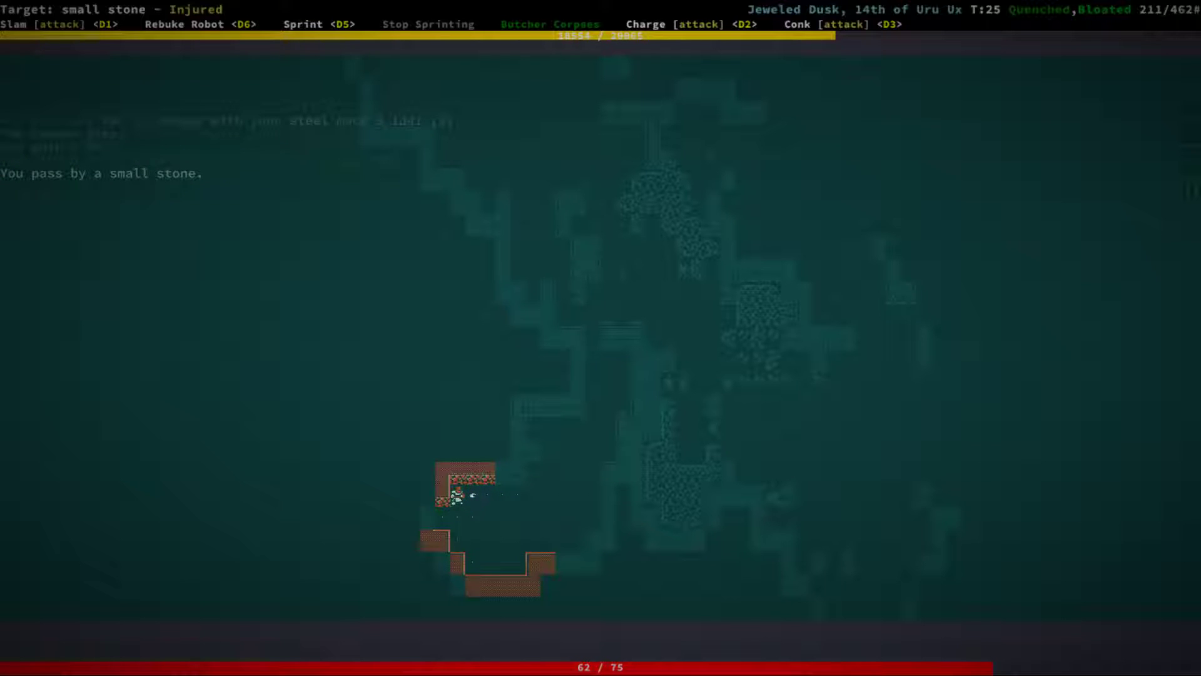
key("KP_2")
key("KP_9")
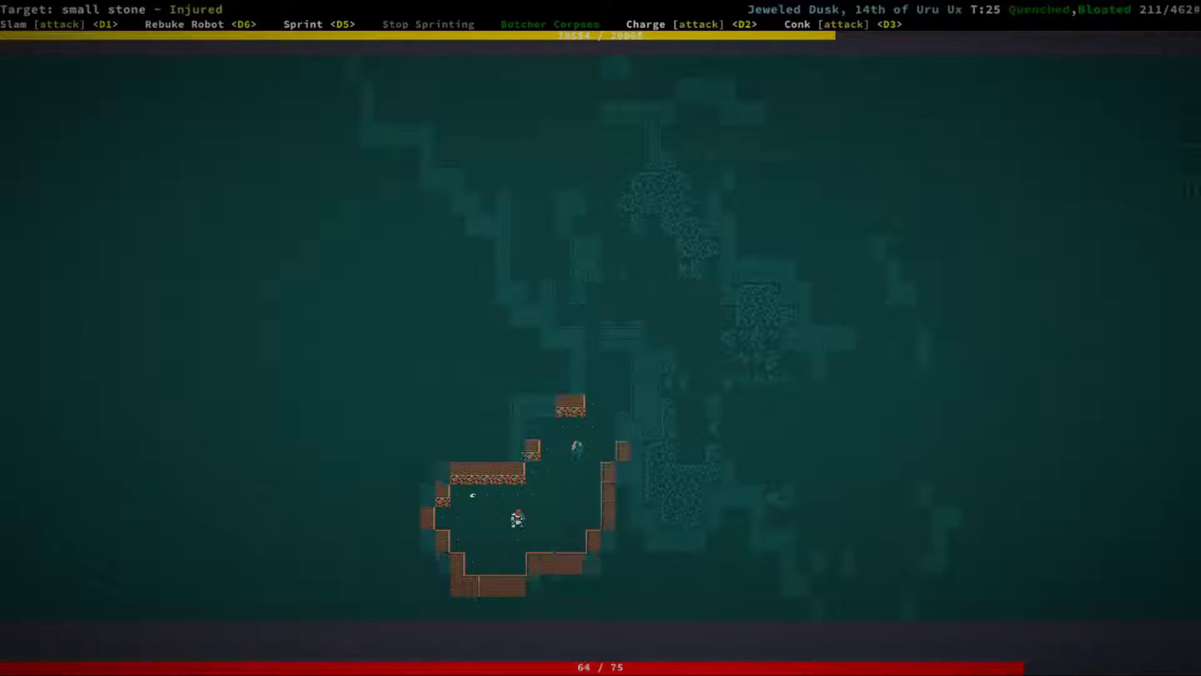
key("KP_8")
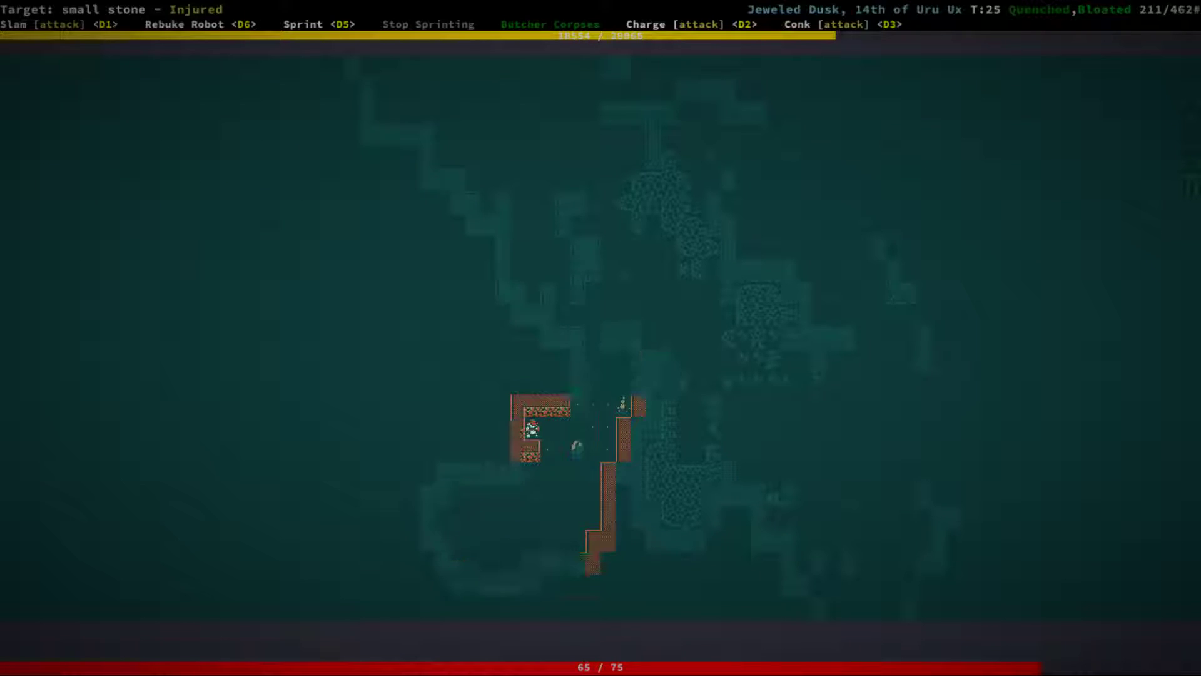
key("KP_4")
key("KP_4")
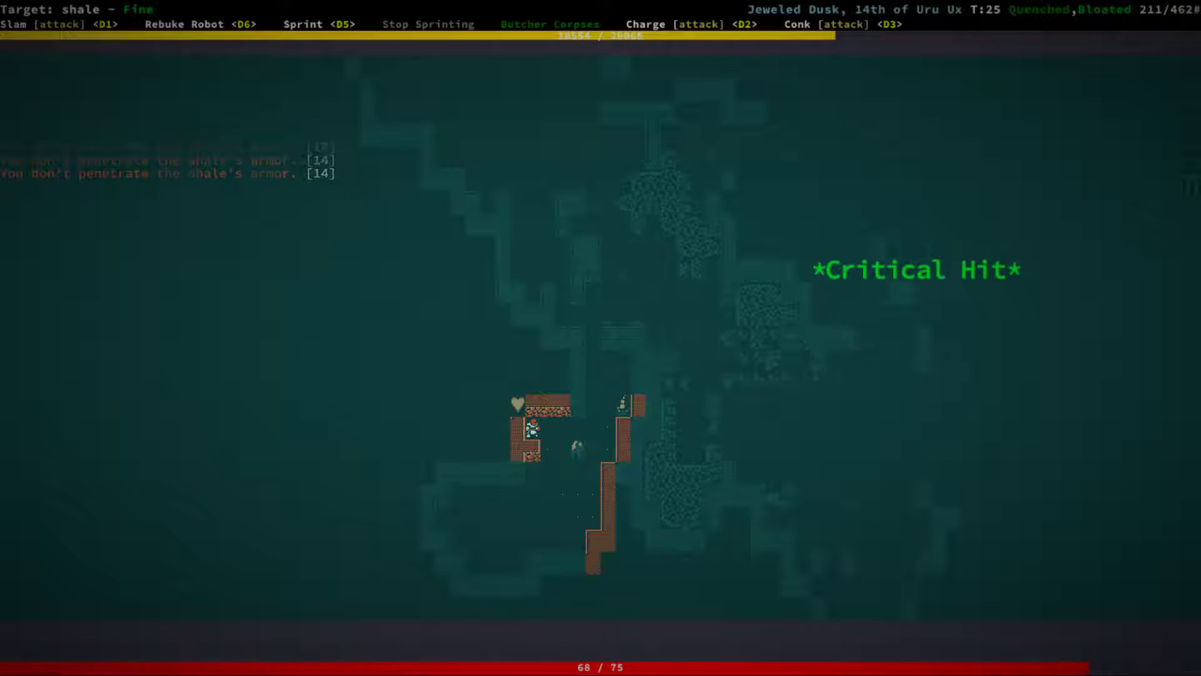
Move up to the shale blocking the corridor.
key("KP_9")
key("KP_8")
key("KP_8")
key("KP_8")
key("KP_8")
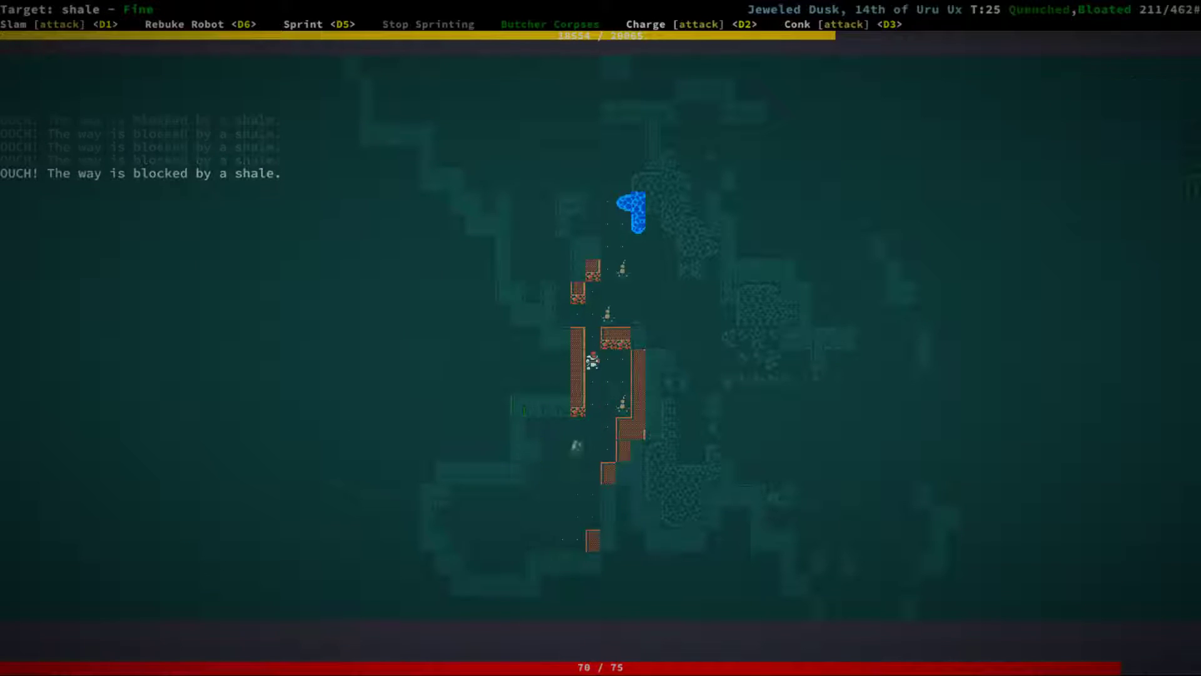
key("KP_8")
key("KP_7")
key("KP_4")
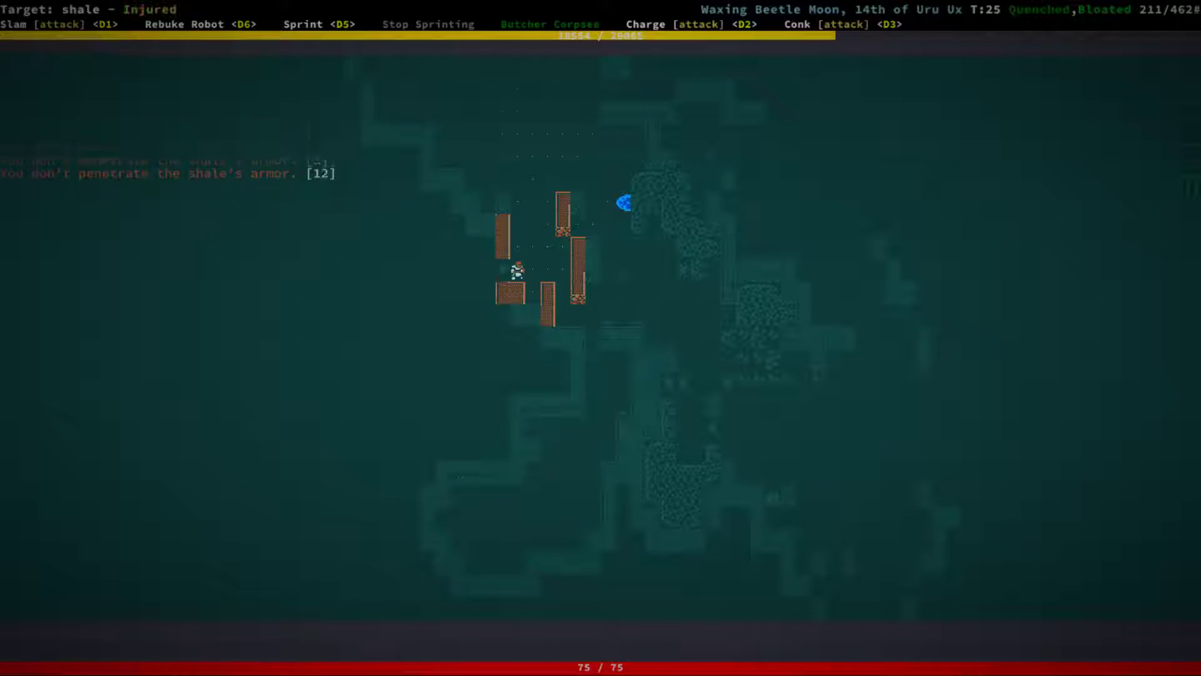
Hammer the shale until it breaks, then sip water at the pool beyond.
key("KP_9")
key("KP_9")
key("KP_9")
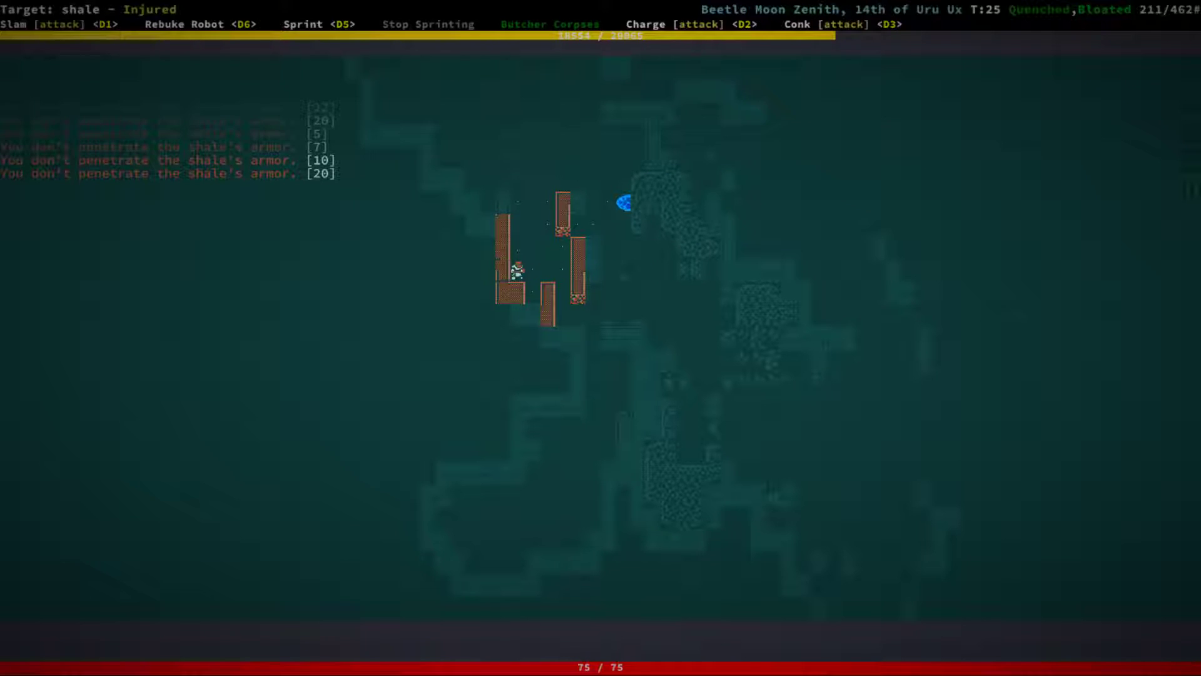
key("KP_9")
key("KP_9")
key("KP_9")
key("KP_9")
key("KP_9")
key("KP_9")
key("KP_9")
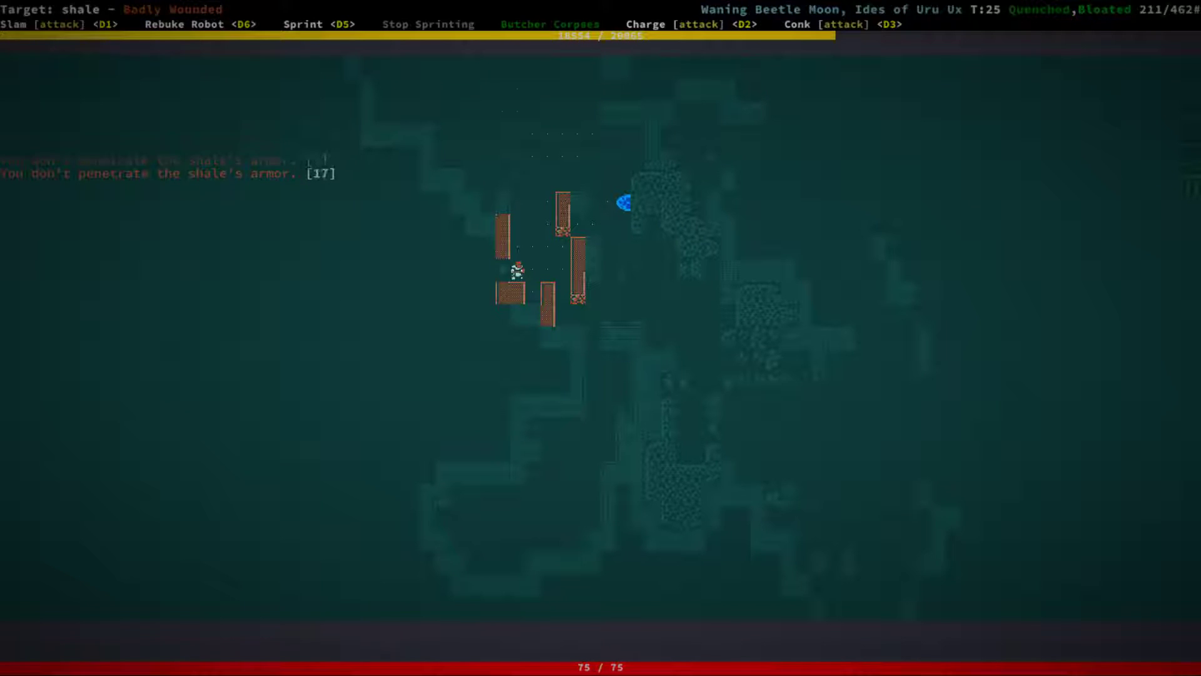
key("KP_9")
key("KP_9")
key("KP_9")
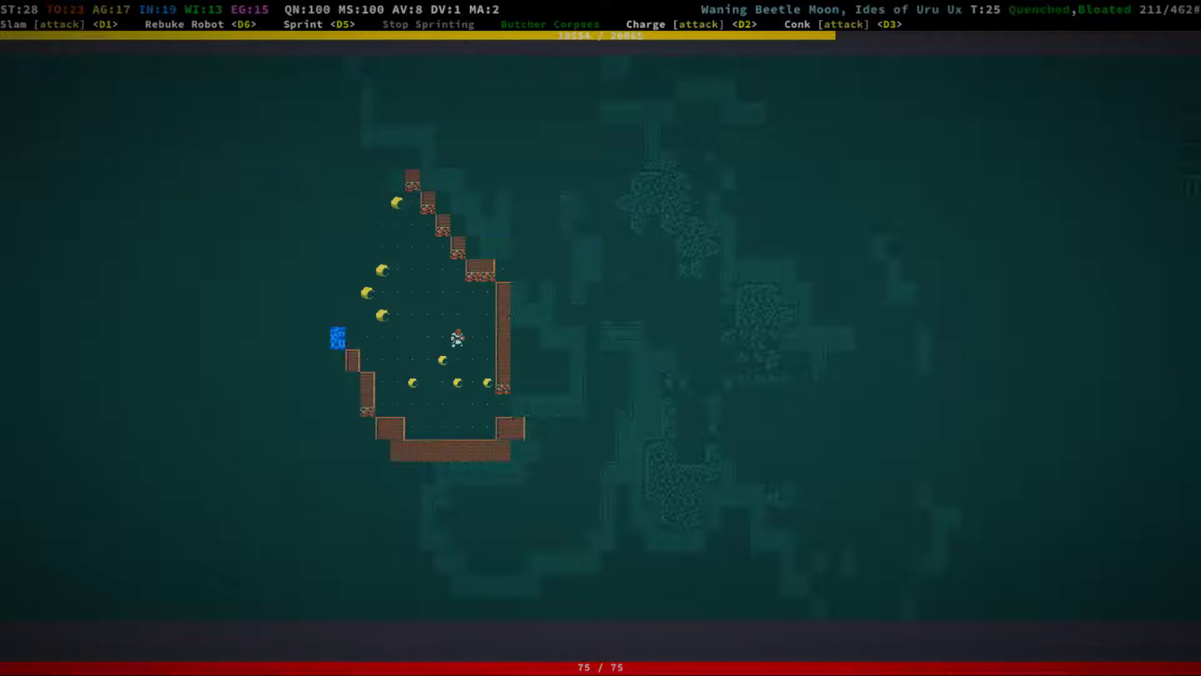
key("KP_9")
key("KP_7")
key("KP_7")
key("KP_7")
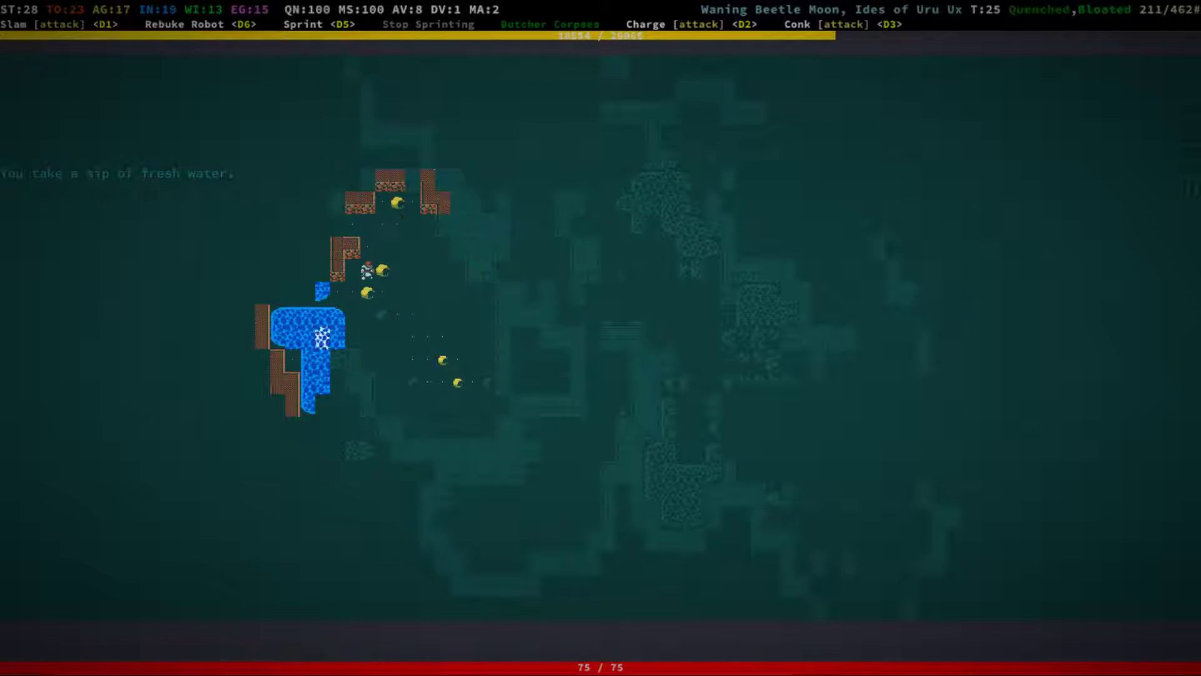
Walk down along the pool and attack the shale beside it.
key("KP_1")
key("KP_1")
key("KP_2")
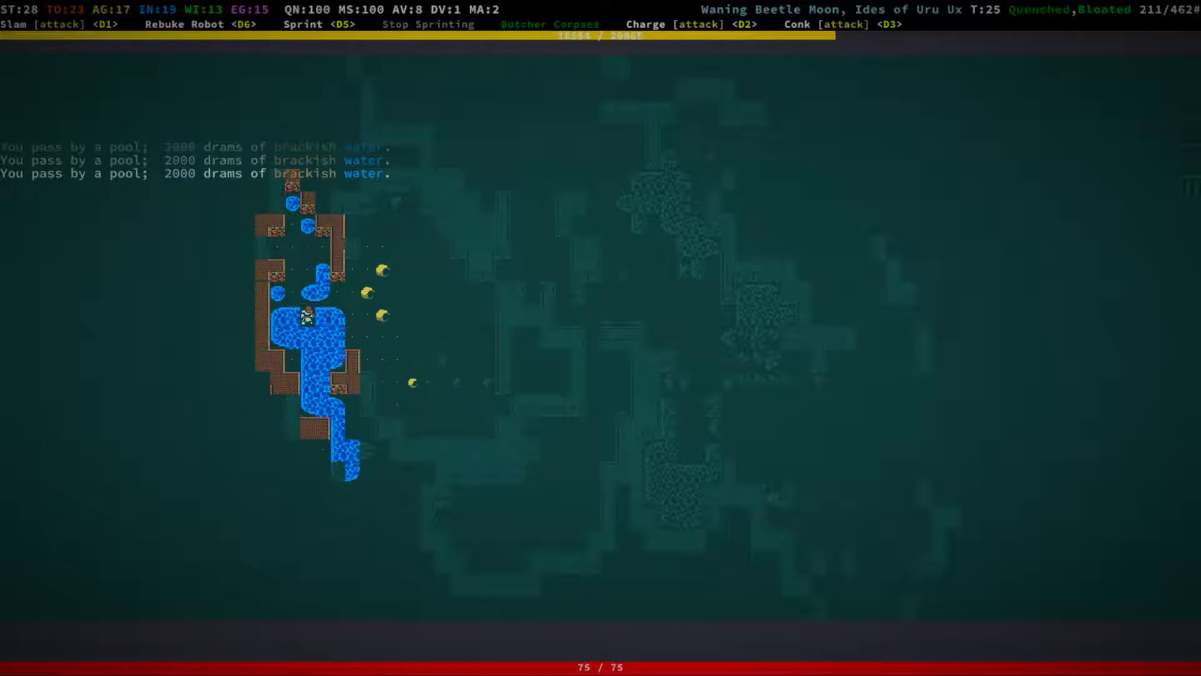
key("KP_2")
key("KP_2")
key("KP_2")
key("KP_2")
key("ctrl+KP_1")
key("ctrl+KP_1")
key("ctrl+KP_1")
key("ctrl+KP_1")
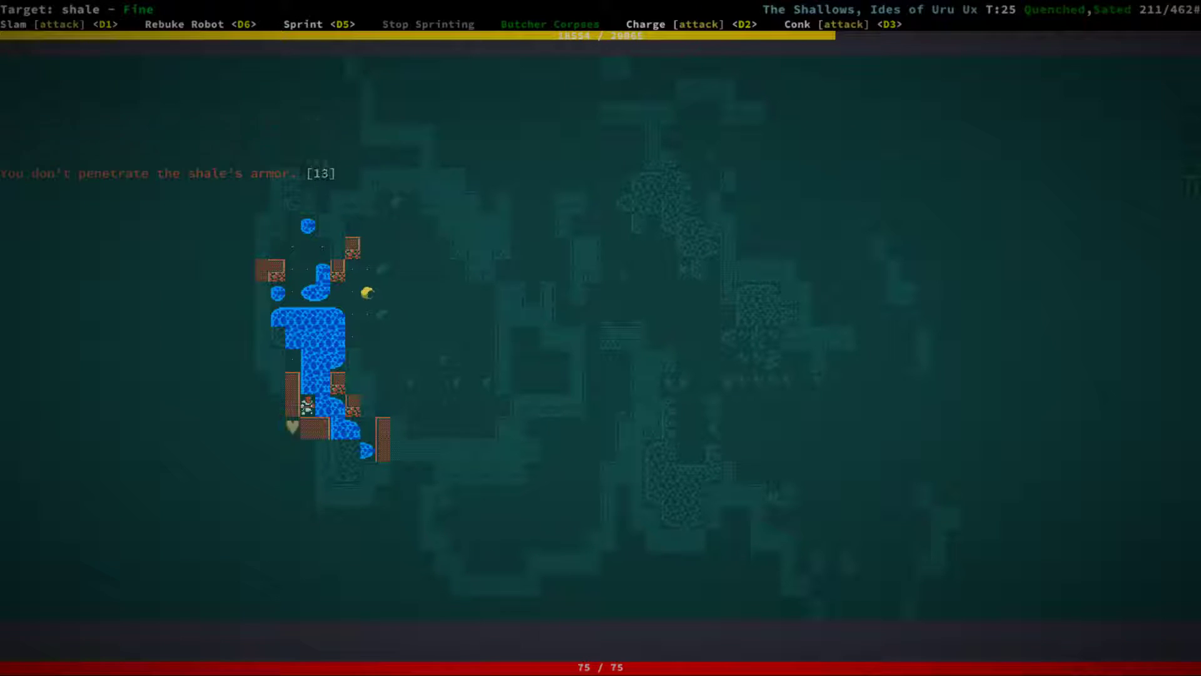
Equip the pickaxe into the left hand from the inventory.
key("i")
key("KP_2")
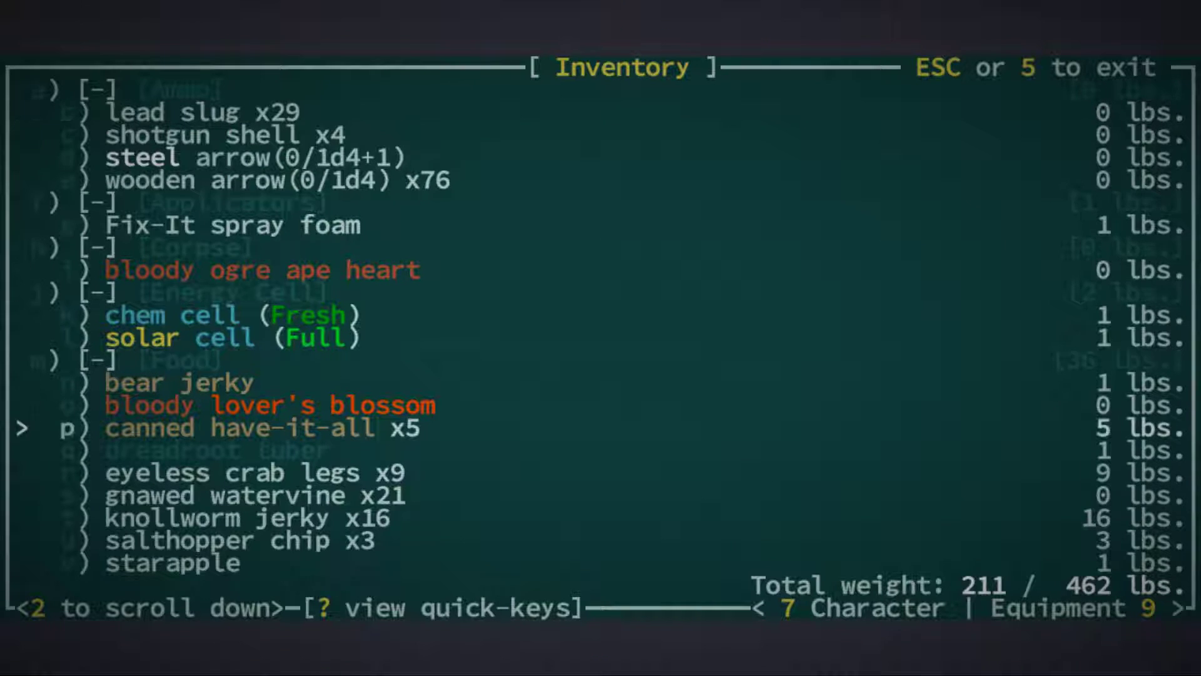
key("Page_Down")
key("Page_Down")
key("Page_Down")
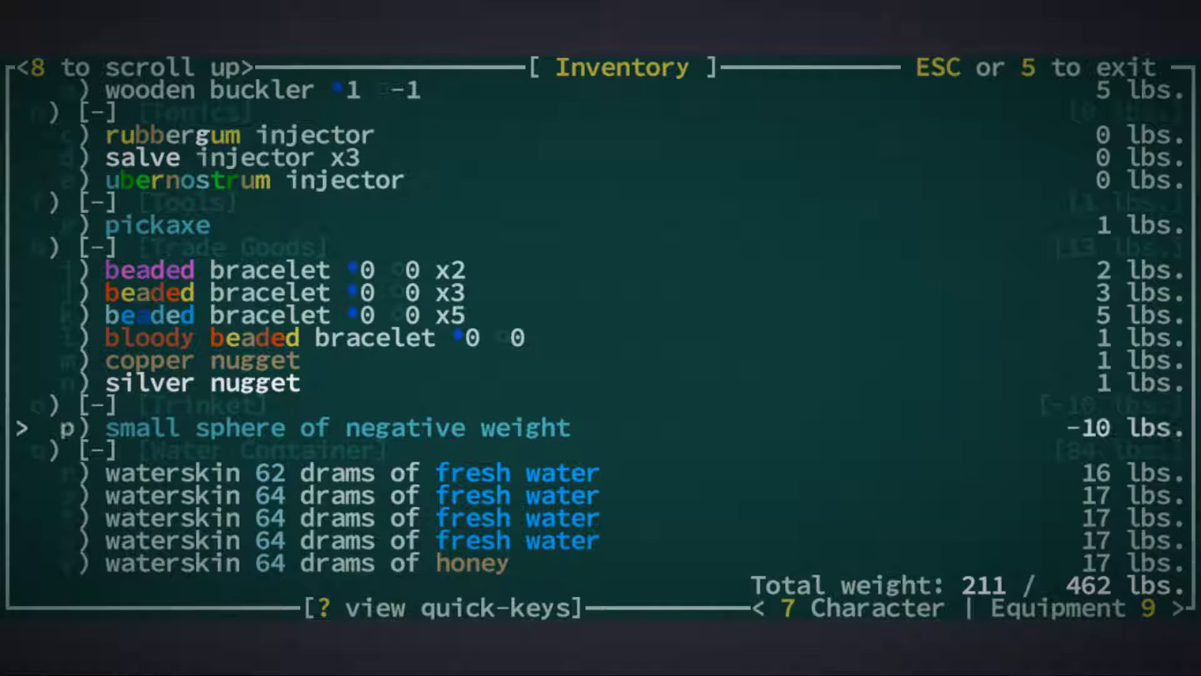
key("Page_Up")
key("g")
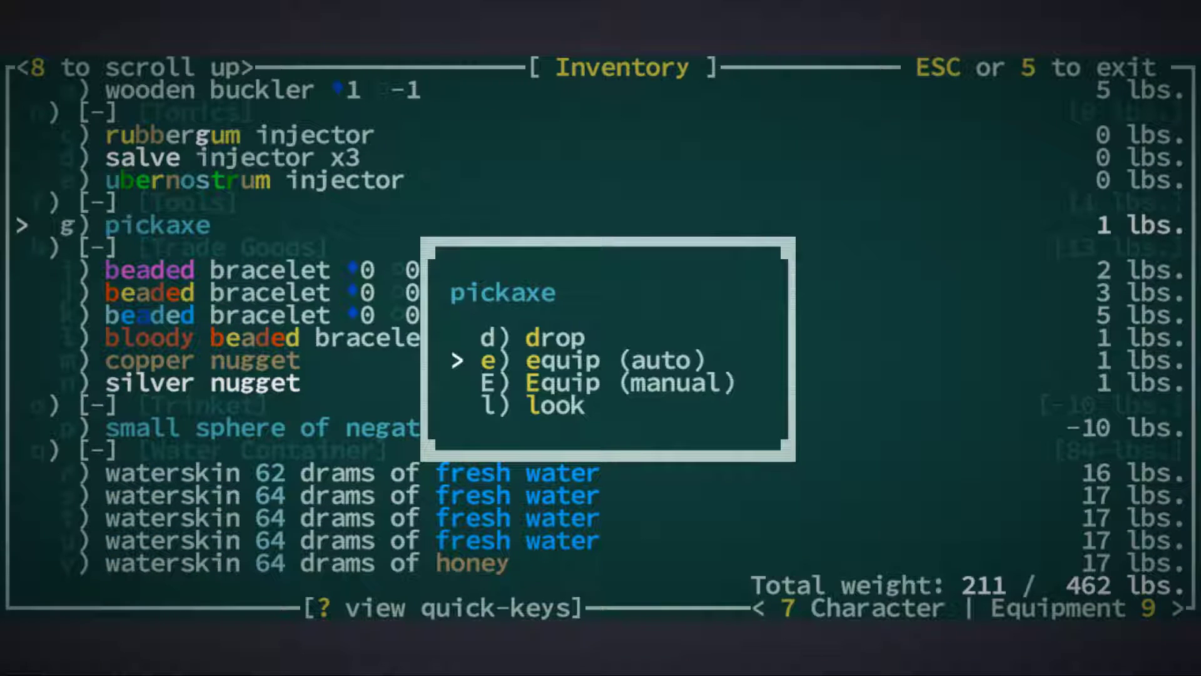
key("Down")
key("Return")
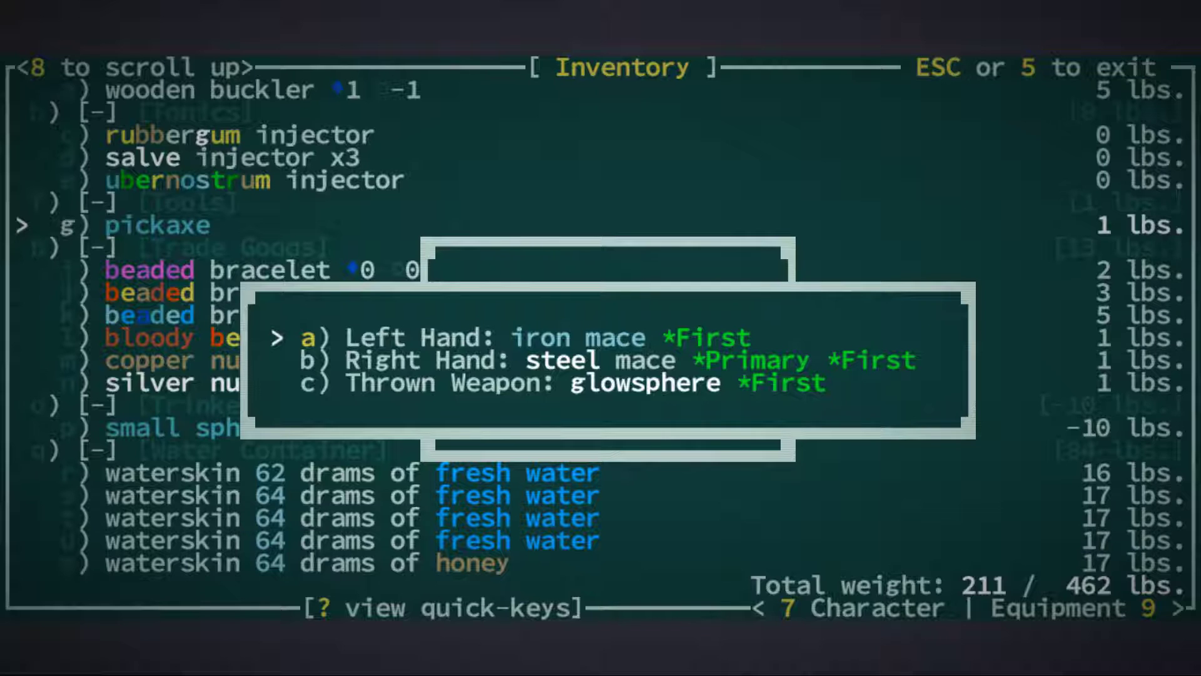
key("a")
key("Escape")
Review the equipped gear and strike the shale wall.
key("e")
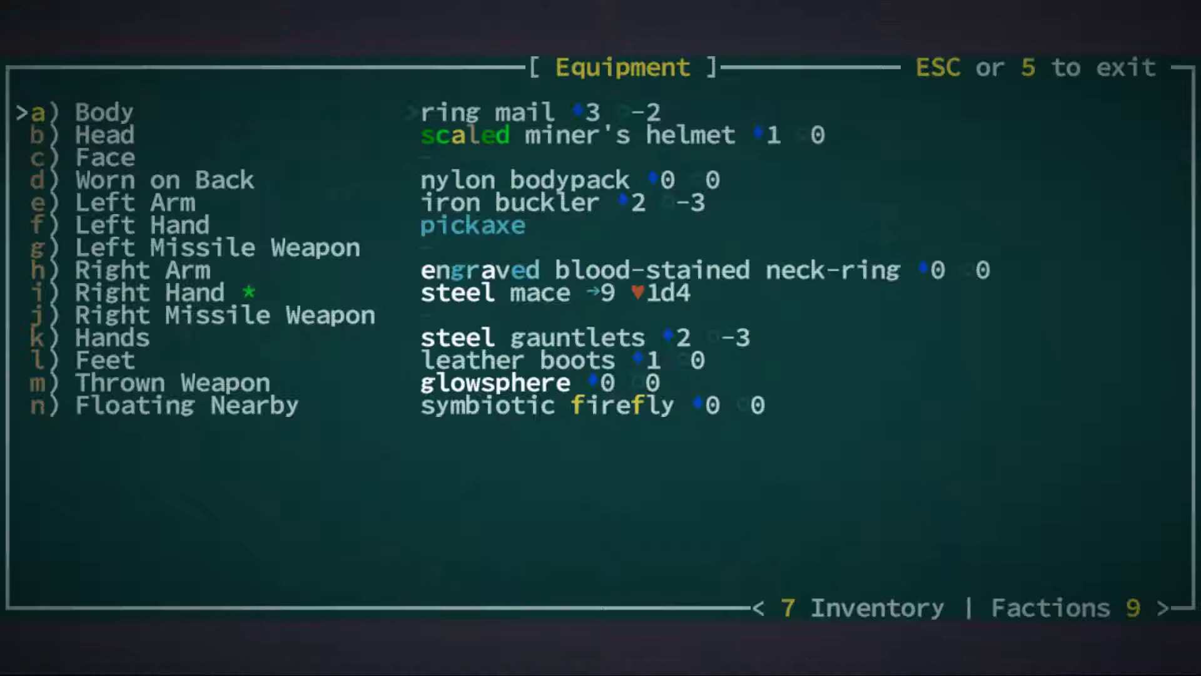
key("Escape")
key("Up")
key("Up")
key("Up")
key("Up")
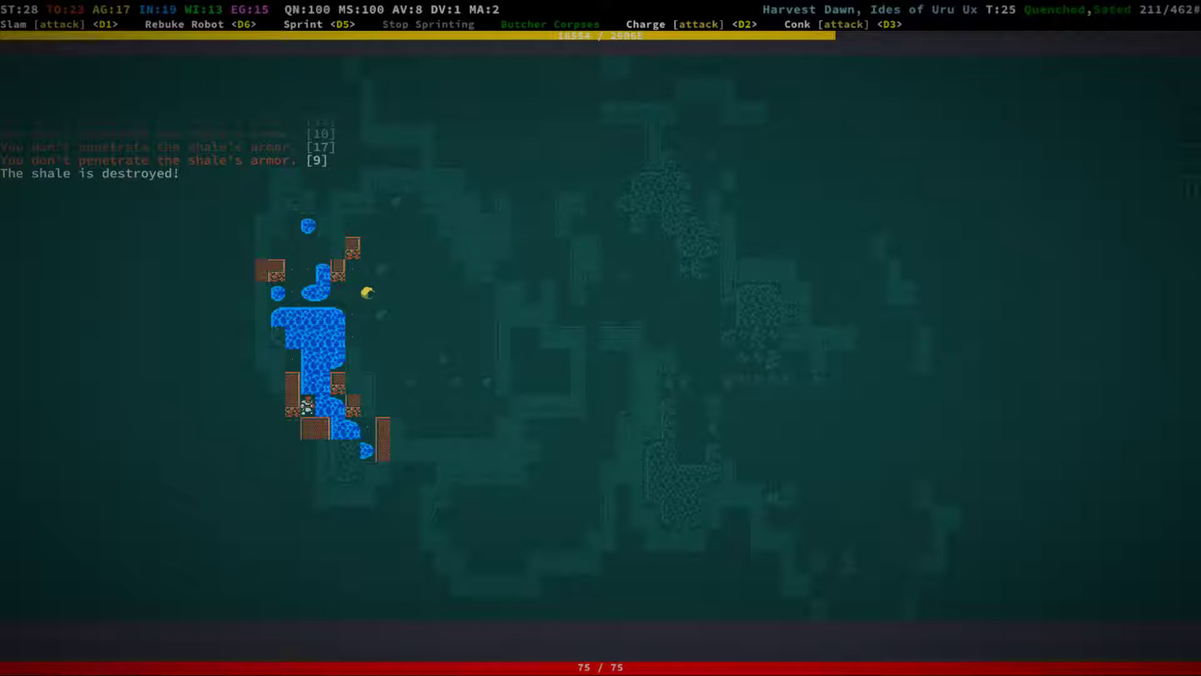
key("i")
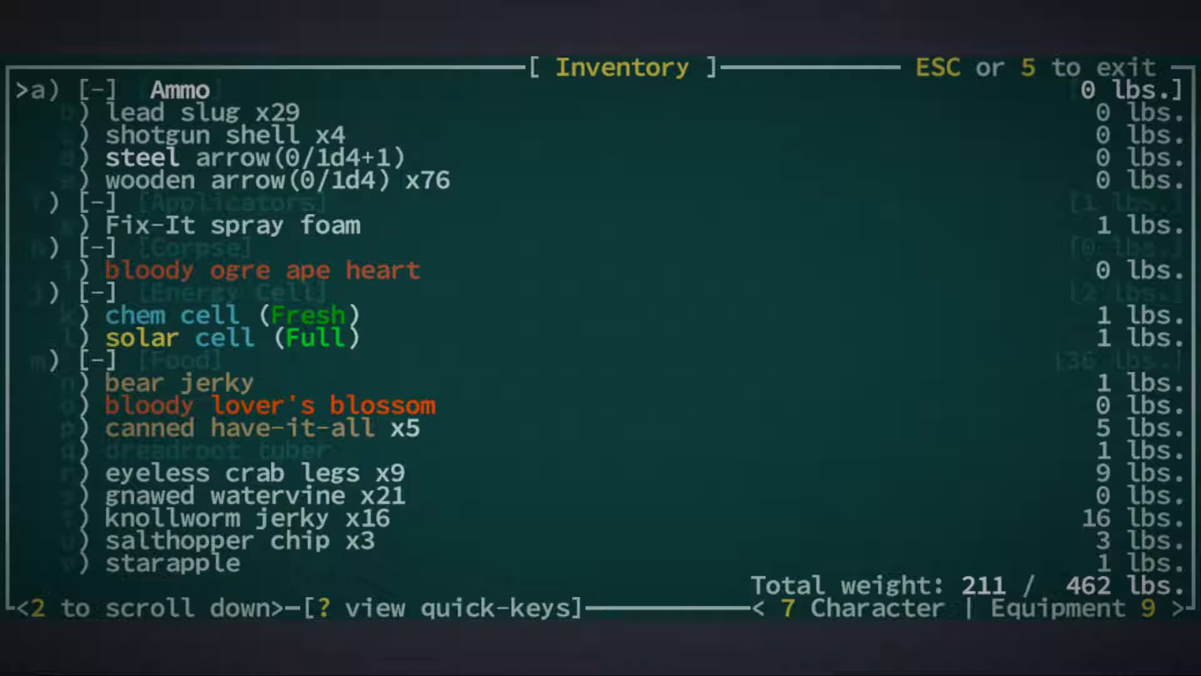
key("Escape")
Look at the equipped pickaxe's description, then close it.
key("e")
key("Down")
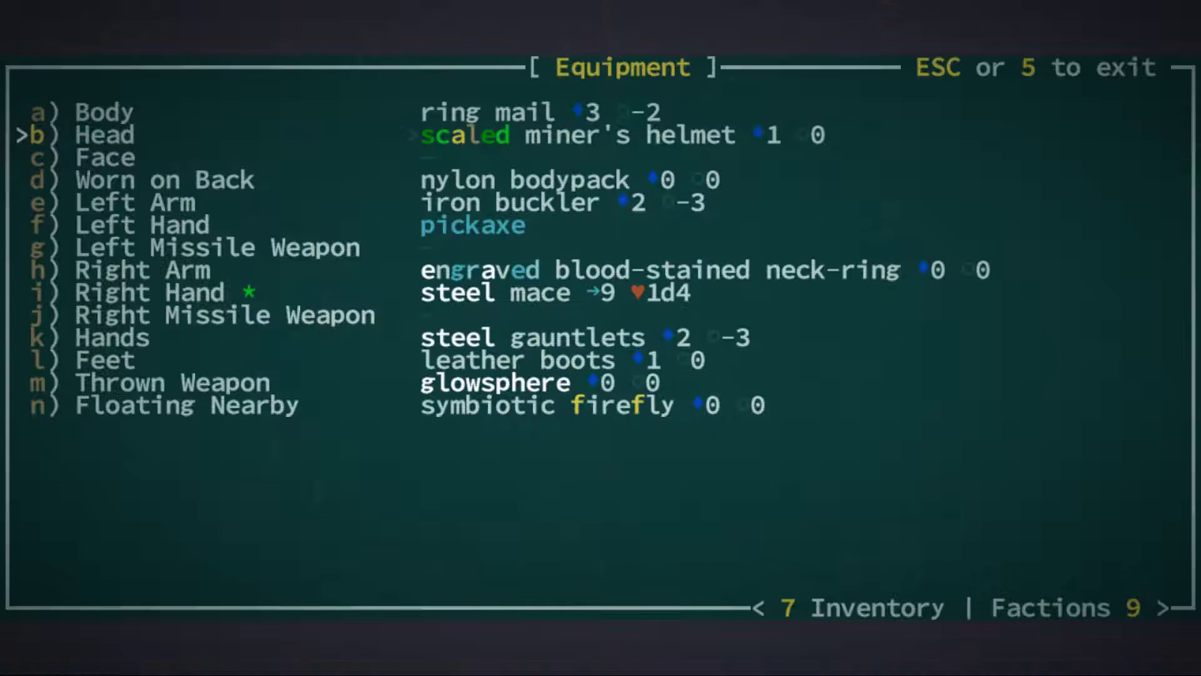
key("Return")
key("Down")
key("Return")
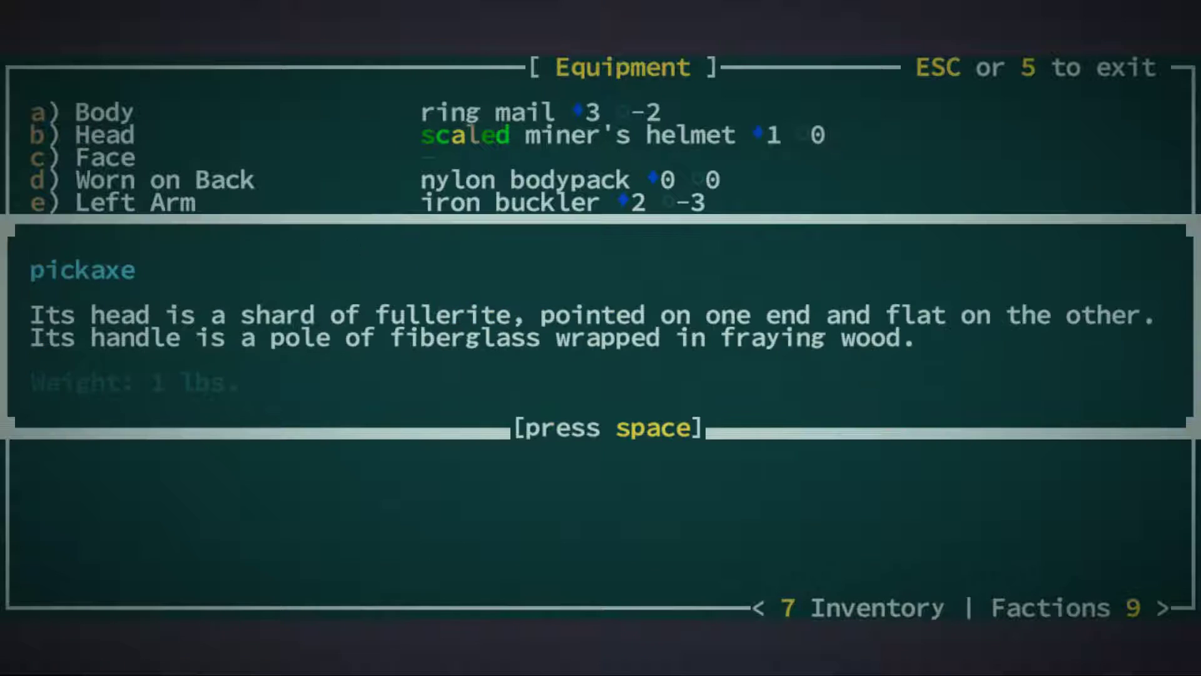
key("space")
Walk west past the pool and dig north through the shale into a new room.
key("Escape")
key("Left")
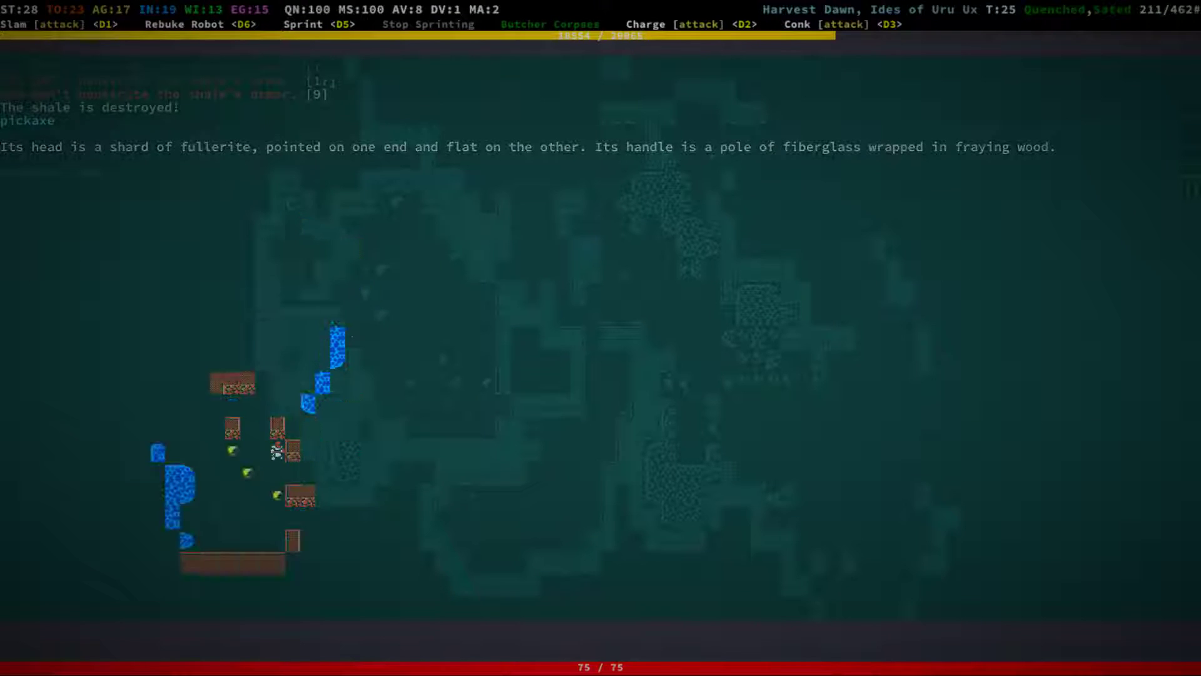
key("Left")
key("Left")
key("Left")
key("Left")
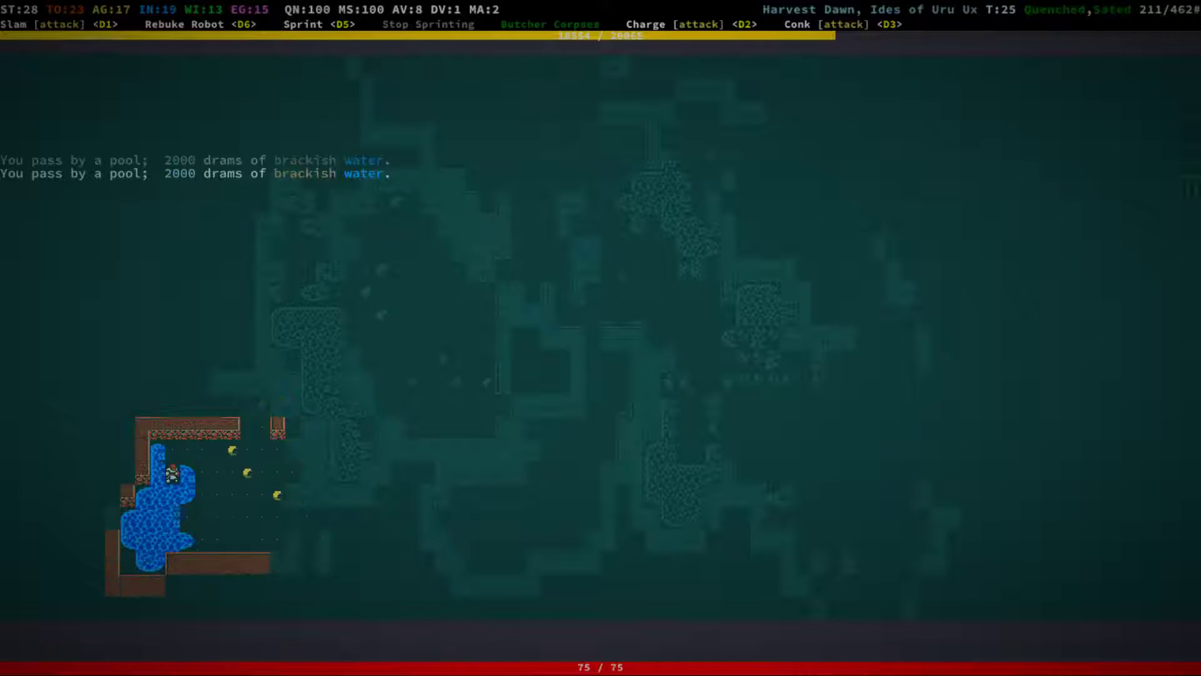
key("Left")
key("Up")
key("Up")
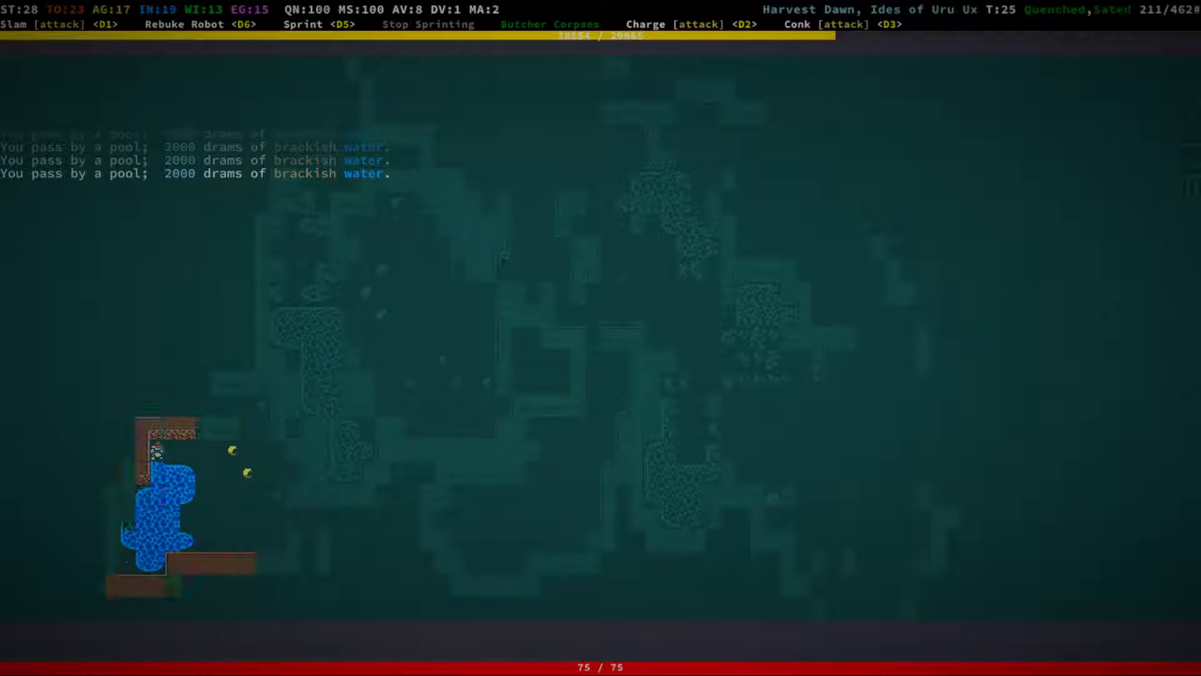
key("Up")
key("Up")
key("Up")
key("Up")
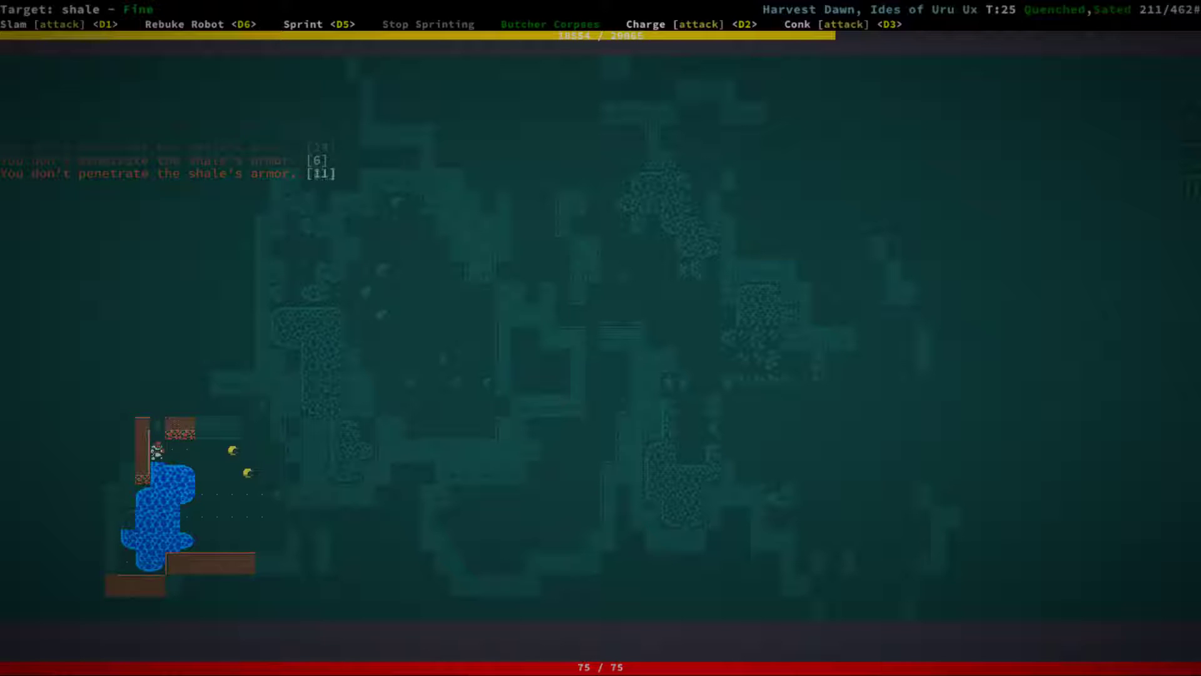
key("Up")
key("Up")
key("Up")
key("Up")
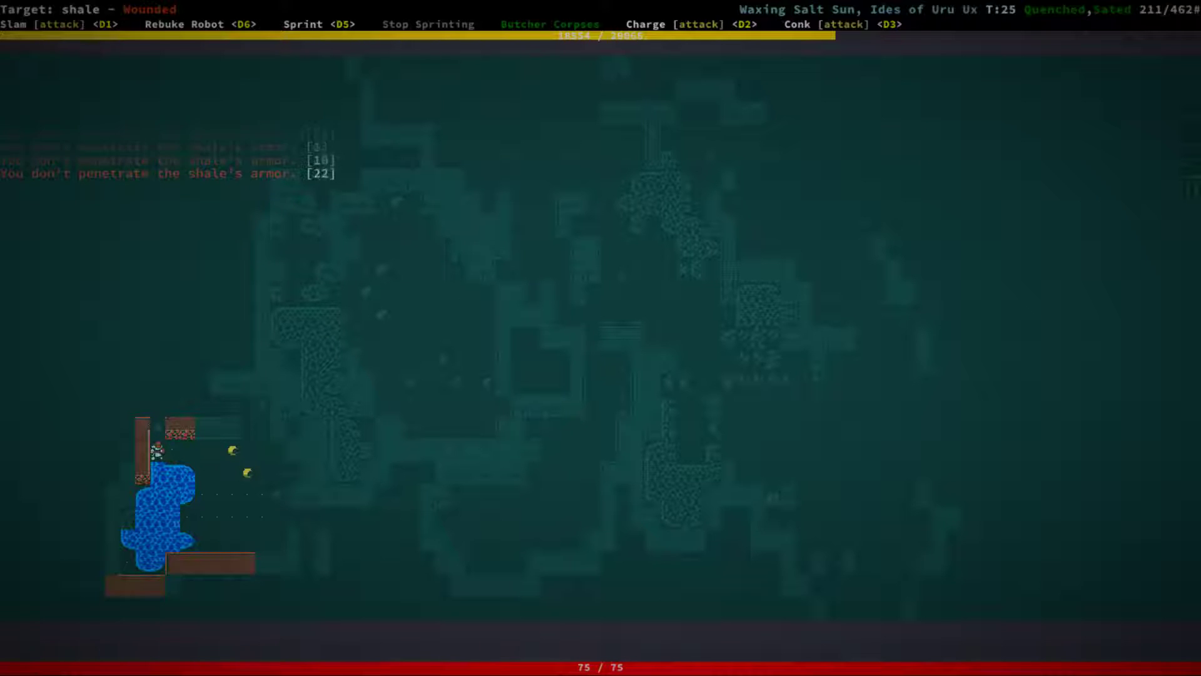
key("Up")
key("Up")
key("Up")
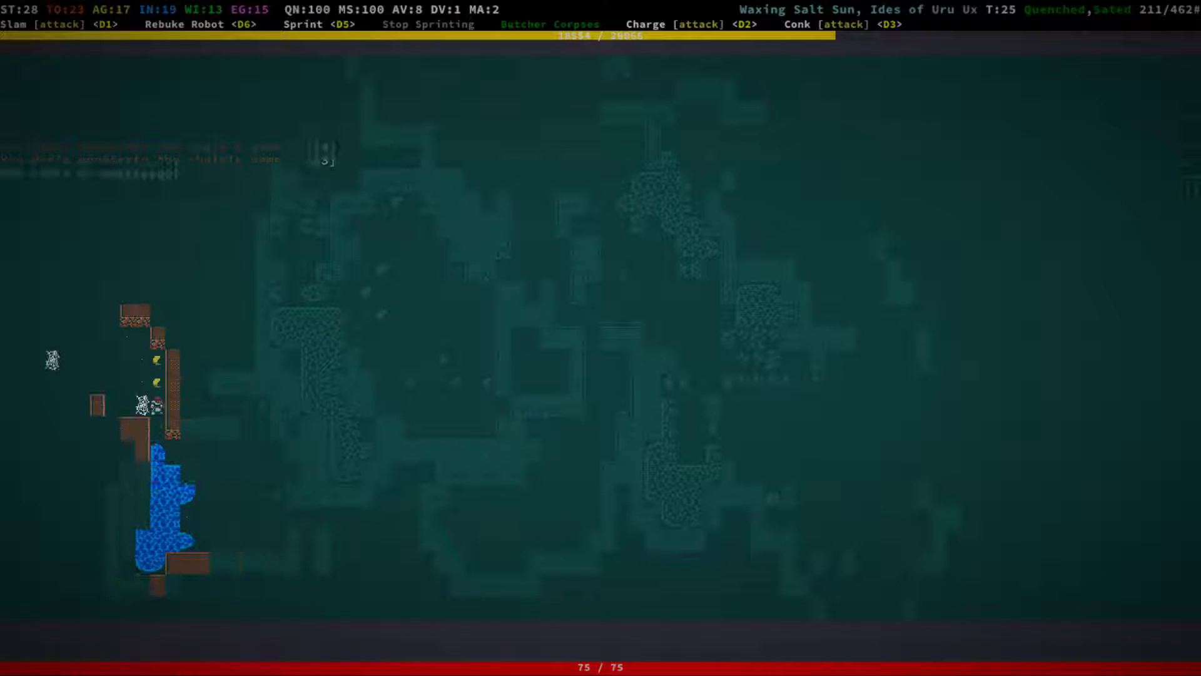
key("Up")
key("Up")
Explore the revealed room and corridor, struggling free of a web.
key("KP_7")
key("KP_1")
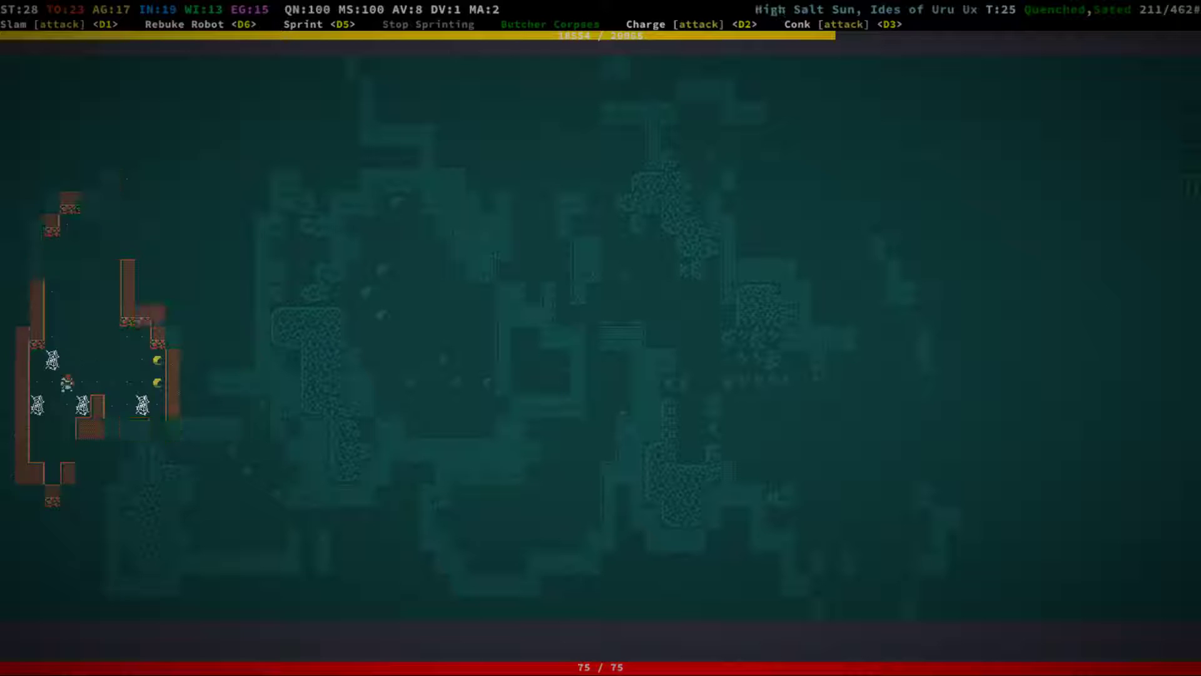
key("KP_1")
key("KP_9")
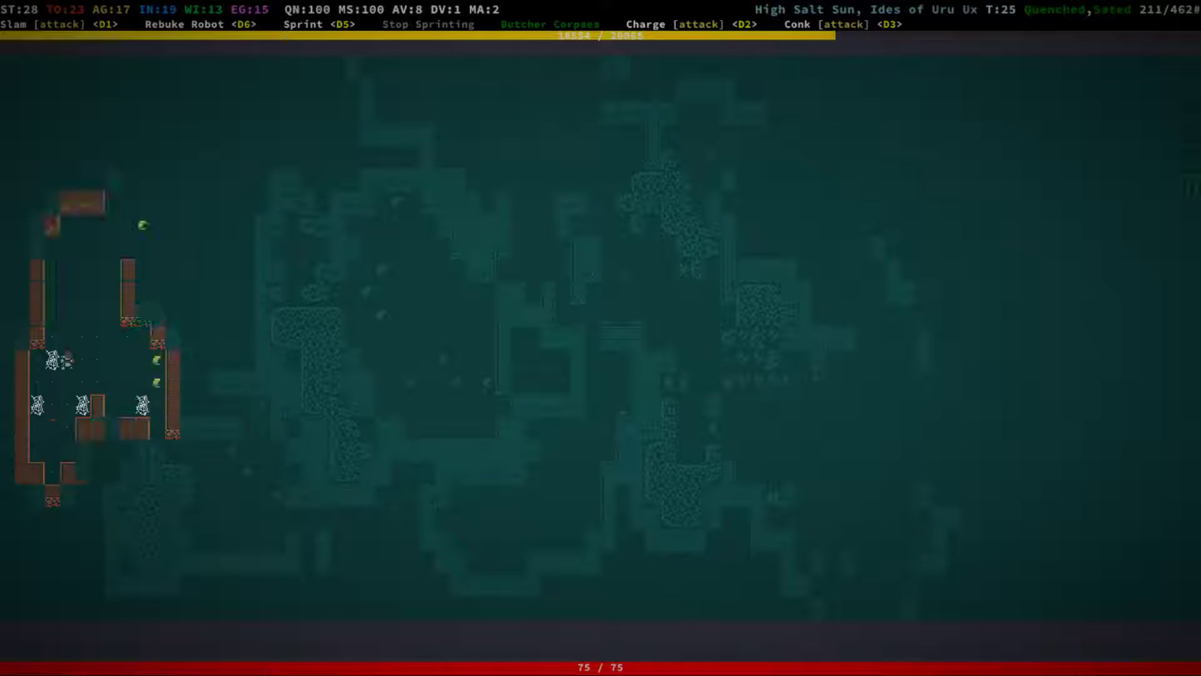
key("Up")
key("Up")
key("KP_9")
key("KP_9")
key("Up")
key("Up")
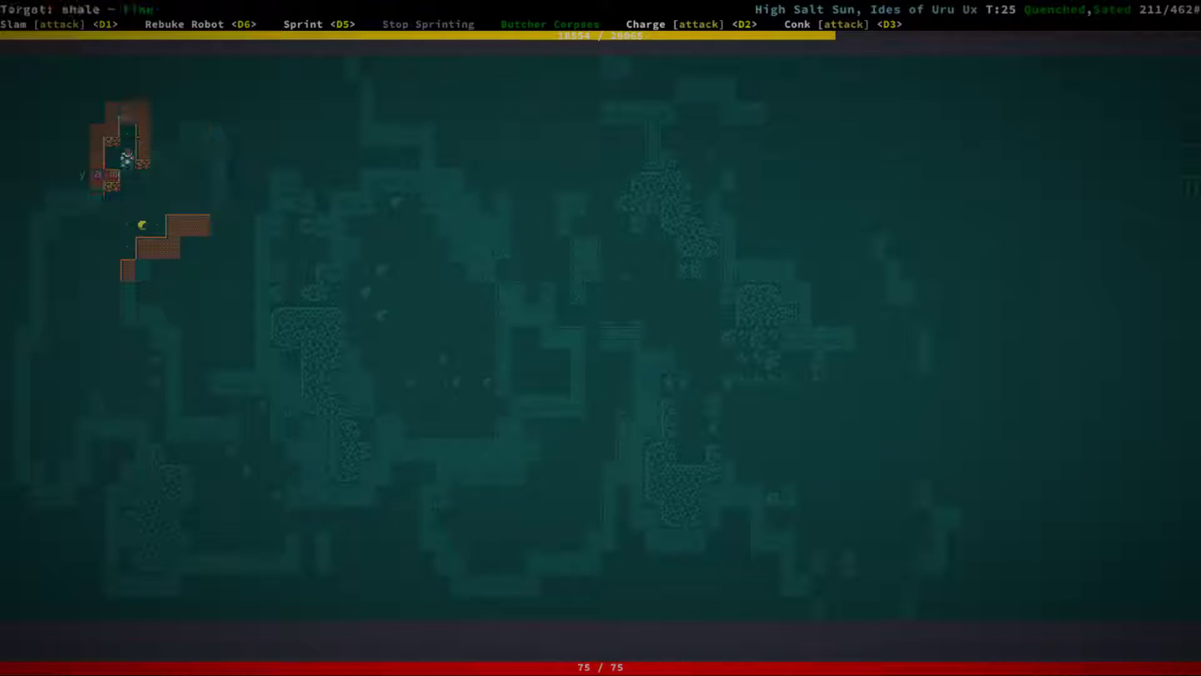
key("KP_1")
key("KP_1")
key("KP_2")
key("KP_2")
key("KP_1")
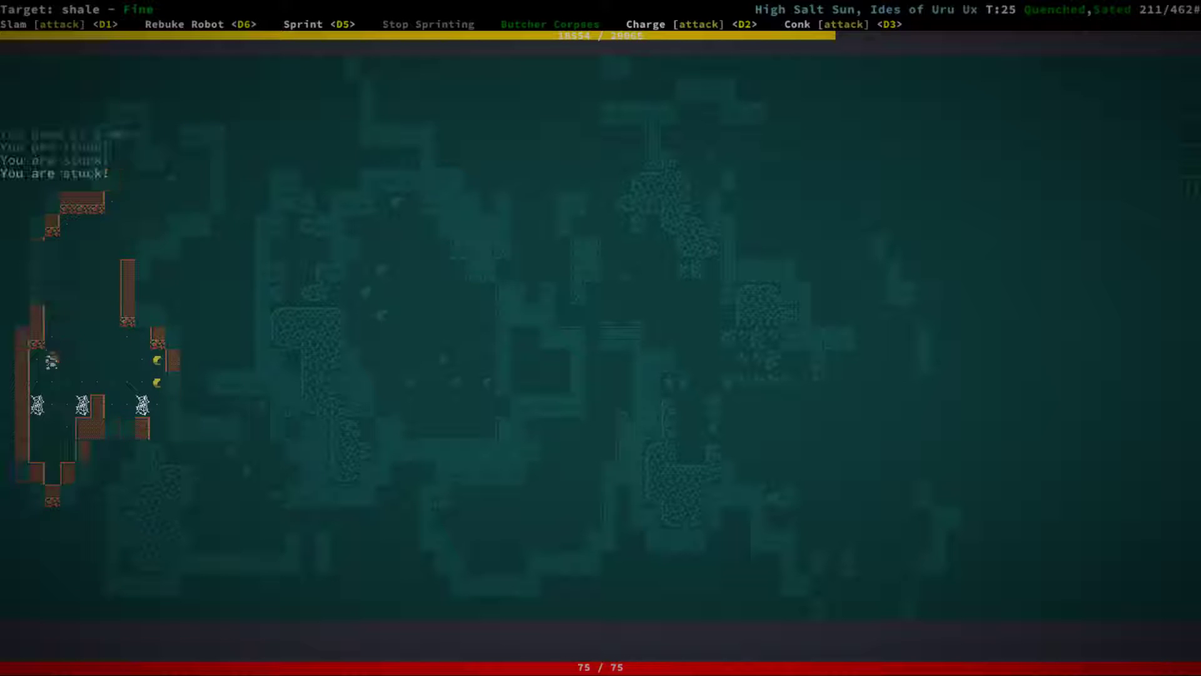
key("KP_2")
key("KP_2")
key("KP_2")
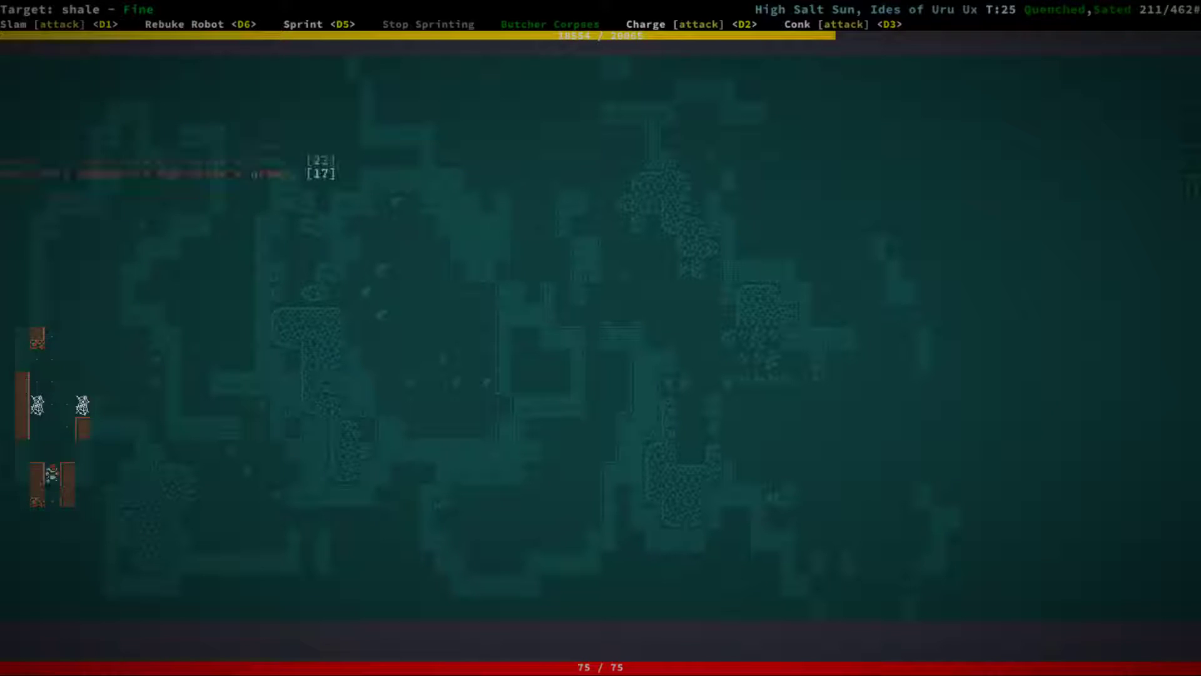
Break through another shale wall and explore toward the pool room.
key("KP_4")
key("KP_4")
key("KP_2")
key("KP_2")
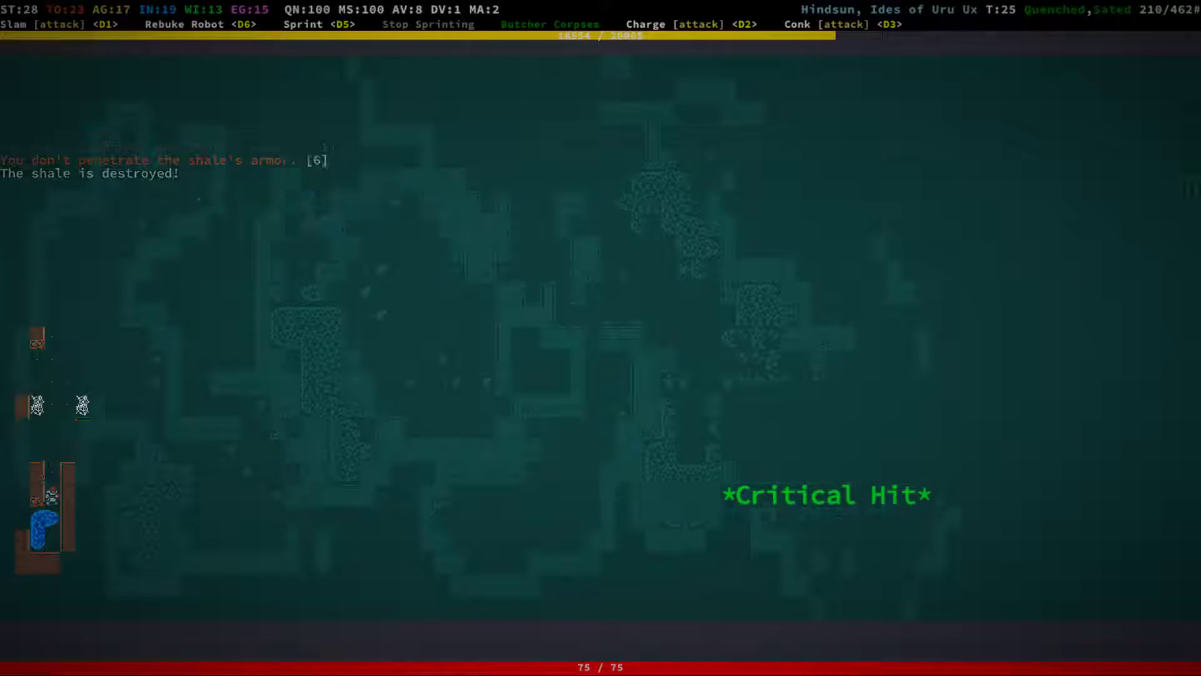
key("KP_2")
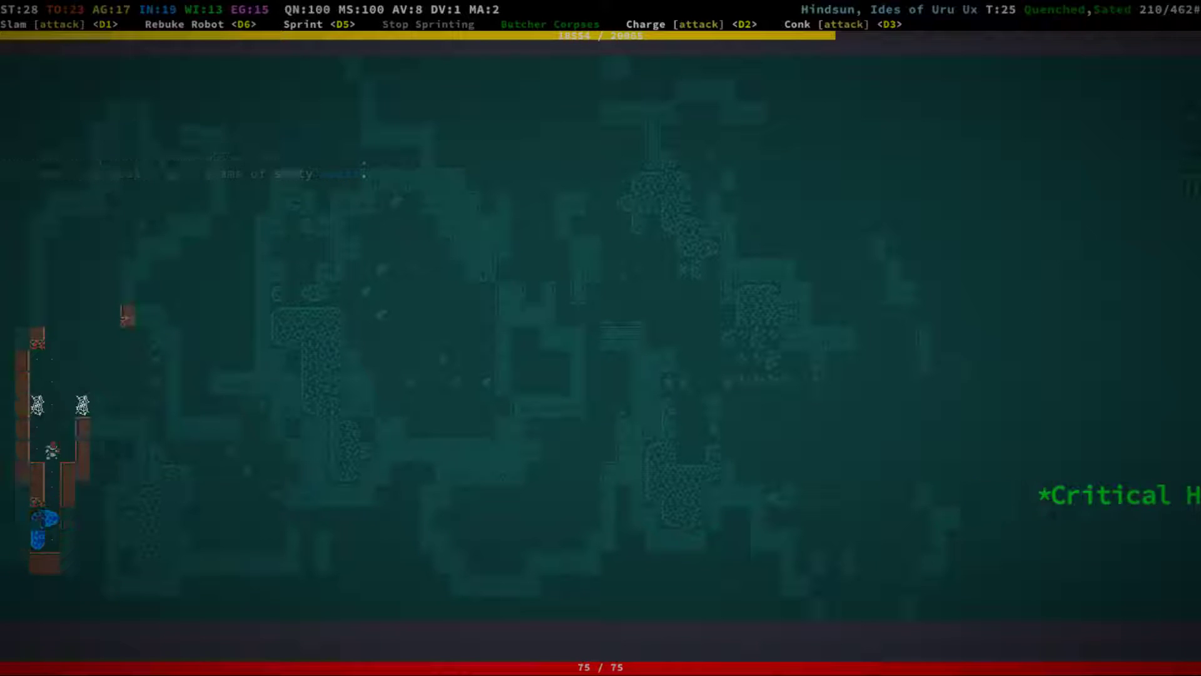
key("KP_8")
key("KP_3")
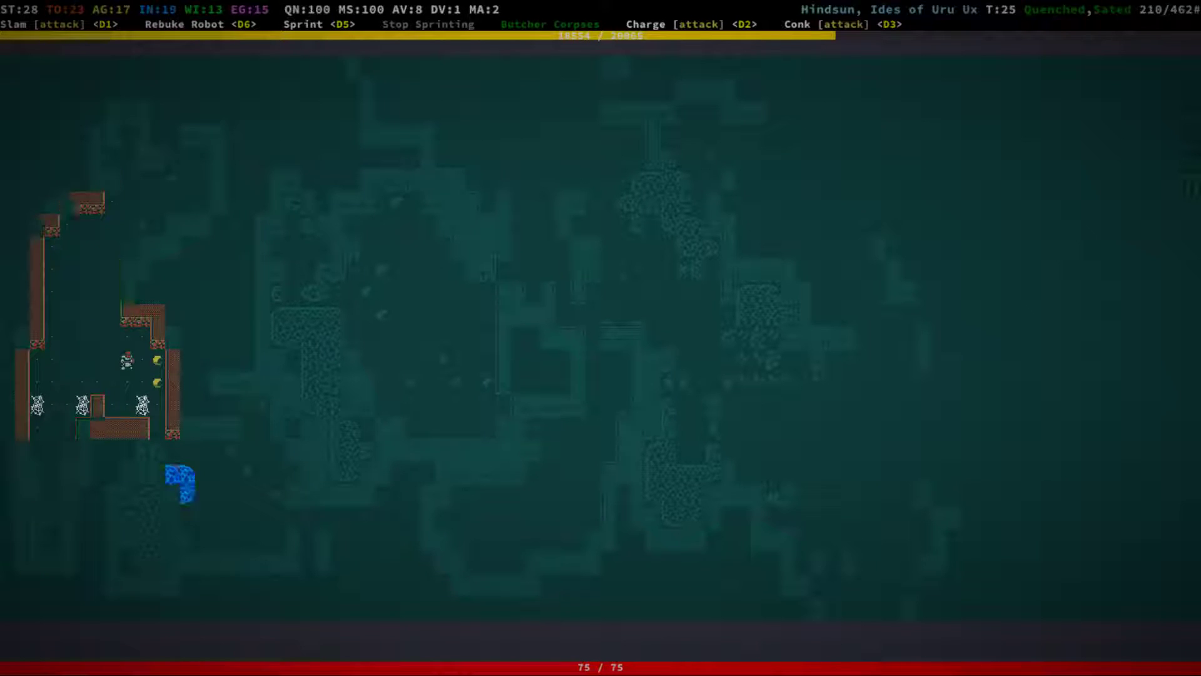
key("KP_2")
key("KP_2")
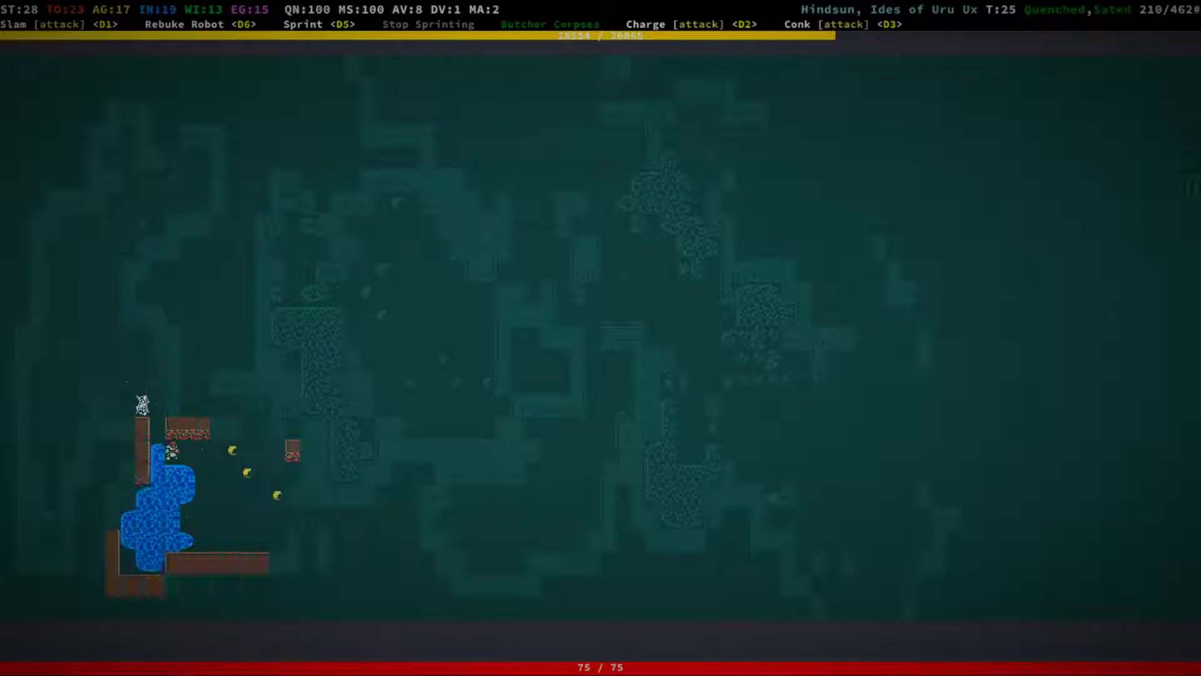
key("KP_3")
Follow the water channel up-right into the walled room and a new area.
key("KP_9")
key("KP_9")
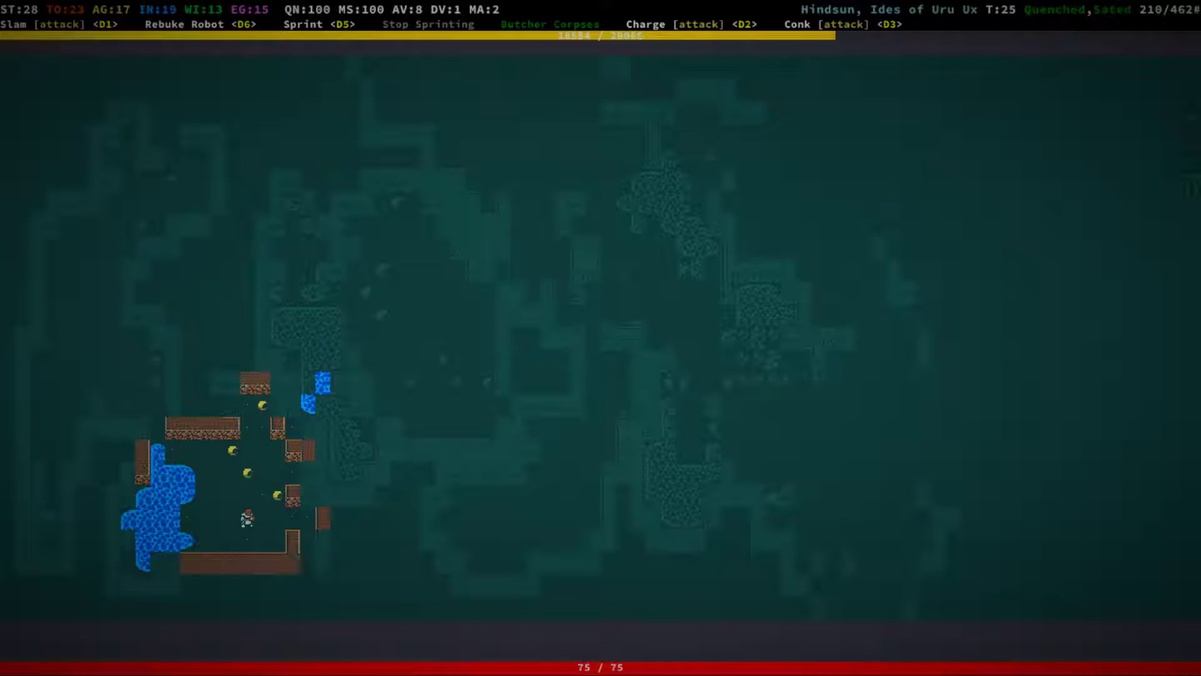
key("KP_8")
key("KP_9")
key("KP_9")
key("KP_8")
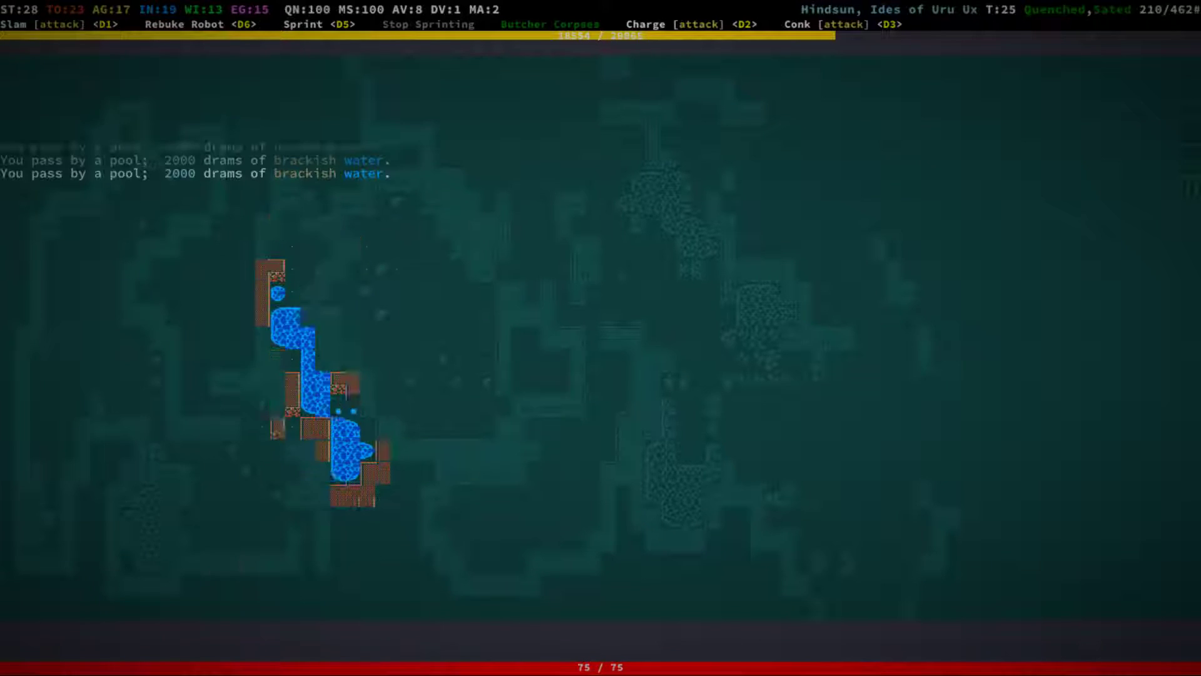
key("KP_9")
key("KP_9")
key("KP_9")
key("KP_8")
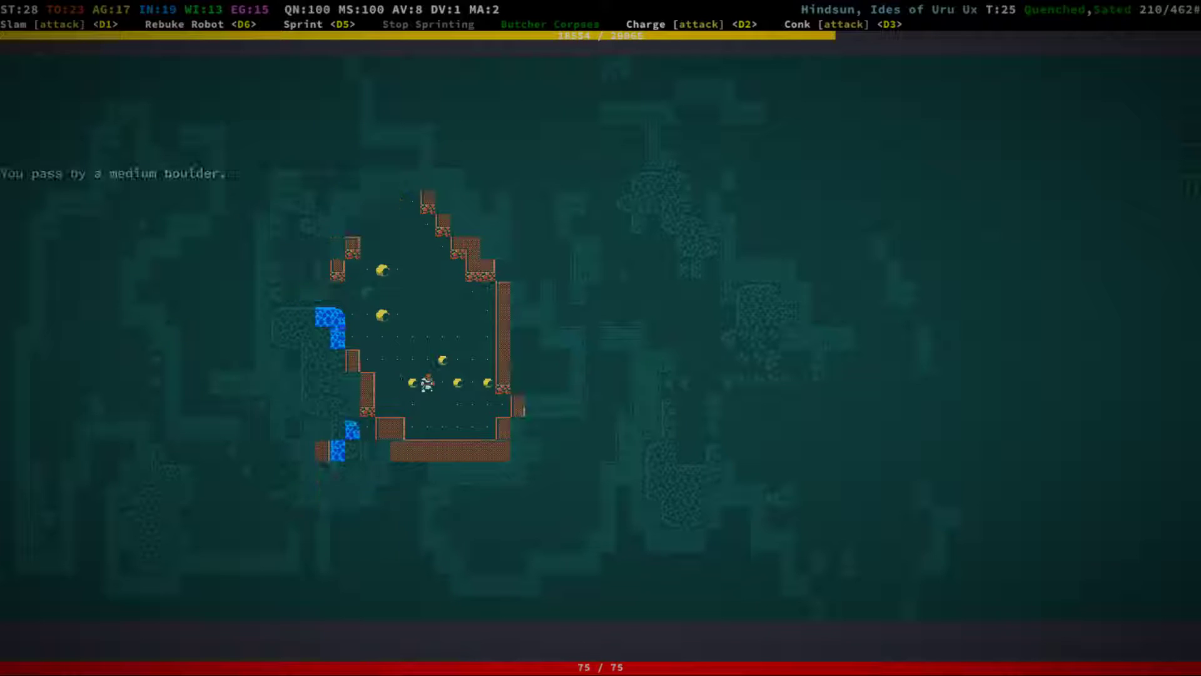
key("KP_8")
key("KP_8")
key("KP_9")
key("KP_9")
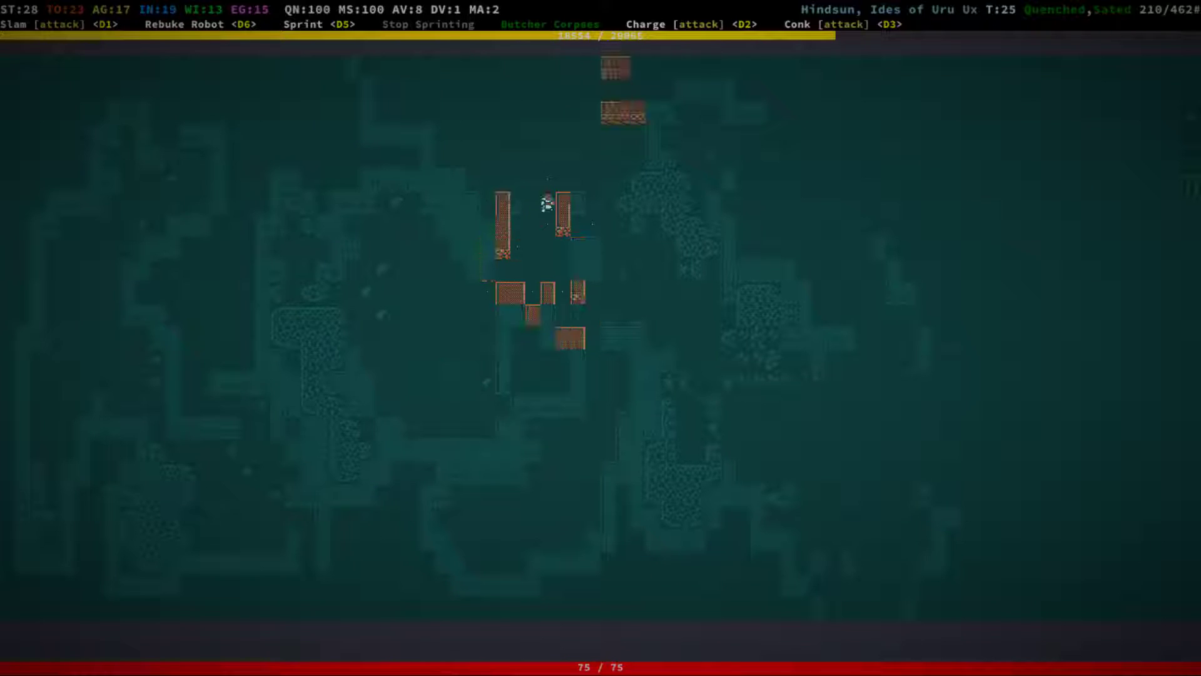
key("KP_8")
Replace the left-hand pickaxe with the iron mace in Equipment.
key("e")
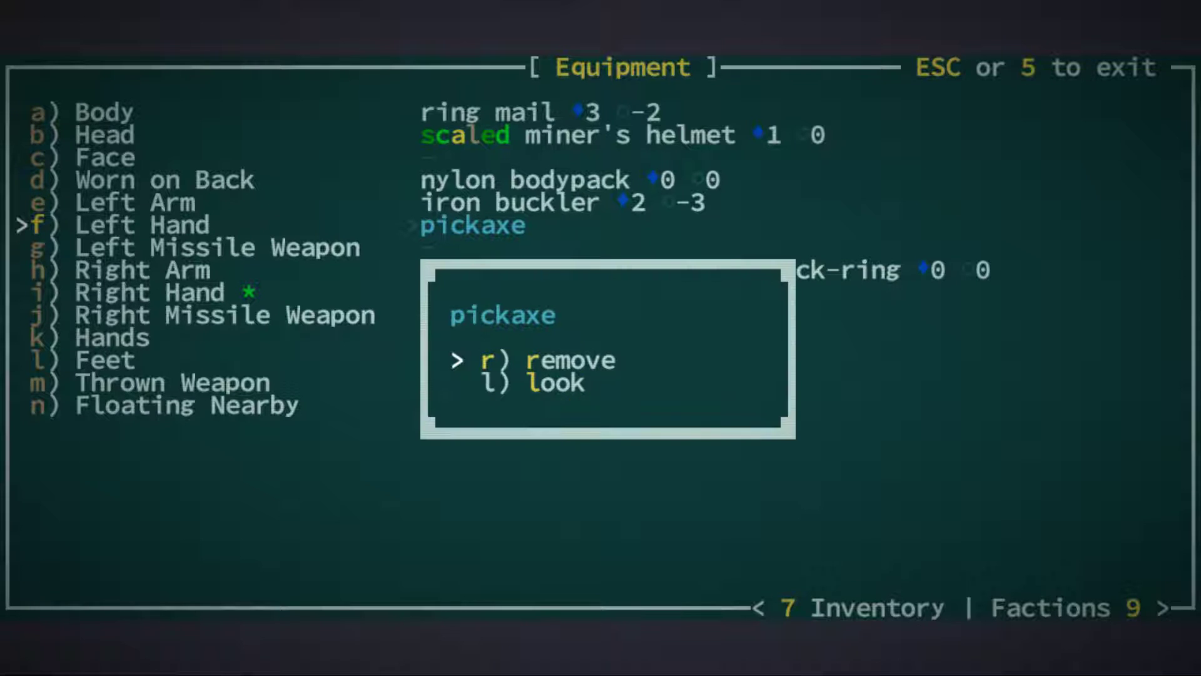
key("Return")
key("Down")
key("Down")
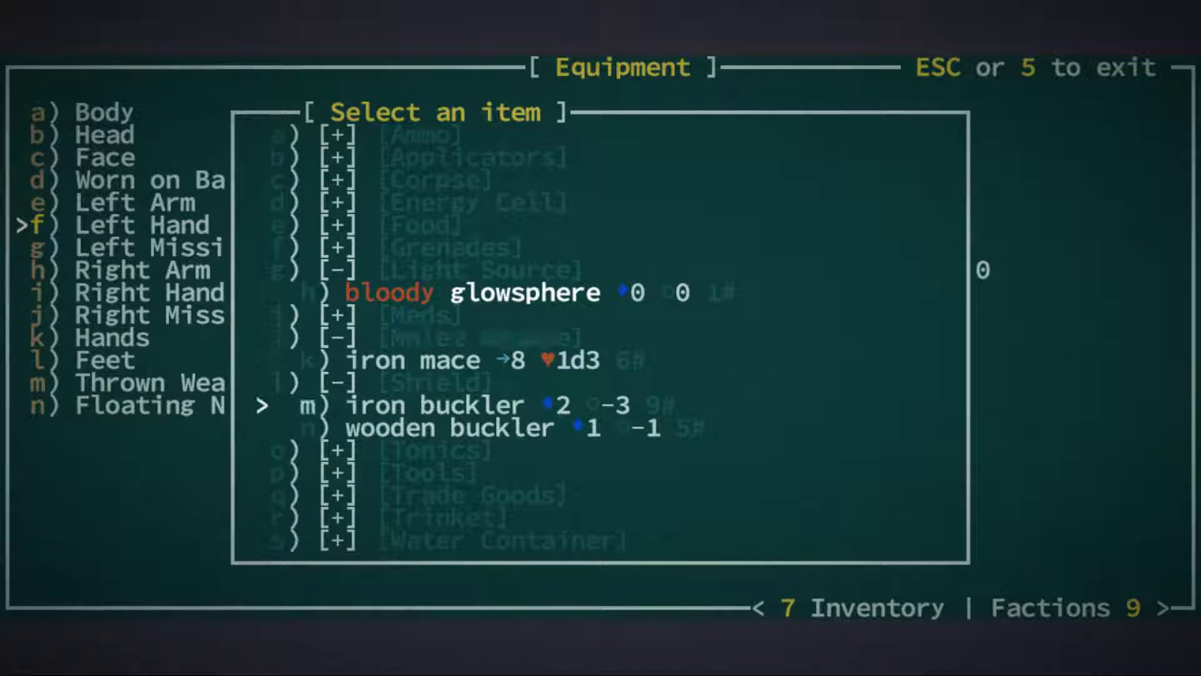
key("Escape")
key("Escape")
Walk southeast across the area and descend to the next underground level.
key("KP_2")
key("KP_2")
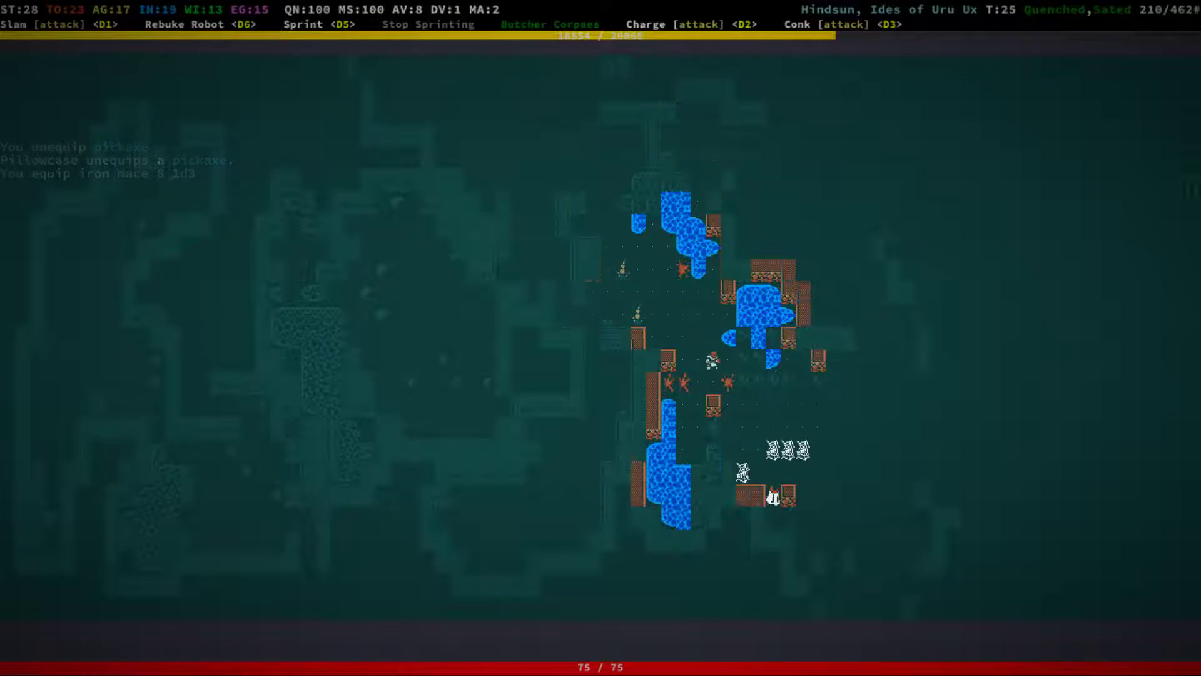
key("KP_2")
key("KP_3")
key("KP_3")
key("KP_3")
key("KP_3")
key("KP_2")
key("KP_3")
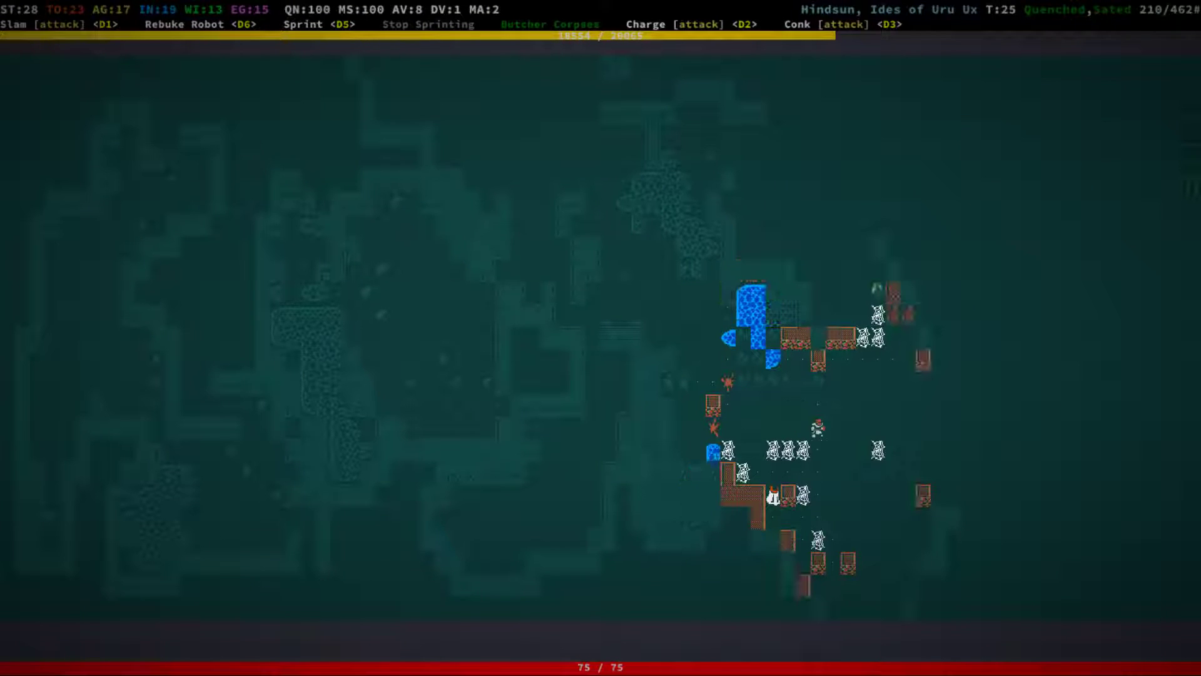
key("KP_3")
key("KP_2")
key("KP_2")
key("KP_2")
key("KP_2")
key("KP_2")
key("KP_2")
key("KP_2")
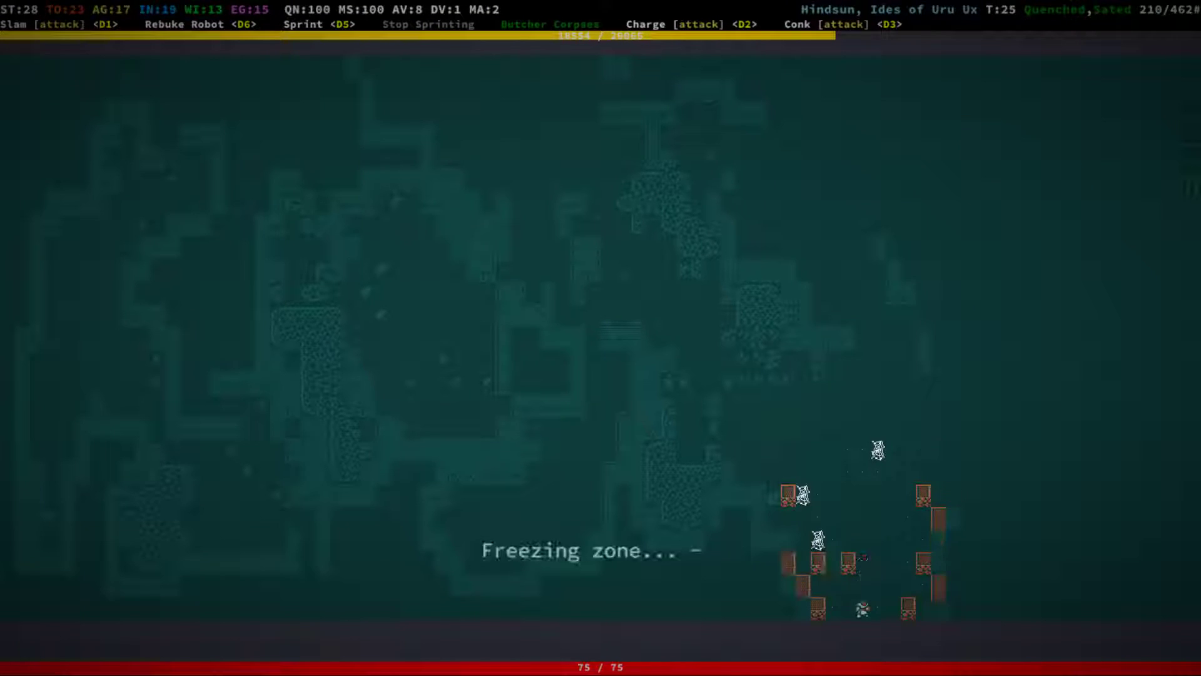
key("KP_2")
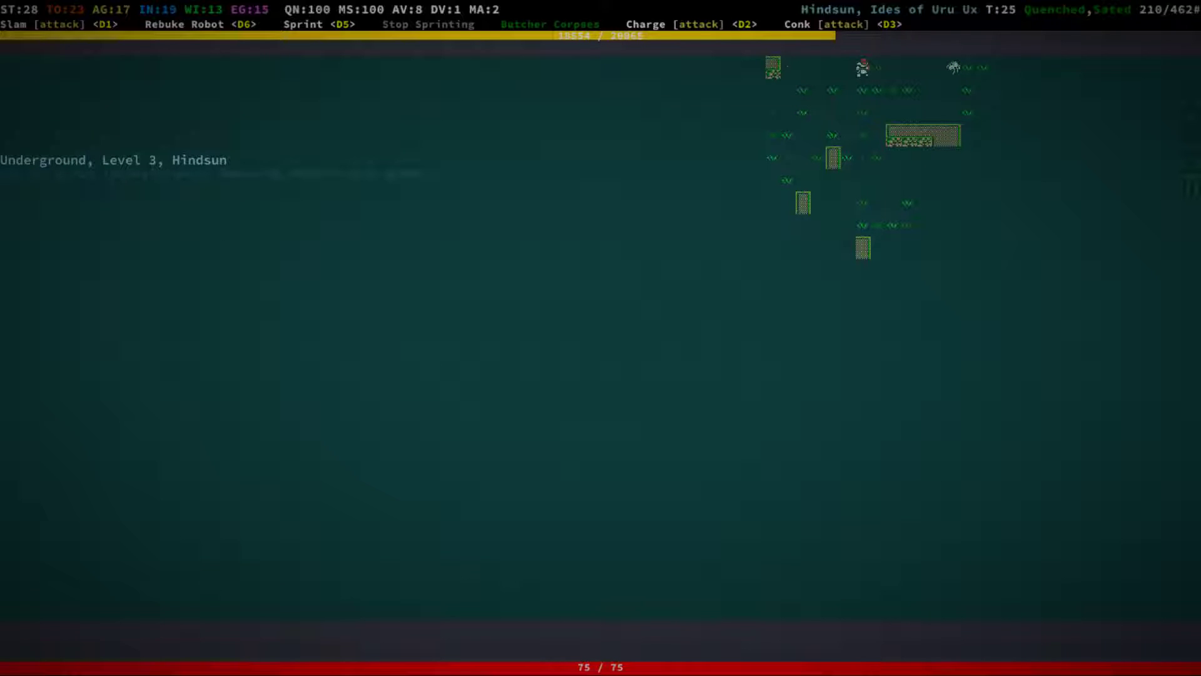
Attack the cave spider, then travel southwest and northwest to the cavern.
key("KP_6")
key("KP_6")
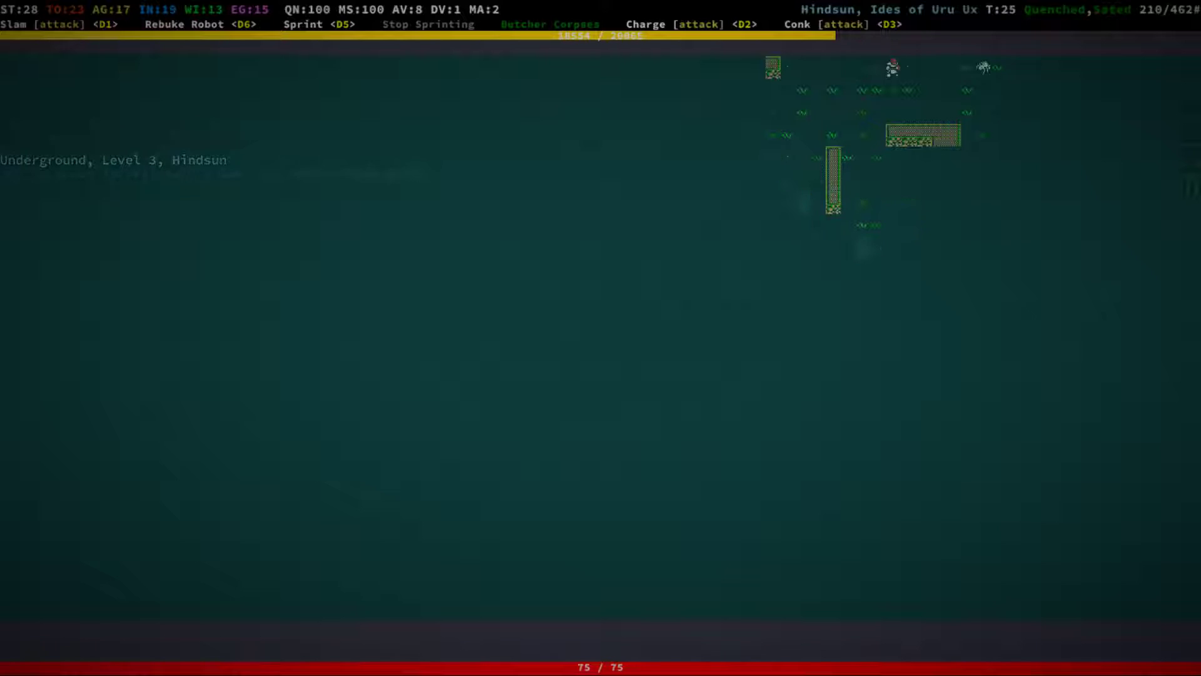
key("KP_6")
key("KP_6")
key("KP_6")
key("KP_6")
key("KP_4")
key("KP_1")
key("KP_1")
key("KP_1")
key("KP_1")
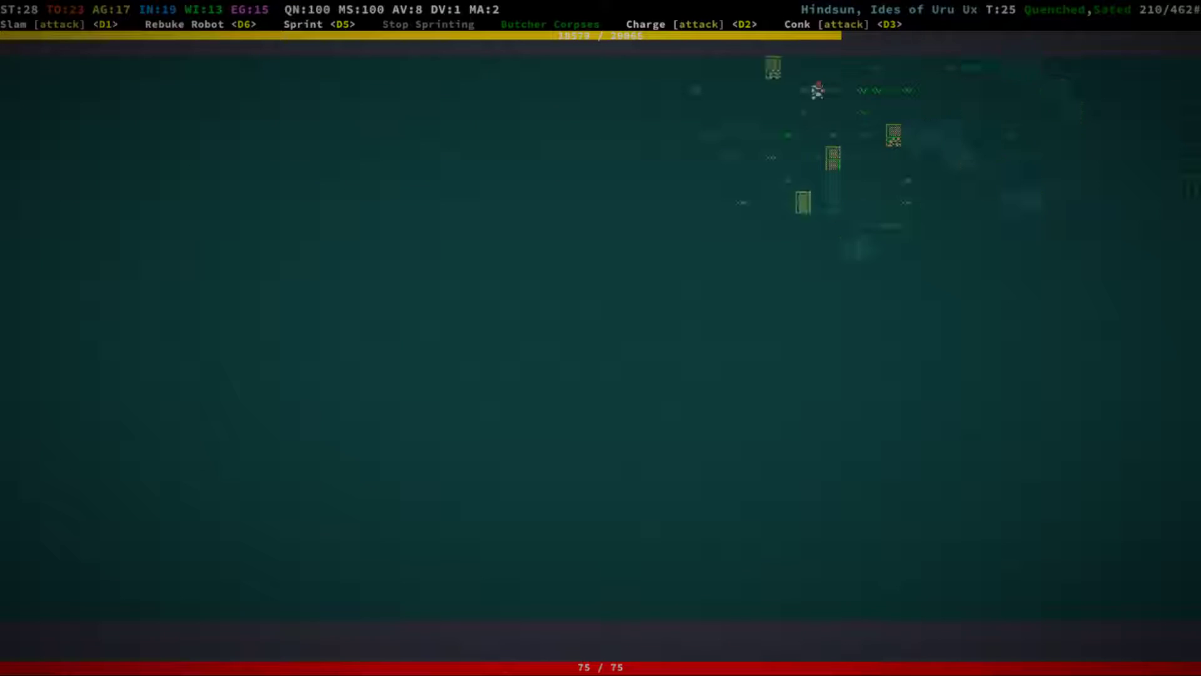
key("KP_1")
key("KP_1")
key("KP_1")
key("KP_1")
key("KP_7")
key("KP_7")
key("KP_7")
key("KP_7")
key("KP_7")
key("KP_4")
key("KP_1")
key("KP_1")
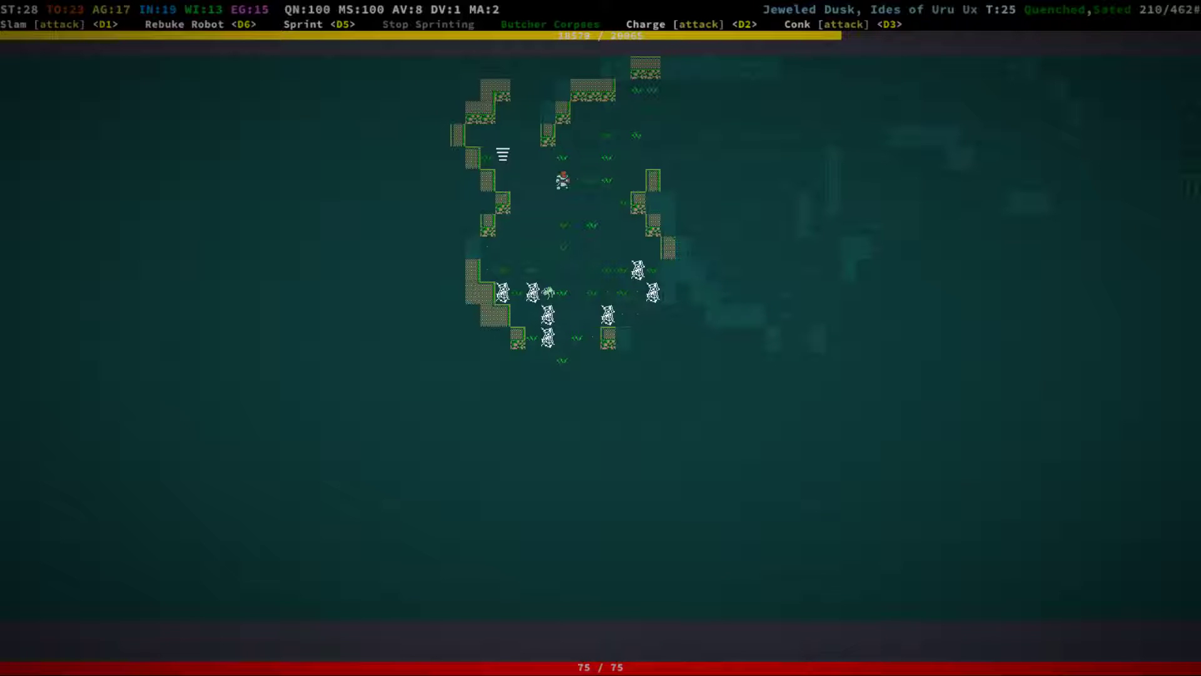
Walk northwest past the stairs up and destroy the tangled mudroot to the west.
key("KP_4")
key("KP_7")
key("KP_7")
key("KP_7")
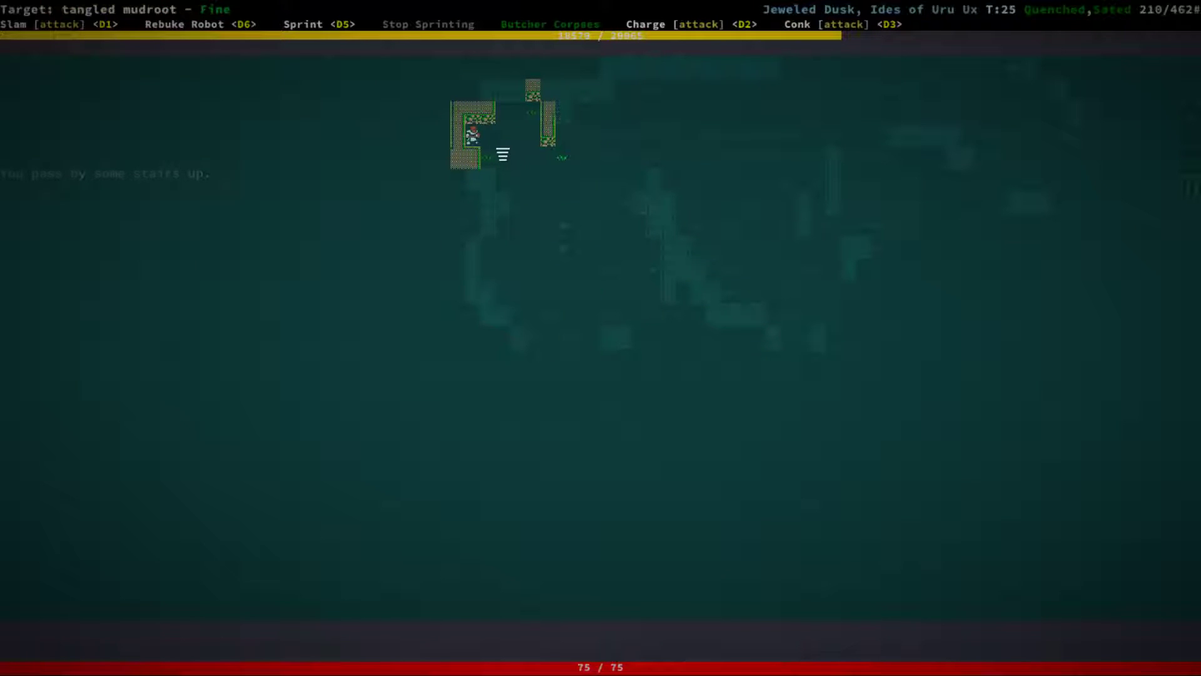
key("KP_4")
key("KP_4")
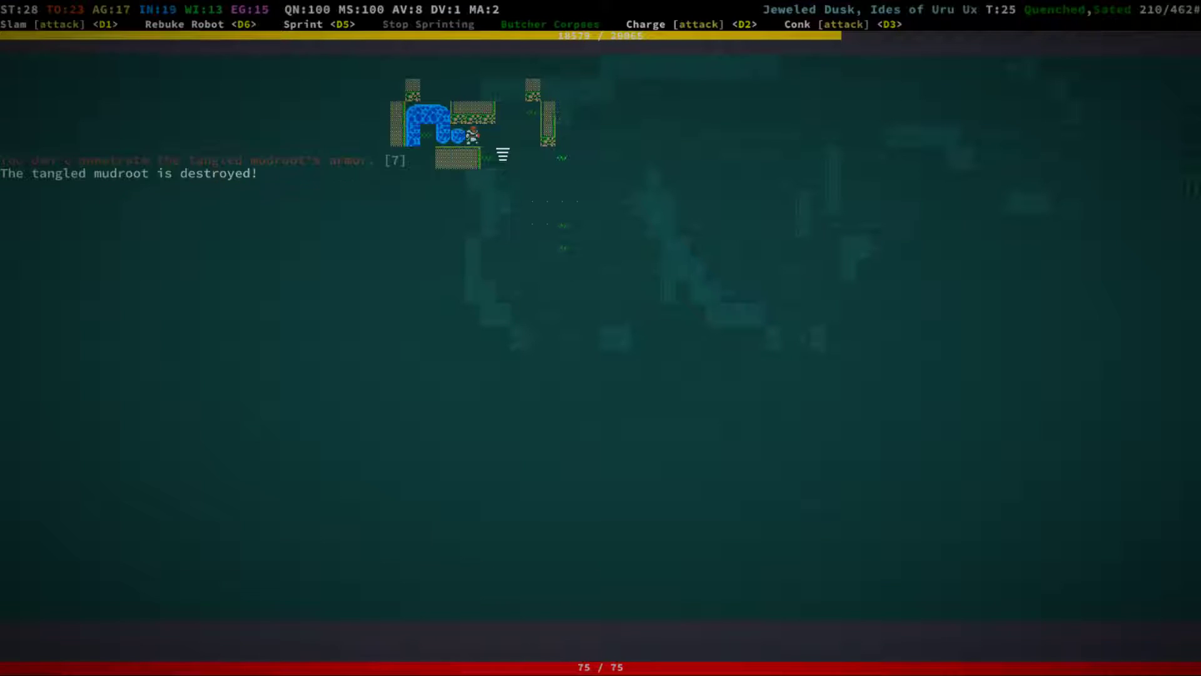
key("KP_4")
key("KP_4")
key("KP_4")
Head south down the corridor, destroying a blocking mudroot to enter the next room.
key("KP_2")
key("KP_2")
key("KP_2")
key("KP_2")
key("KP_2")
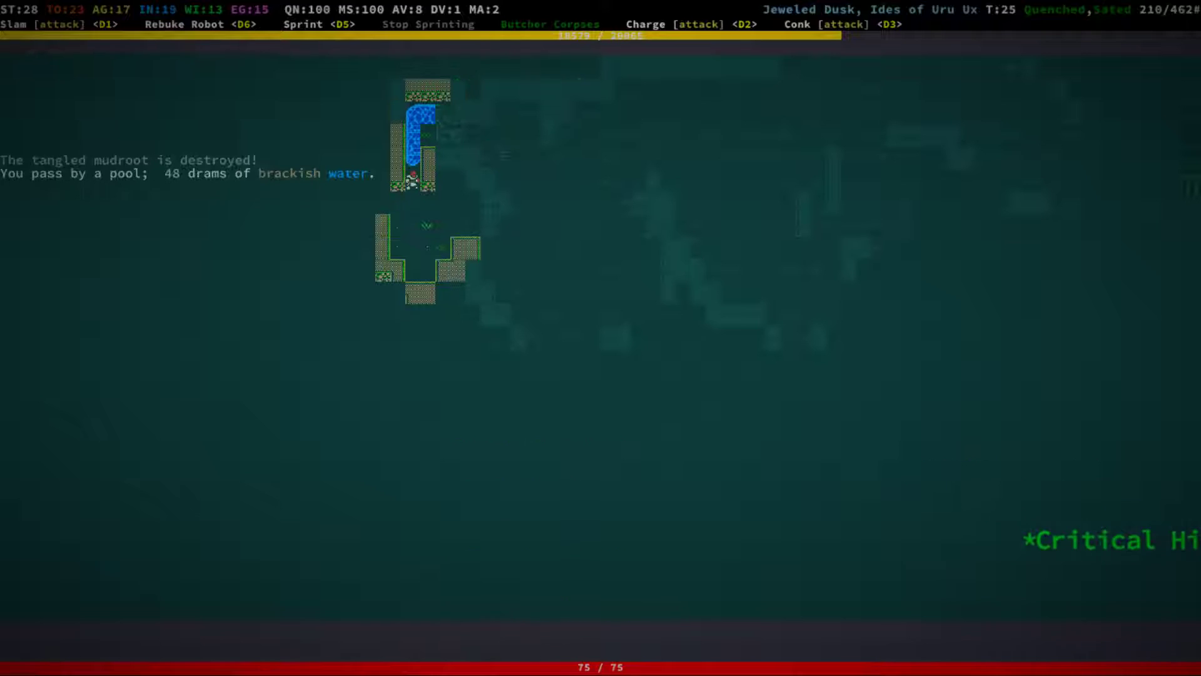
key("KP_2")
key("KP_1")
key("KP_1")
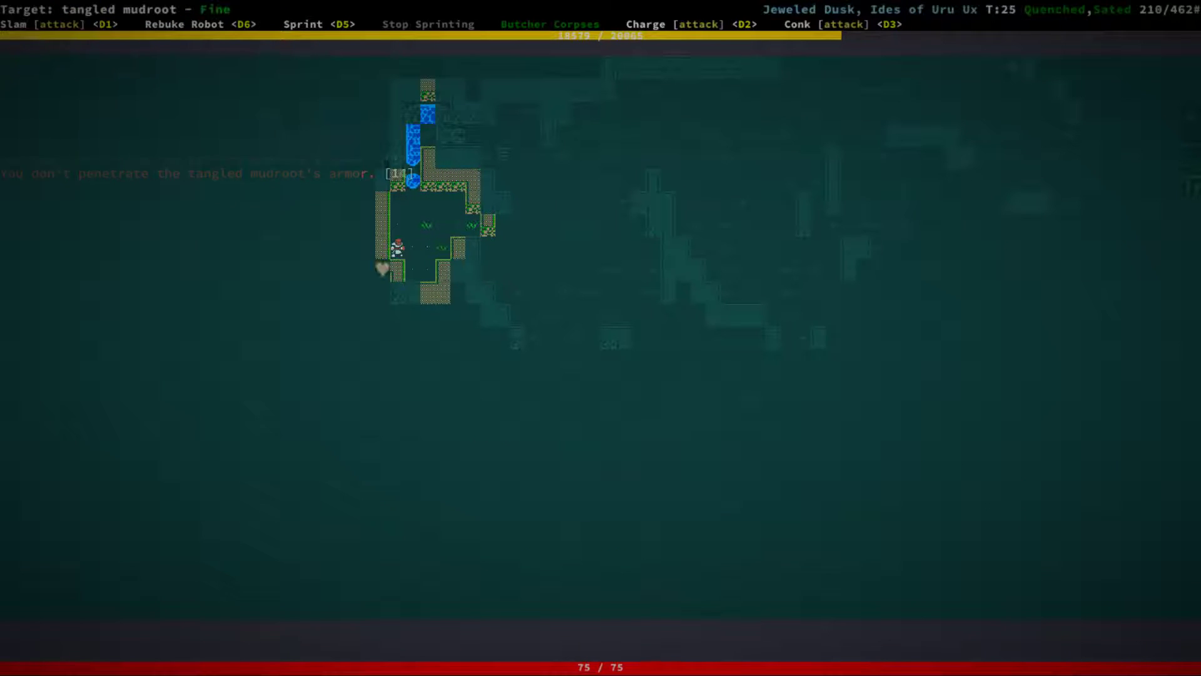
key("KP_1")
key("KP_1")
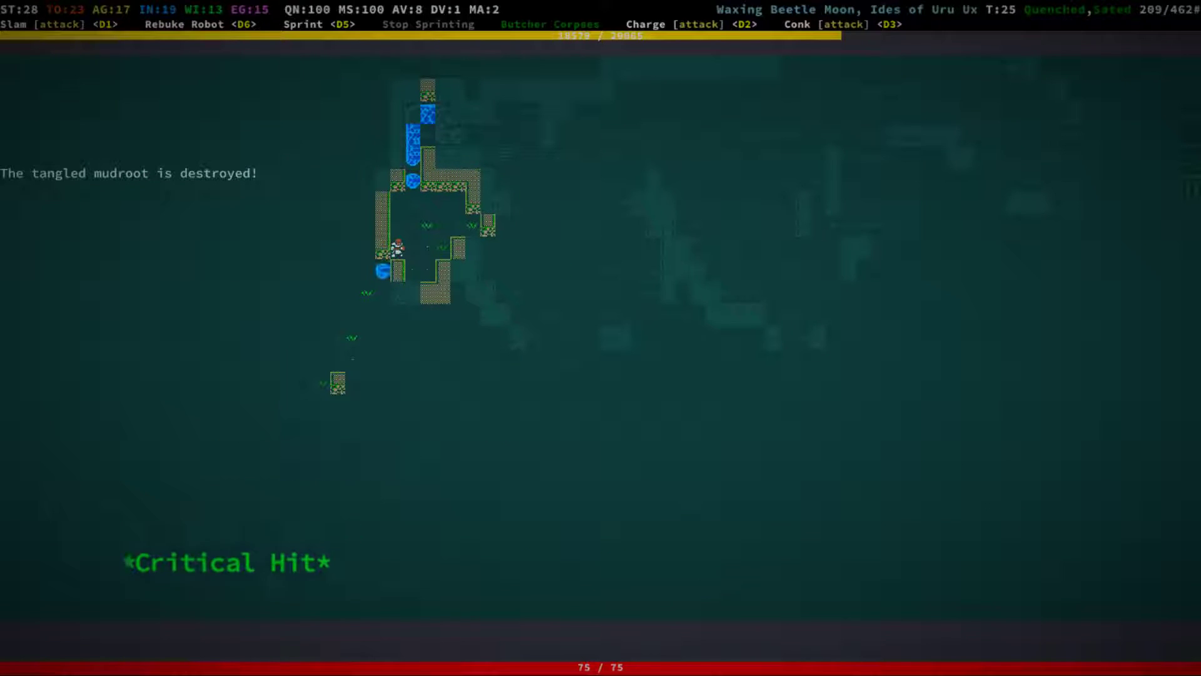
key("KP_1")
Walk northwest along the pools and hack through the mudroot blocking the way west.
key("KP_7")
key("KP_7")
key("KP_7")
key("KP_4")
key("KP_4")
key("KP_4")
key("KP_7")
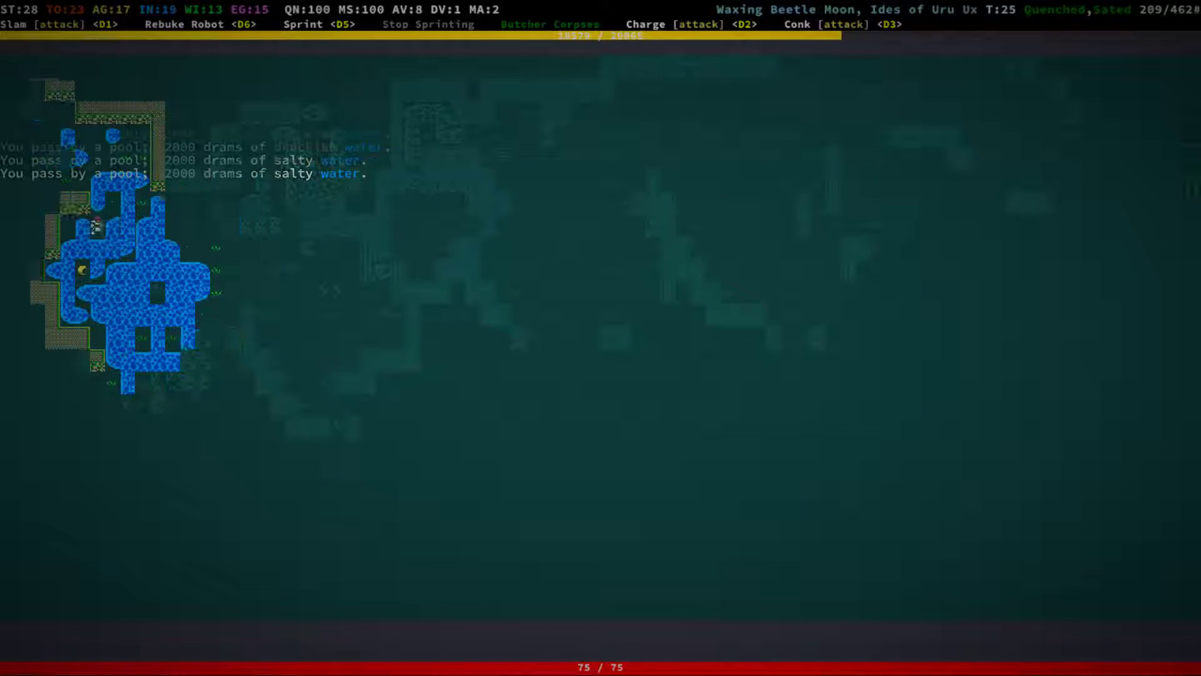
key("KP_7")
key("KP_7")
key("KP_7")
key("KP_7")
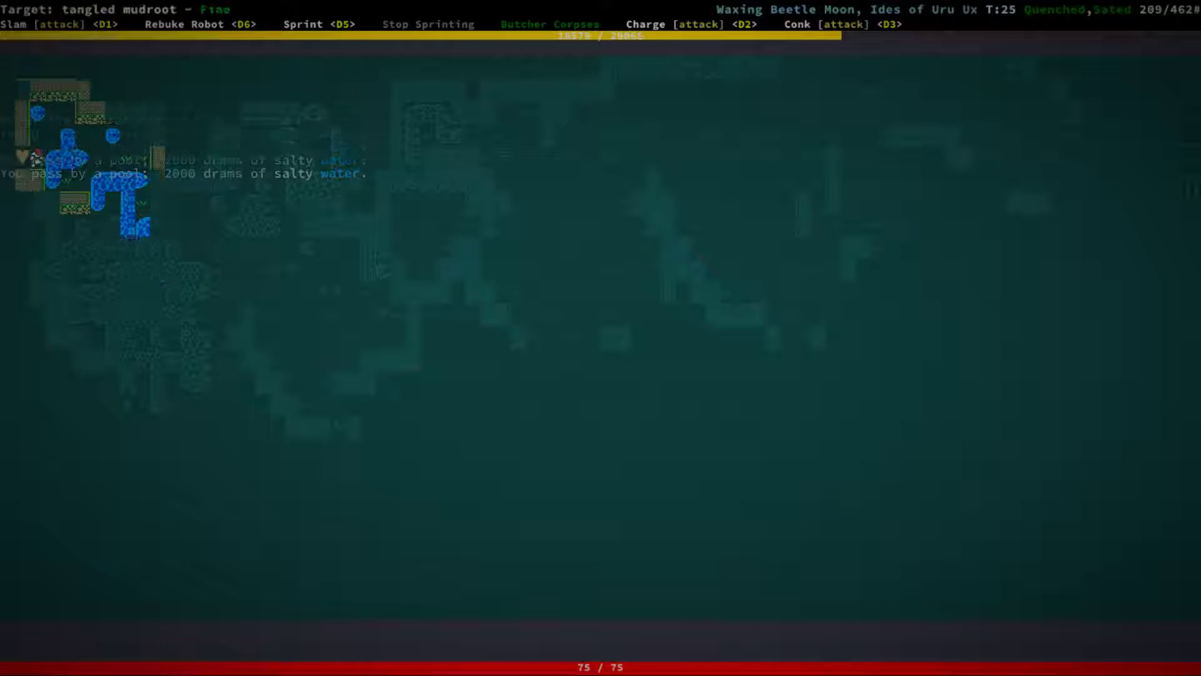
key("KP_4")
key("KP_4")
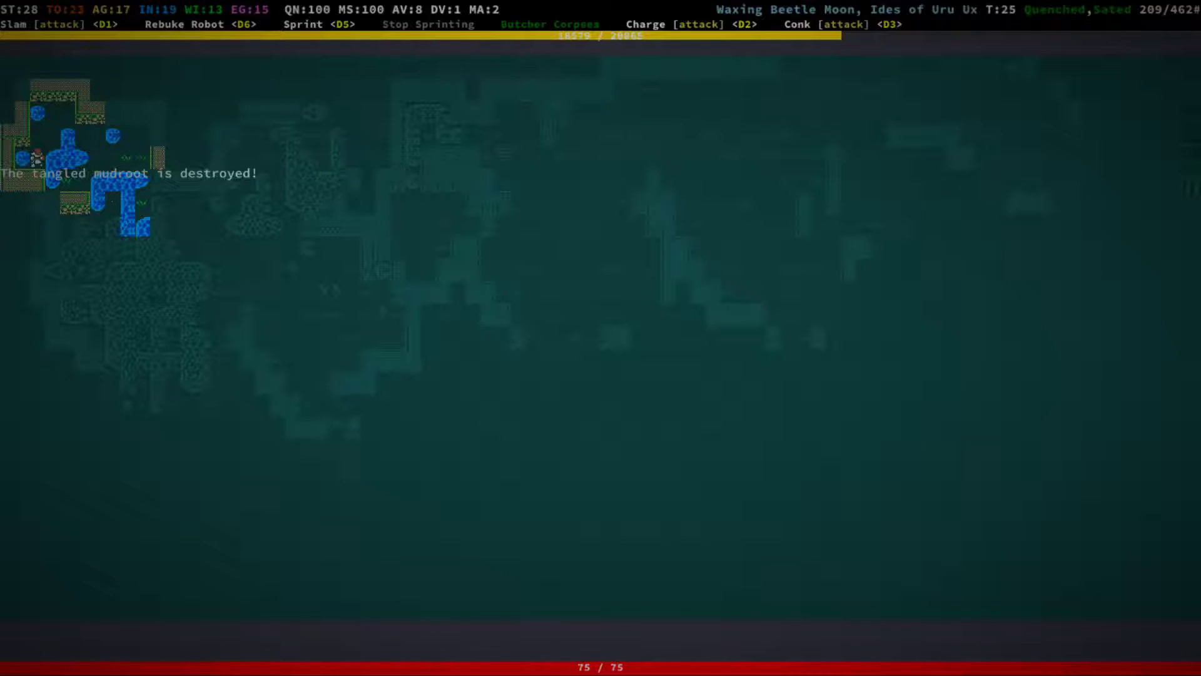
key("KP_4")
key("KP_4")
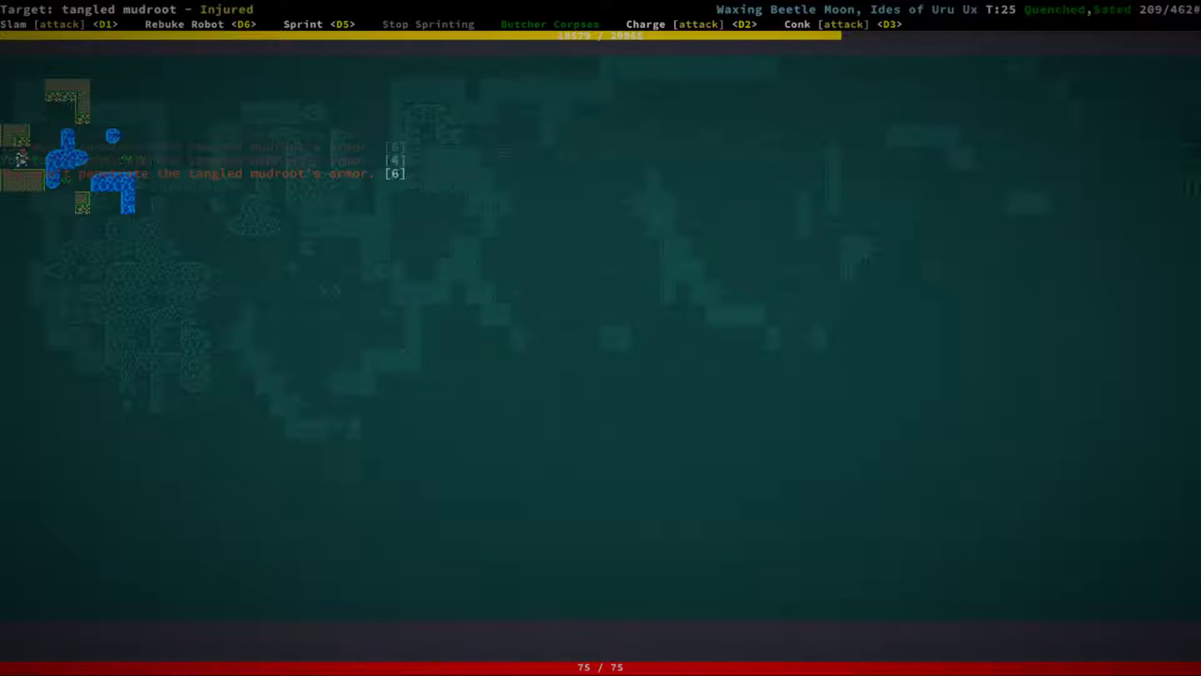
key("KP_4")
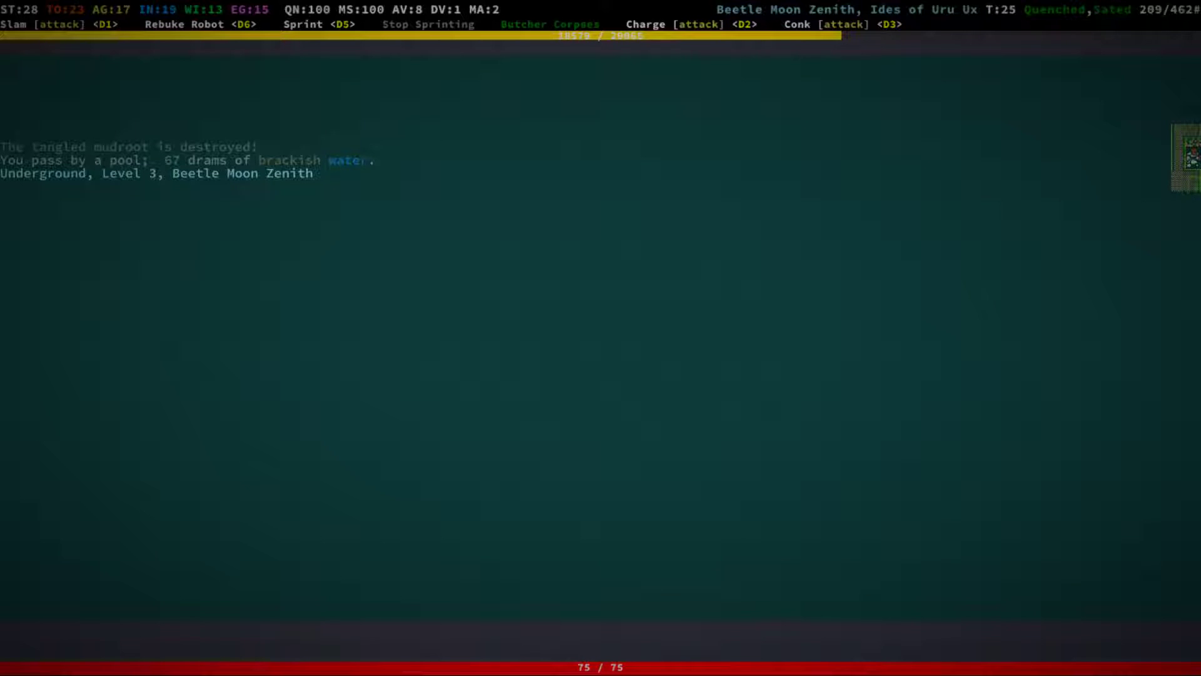
Finish off the injured mudroot and continue past the boulder down the passage.
key("KP_4")
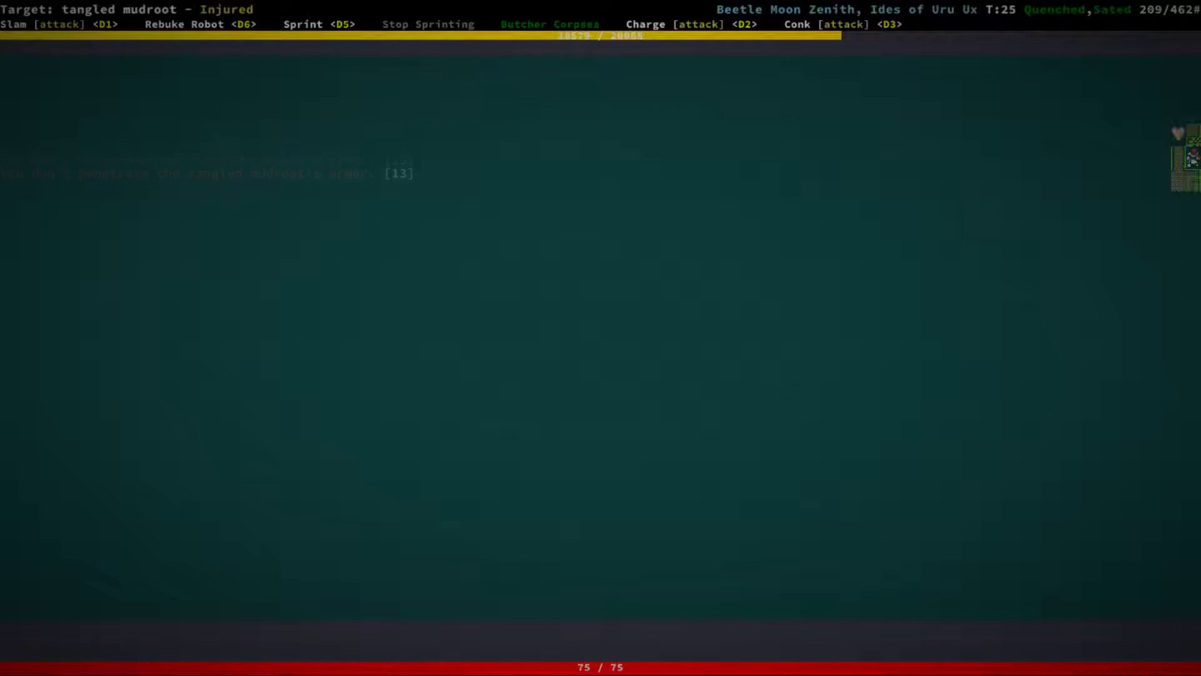
key("KP_4")
key("KP_4")
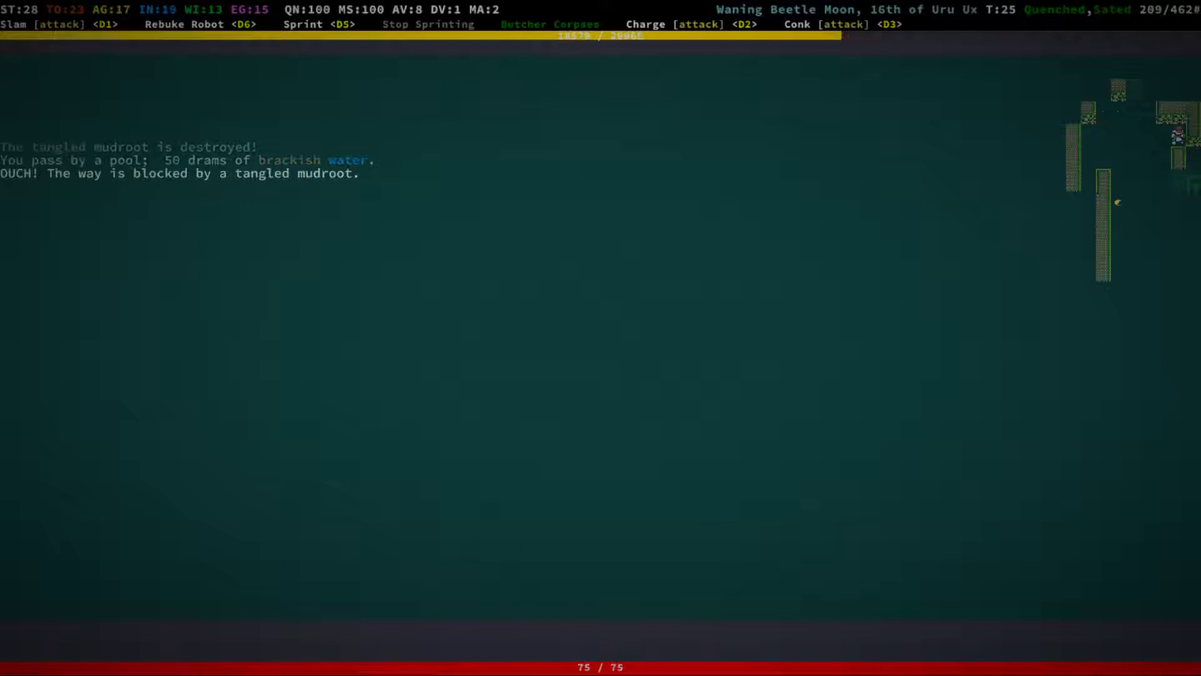
key("KP_4")
key("KP_4")
key("KP_4")
key("KP_2")
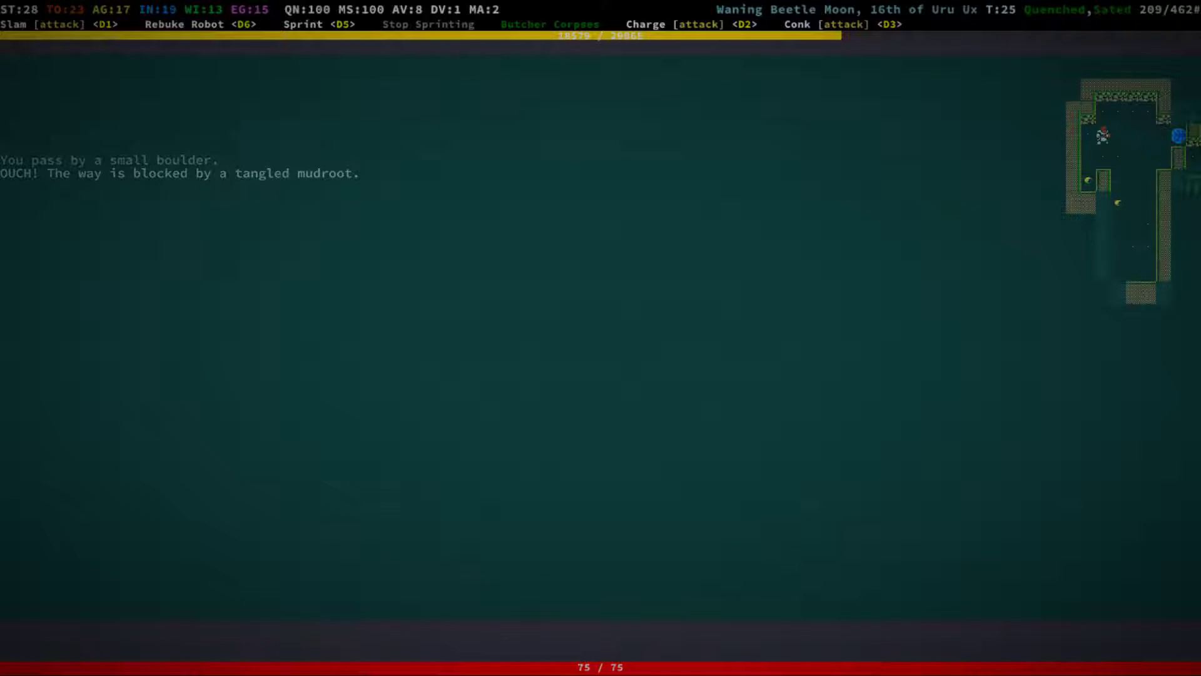
key("KP_2")
key("KP_2")
key("KP_2")
key("KP_2")
key("KP_2")
key("KP_2")
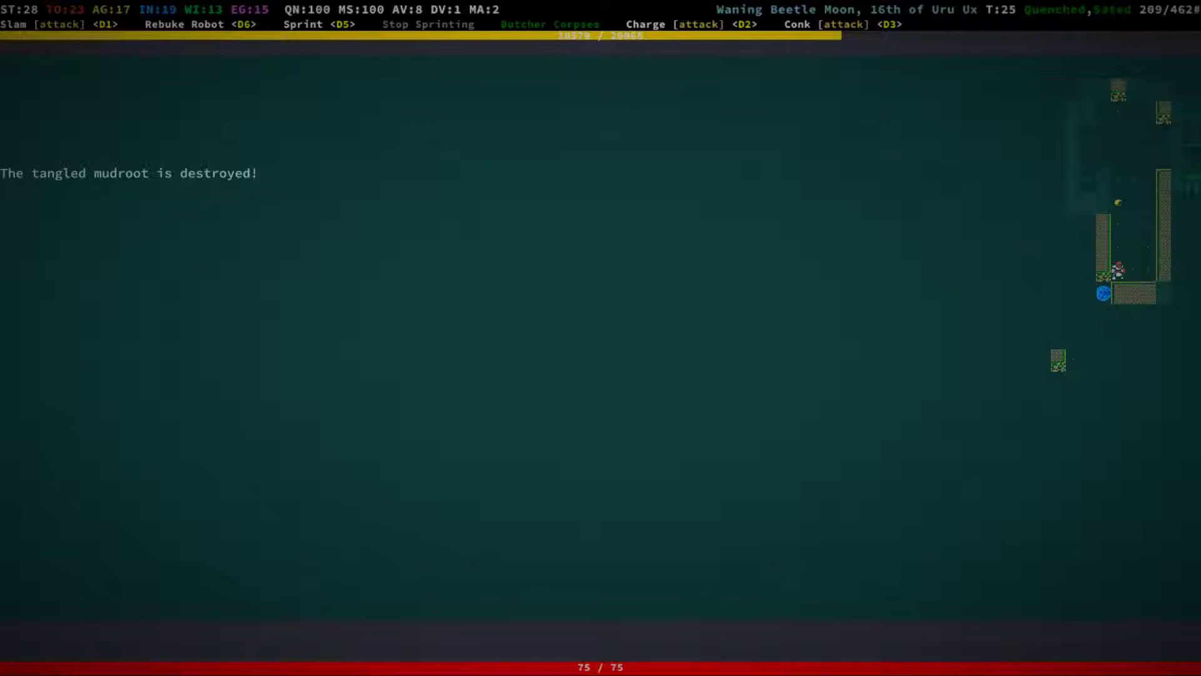
Close in on and kill the feral dog and nearby creature, then head northeast.
key("KP_1")
key("KP_1")
key("KP_1")
key("KP_1")
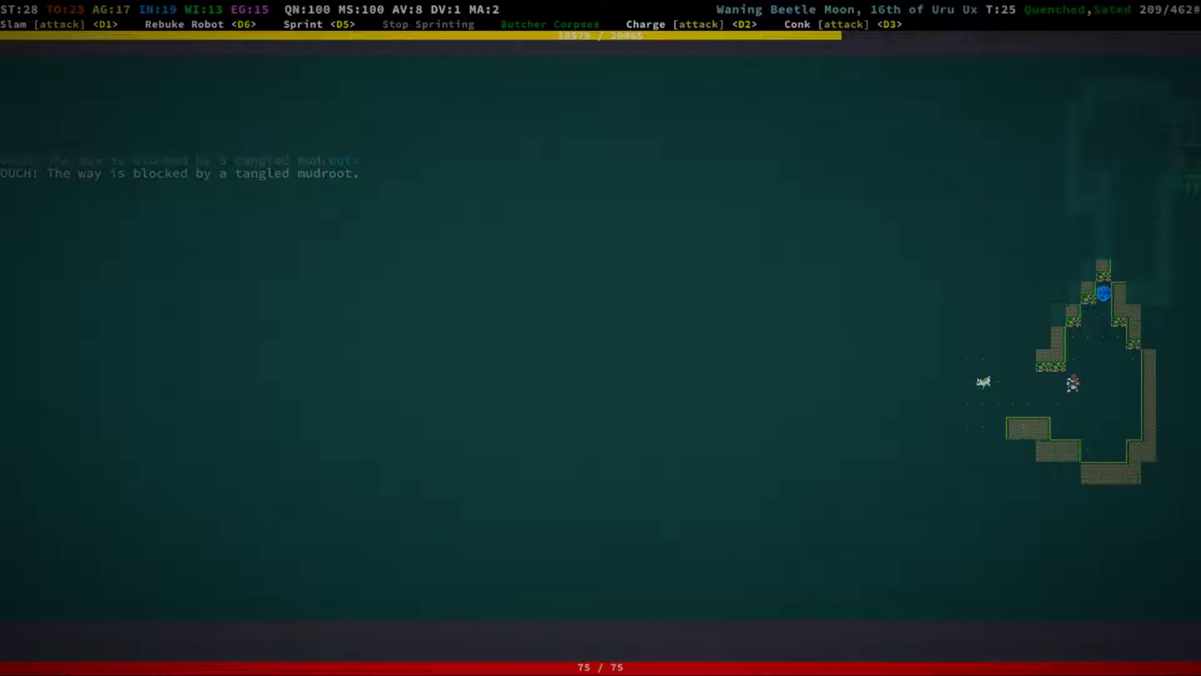
key("KP_4")
key("KP_4")
key("KP_7")
key("KP_7")
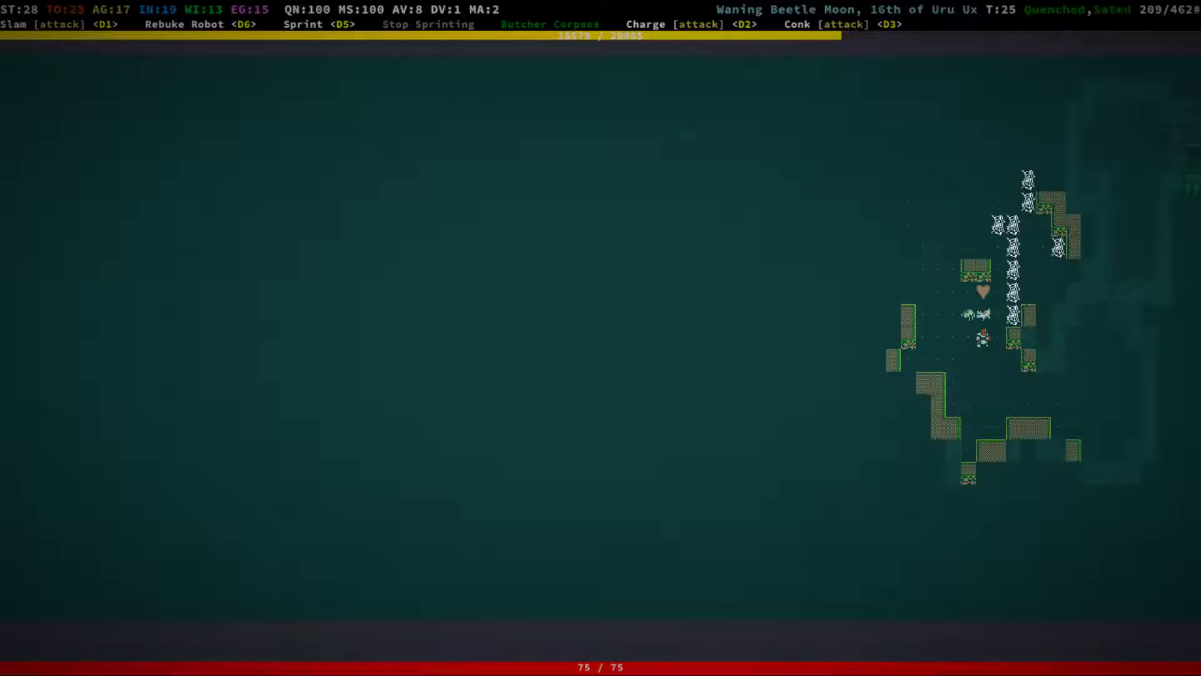
key("KP_7")
key("KP_7")
key("KP_7")
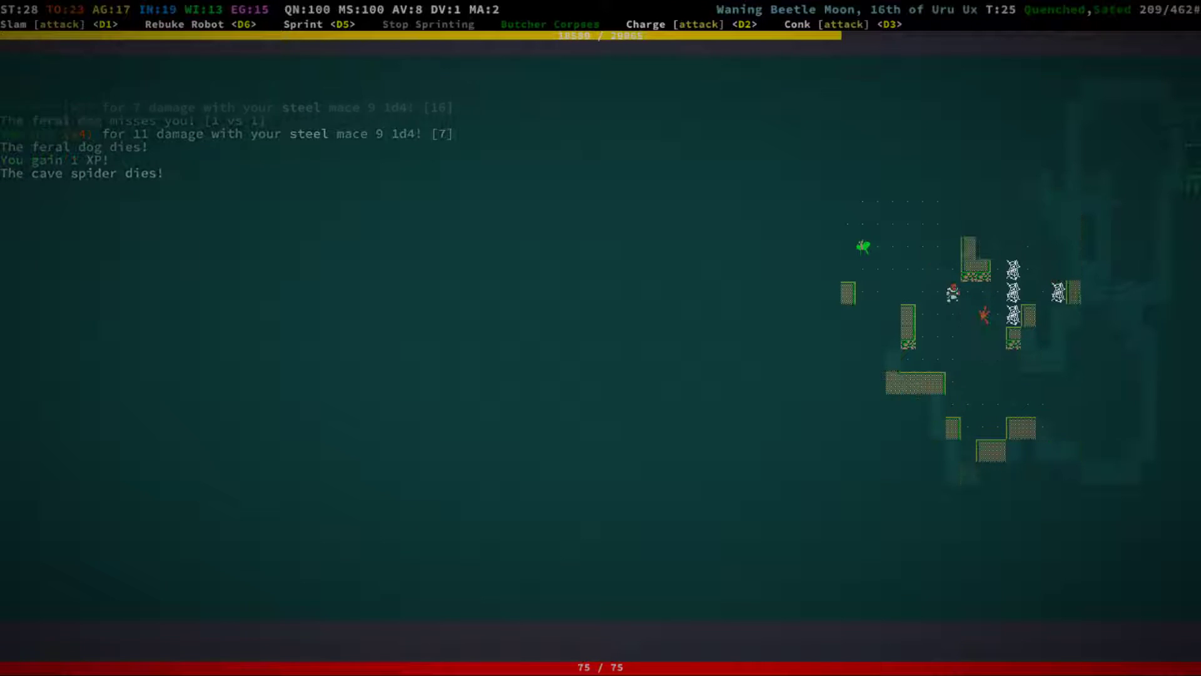
key("KP_7")
key("KP_7")
key("KP_4")
key("KP_4")
key("KP_4")
key("KP_9")
key("KP_9")
key("KP_9")
key("KP_8")
key("KP_8")
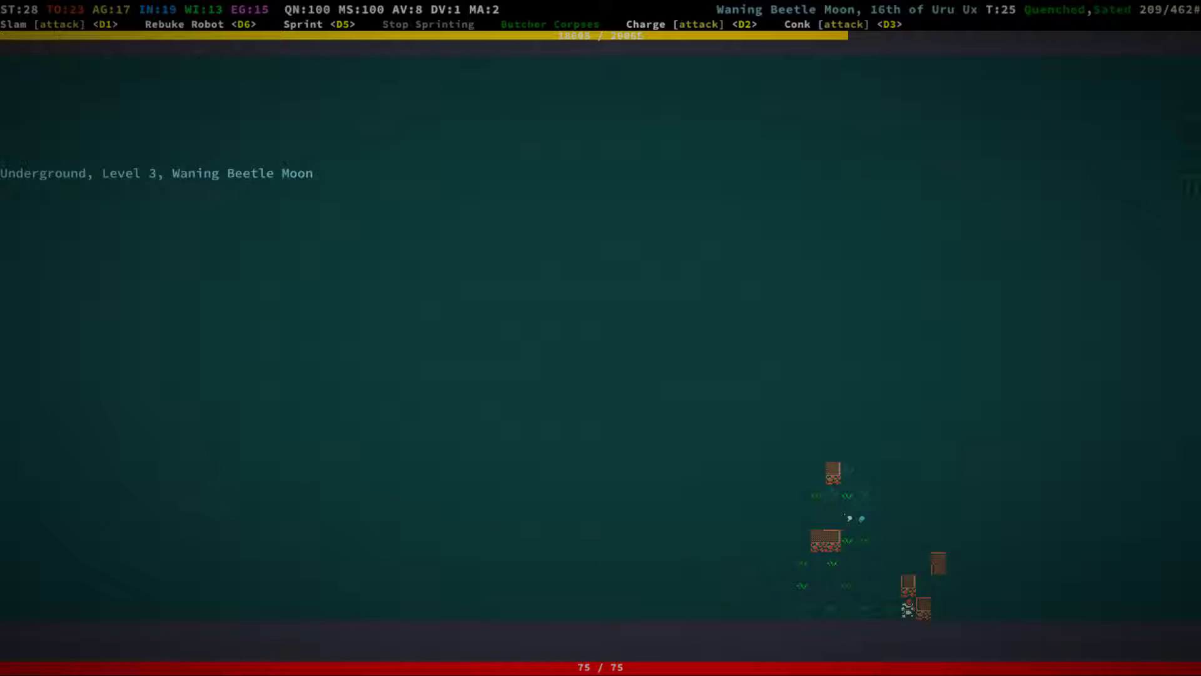
Pick up the weird artifact and examine it from the inventory.
key("KP_8")
key("KP_8")
key("KP_8")
key("KP_8")
key("g")
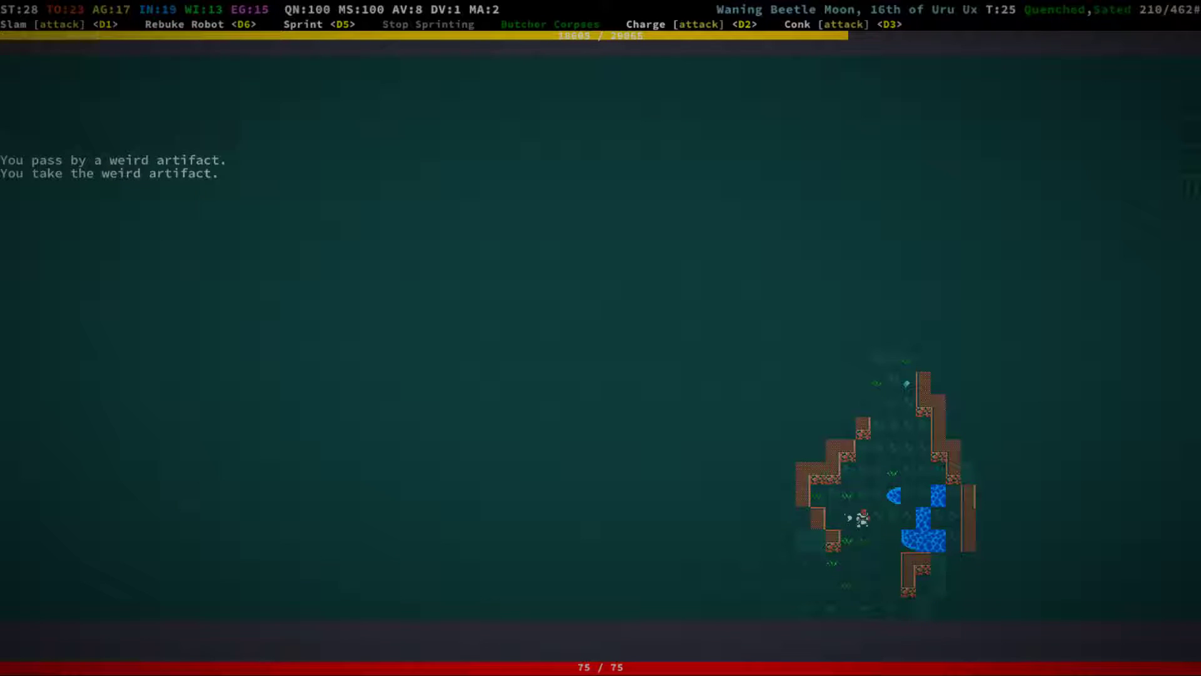
key("i")
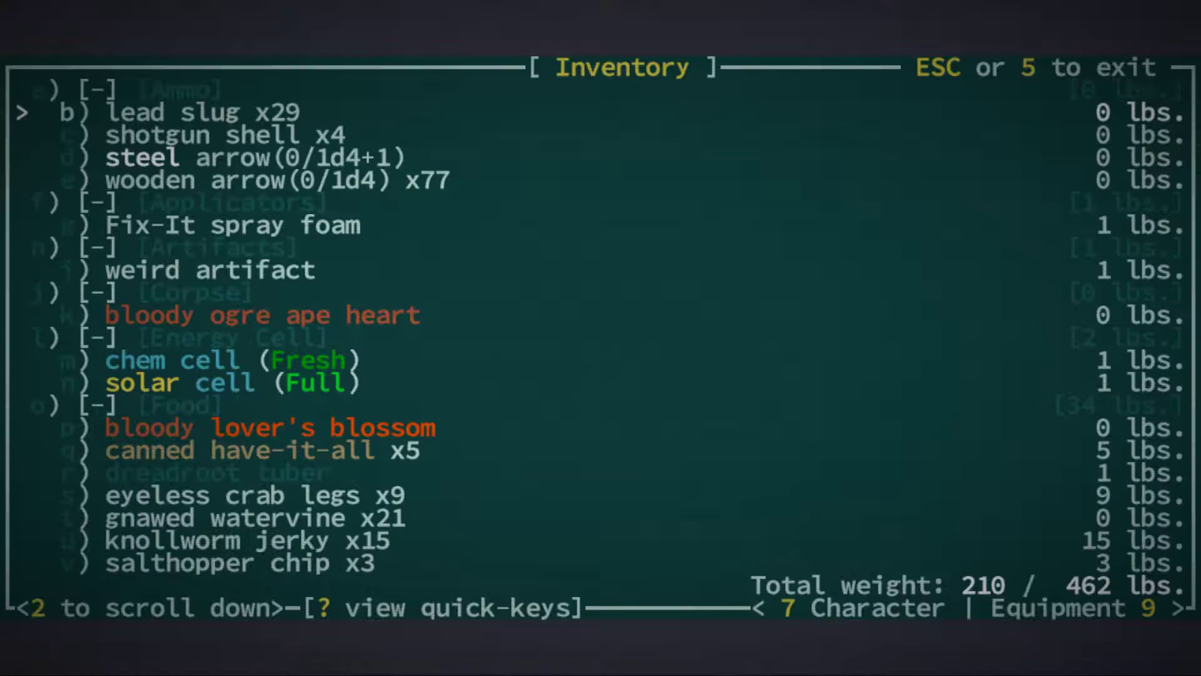
key("Down")
key("Down")
key("Down")
key("Return")
key("x")
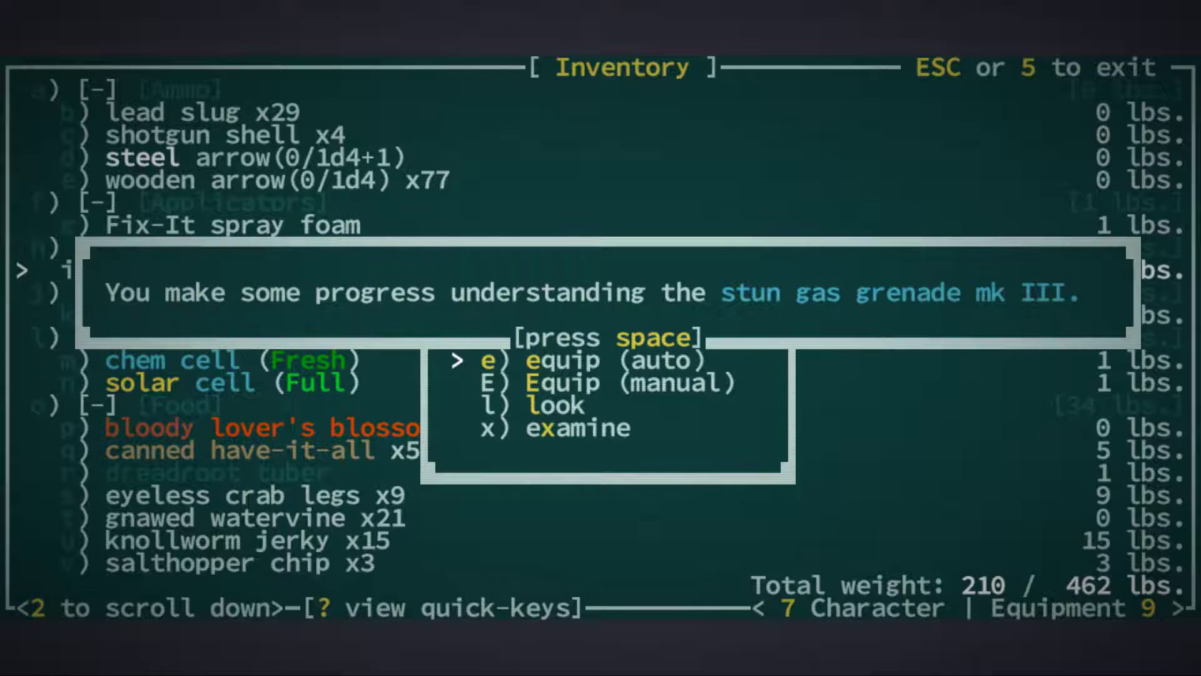
key("space")
key("Escape")
Pick up the small trinket and examine it.
key("KP_8")
key("g")
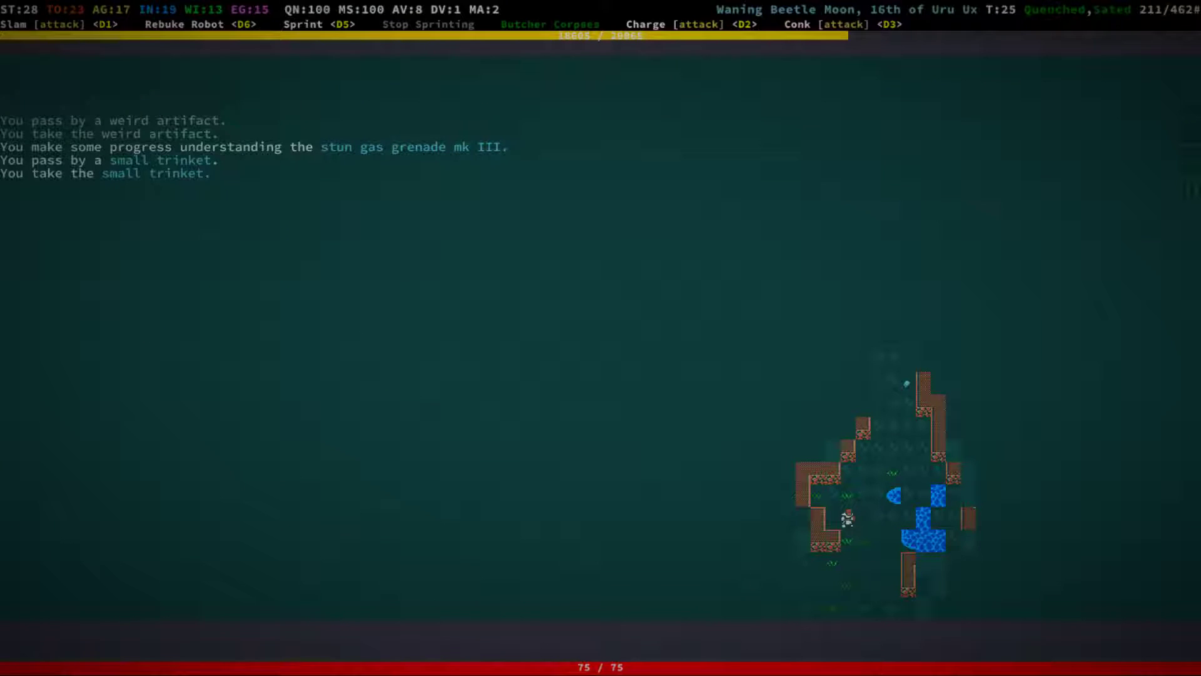
key("i")
key("Down")
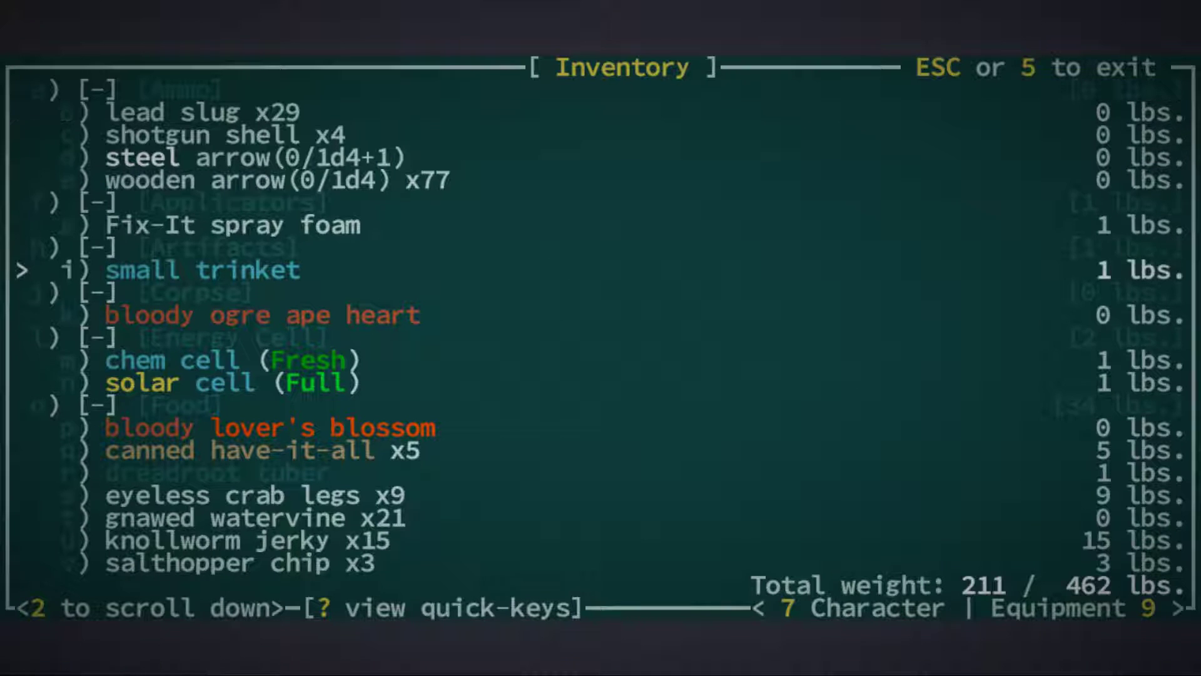
key("Return")
key("x")
key("space")
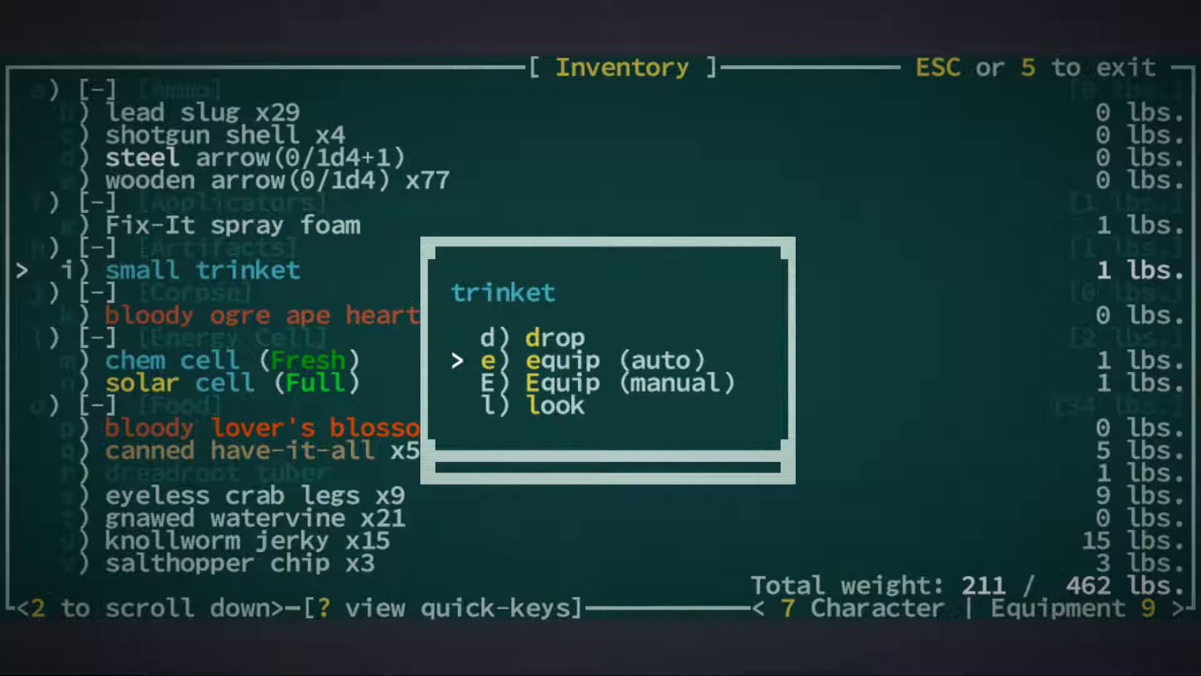
Find the trinket at the end of the inventory, read its description, and return to the map.
key("e")
key("Down")
key("Page_Down")
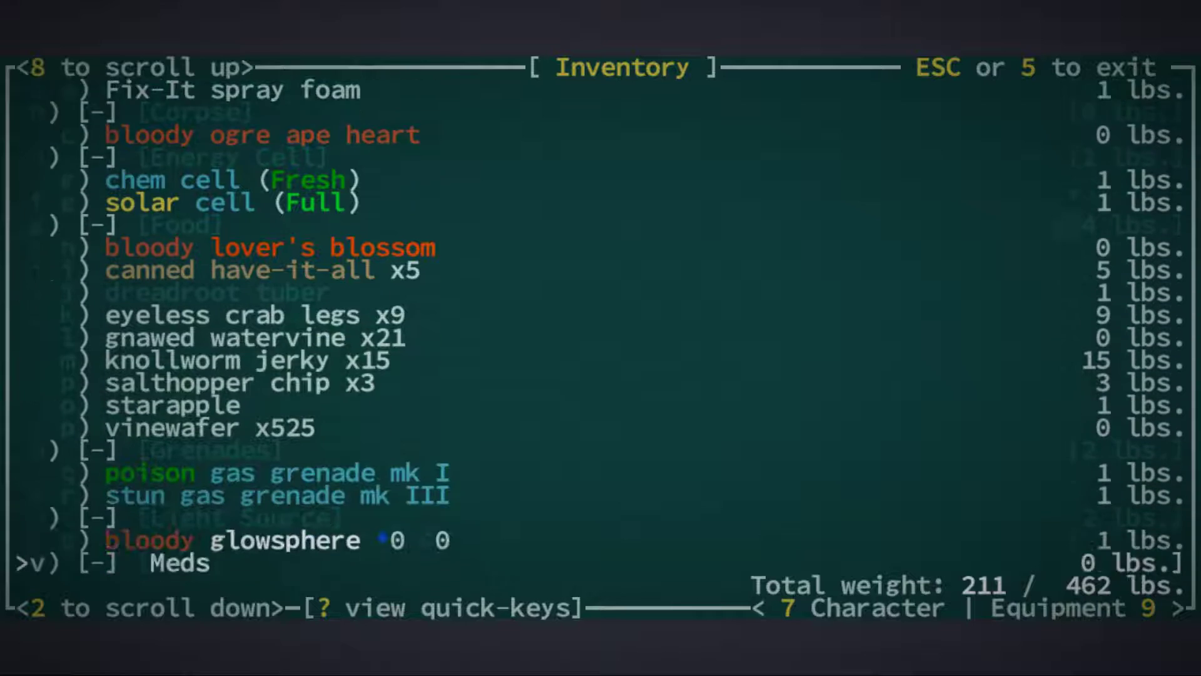
key("Page_Down")
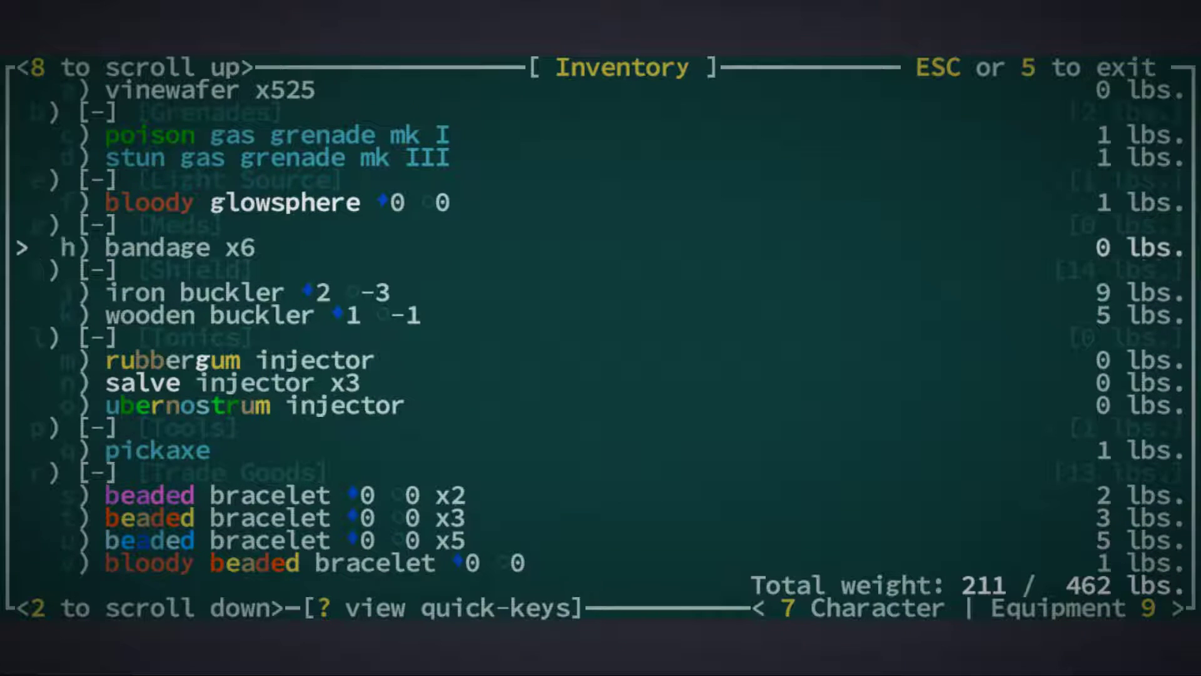
key("Up")
key("Page_Down")
key("Page_Down")
key("Page_Down")
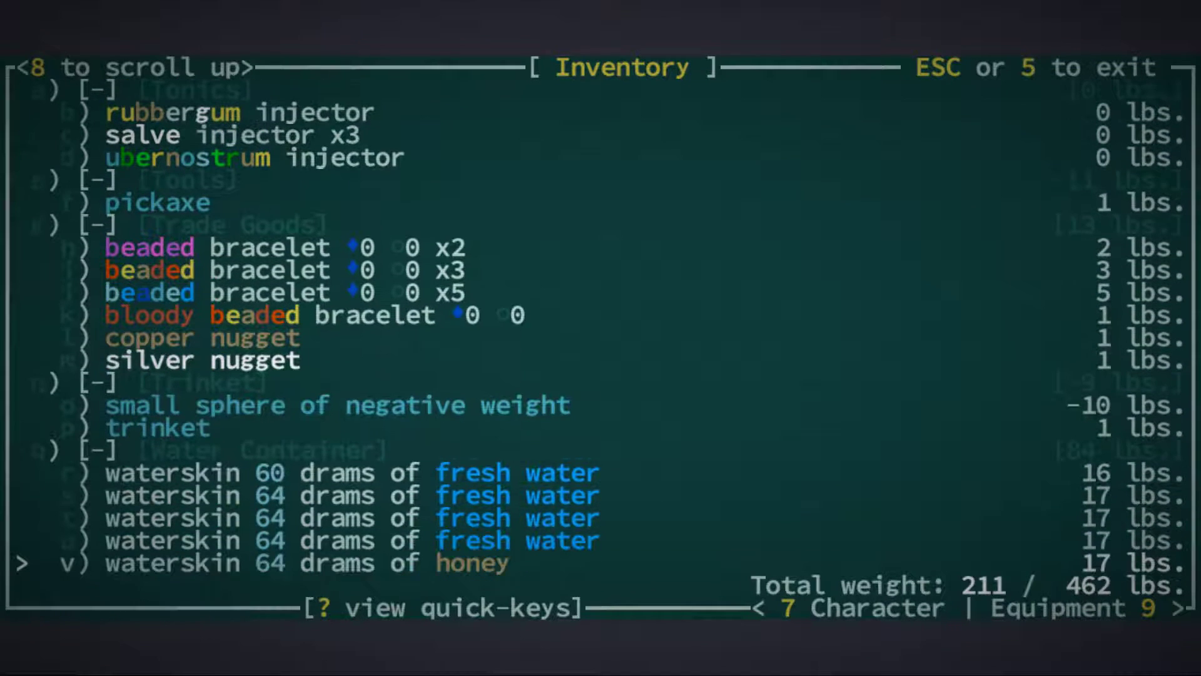
key("Return")
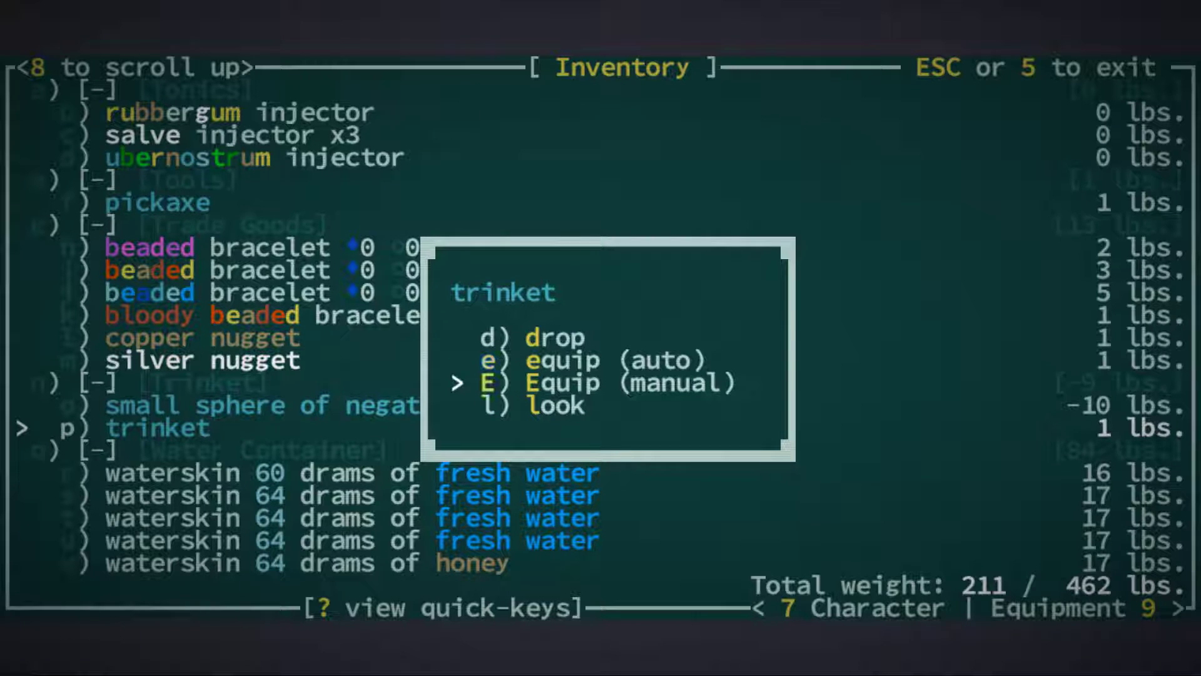
key("l")
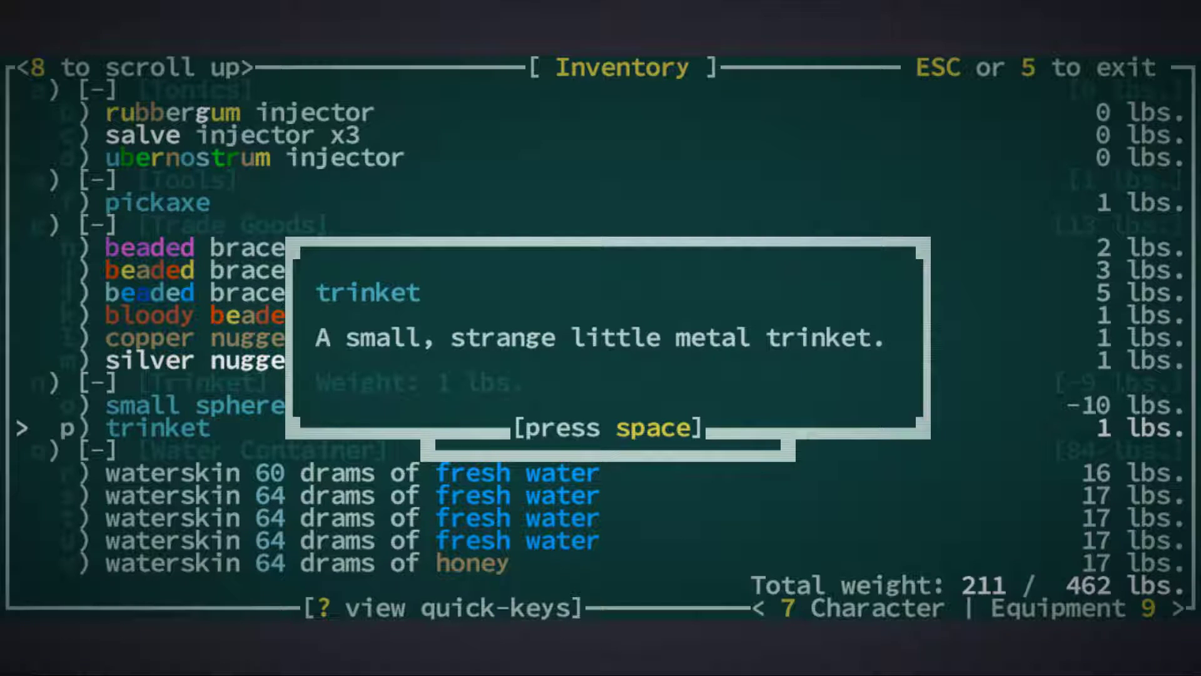
key("space")
key("Escape")
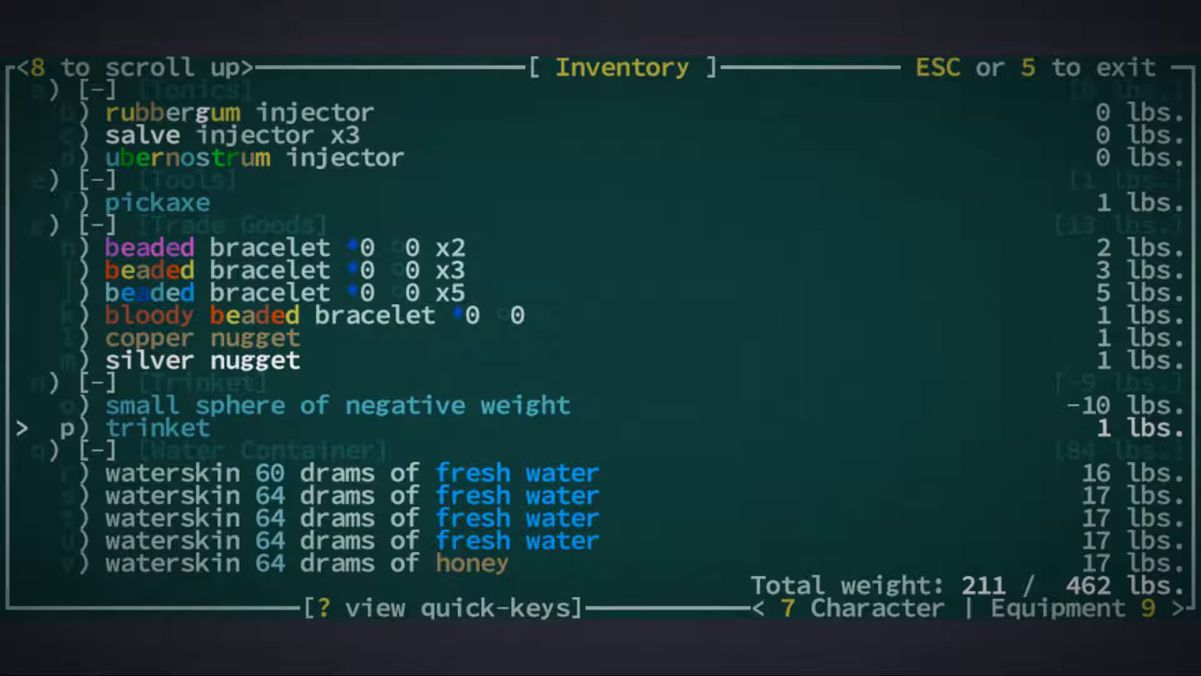
key("Escape")
Walk north and kill the giant amoeba, continuing past the pool.
key("Up")
key("Up")
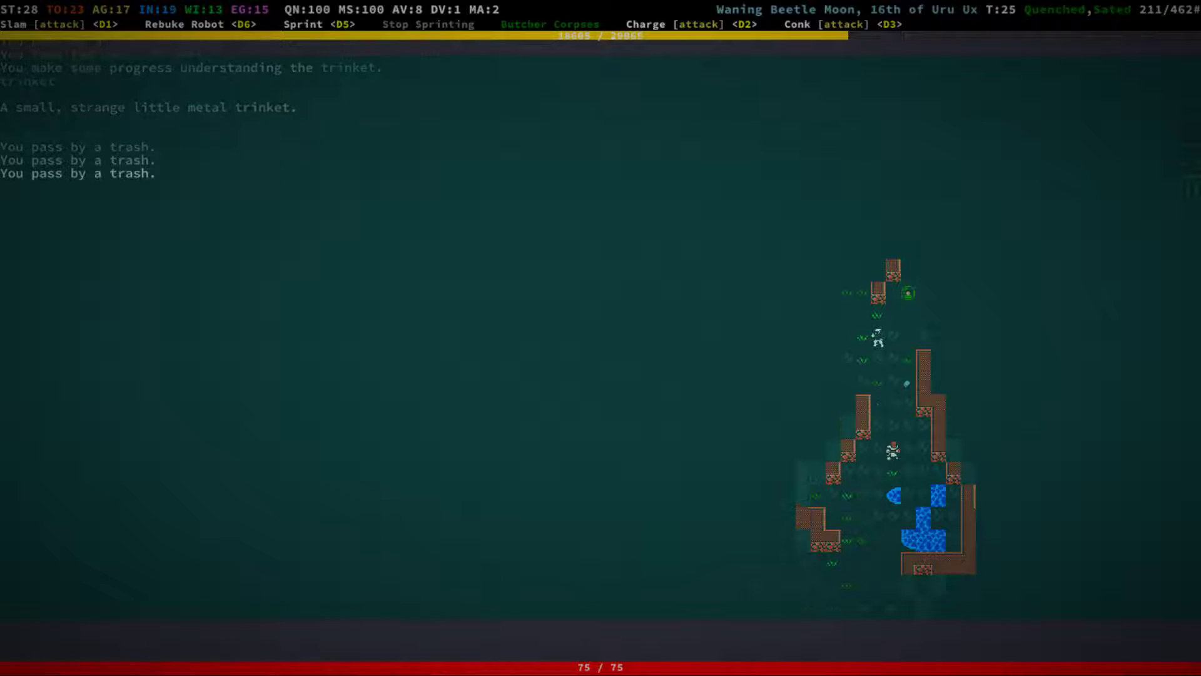
key("Up")
key("Up")
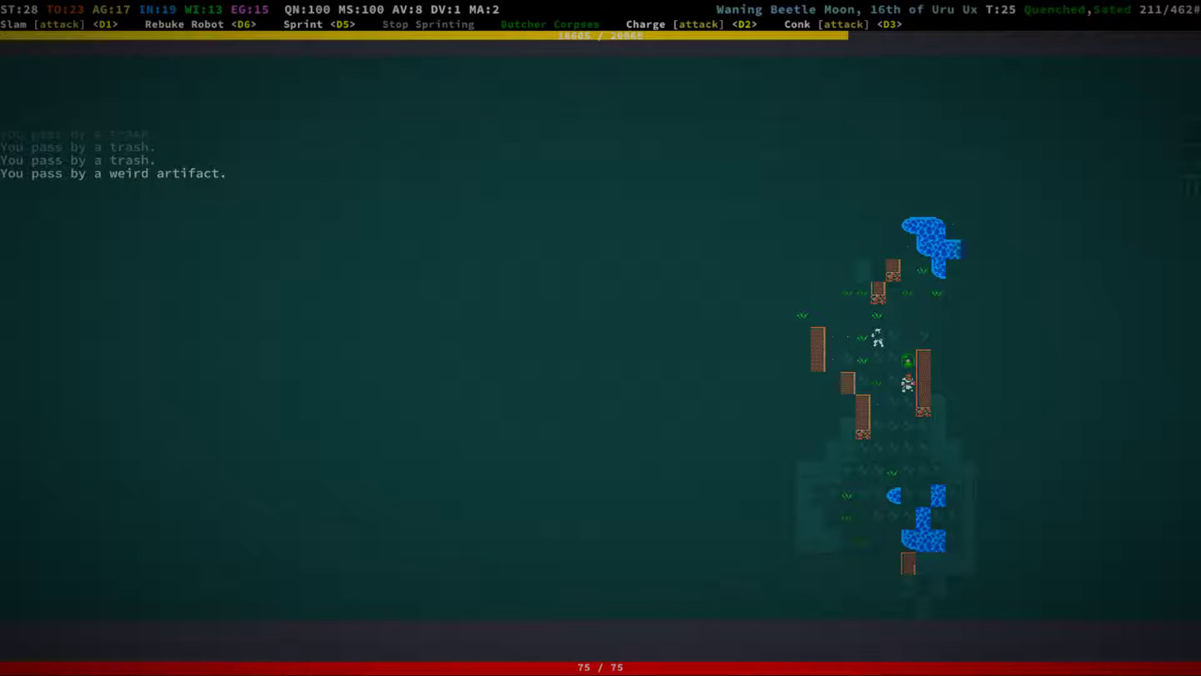
key("g")
key("Right")
key("Right")
key("Right")
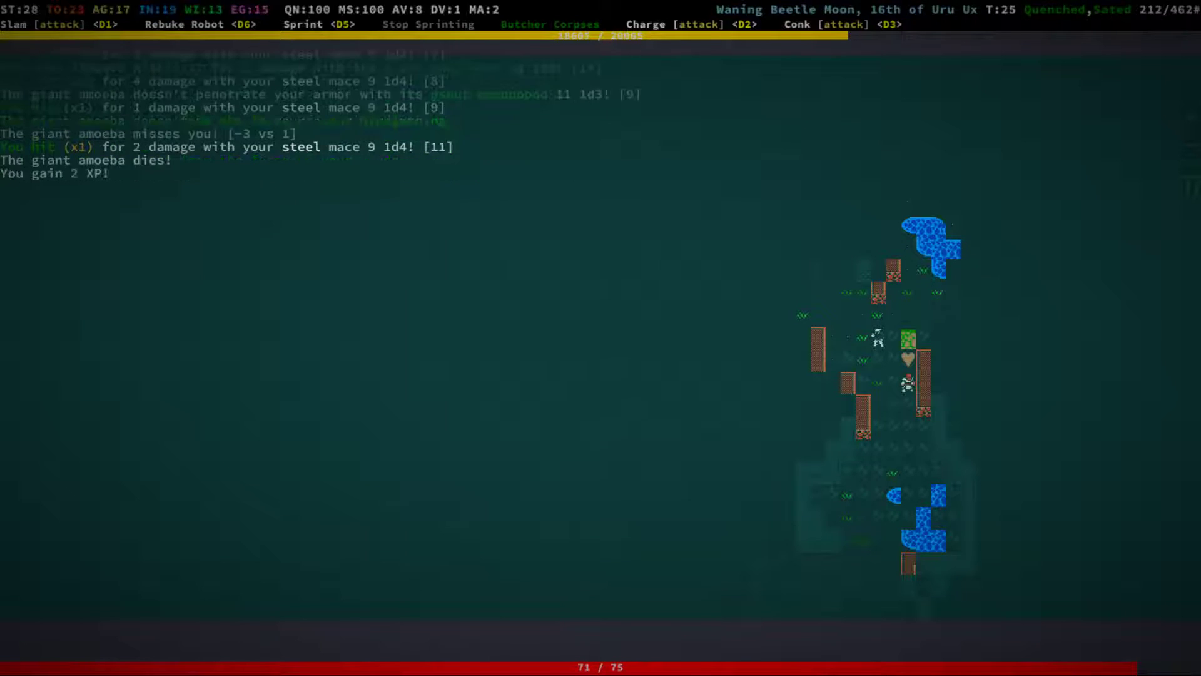
key("Left")
key("Left")
key("Up")
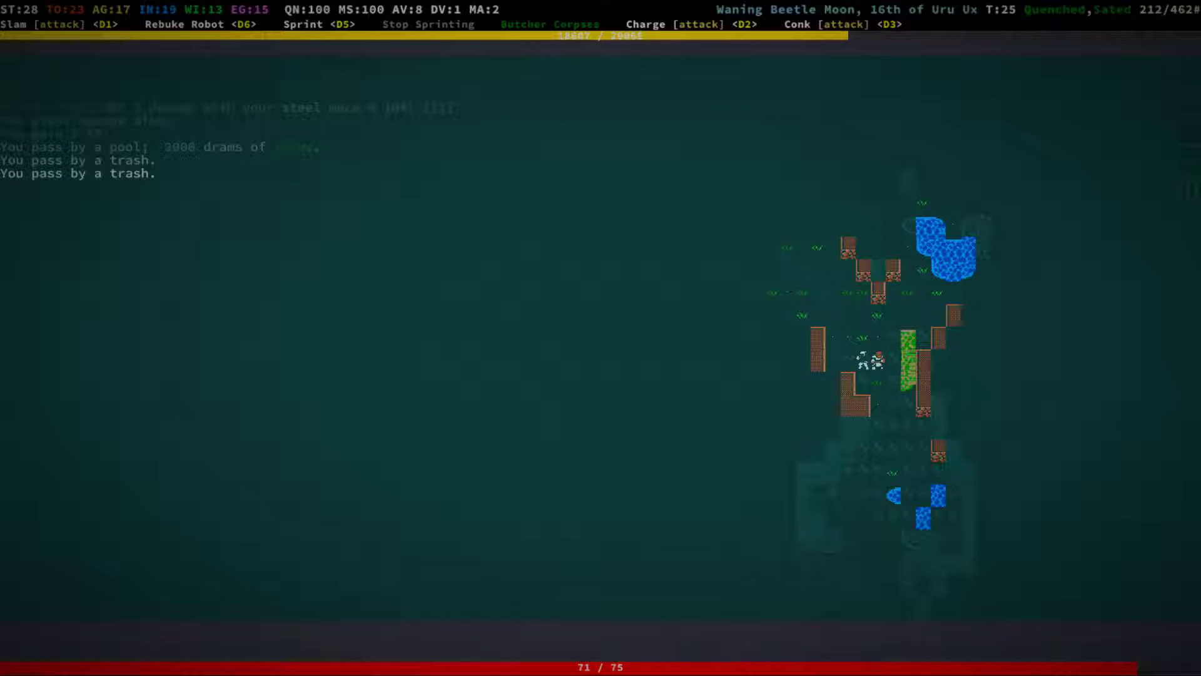
Inspect the arconaut, rest to full health, then Slam and attack it.
key("l")
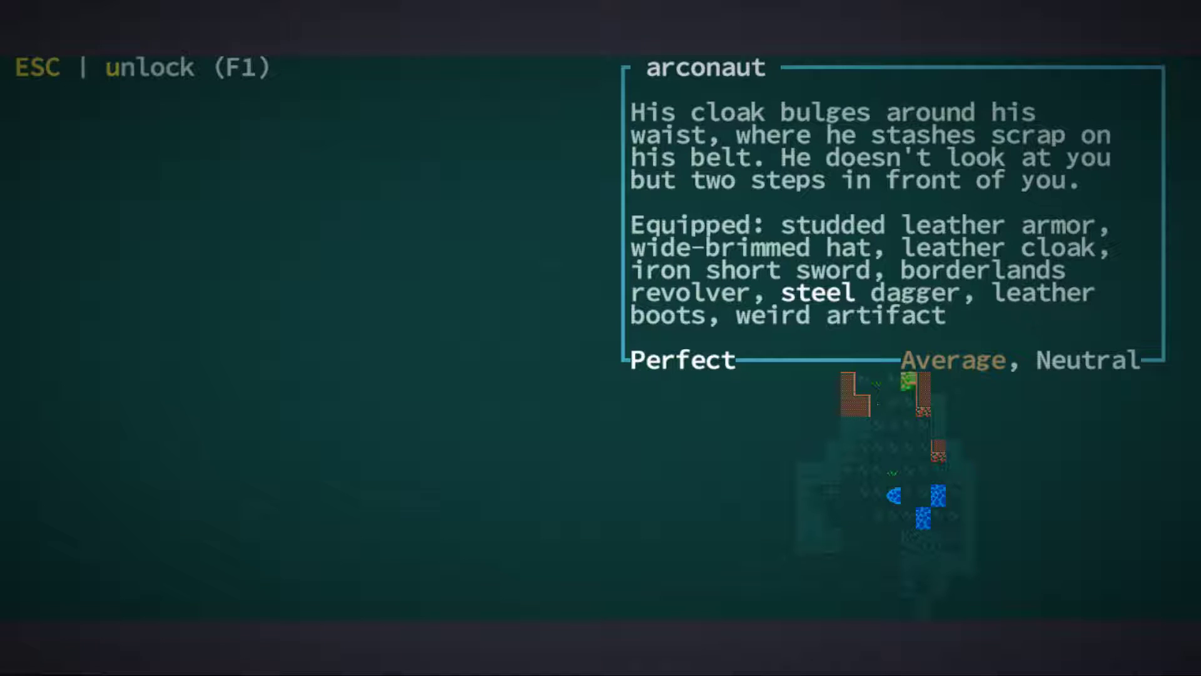
key("Escape")
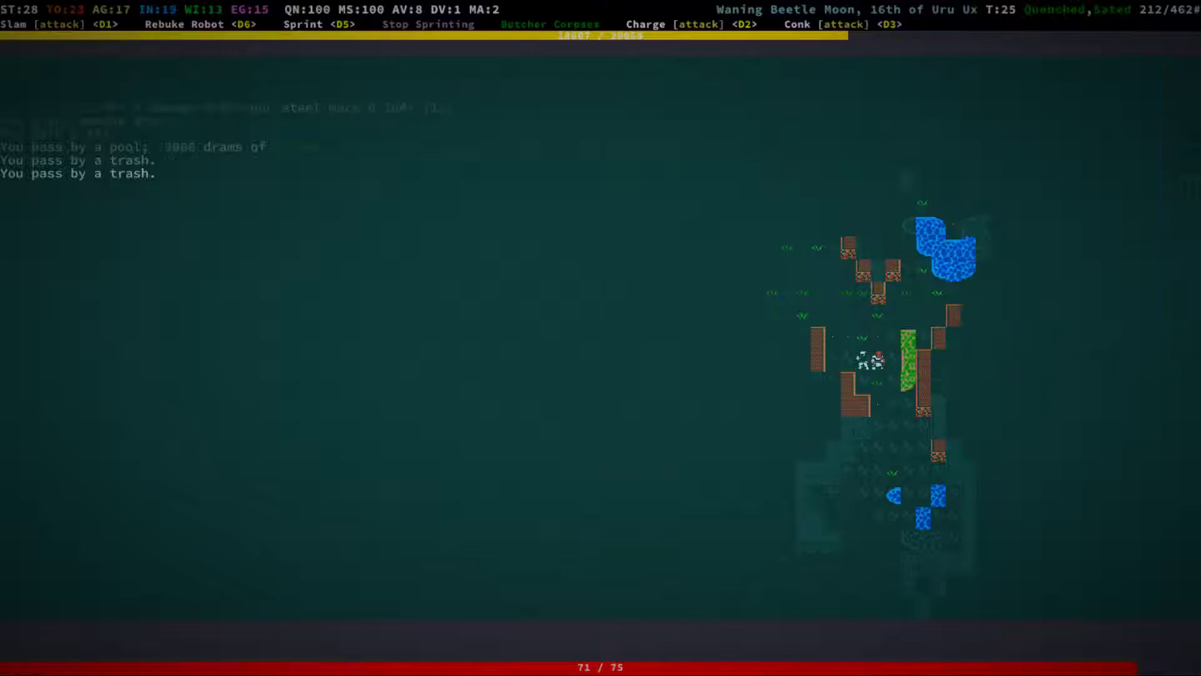
key("z")
key("1")
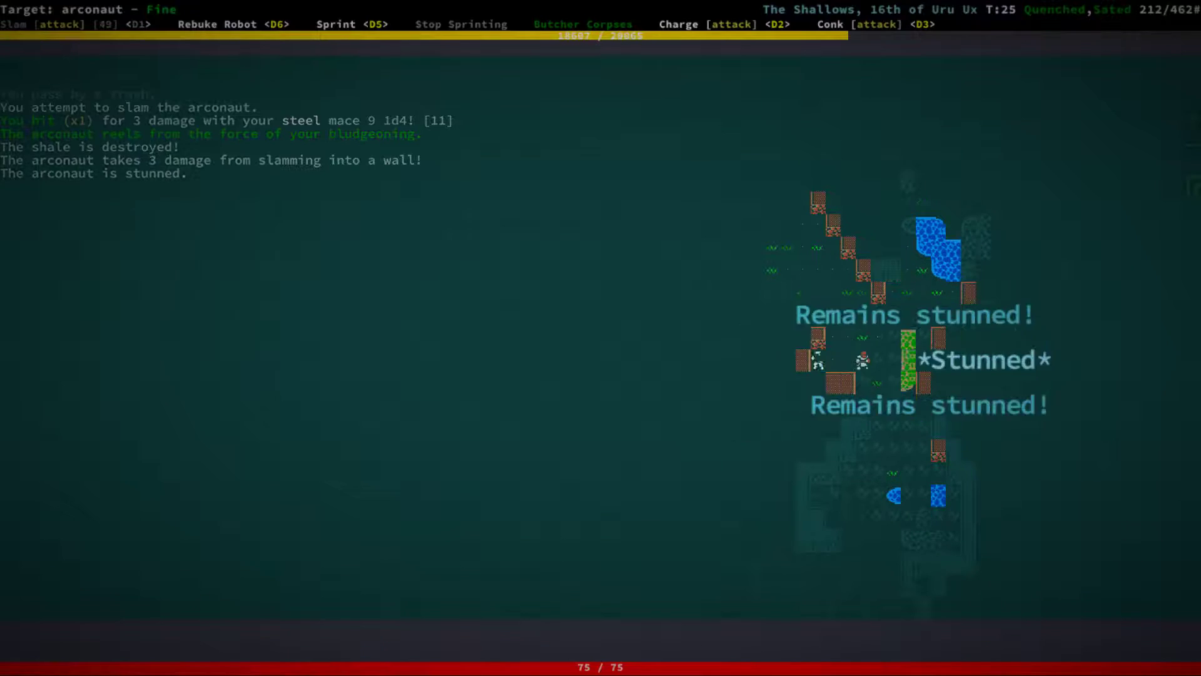
key("Right")
key("Right")
key("Right")
key("Right")
key("Right")
key("Right")
key("Right")
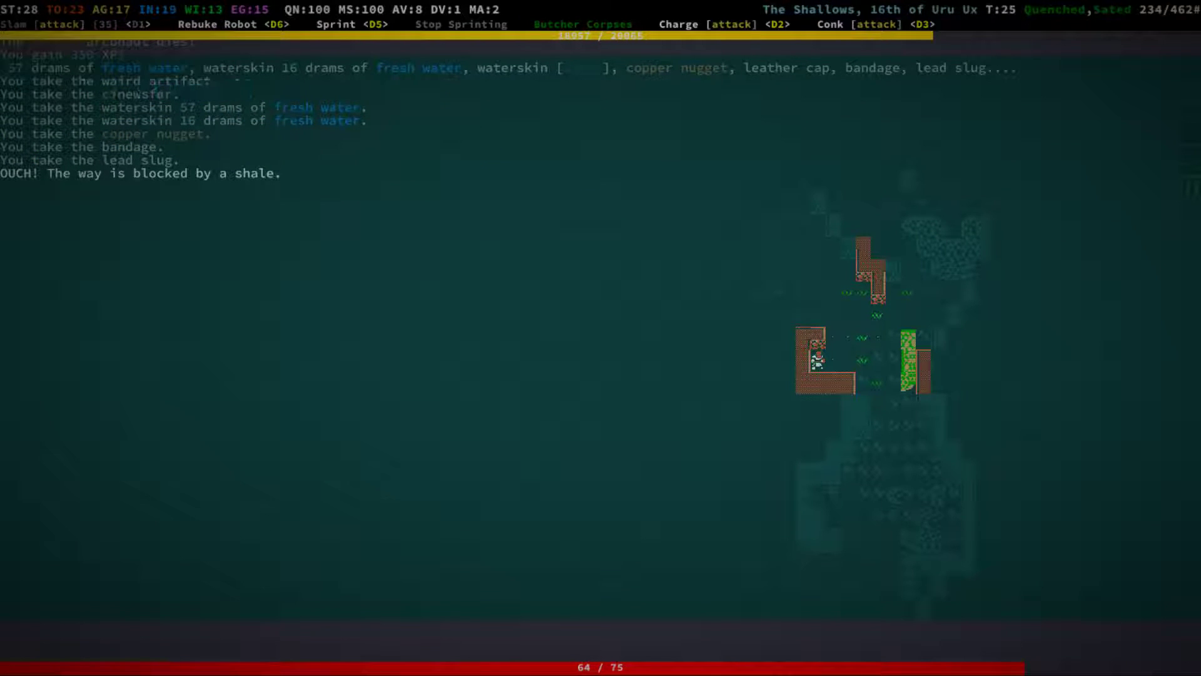
Take the borderlands revolver from the arconaut's dropped items and leave the rest.
key("g")
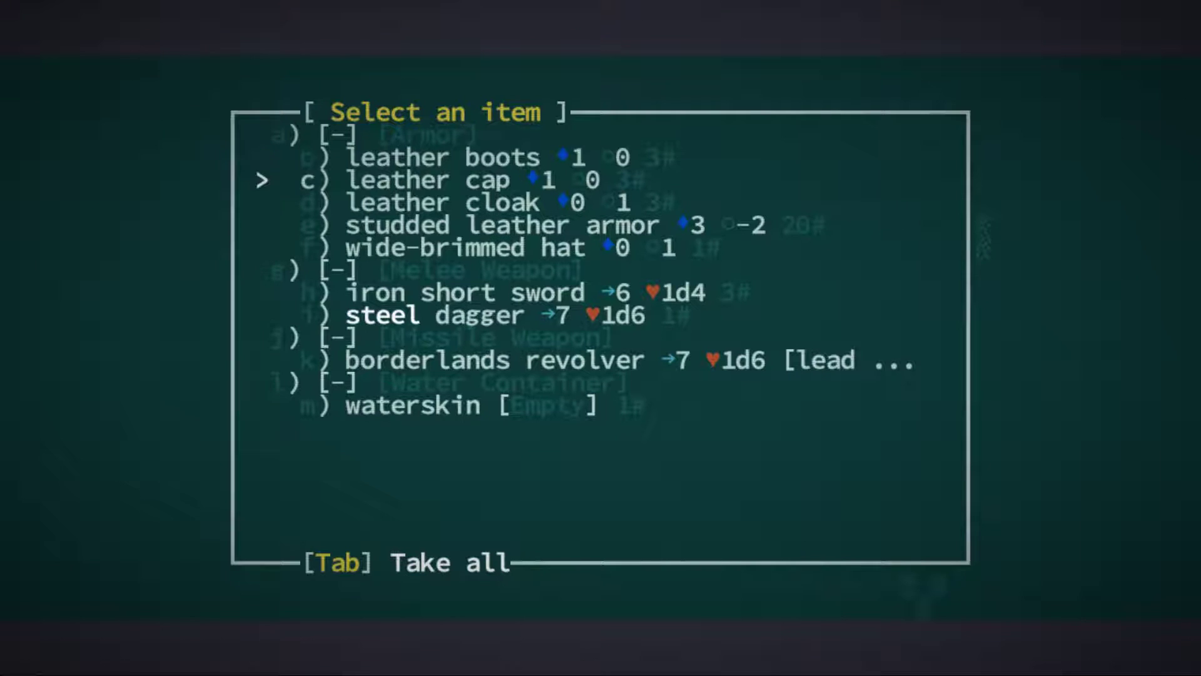
key("End")
key("Up")
key("Return")
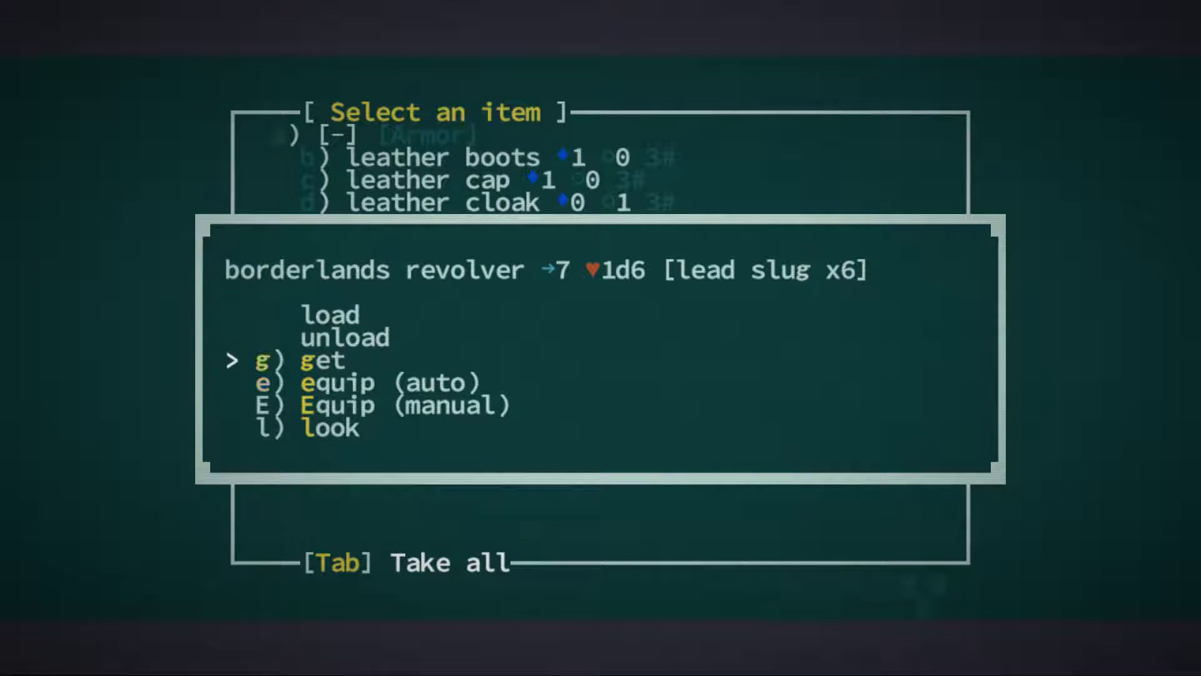
key("g")
key("Up")
key("Up")
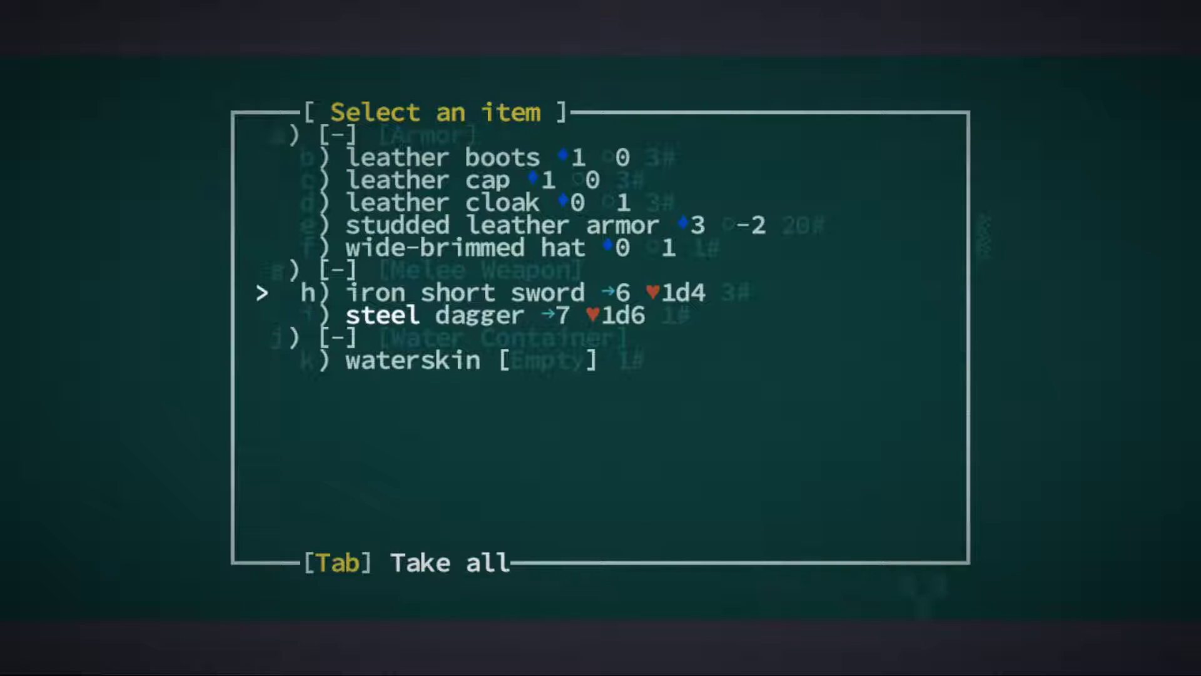
key("Up")
key("Up")
key("Down")
key("Down")
key("Down")
key("Escape")
Browse the inventory up to the grenades section.
key("i")
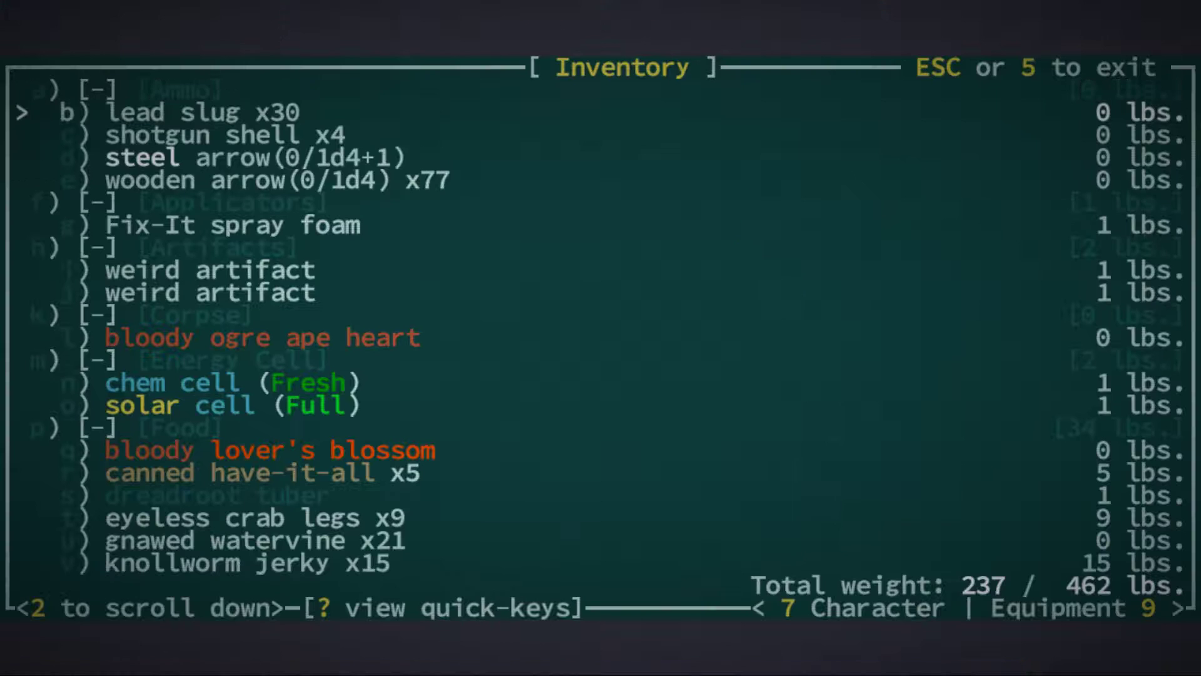
key("Down")
key("Down")
key("Page_Down")
key("Page_Down")
key("Page_Down")
key("Page_Down")
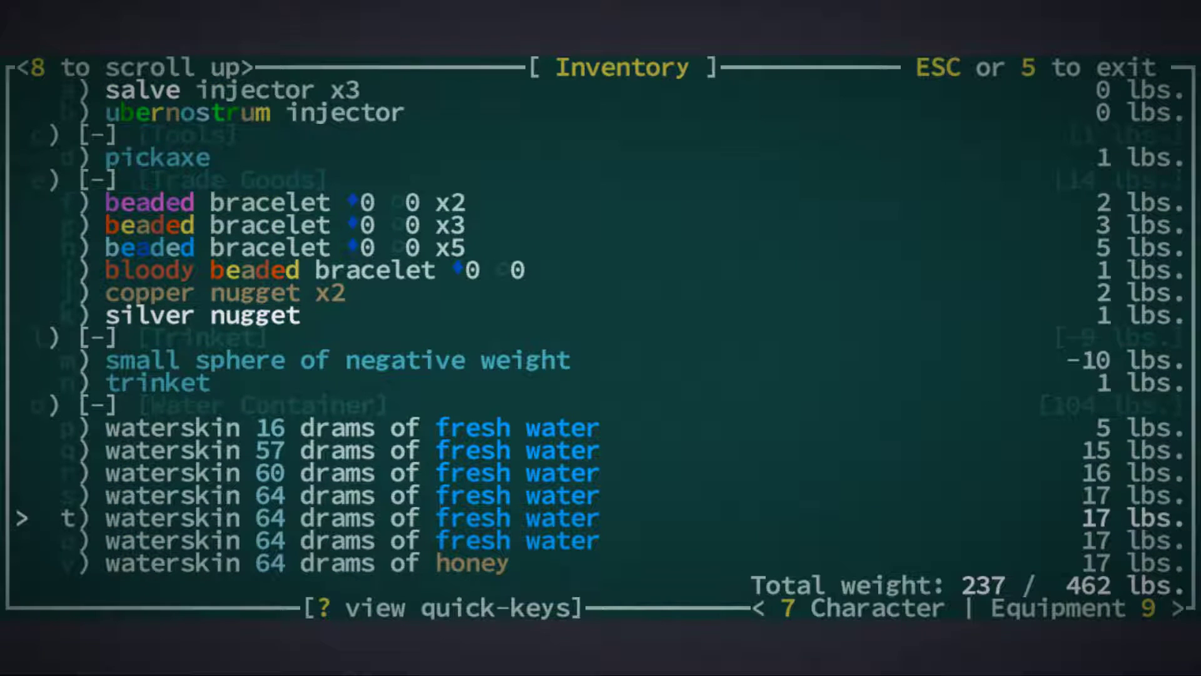
key("Up")
key("Up")
key("Up")
key("Page_Up")
key("Page_Up")
key("Up")
key("Up")
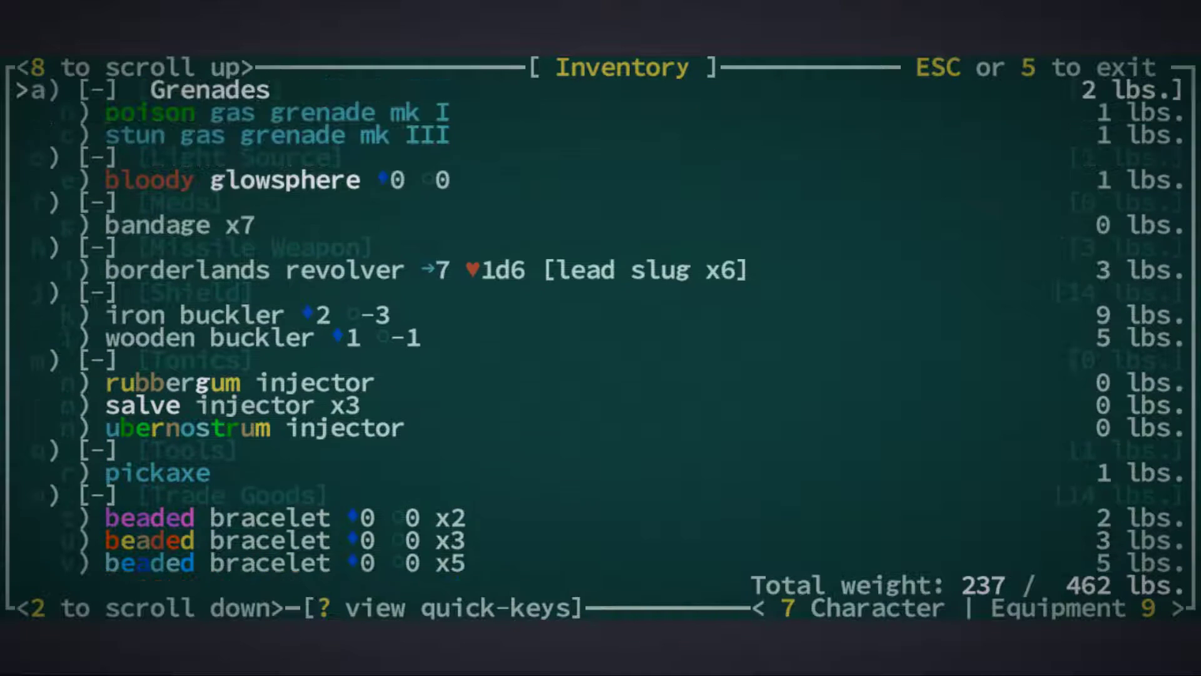
key("Up")
key("Page_Up")
key("Page_Up")
key("Up")
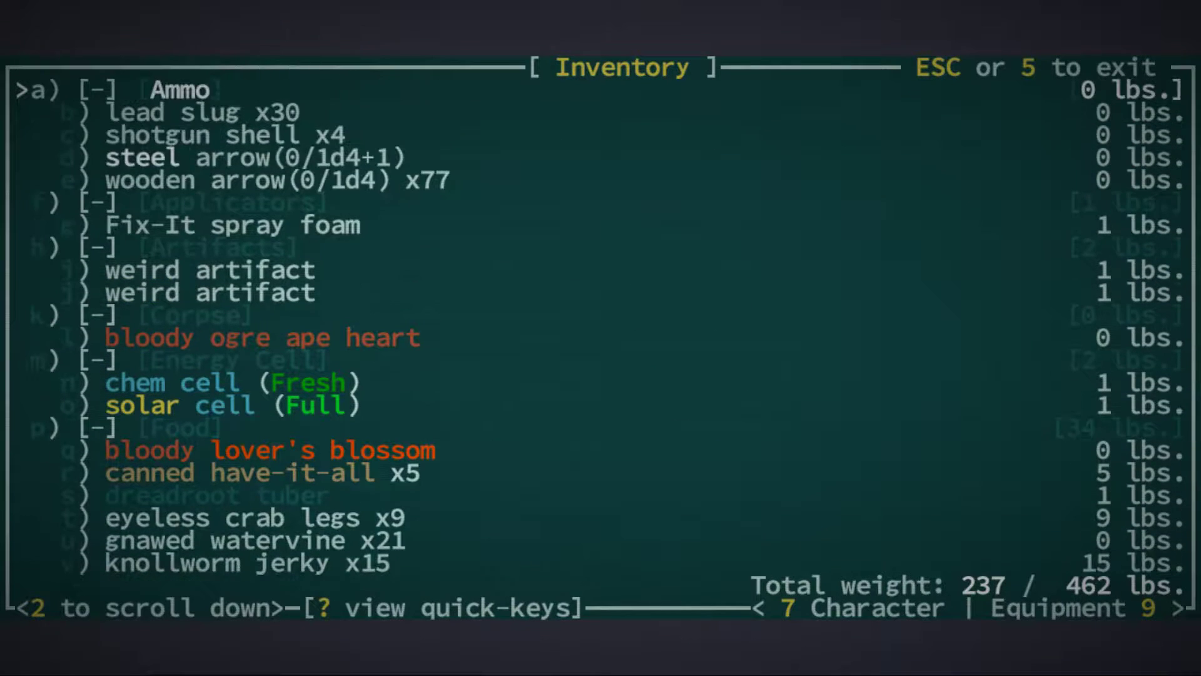
Examine both weird artifacts, revealing a thermal grenade and a high explosive grenade.
key("Down")
key("Down")
key("Down")
key("Down")
key("Down")
key("Return")
key("x")
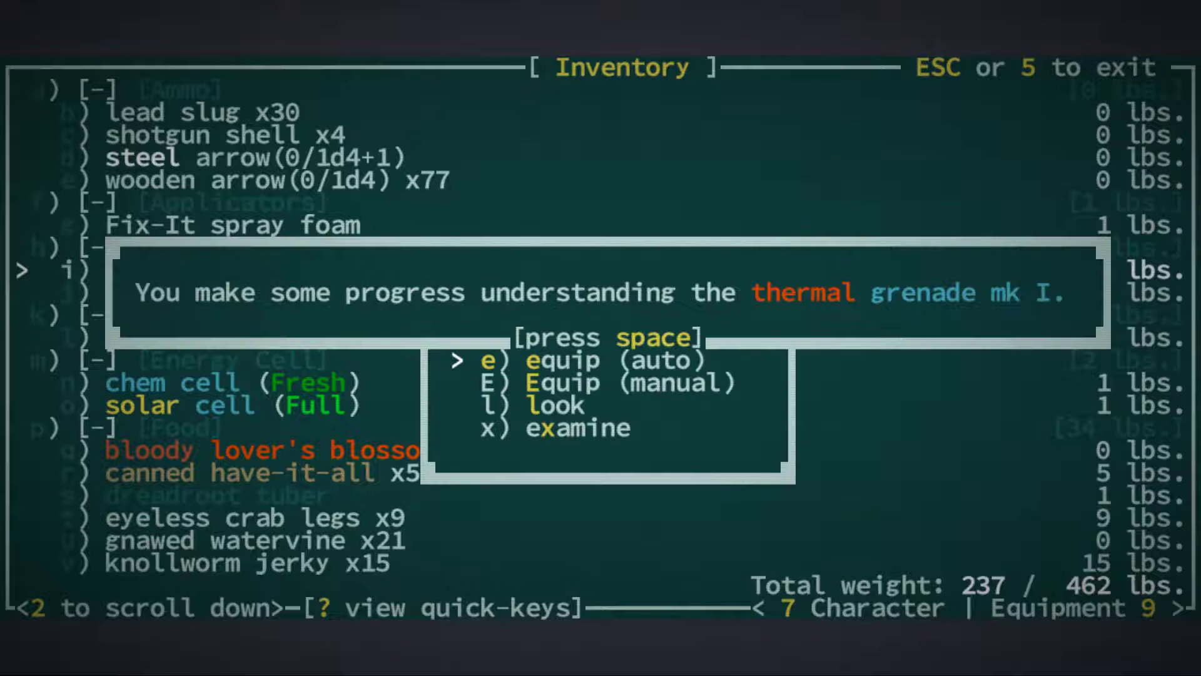
key("space")
key("Escape")
key("Return")
key("x")
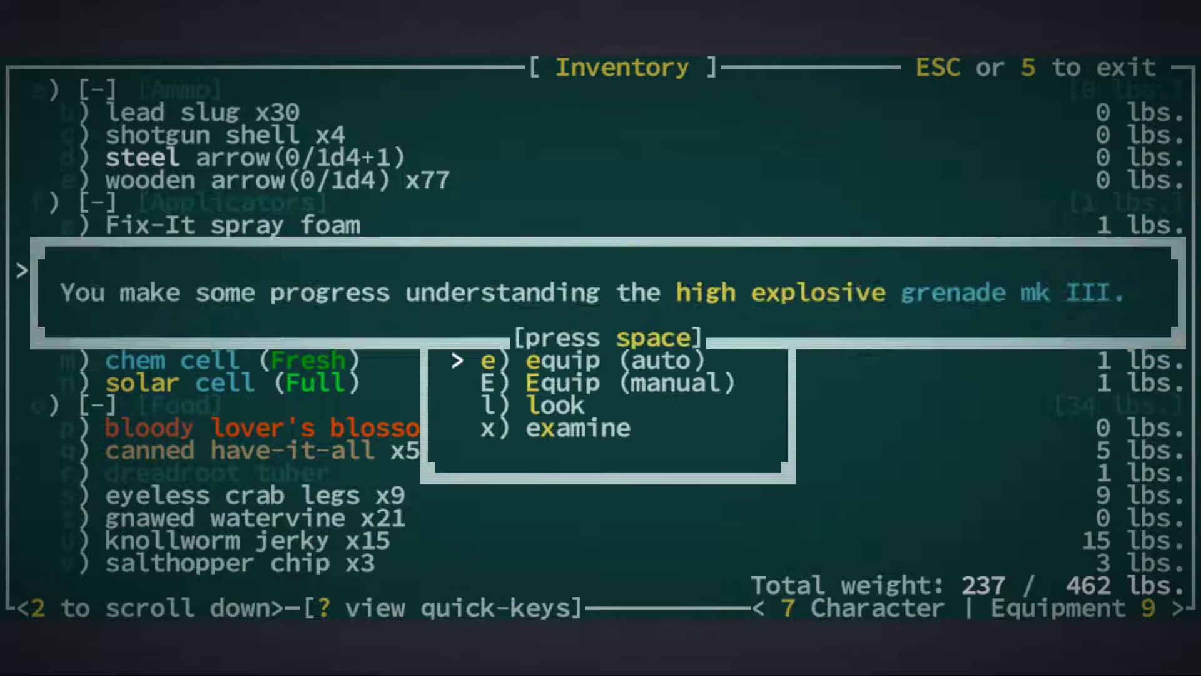
key("space")
key("Escape")
key("Escape")
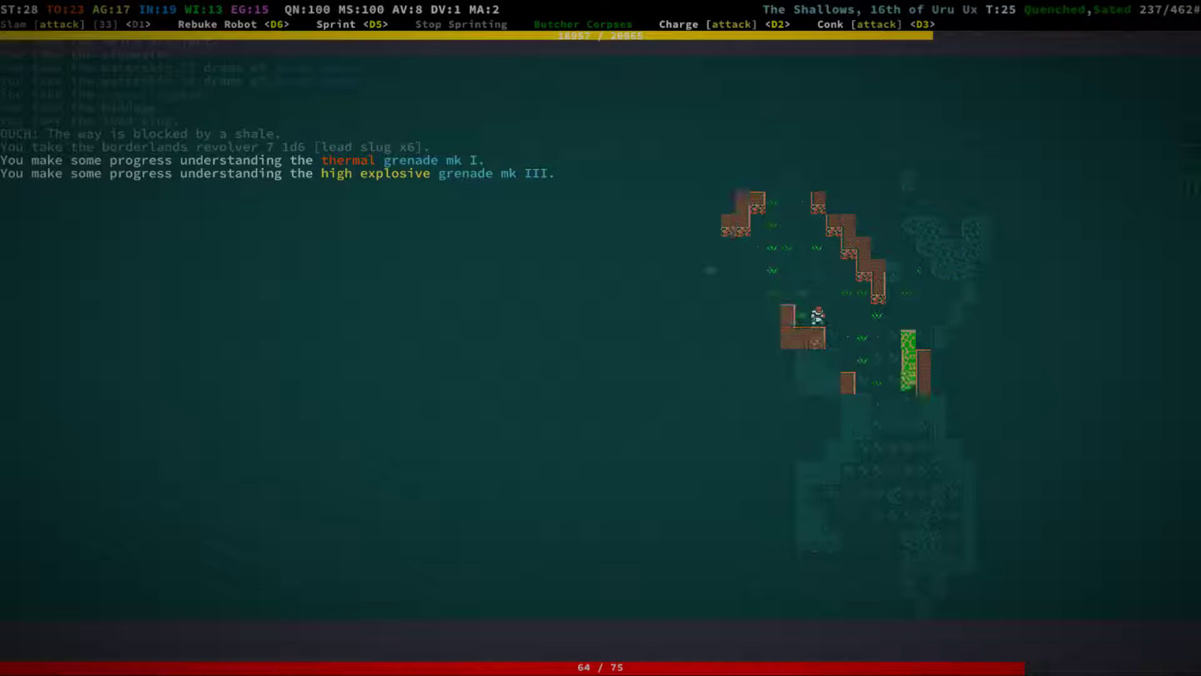
Pick up the empty waterskin from the gear pile.
key("Down")
key("Down")
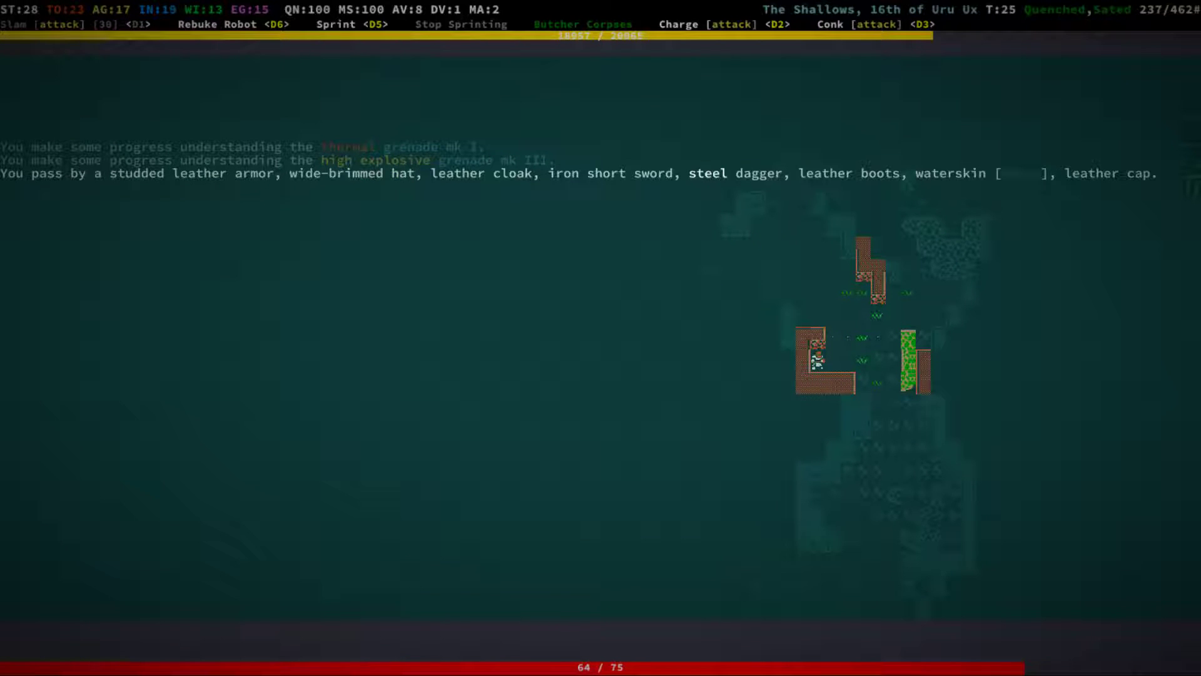
key("g")
key("Up")
key("space")
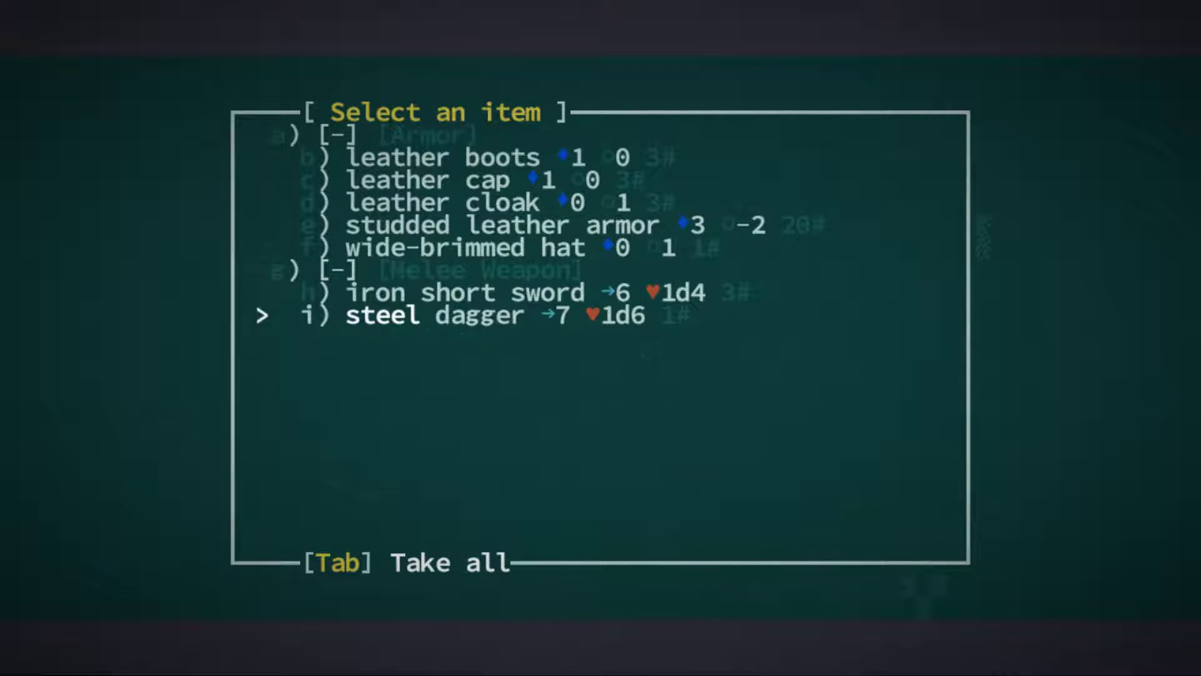
key("Escape")
Walk west, then north-east toward the pool, and kill the attacking giant amoeba.
key("Left")
key("Left")
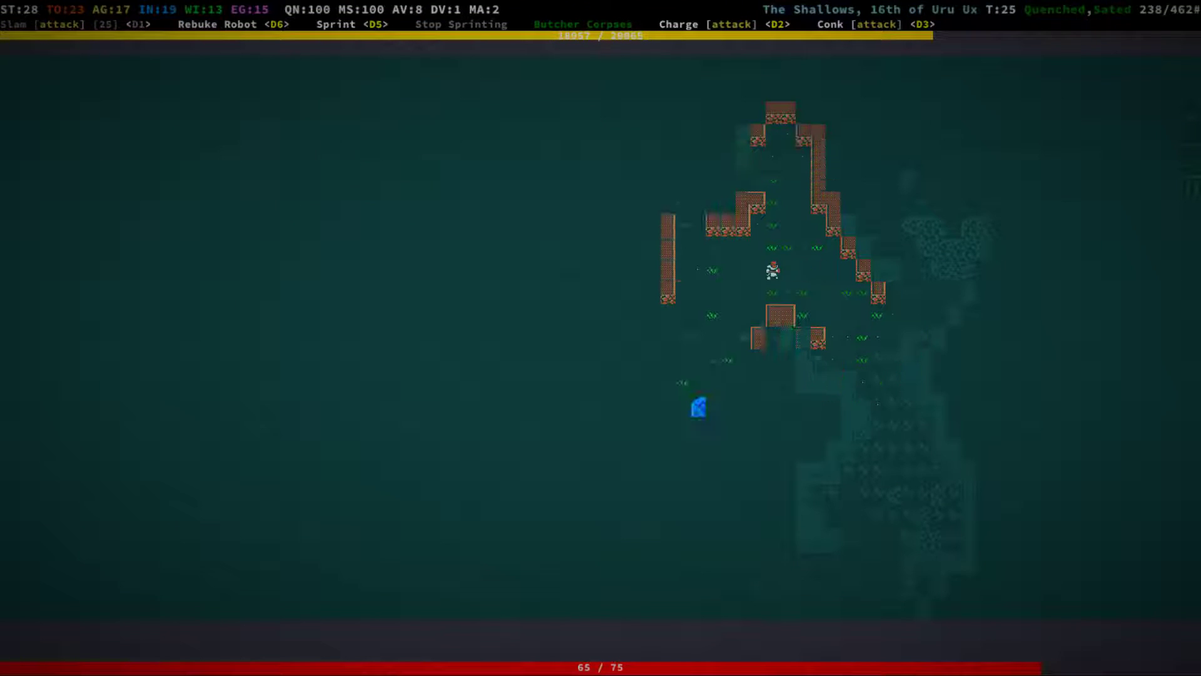
key("Left")
key("Left")
key("Left")
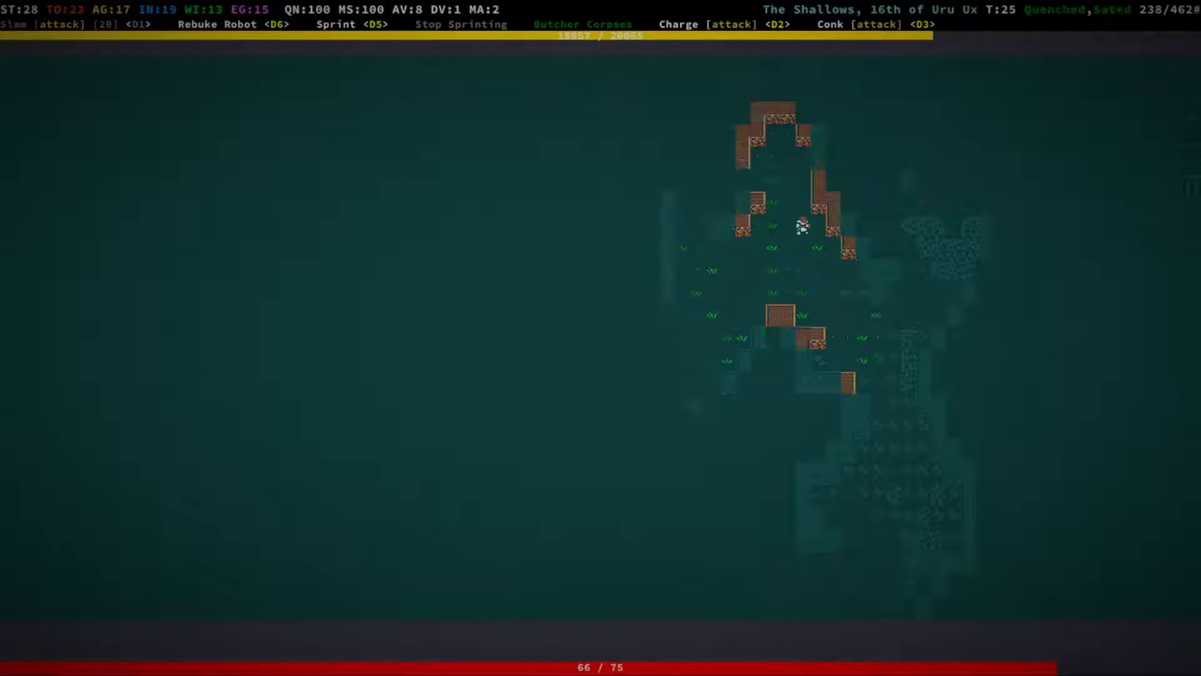
key("Left")
key("Left")
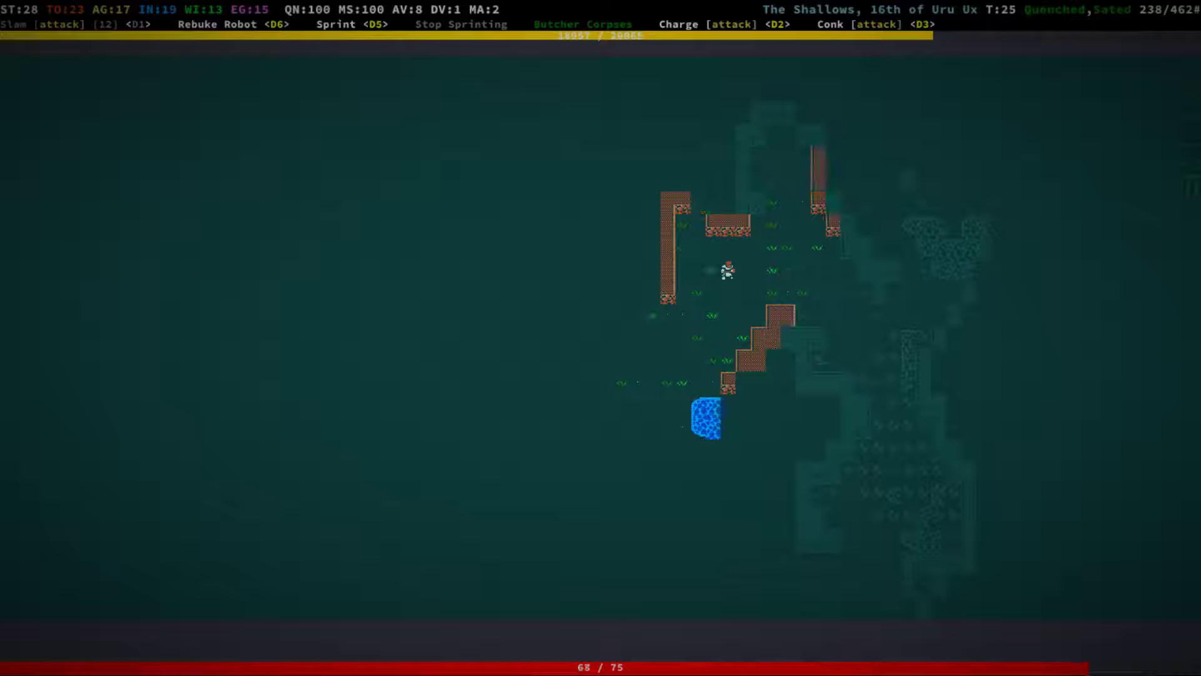
key("KP_9")
key("KP_9")
key("KP_9")
key("KP_9")
key("KP_9")
key("KP_9")
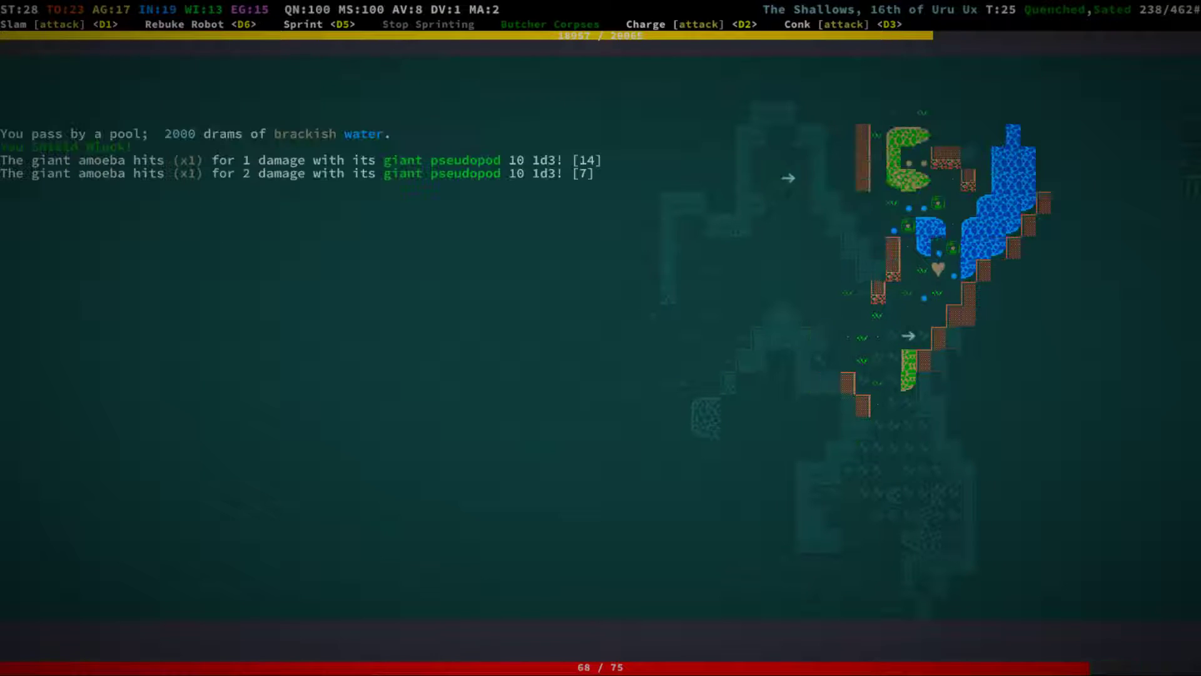
key("KP_9")
key("KP_9")
key("KP_9")
key("KP_9")
key("KP_9")
key("KP_9")
key("KP_9")
key("KP_9")
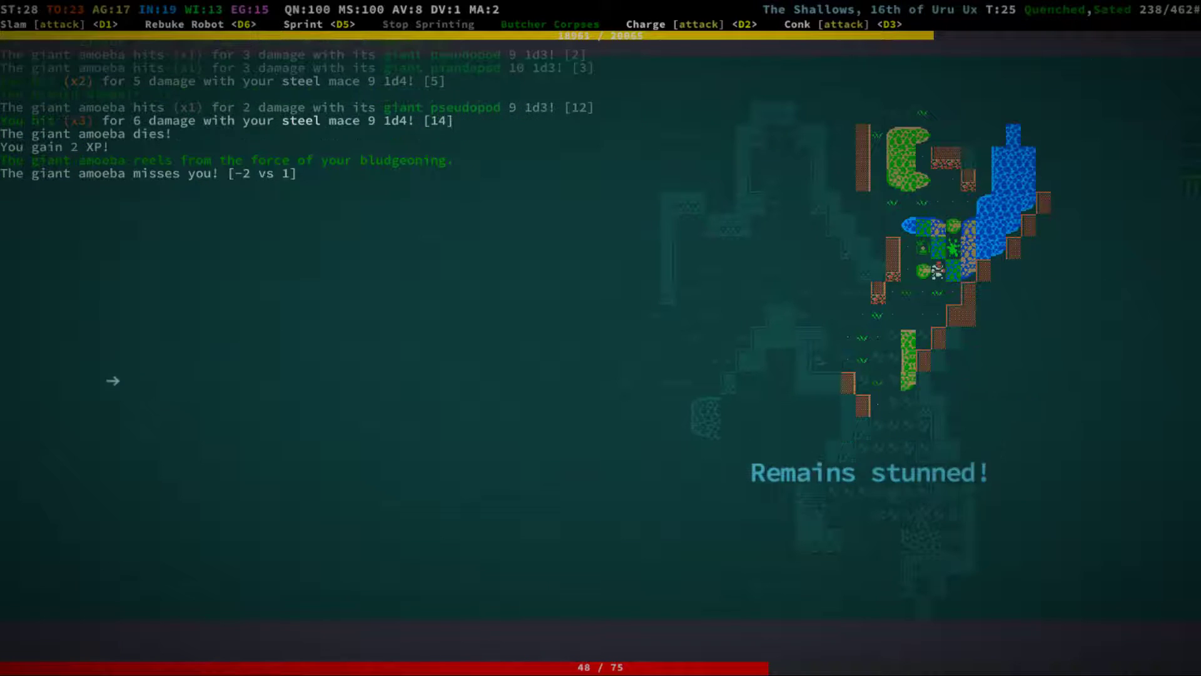
key("KP_9")
key("KP_9")
key("KP_9")
key("KP_9")
Explore west and south-west toward the water and kill the electrofuge.
key("KP_4")
key("KP_4")
key("KP_4")
key("KP_4")
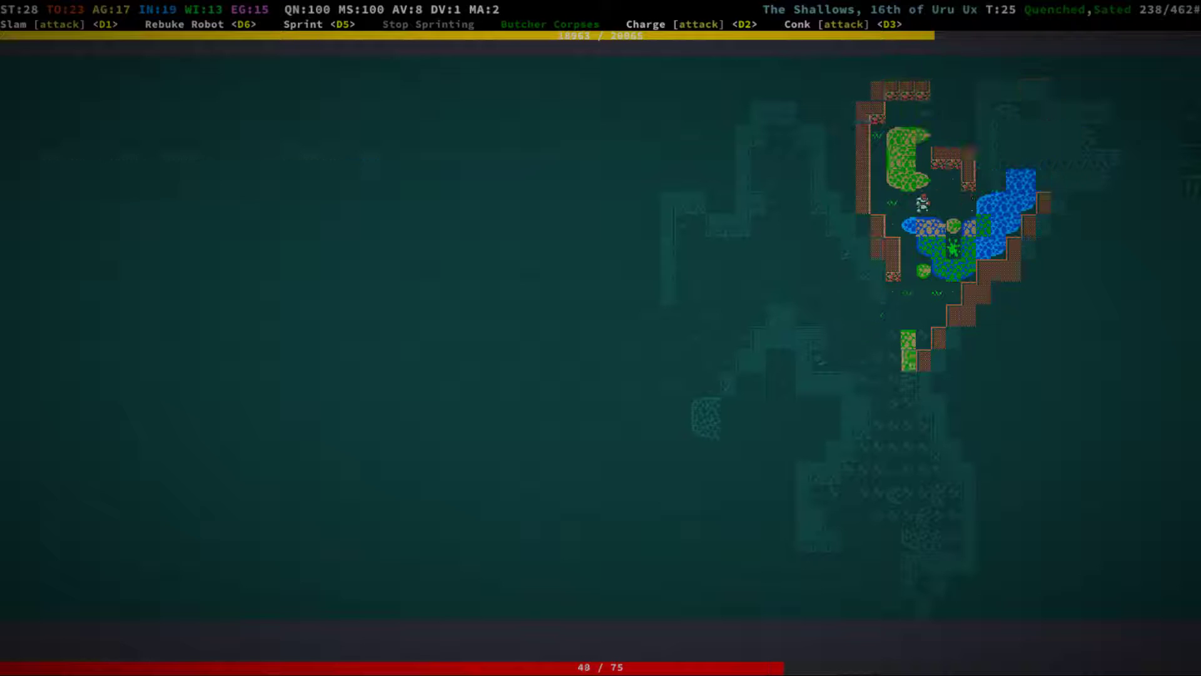
key("KP_2")
key("KP_2")
key("KP_2")
key("KP_2")
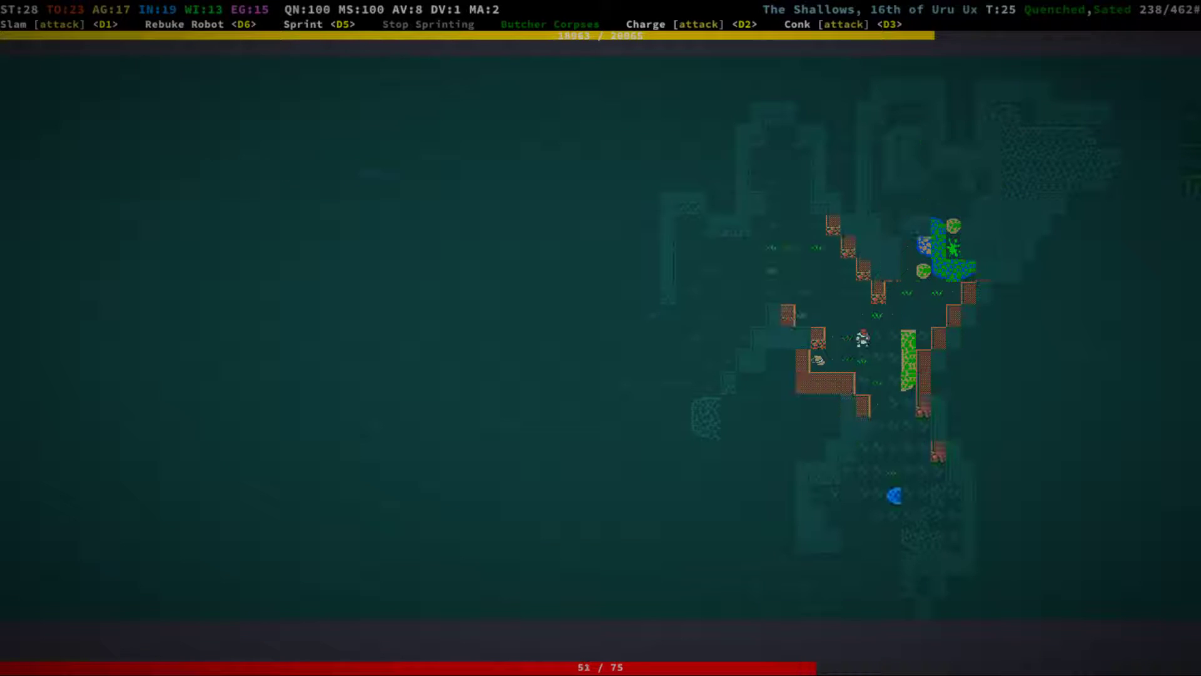
key("KP_7")
key("KP_7")
key("KP_7")
key("KP_7")
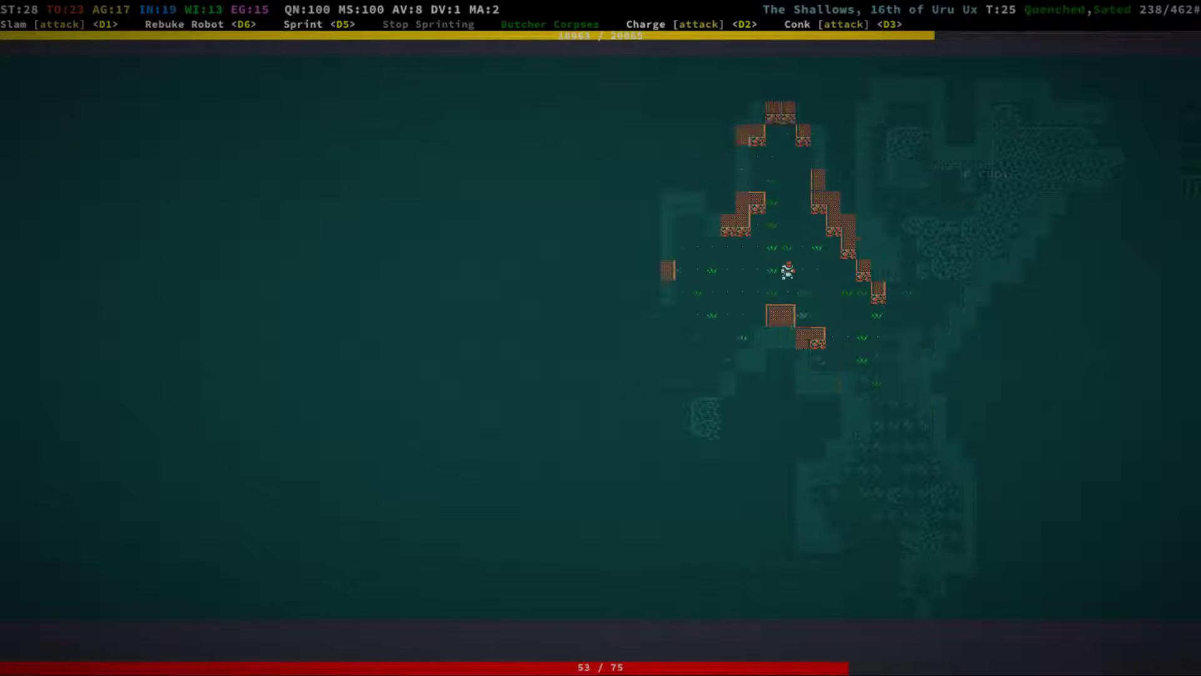
key("KP_1")
key("KP_1")
key("KP_1")
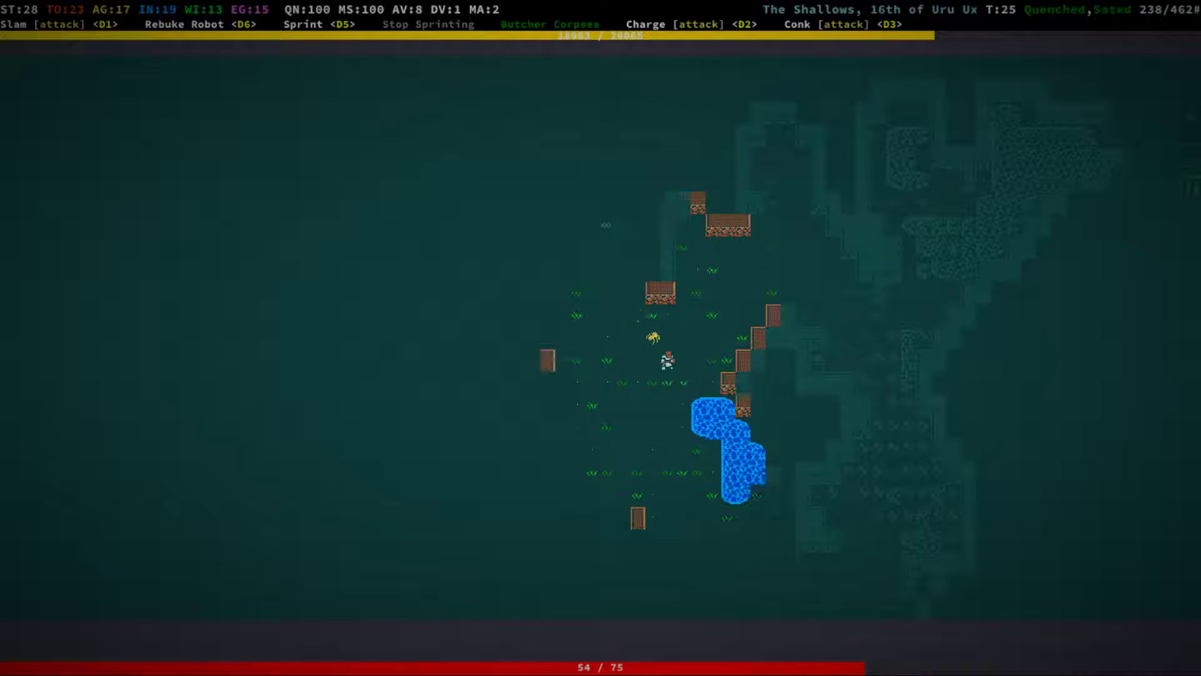
key("KP_8")
key("KP_8")
key("KP_8")
key("KP_8")
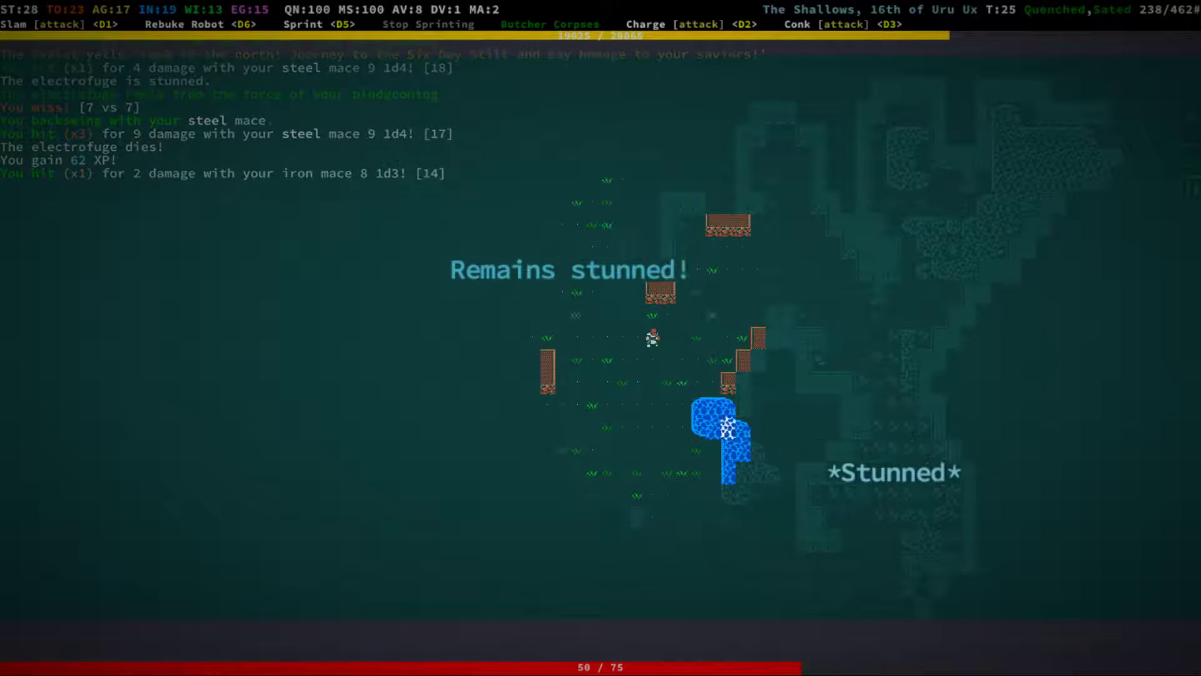
Rest to recover health, then push north and attack a giant amoeba.
key("grave")
key("KP_8")
key("KP_8")
key("KP_8")
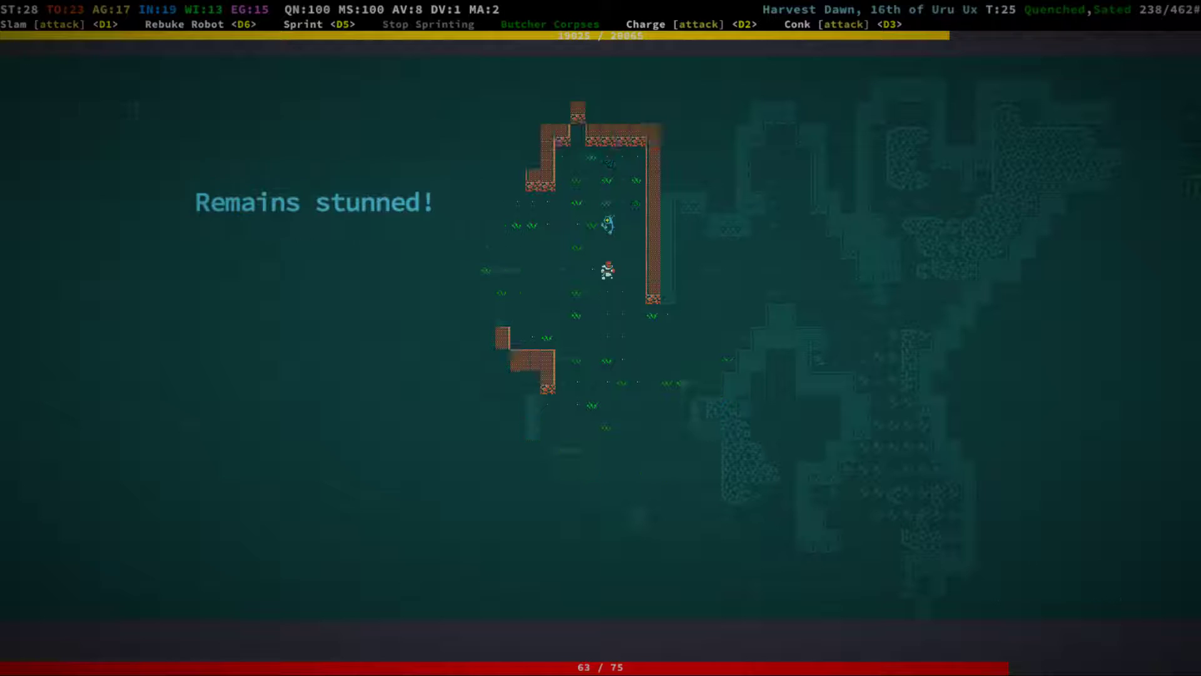
key("KP_8")
key("KP_8")
key("KP_7")
key("KP_7")
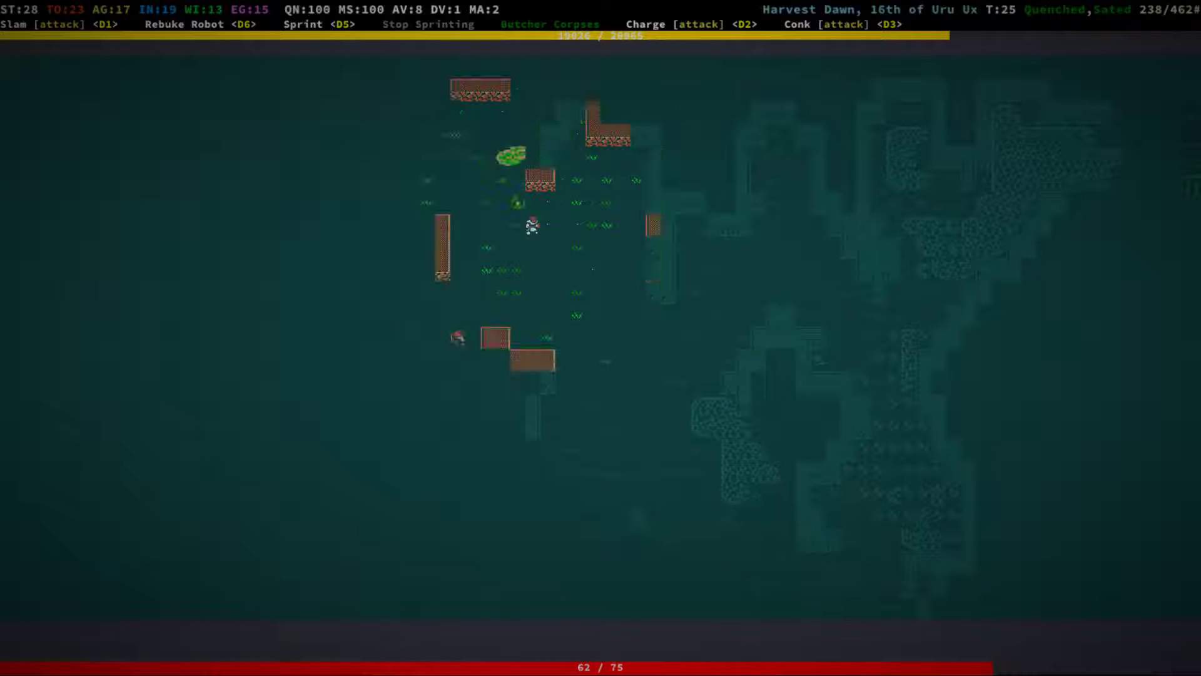
key("KP_8")
key("KP_8")
key("KP_8")
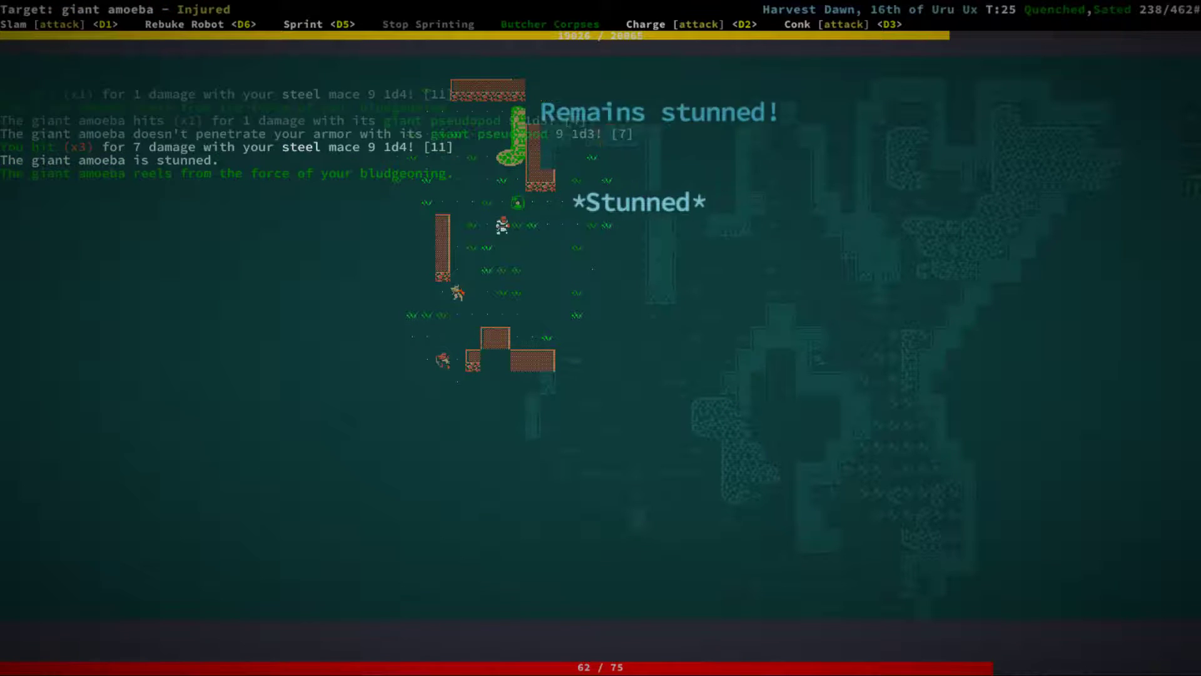
key("KP_8")
key("KP_8")
key("KP_8")
key("KP_8")
key("KP_8")
key("KP_8")
key("KP_8")
Move south-west past the amoeba and kill a snapjaw scavenger to the south.
key("KP_1")
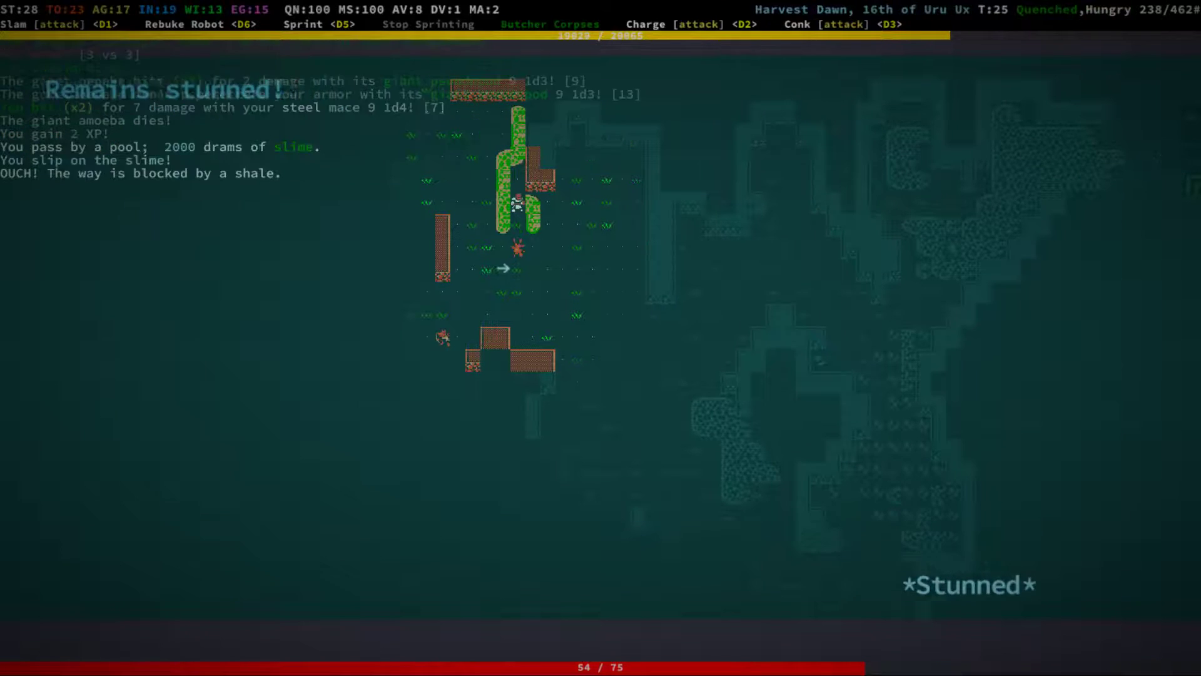
key("KP_1")
key("KP_1")
key("KP_1")
key("KP_1")
key("KP_1")
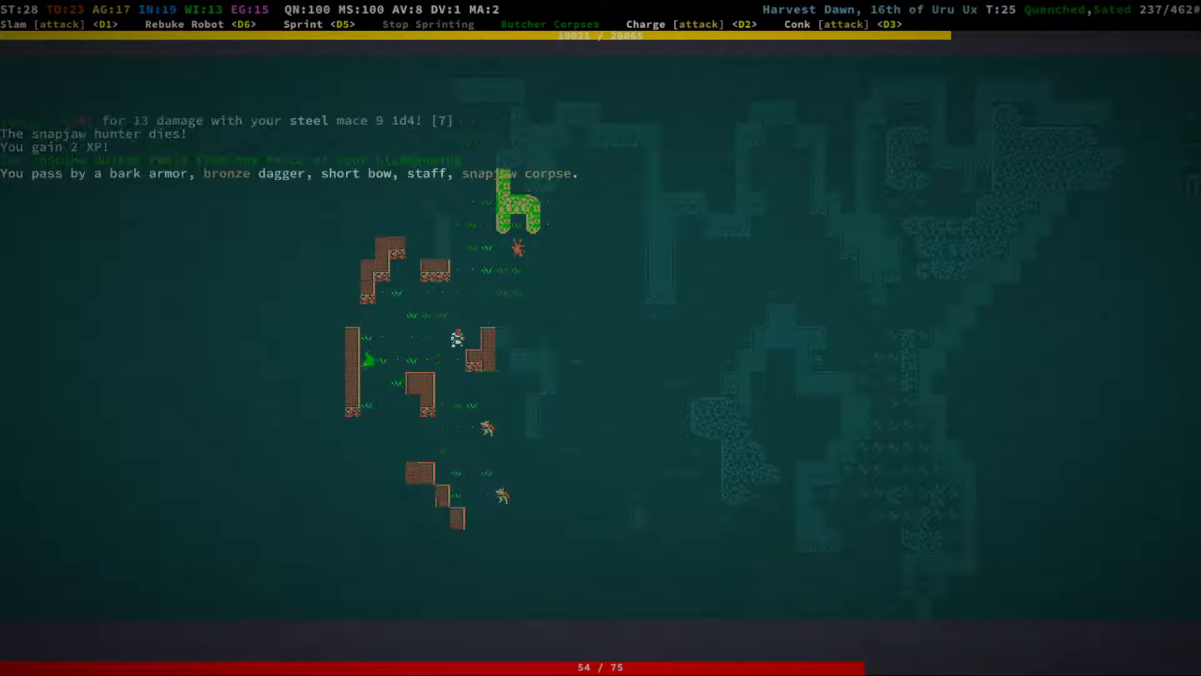
key("KP_2")
key("KP_2")
key("KP_2")
key("KP_2")
key("KP_2")
key("KP_2")
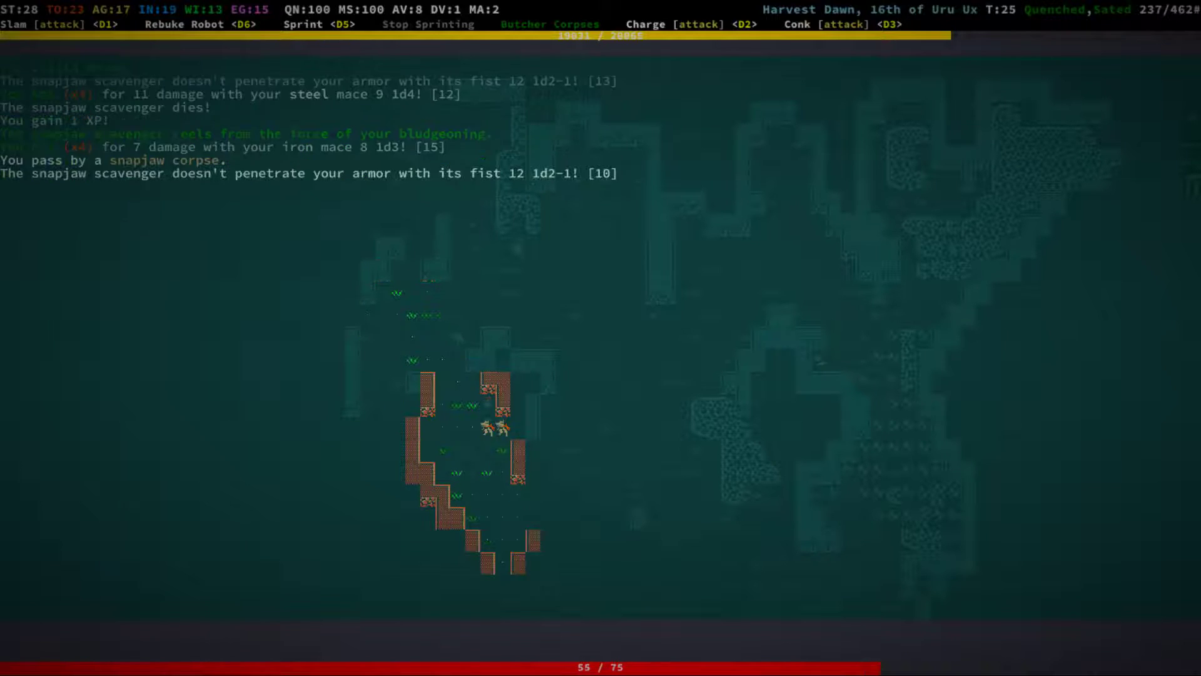
key("KP_2")
key("KP_2")
key("KP_2")
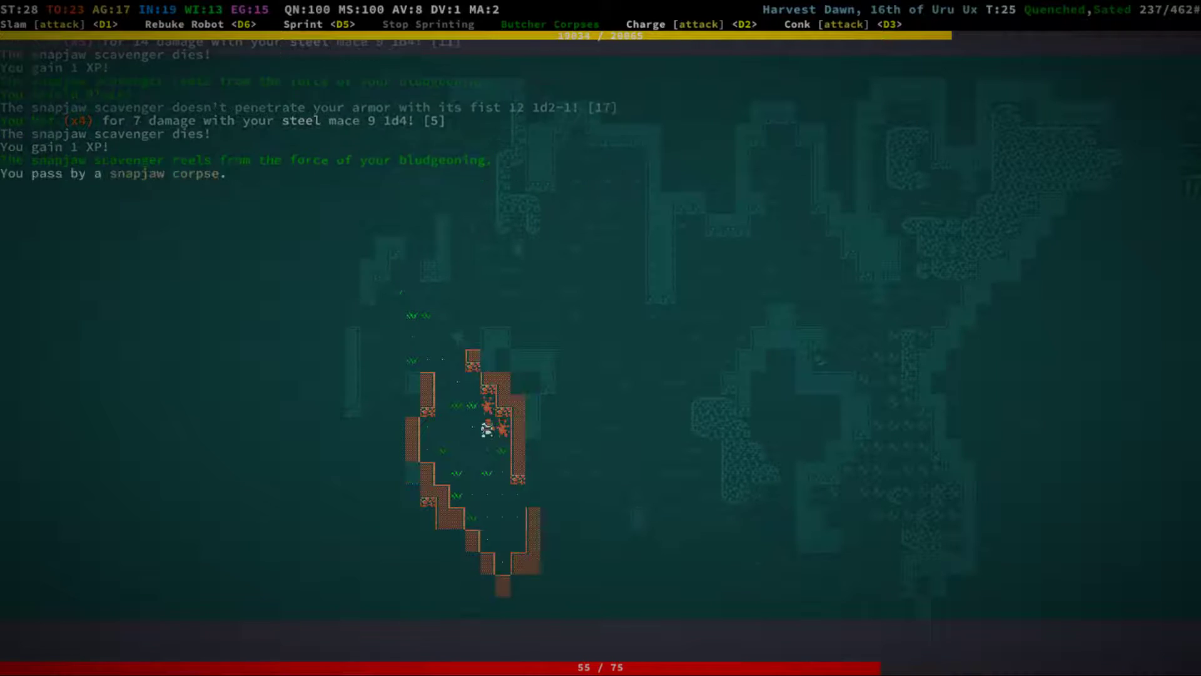
key("KP_2")
Cross the chamber westward and travel south-west into unexplored cave.
key("KP_1")
key("KP_2")
key("KP_7")
key("KP_4")
key("KP_1")
key("KP_4")
key("KP_1")
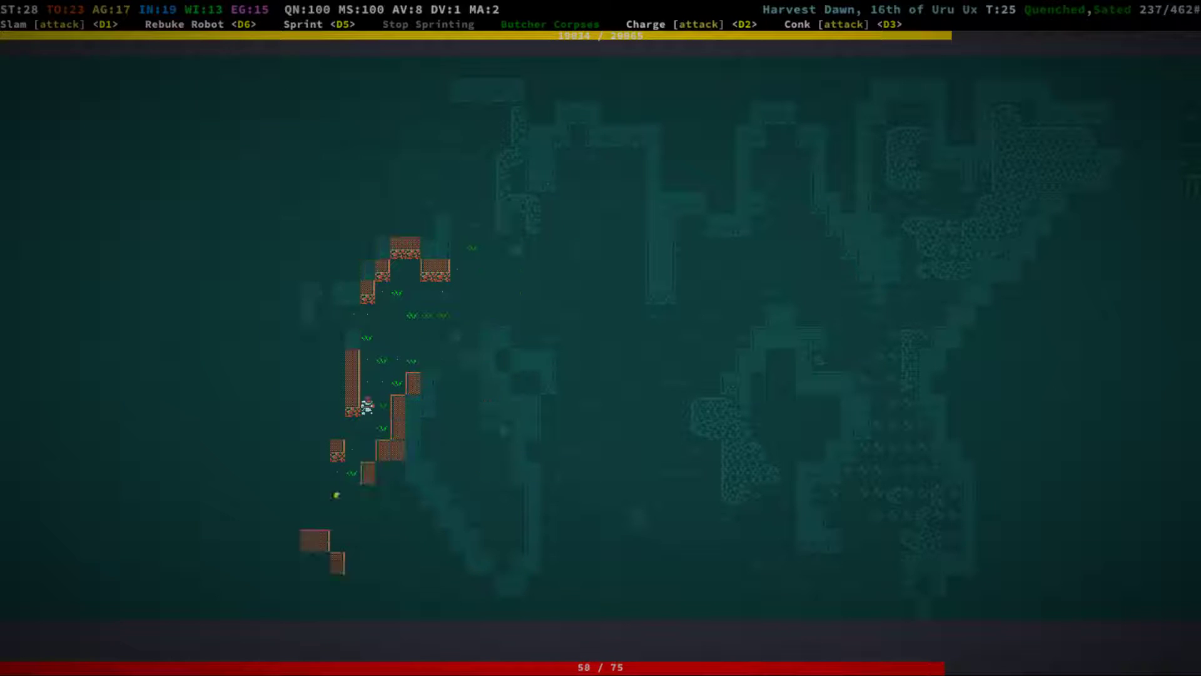
key("KP_2")
Fight a snapjaw hunter to the south-east and attack a giant centipede.
key("KP_3")
key("KP_2")
key("KP_3")
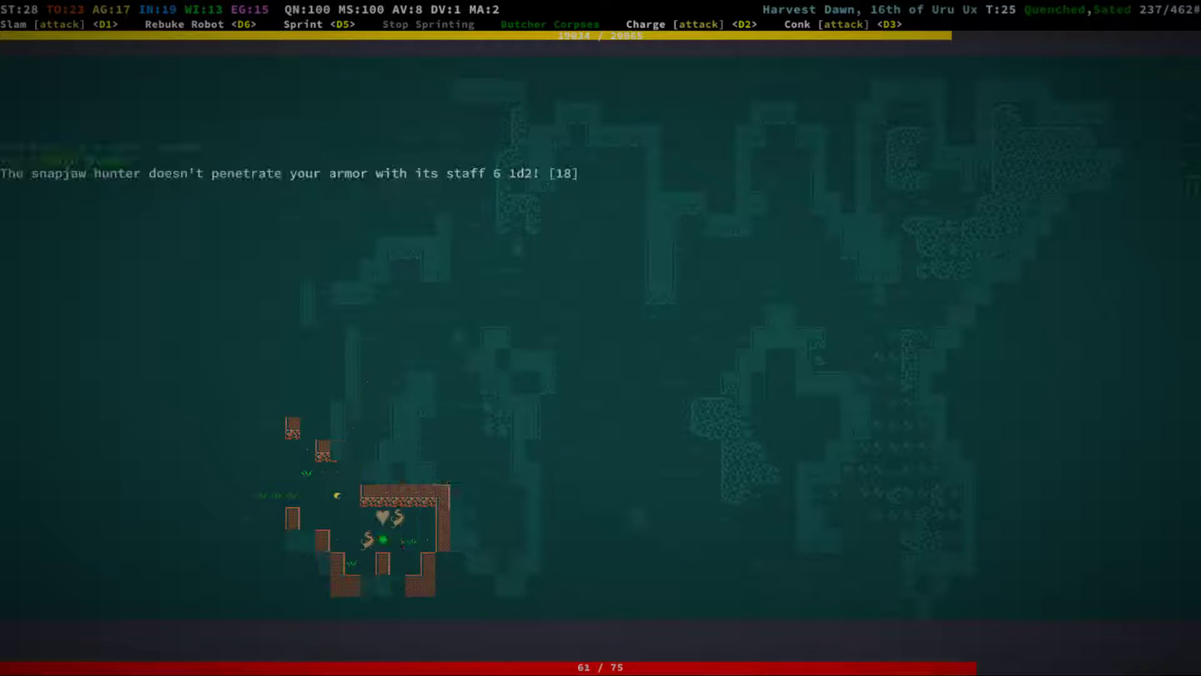
key("KP_2")
key("KP_1")
key("KP_1")
key("KP_1")
Head north-west into the new area and kill the croc.
key("KP_7")
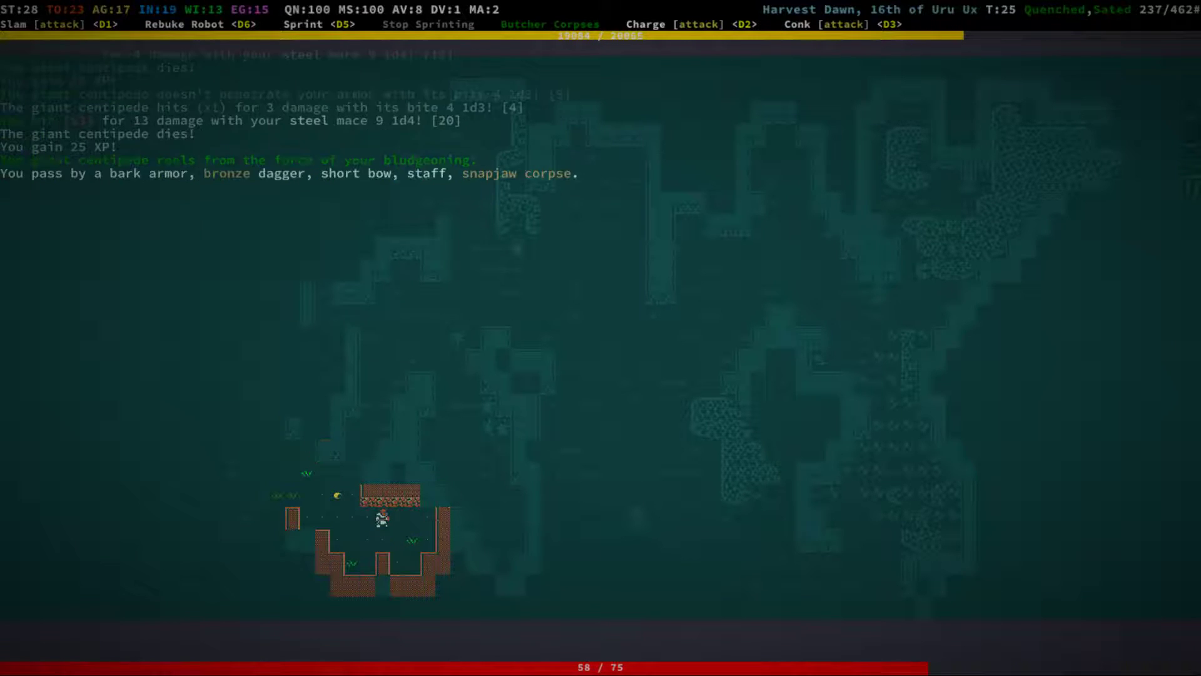
key("KP_4")
key("KP_7")
key("KP_4")
key("KP_7")
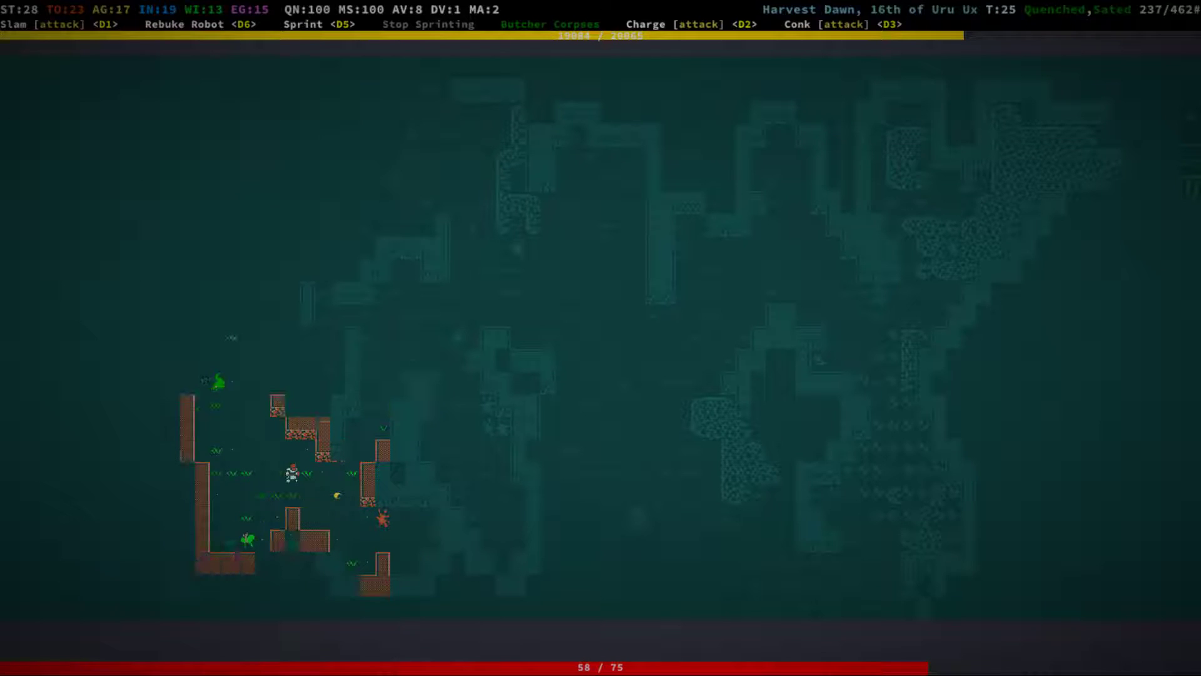
key("KP_7")
key("KP_8")
key("KP_4")
key("KP_4")
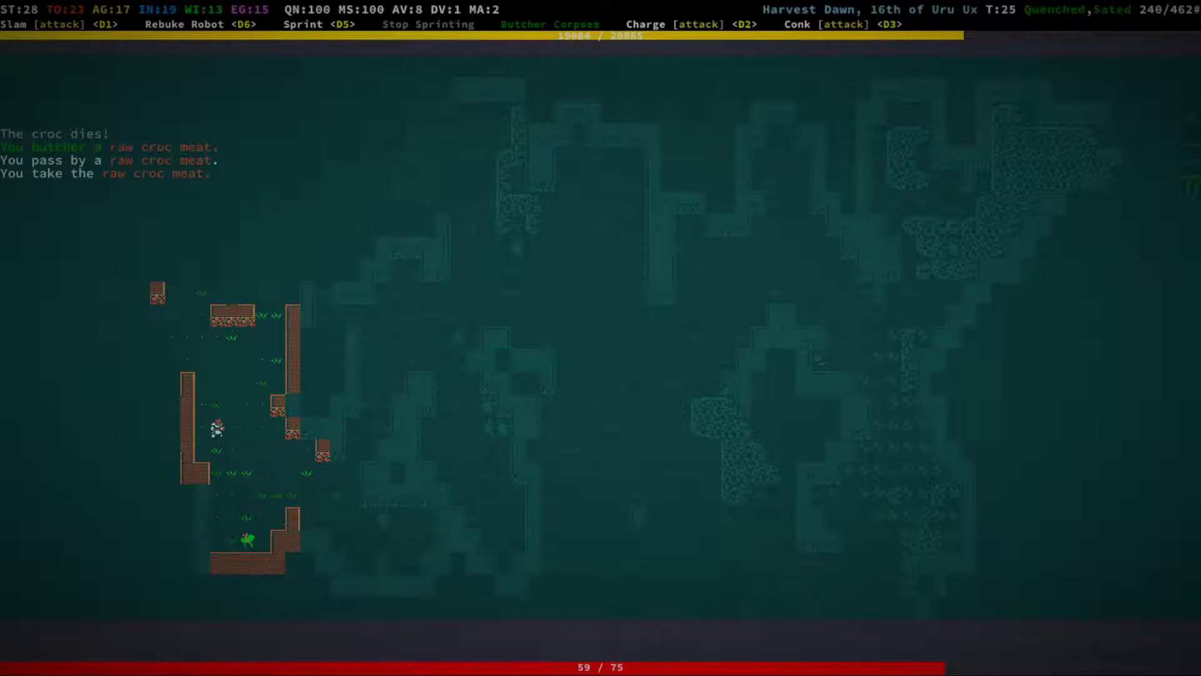
Kill the glowmoth to the south, then travel north along the corridor.
key("KP_2")
key("KP_2")
key("KP_3")
key("KP_2")
key("KP_8")
key("KP_8")
key("KP_8")
key("KP_8")
key("KP_8")
key("KP_8")
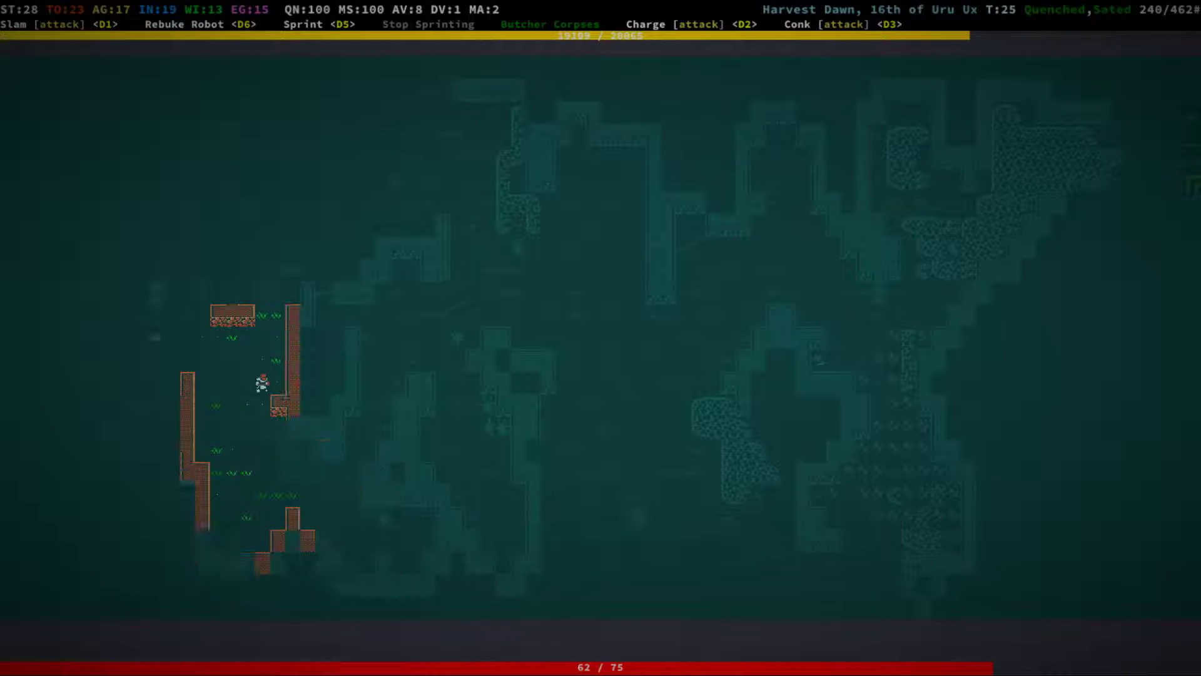
key("KP_8")
key("KP_9")
key("KP_8")
key("KP_8")
key("KP_8")
key("KP_8")
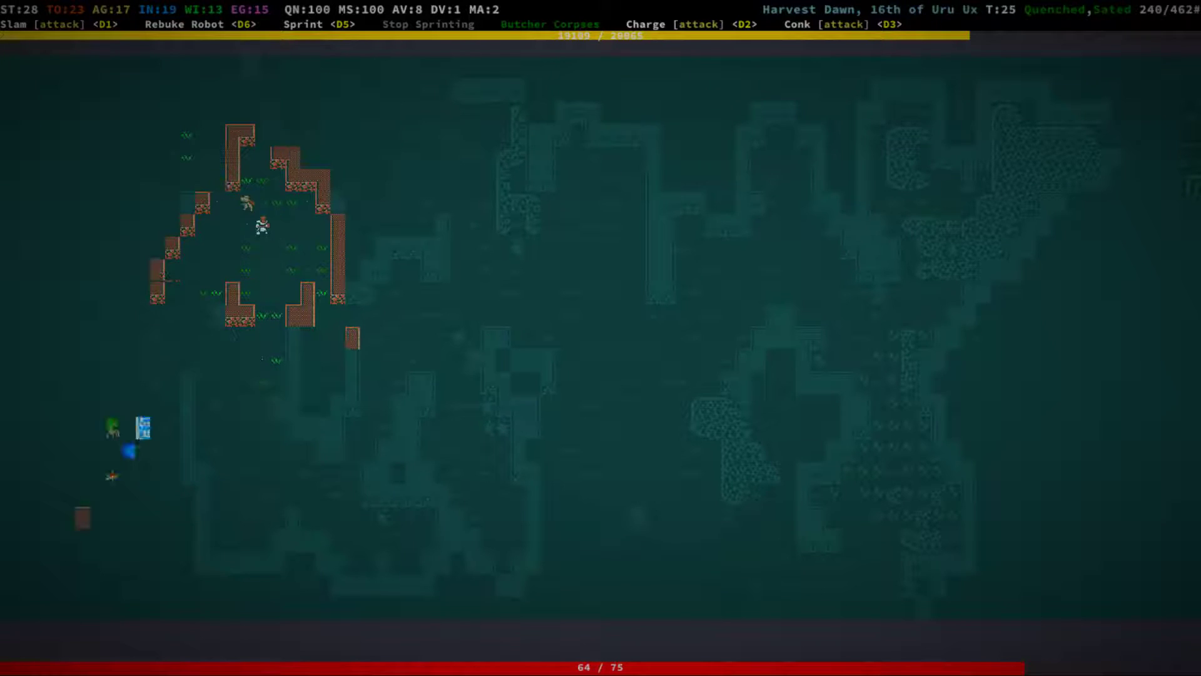
Kill another snapjaw scavenger and walk south-west to the pools.
key("KP_7")
key("KP_7")
key("KP_1")
key("KP_1")
key("KP_1")
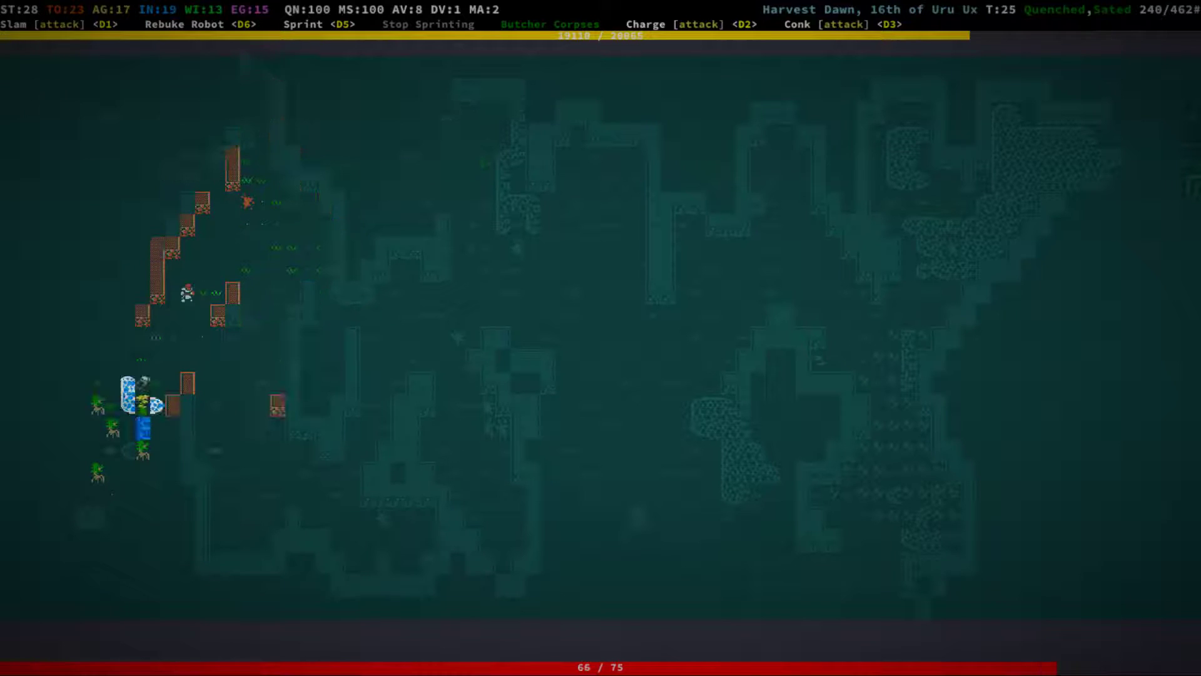
key("KP_1")
key("KP_2")
key("KP_1")
key("KP_2")
key("KP_2")
key("KP_2")
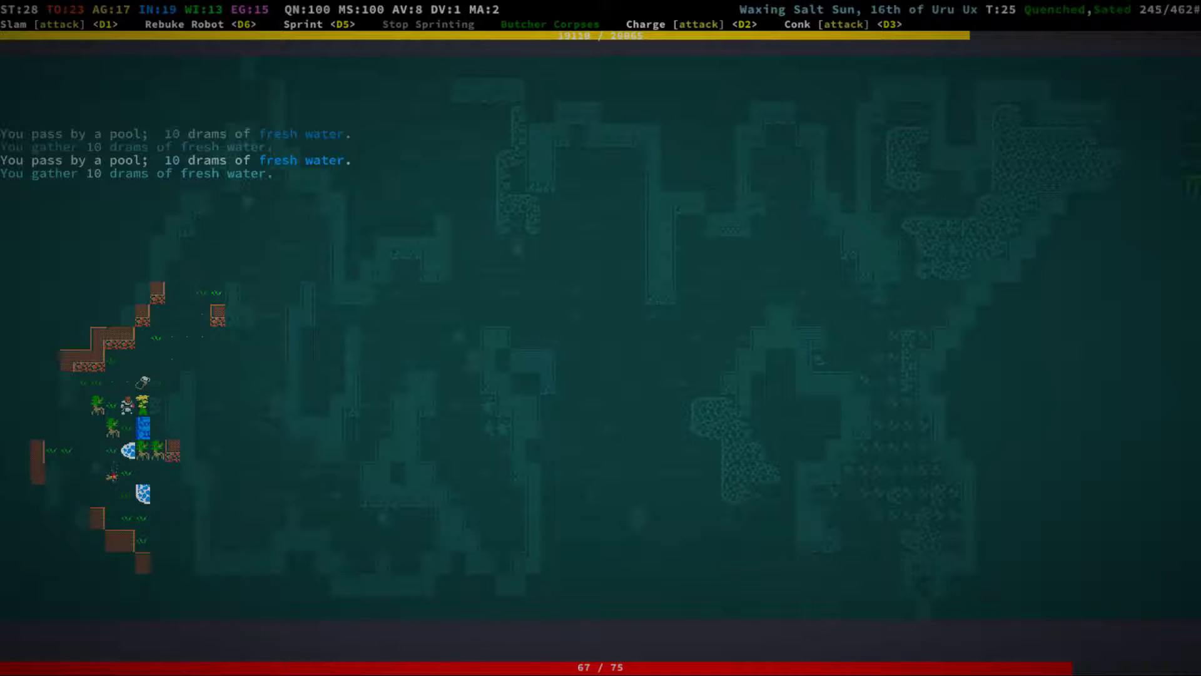
Wade through the pools to collect fresh water.
key("KP_3")
key("KP_2")
key("KP_3")
key("KP_3")
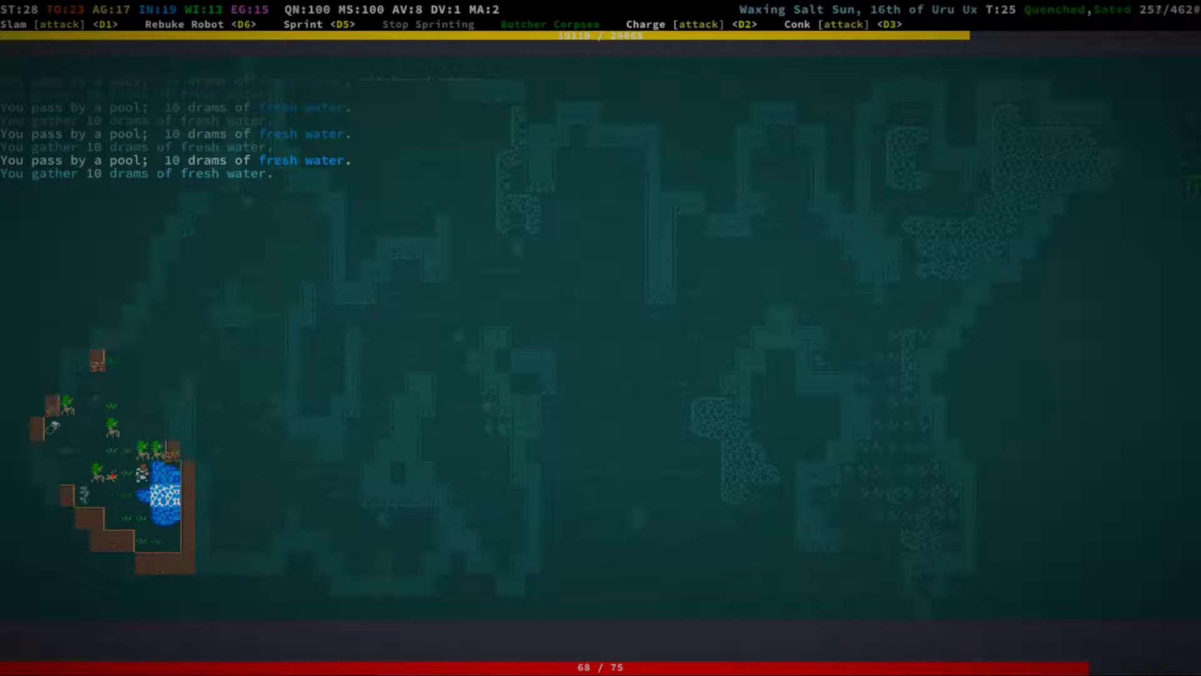
key("KP_2")
key("KP_4")
key("KP_4")
key("KP_6")
key("KP_4")
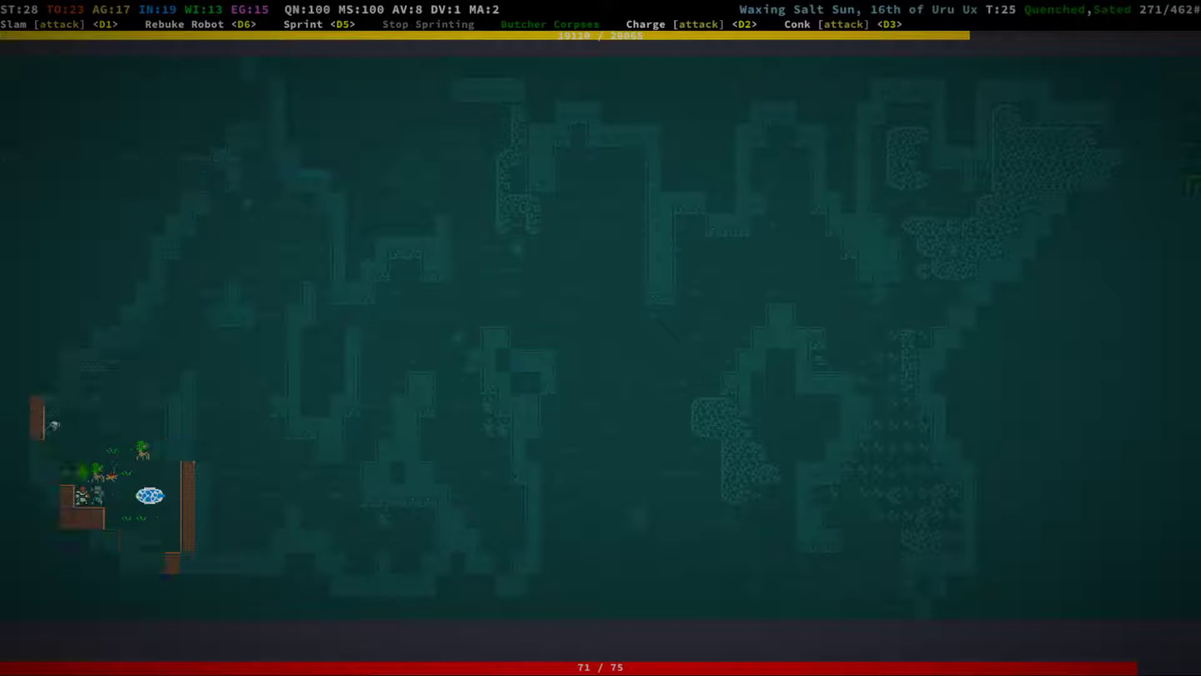
Check the carried items in the inventory.
key("i")
key("KP_2")
key("KP_2")
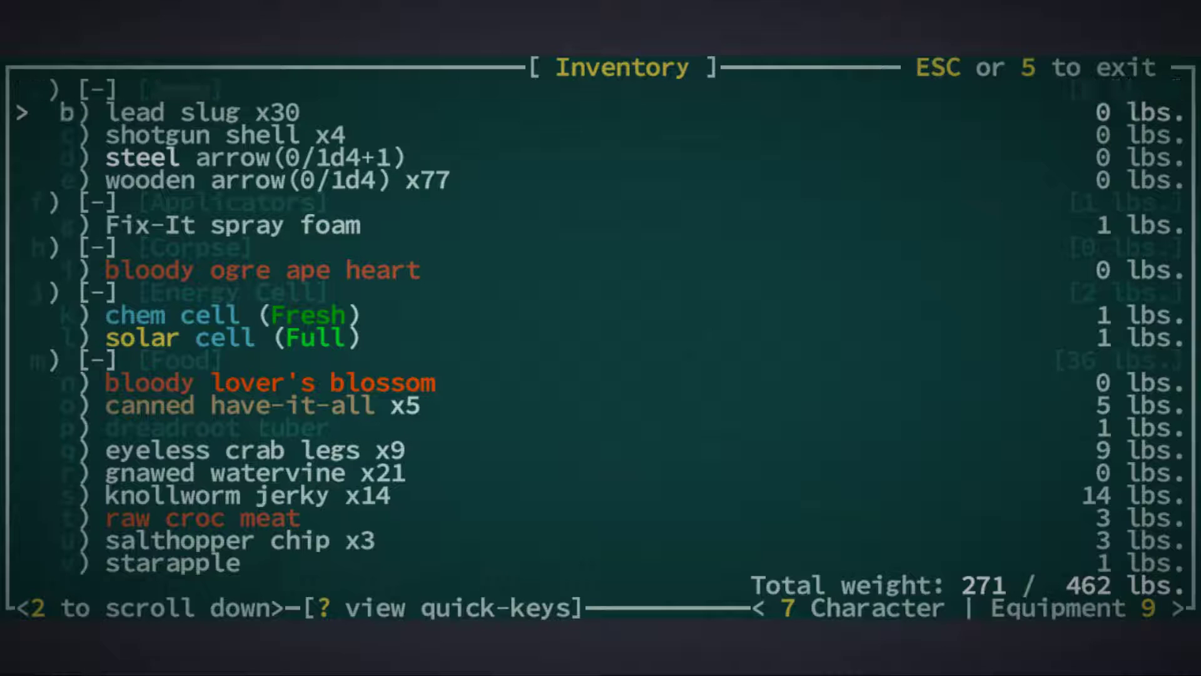
key("KP_2")
key("KP_2")
key("KP_2")
key("KP_2")
key("KP_2")
key("KP_2")
key("KP_2")
key("KP_2")
key("KP_2")
key("KP_2")
key("KP_2")
key("KP_2")
key("KP_2")
key("KP_2")
key("KP_2")
key("Escape")
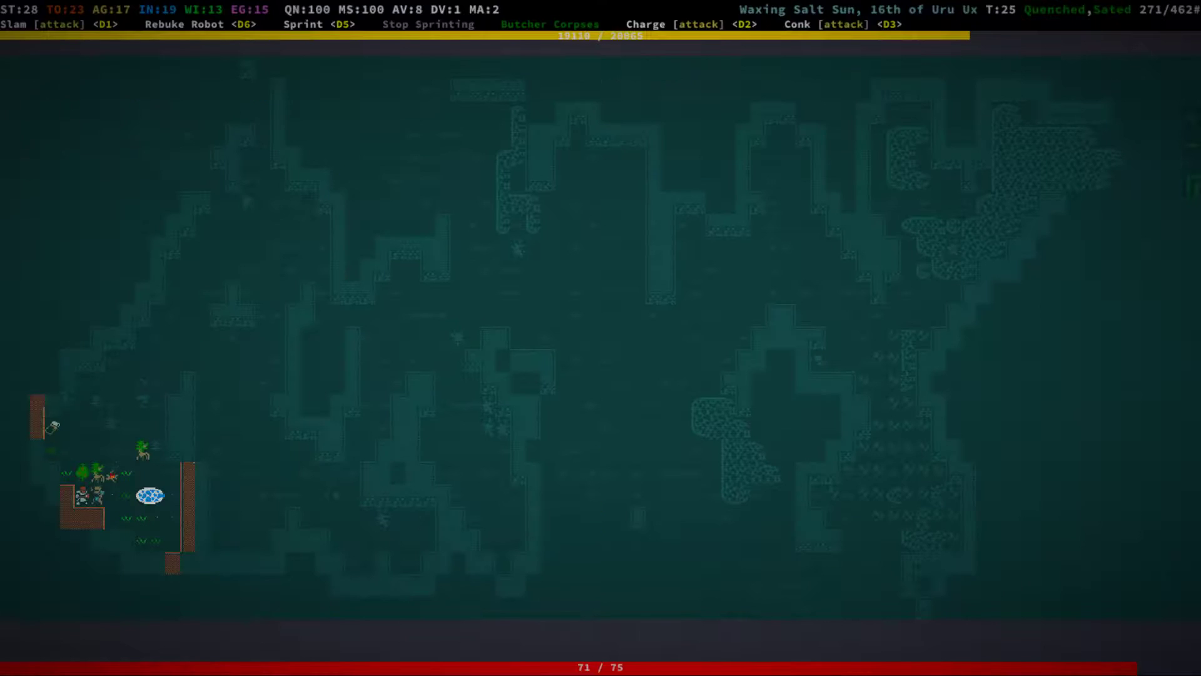
Kill the scrap-clad hermit and head north-west toward the zone edge.
key("KP_7")
key("KP_7")
key("KP_8")
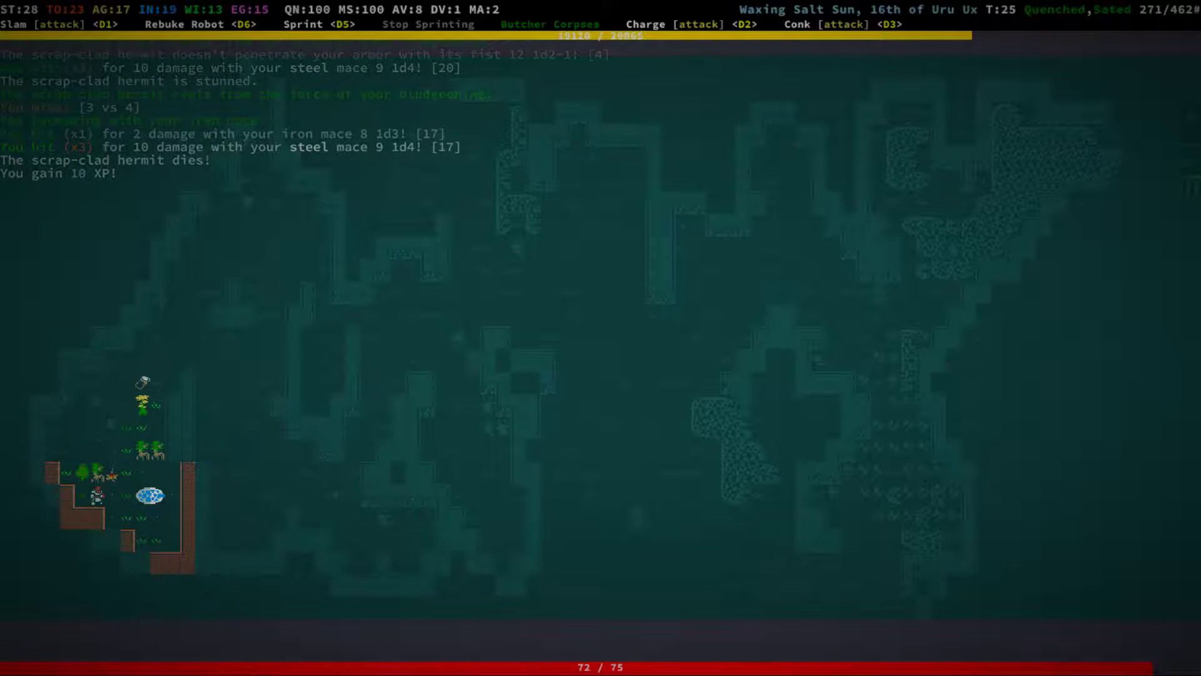
key("KP_8")
key("KP_7")
key("KP_7")
key("KP_4")
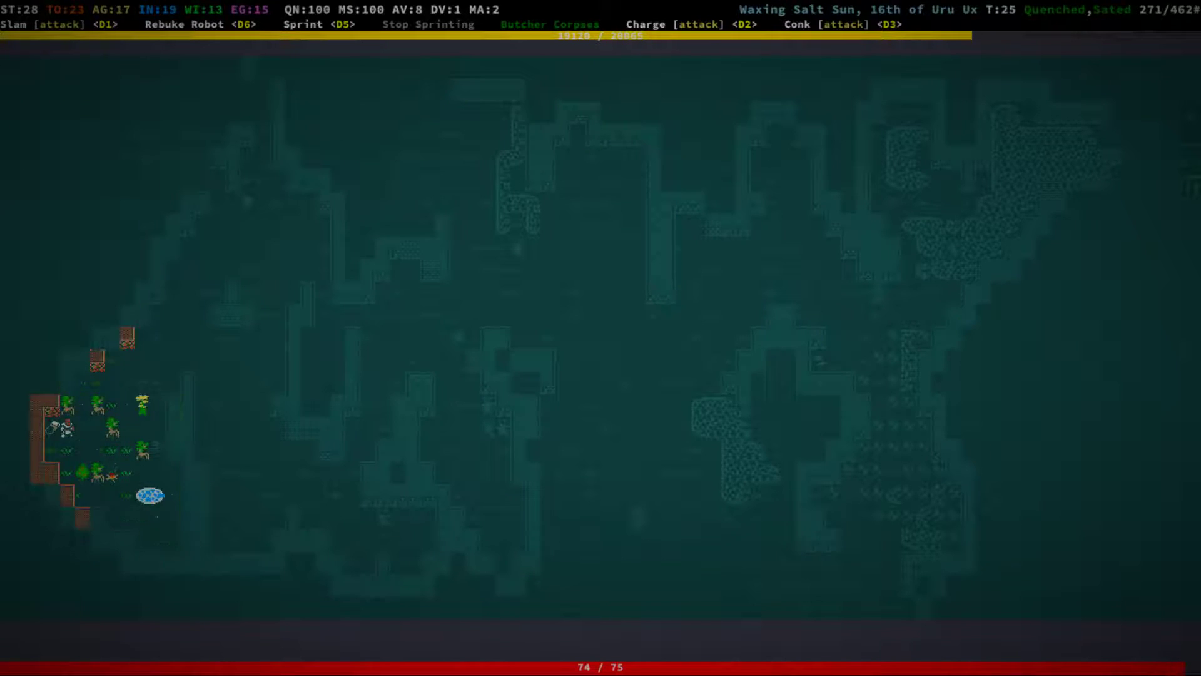
key("KP_4")
key("KP_8")
key("KP_8")
key("KP_9")
key("KP_9")
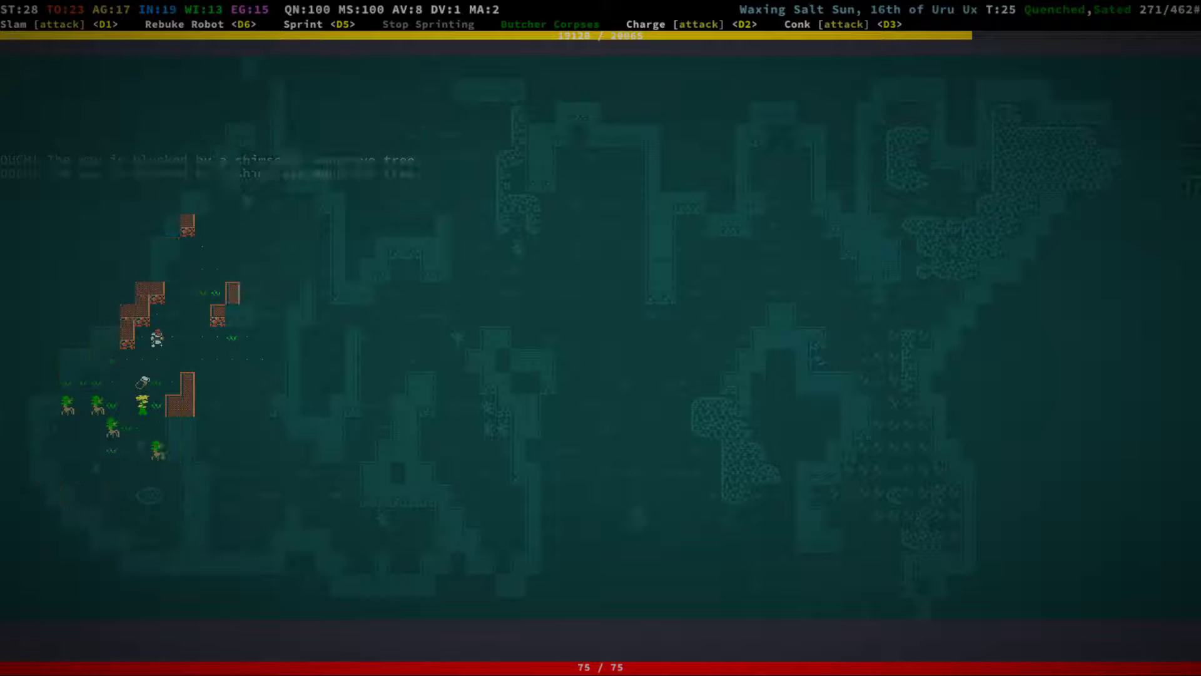
key("KP_8")
key("KP_8")
key("KP_8")
key("KP_8")
key("KP_8")
key("KP_8")
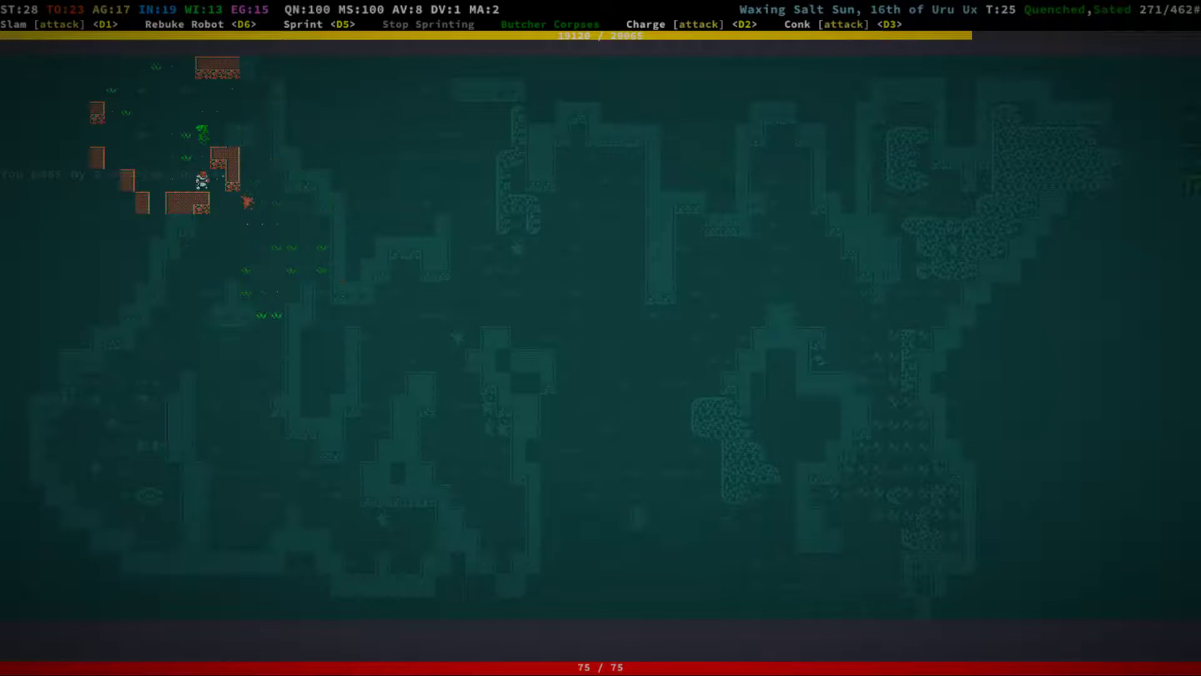
Attack the creature, cross into the next zone and enter the Waterlogged Tunnel.
key("KP_6")
key("KP_8")
key("KP_8")
key("KP_8")
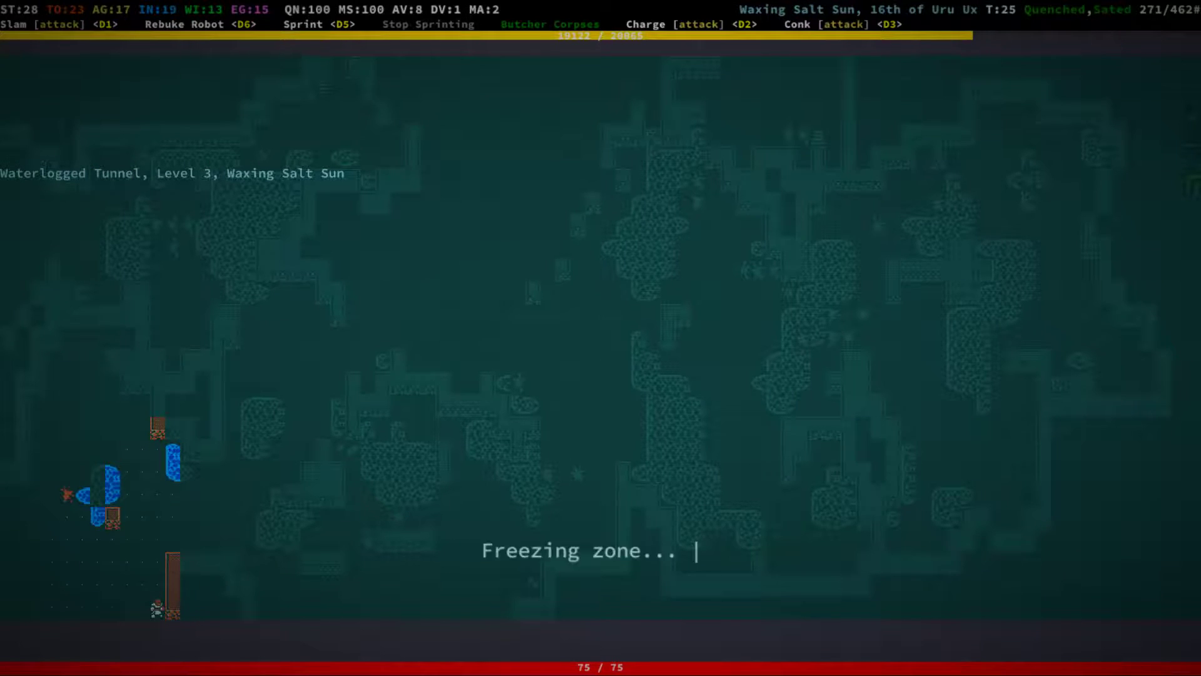
key("KP_2")
key("KP_9")
key("KP_9")
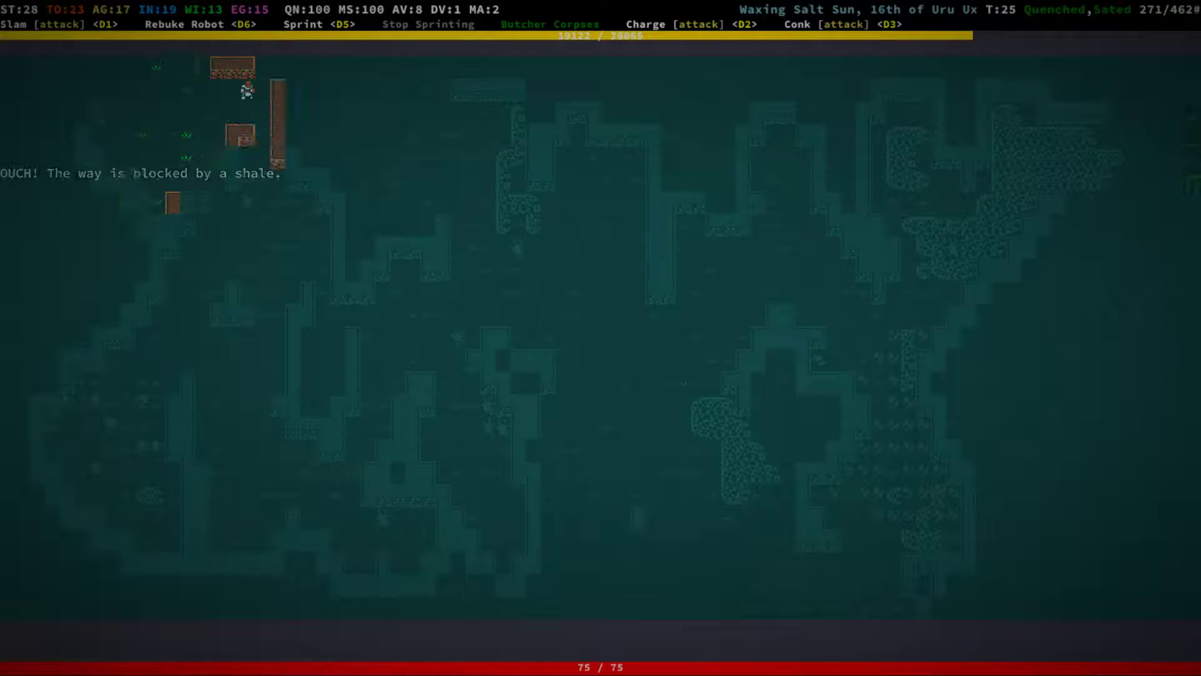
key("KP_9")
key("KP_6")
key("KP_8")
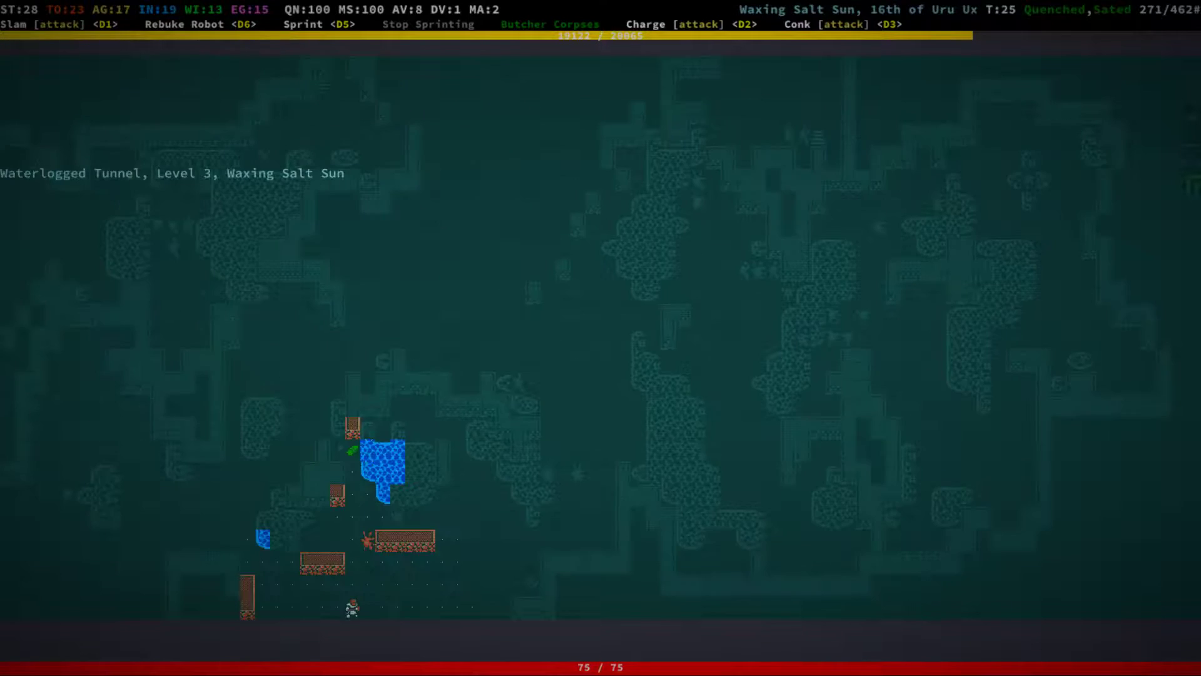
key("KP_8")
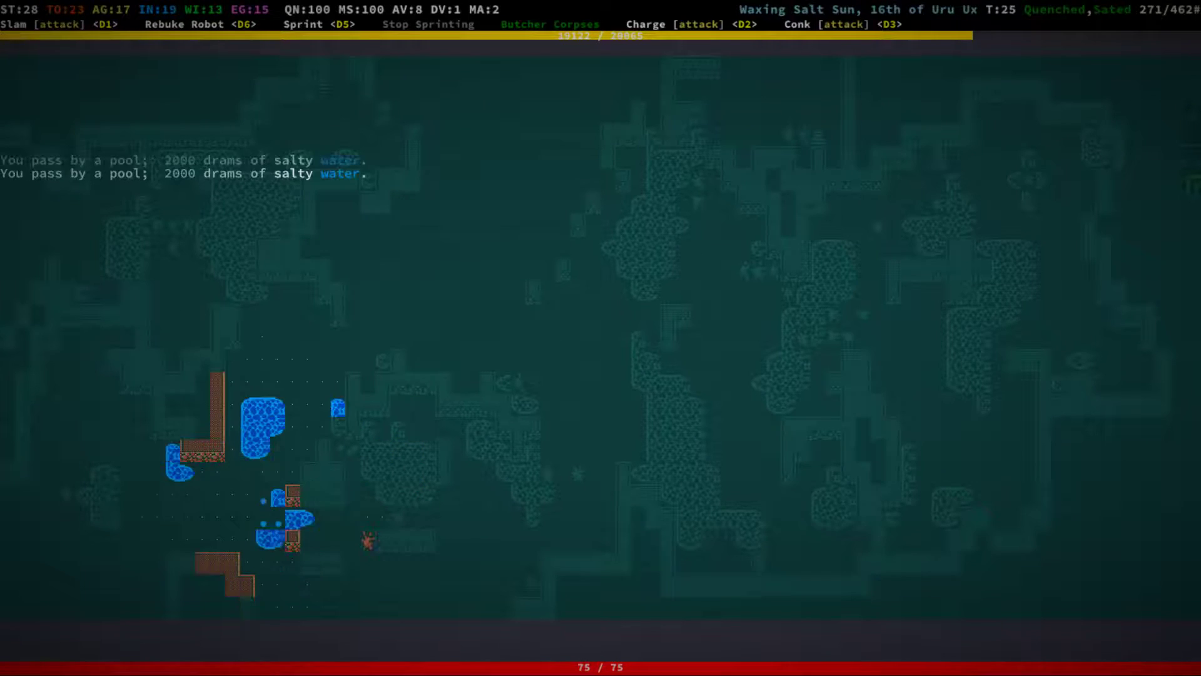
Explore the tunnel chamber past the water pools toward the shale wall and back west.
key("KP_8")
key("KP_8")
key("KP_8")
key("KP_8")
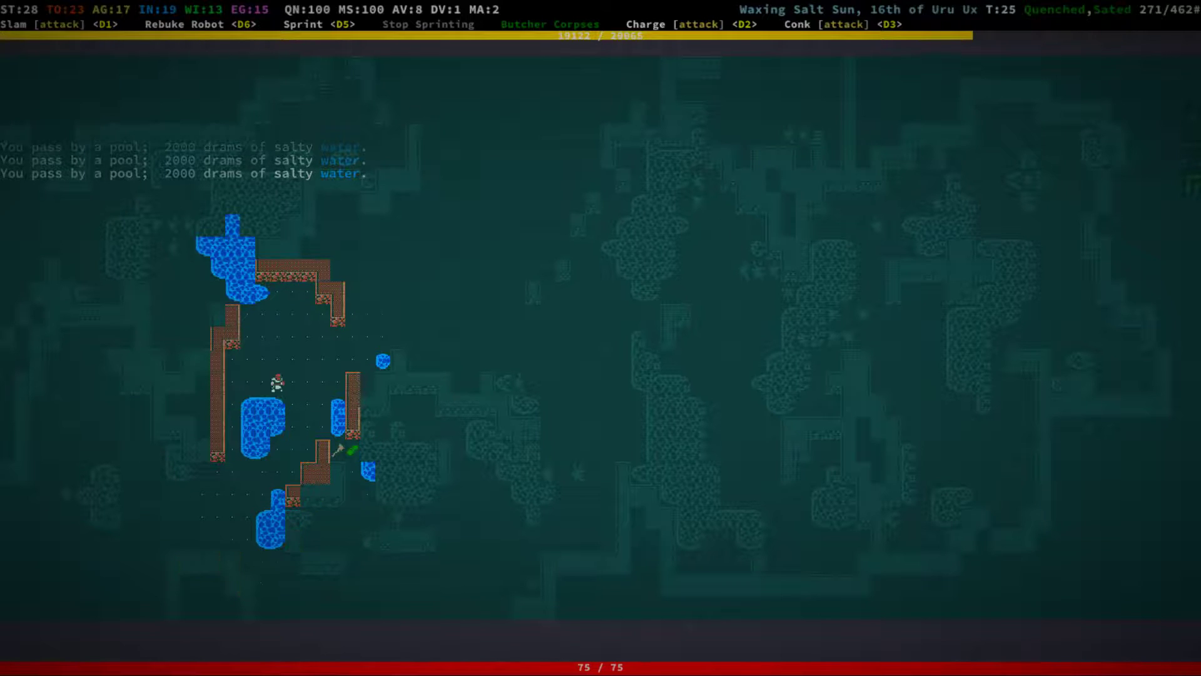
key("KP_8")
key("KP_9")
key("KP_9")
key("KP_6")
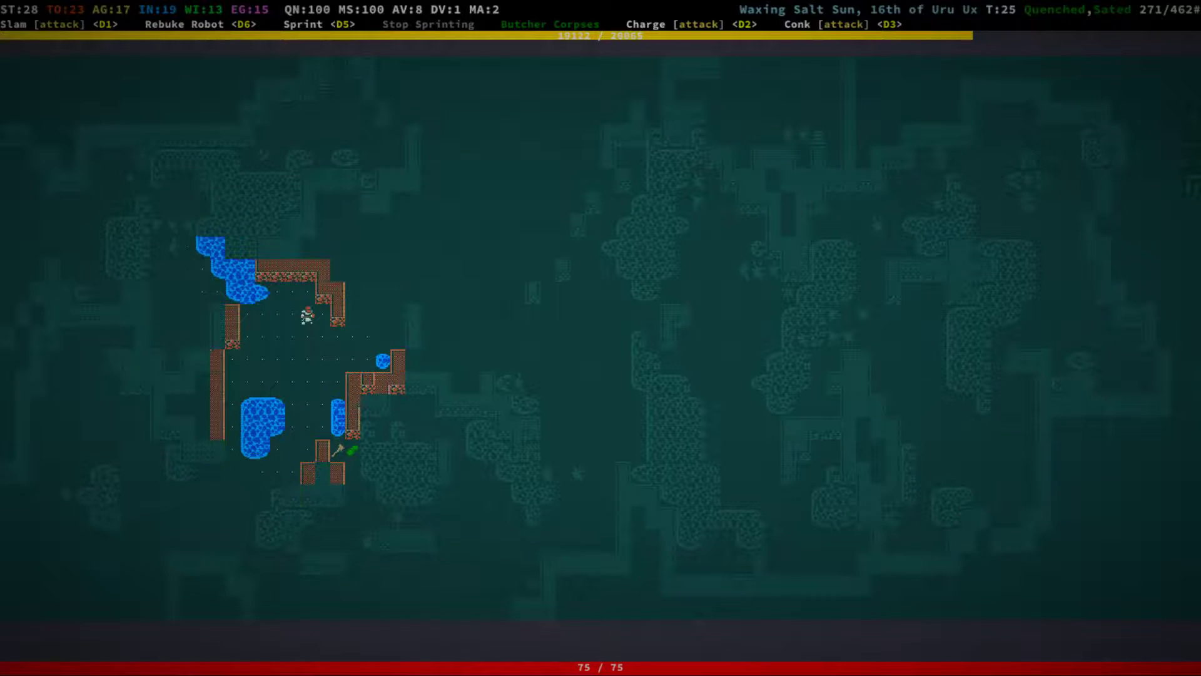
key("KP_6")
key("KP_6")
key("KP_4")
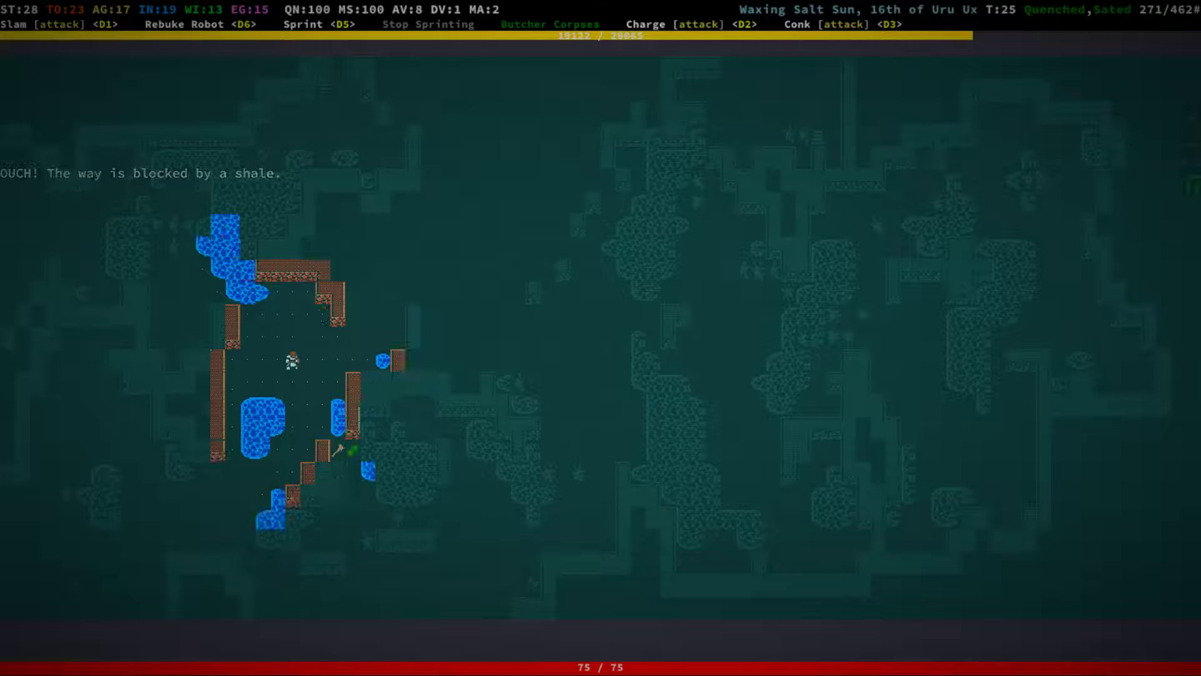
key("KP_4")
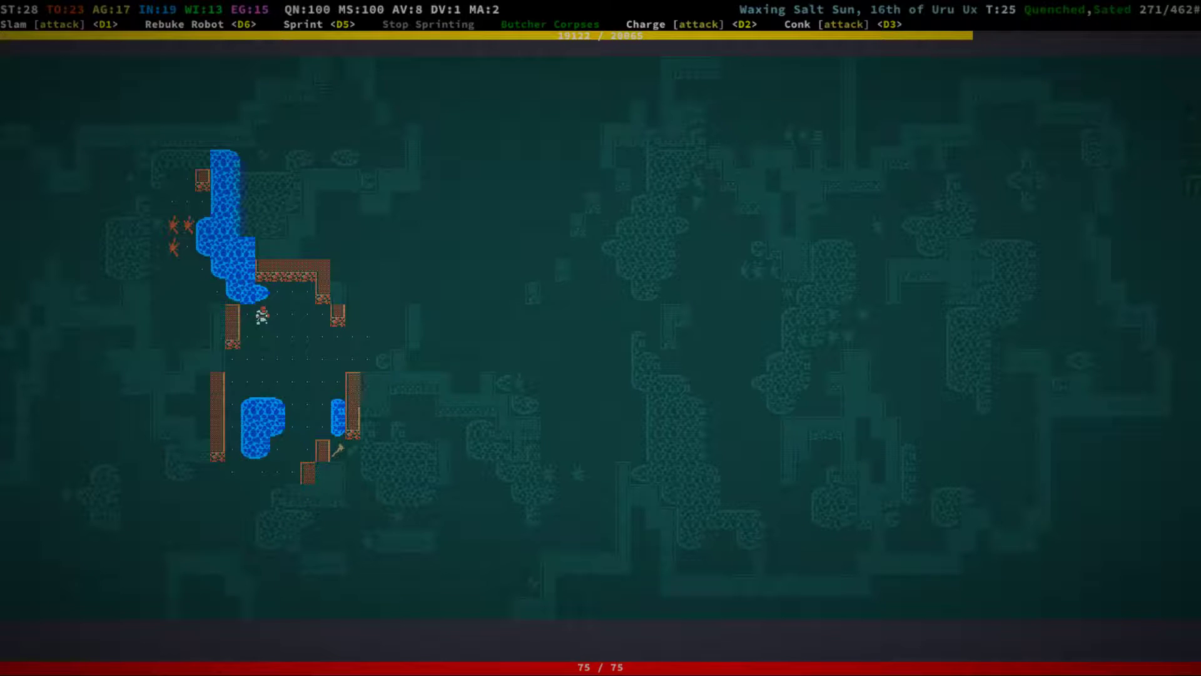
Circle north around the pool to the up stairs and ascend to Waterlogged Tunnel, Level 1.
key("KP_8")
key("KP_8")
key("KP_8")
key("KP_8")
key("KP_9")
key("KP_8")
key("KP_8")
key("KP_8")
key("KP_8")
key("KP_8")
key("KP_3")
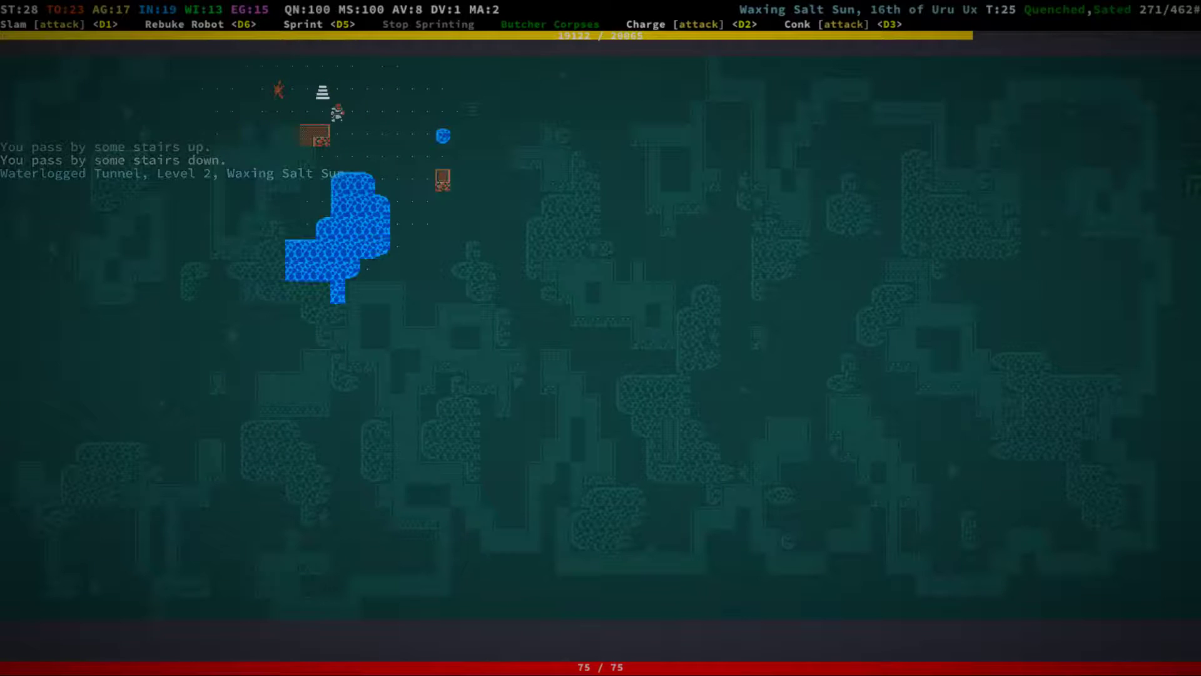
key("KP_6")
key("KP_8")
key("less")
Walk west to the copper nugget and pick up the items there.
key("KP_4")
key("KP_4")
key("KP_4")
key("KP_4")
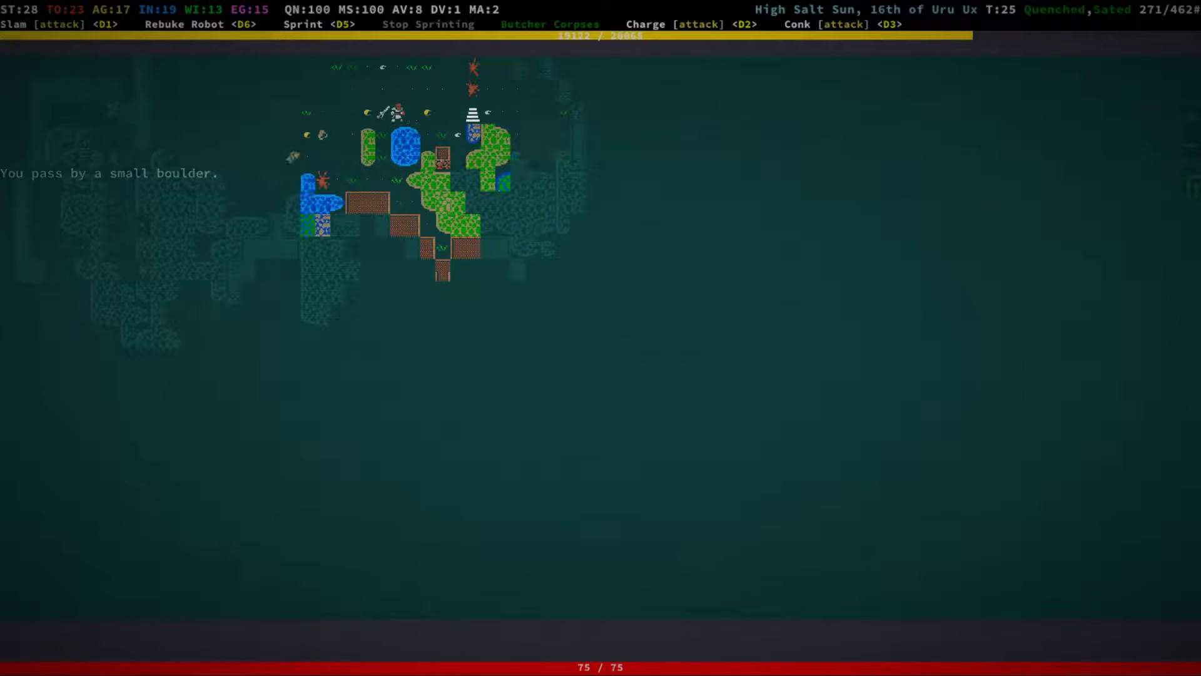
key("KP_1")
key("KP_4")
key("g")
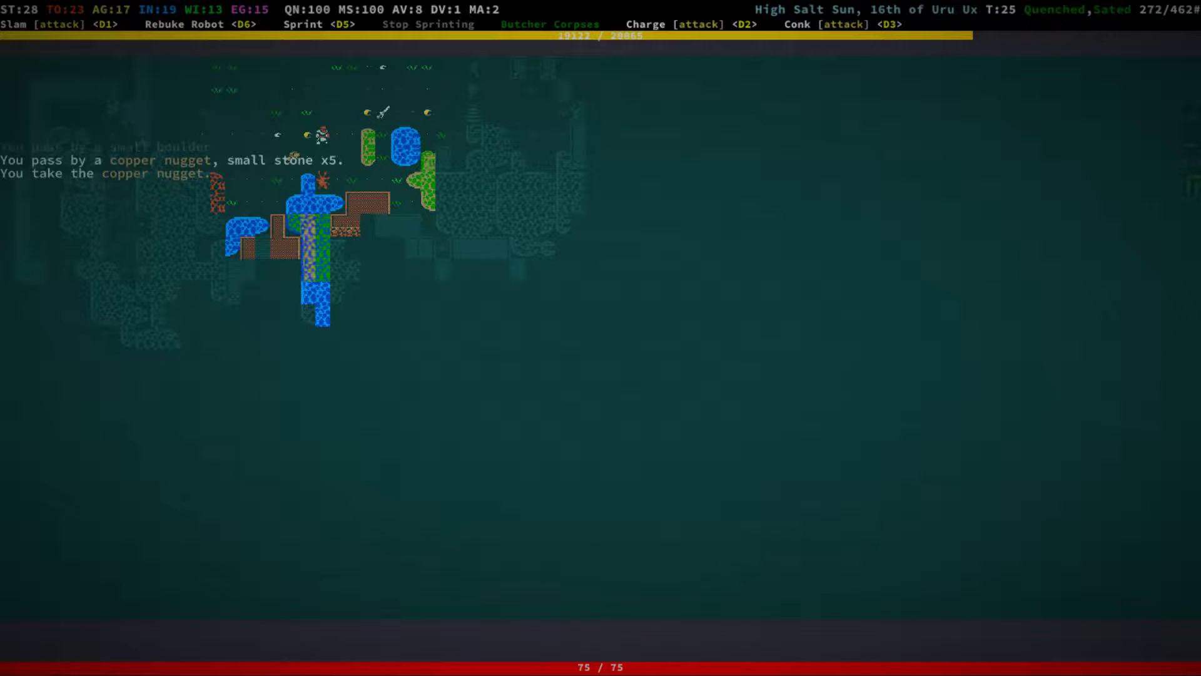
key("g")
Drop all five small stones from the inventory.
key("i")
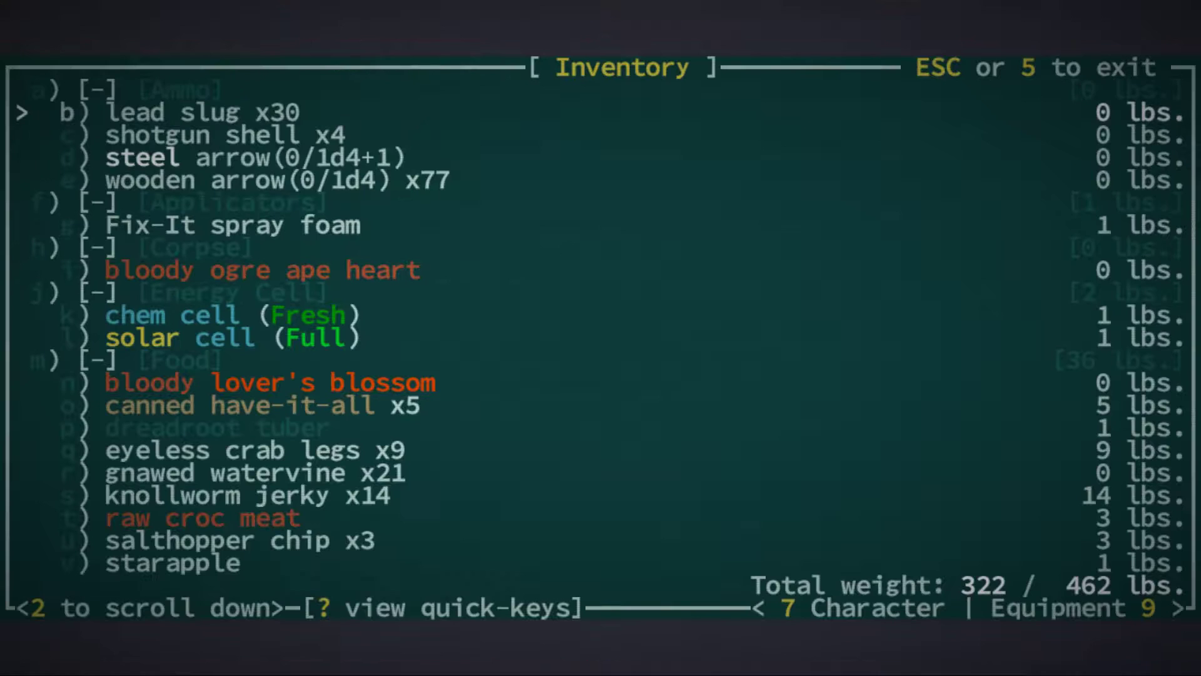
key("KP_2")
key("KP_2")
key("KP_2")
key("KP_2")
key("KP_2")
key("KP_2")
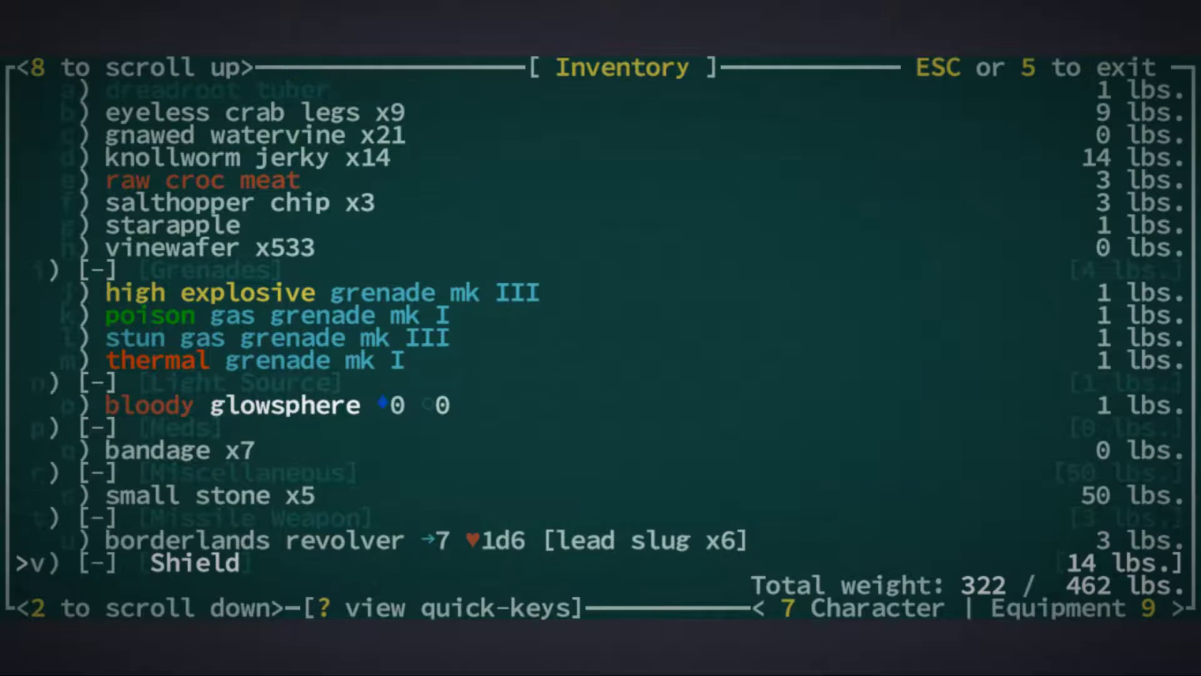
key("KP_8")
key("KP_8")
key("Return")
key("Down")
key("Up")
key("Up")
key("Return")
key("Return")
key("Escape")
Walk west across the cave toward the stairs up.
key("KP_4")
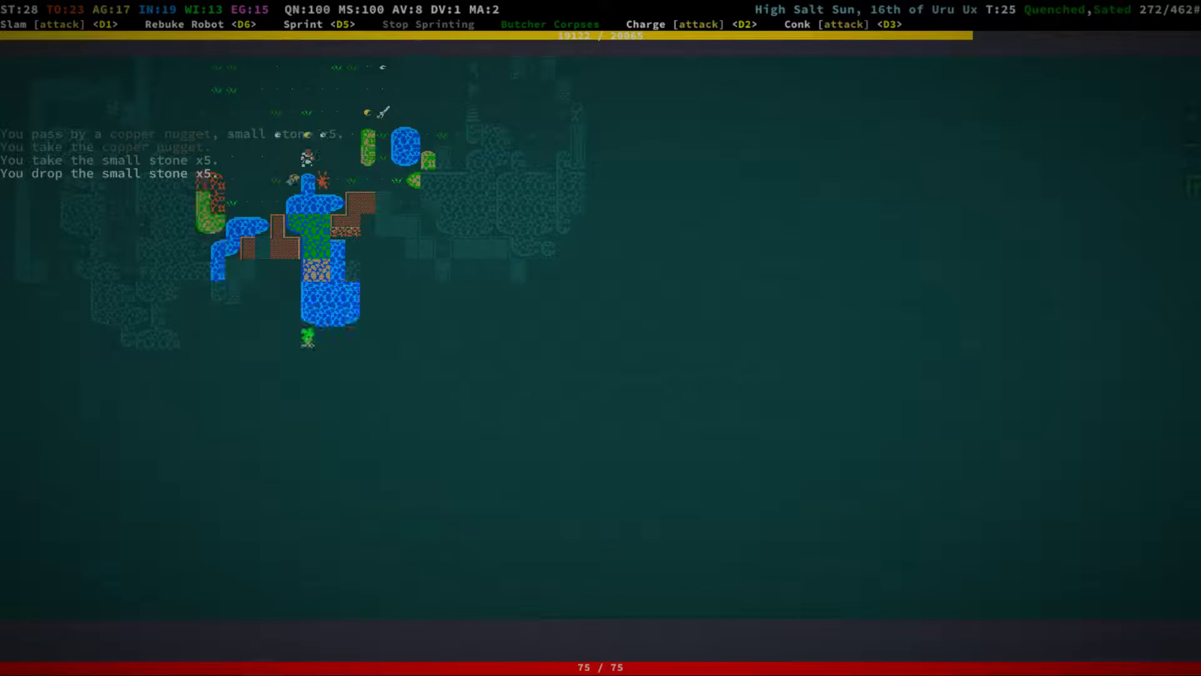
key("KP_4")
key("KP_4")
key("KP_4")
key("KP_4")
key("KP_4")
key("KP_4")
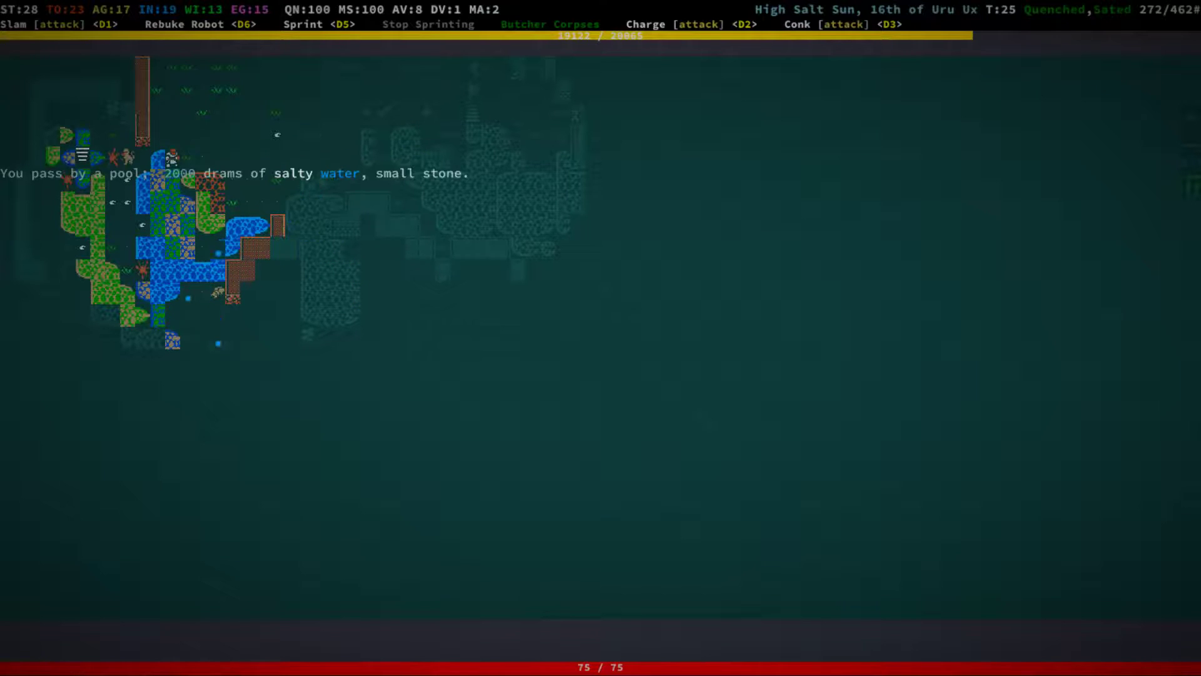
key("KP_4")
key("KP_4")
key("KP_4")
key("KP_4")
key("KP_4")
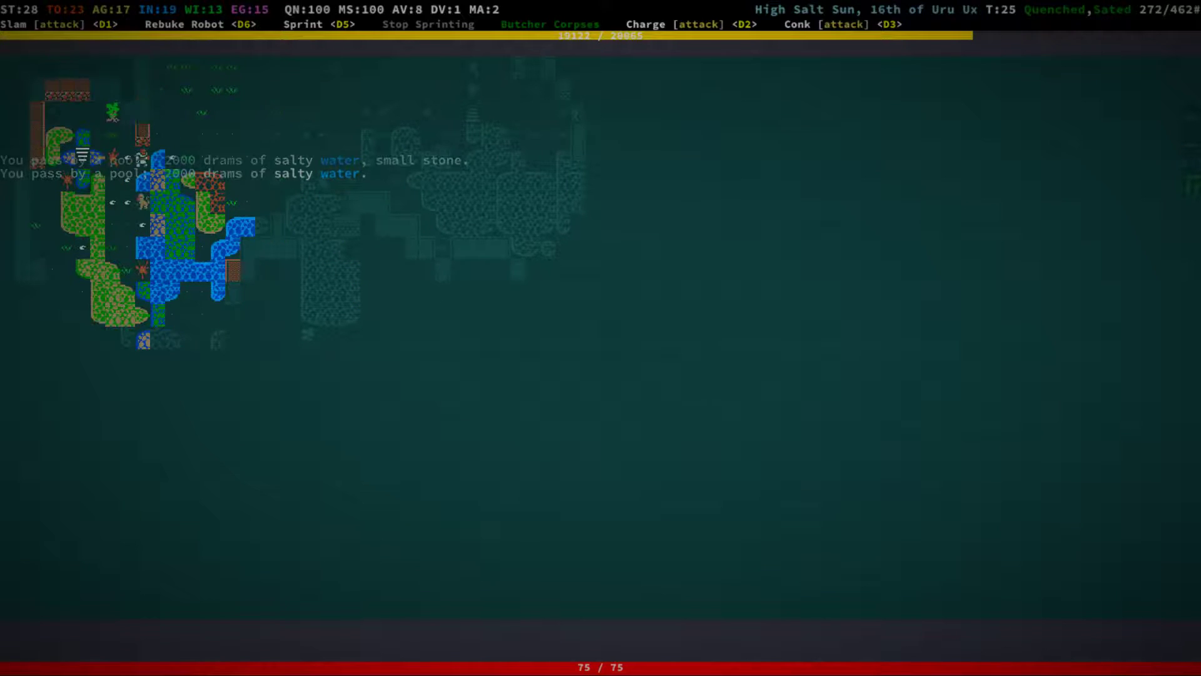
key("KP_4")
key("KP_4")
key("KP_4")
key("KP_4")
key("KP_4")
key("KP_4")
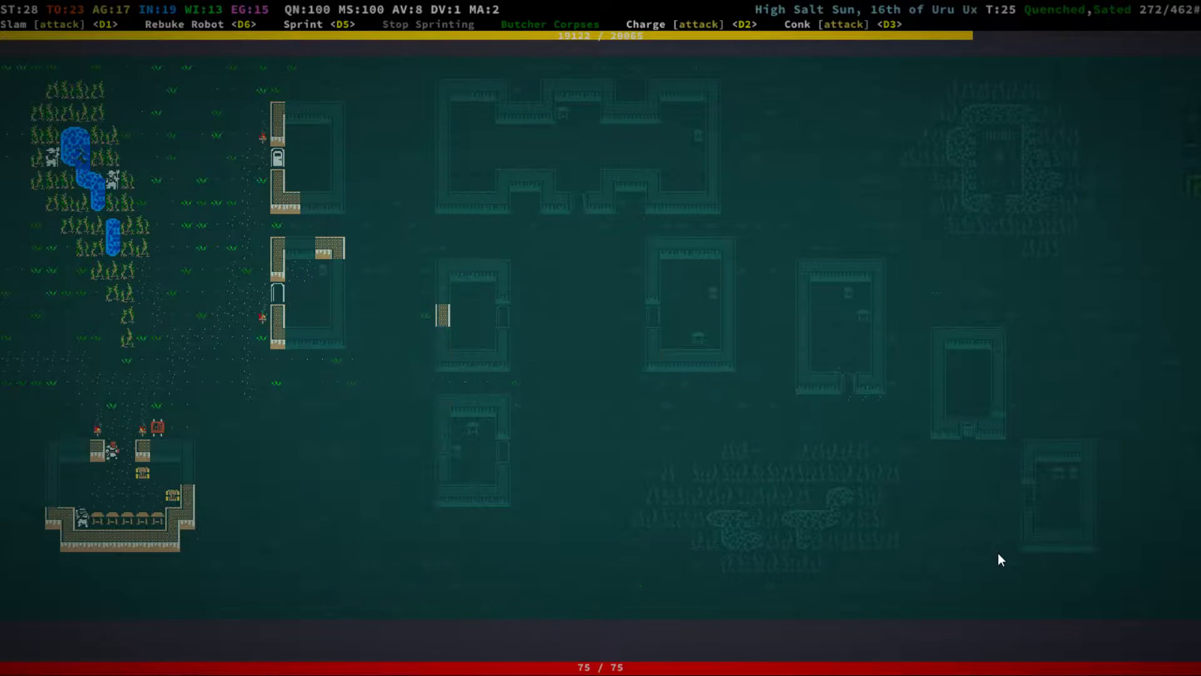
Talk to Argyve, open his trade, then leave it.
key("space")
key("Tab")
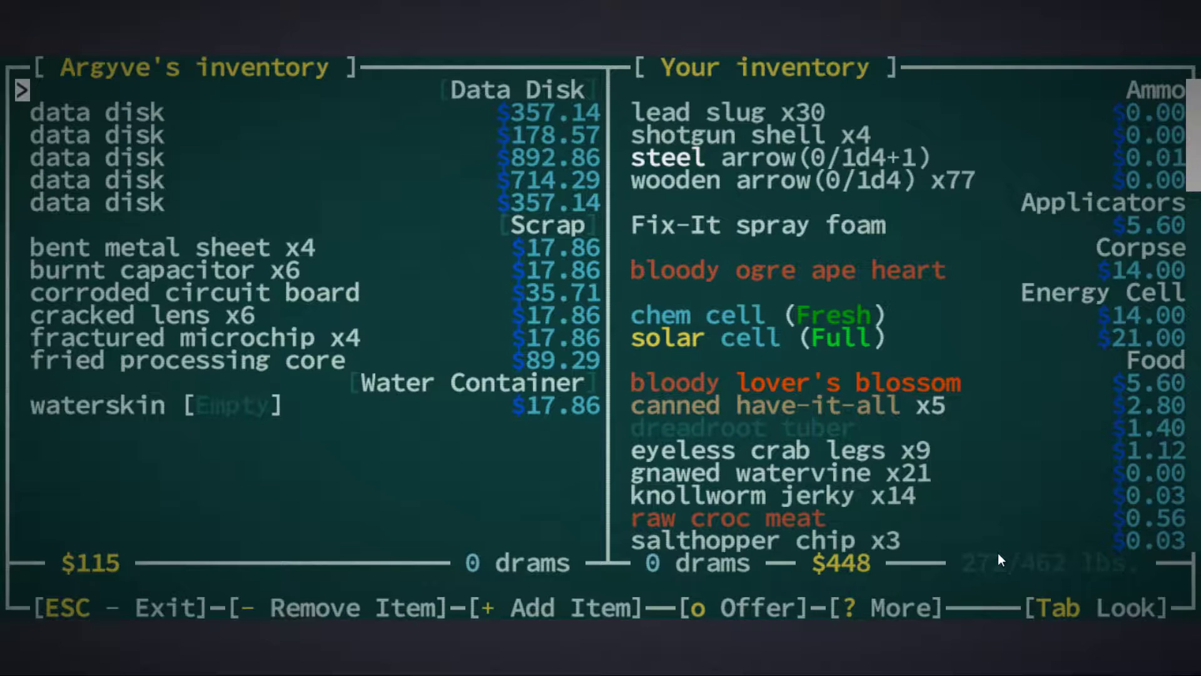
key("Escape")
key("Escape")
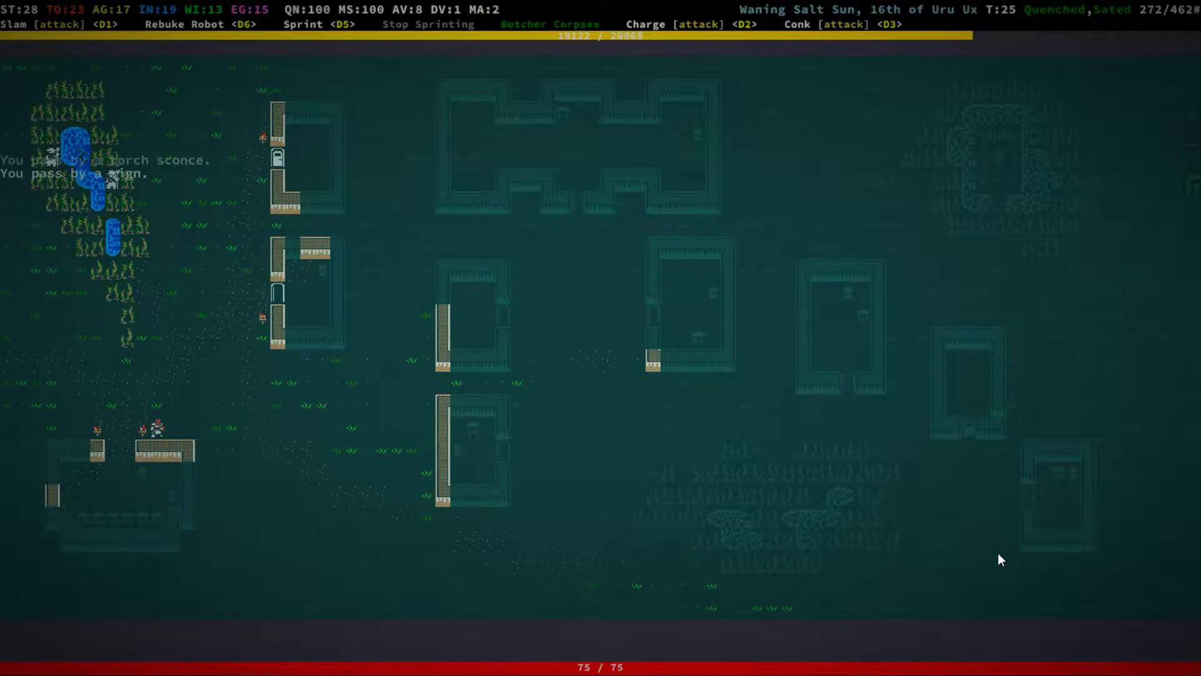
Walk east into Tam's building and start trading with Tam.
key("Right")
key("Right")
key("Right")
key("Right")
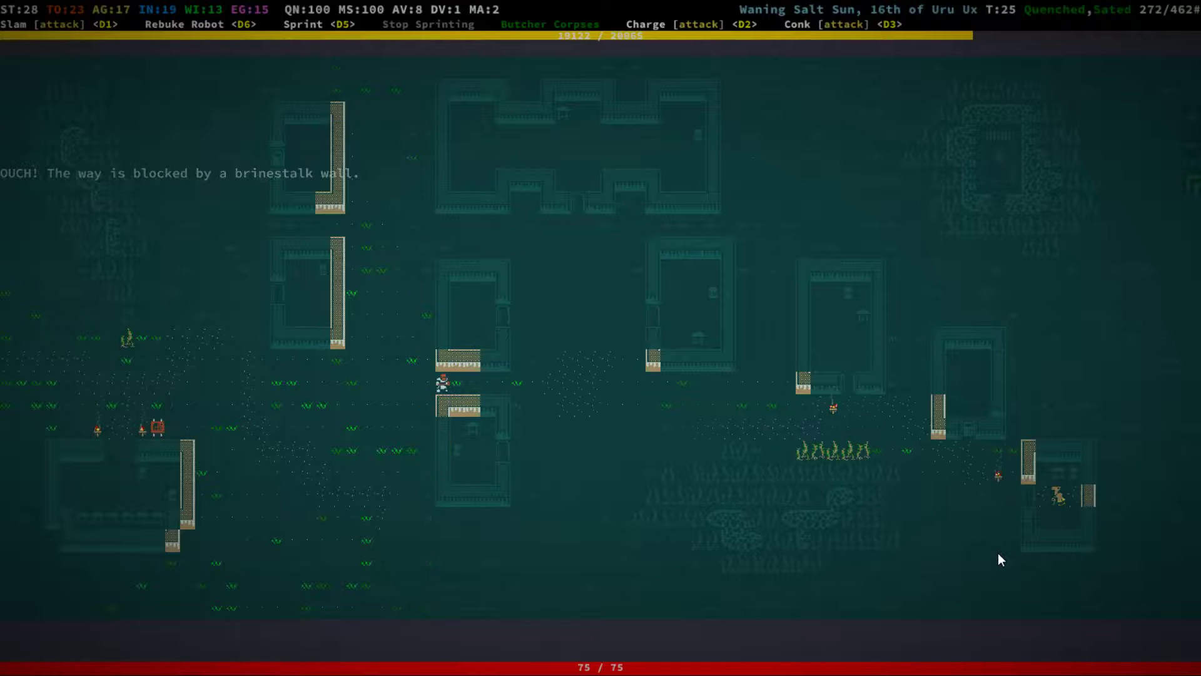
key("Right")
key("Right")
key("Right")
key("Right")
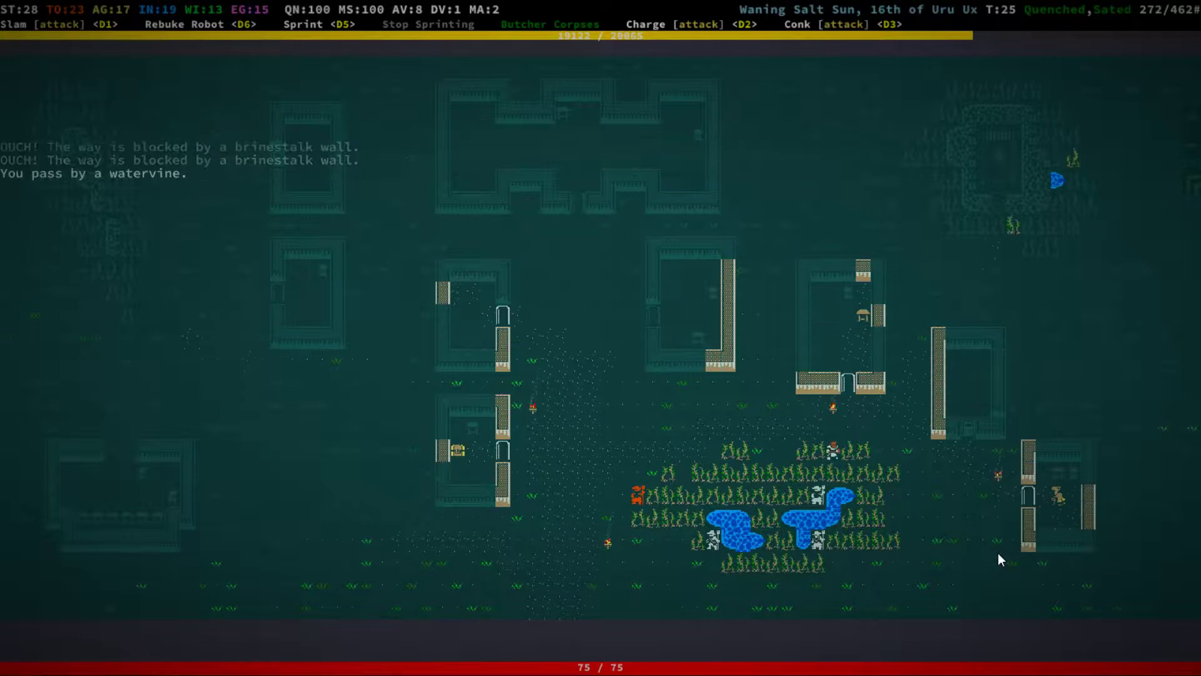
key("Down")
key("Down")
key("Down")
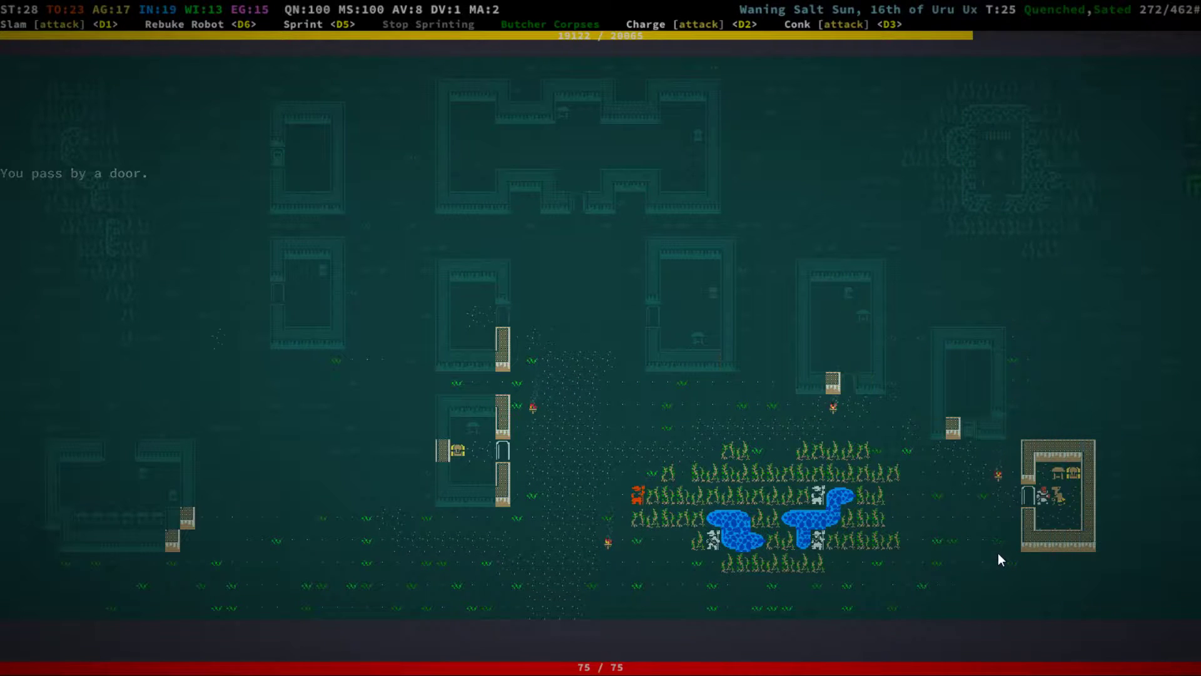
key("Down")
key("space")
key("Down")
key("Down")
key("Down")
key("Down")
Browse Tam's stock and read the salthopper mandible's description.
key("Down")
key("Down")
key("Down")
key("Up")
key("Page_Up")
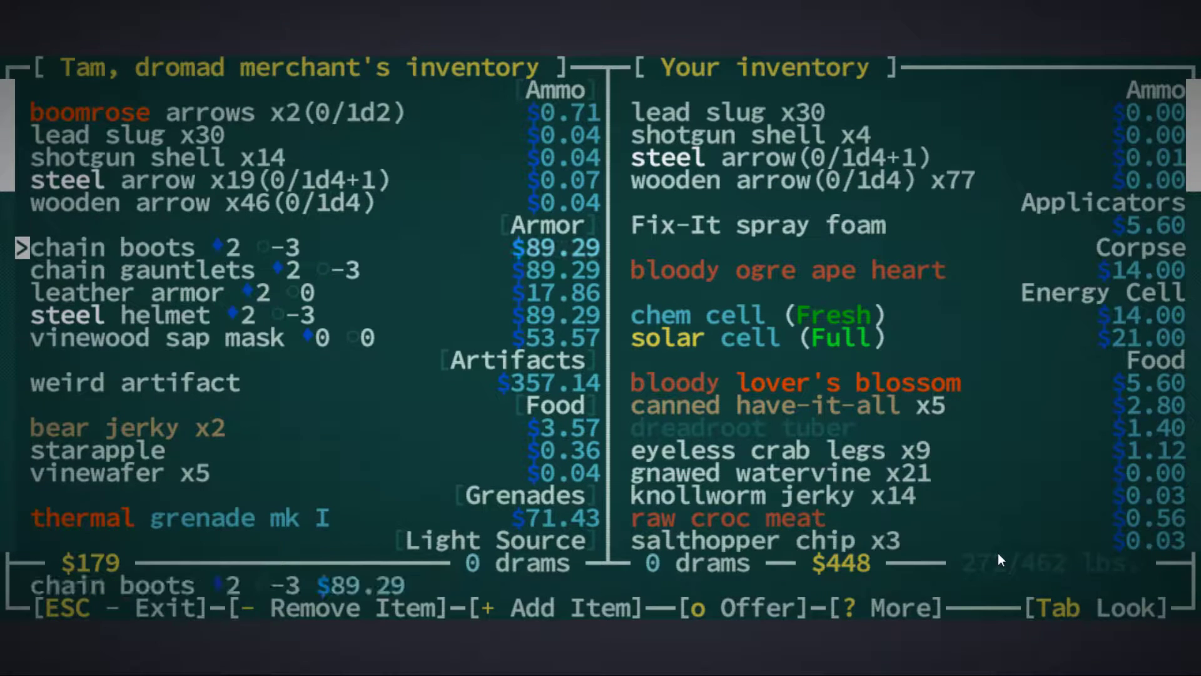
key("Down")
key("Down")
key("Down")
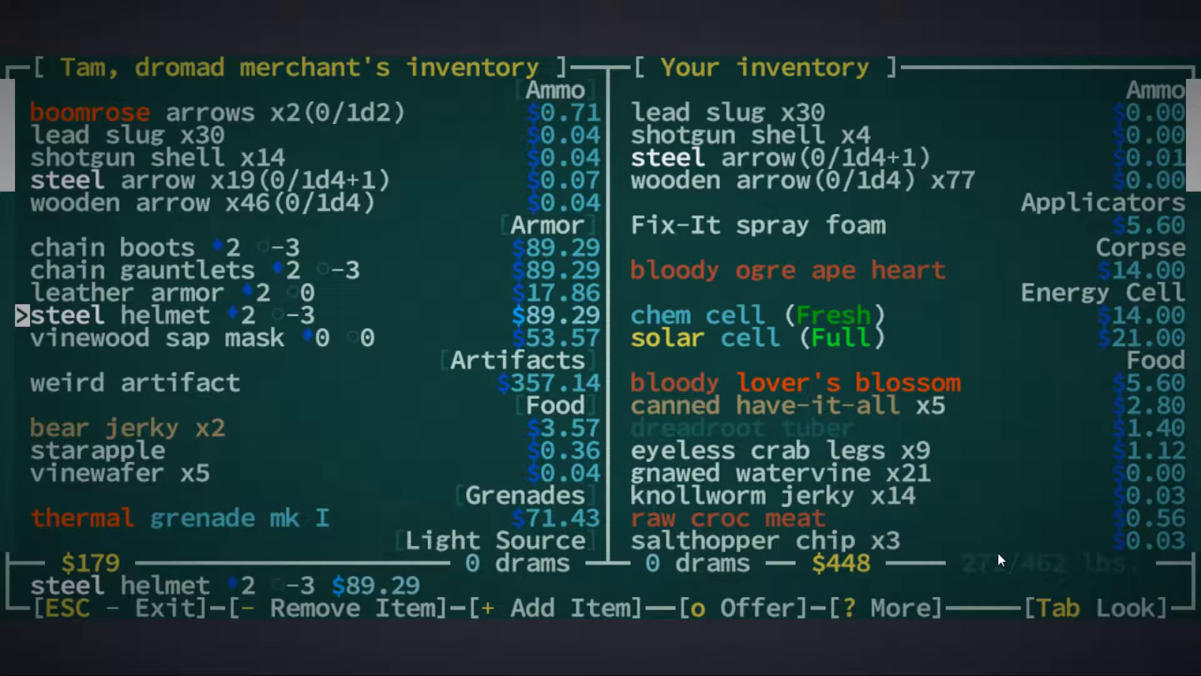
key("Down")
key("Page_Down")
key("Down")
key("Down")
key("Down")
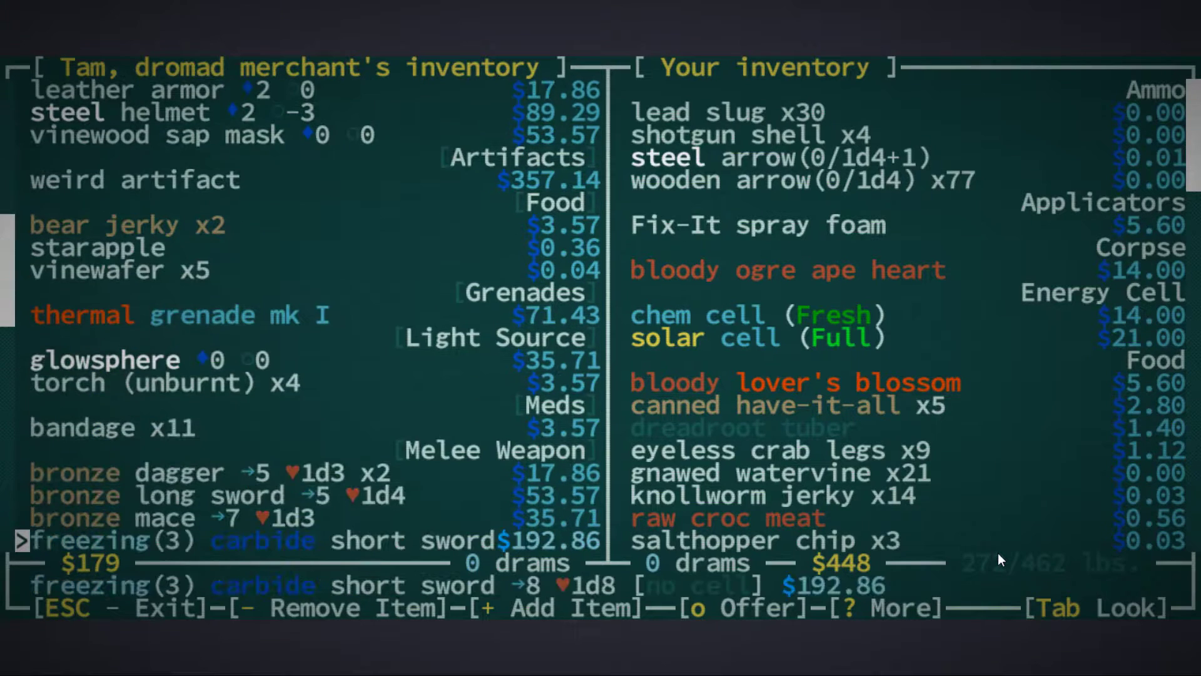
key("Down")
key("Page_Down")
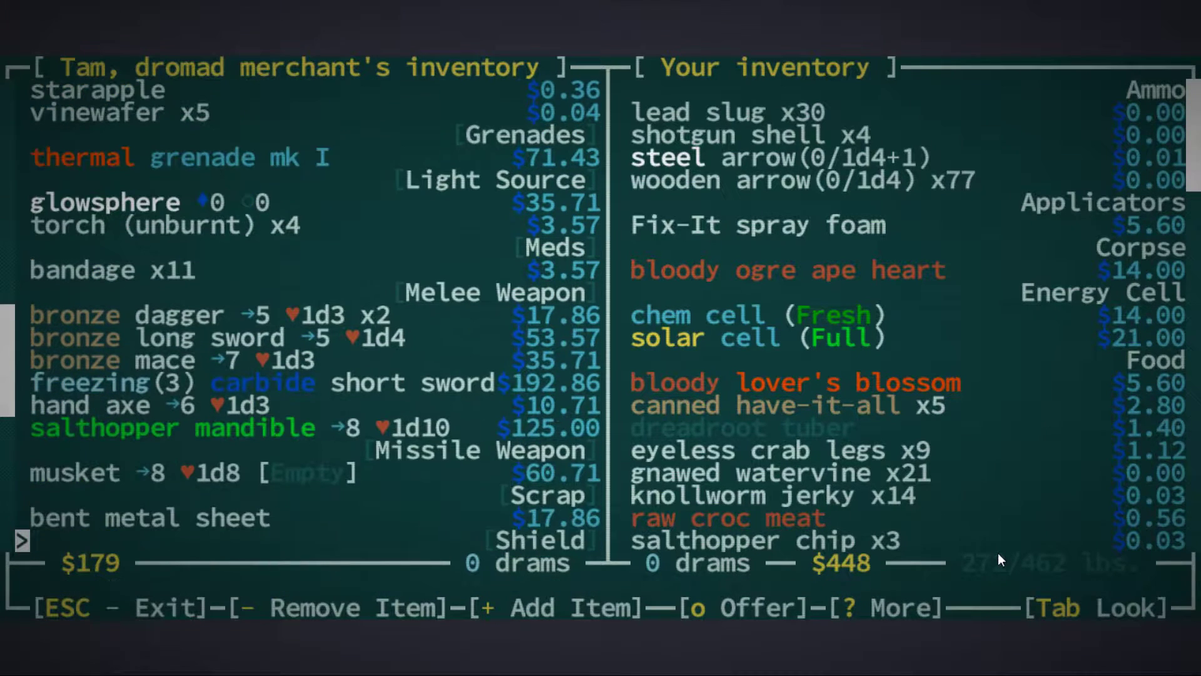
key("Up")
key("Up")
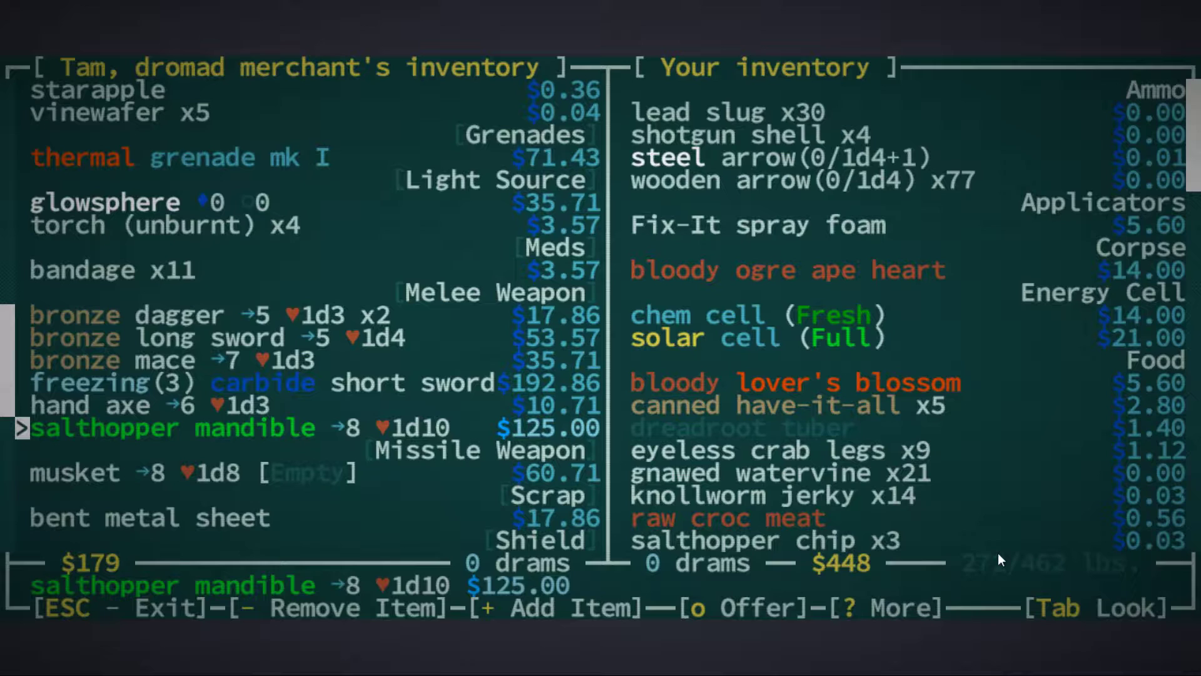
key("Tab")
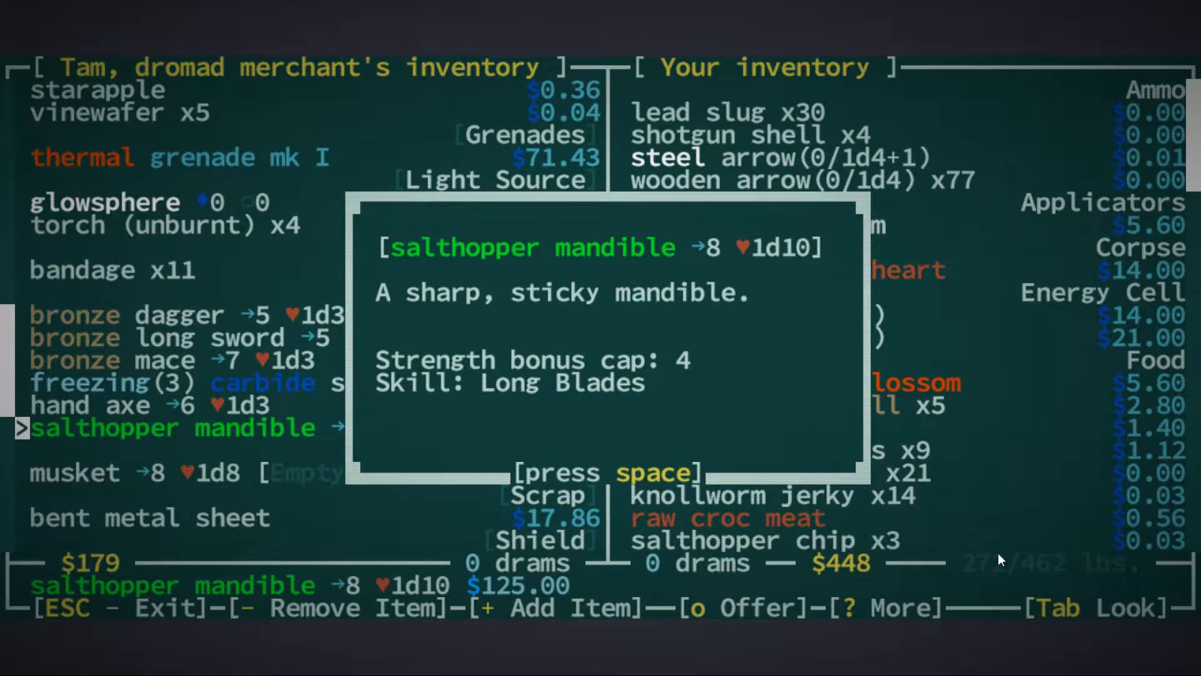
key("space")
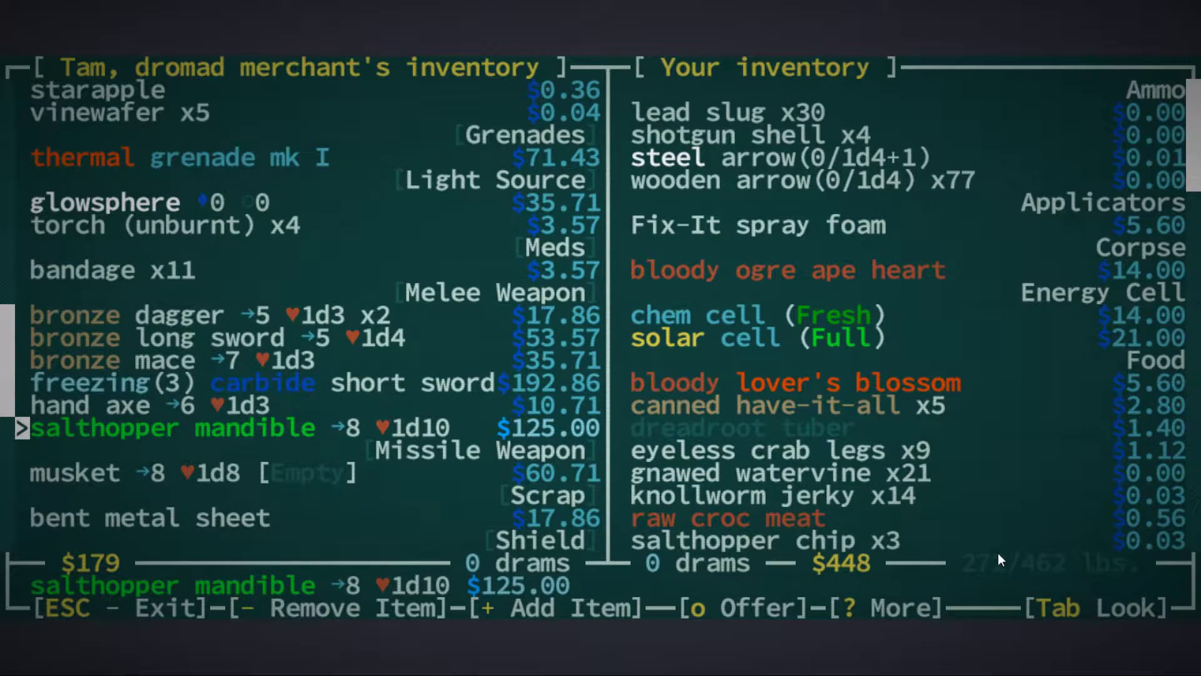
Look past the waterskins, then mark one steel helmet for purchase.
key("Down")
key("Down")
key("Down")
key("Down")
key("Down")
key("Down")
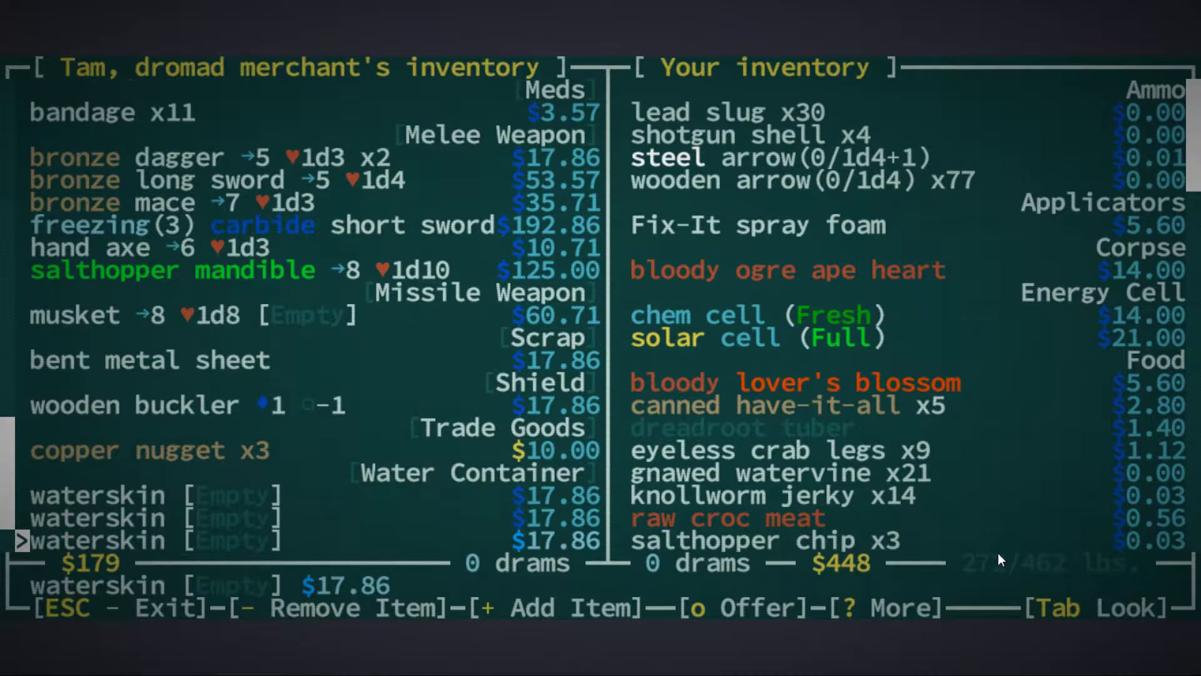
key("Down")
key("Down")
key("Down")
key("Page_Up")
key("Page_Up")
key("Down")
key("Down")
key("Down")
key("Down")
key("Up")
key("plus")
Browse your own inventory toward the bucklers.
key("Right")
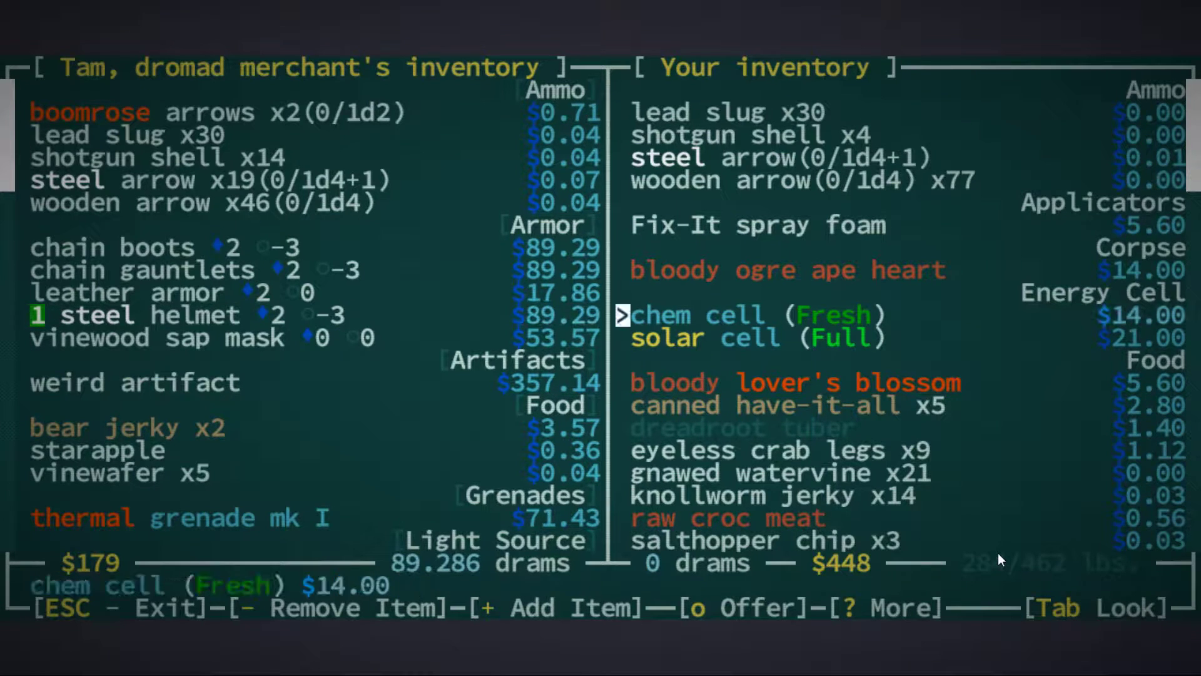
key("Up")
key("Up")
key("Down")
key("Down")
key("Down")
key("Down")
key("Down")
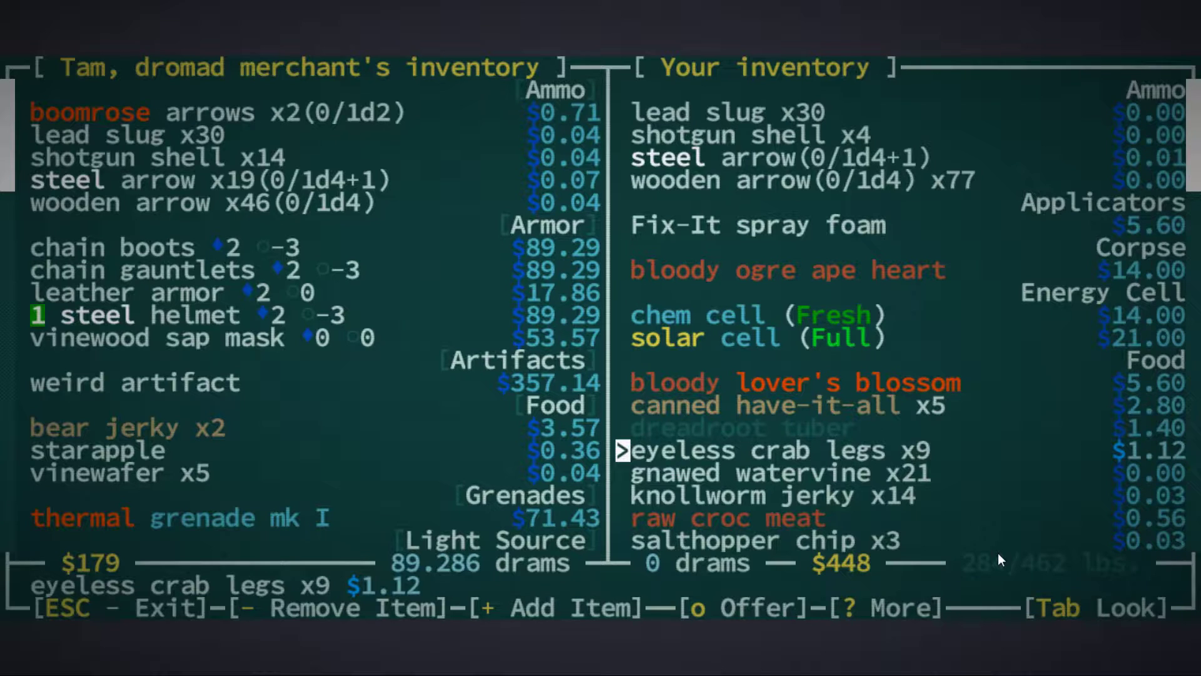
key("Down")
key("Down")
key("Down")
key("Down")
key("Down")
key("Down")
key("Down")
key("Down")
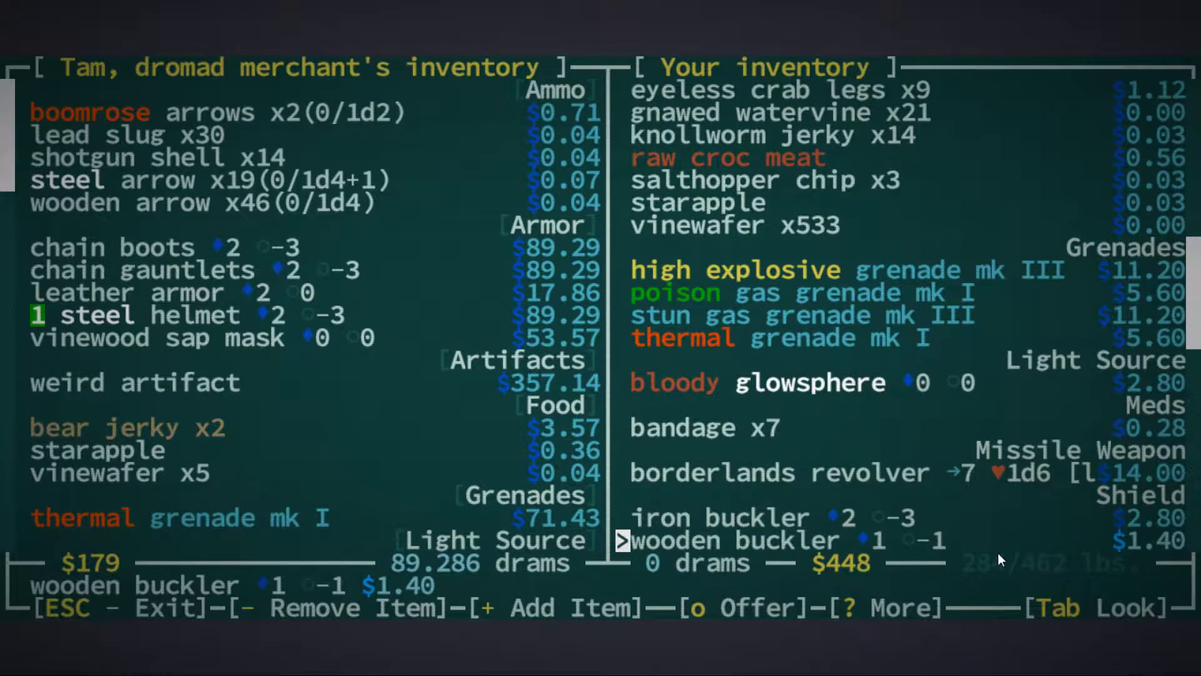
key("Up")
key("Up")
key("Up")
key("Down")
key("Down")
key("Down")
key("Down")
key("Down")
key("Up")
key("Up")
key("Up")
key("Up")
key("Up")
key("Up")
key("Down")
key("plus")
key("Down")
key("plus")
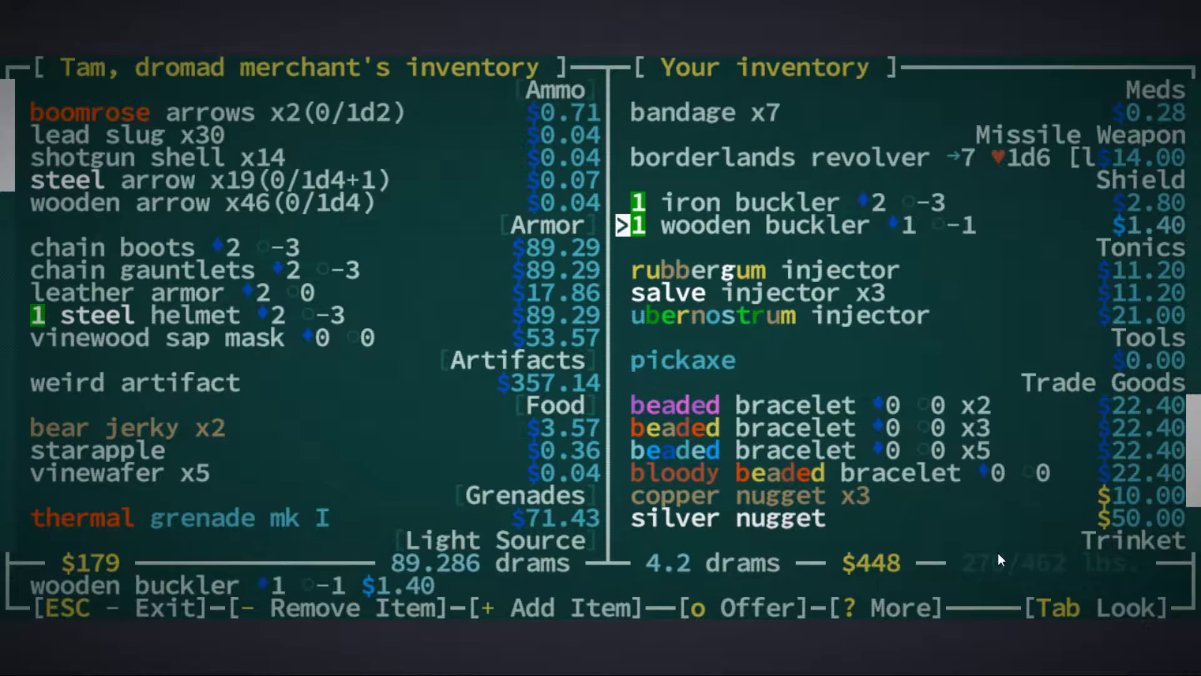
key("Down")
key("Down")
key("Down")
key("Down")
key("Down")
key("Down")
key("Down")
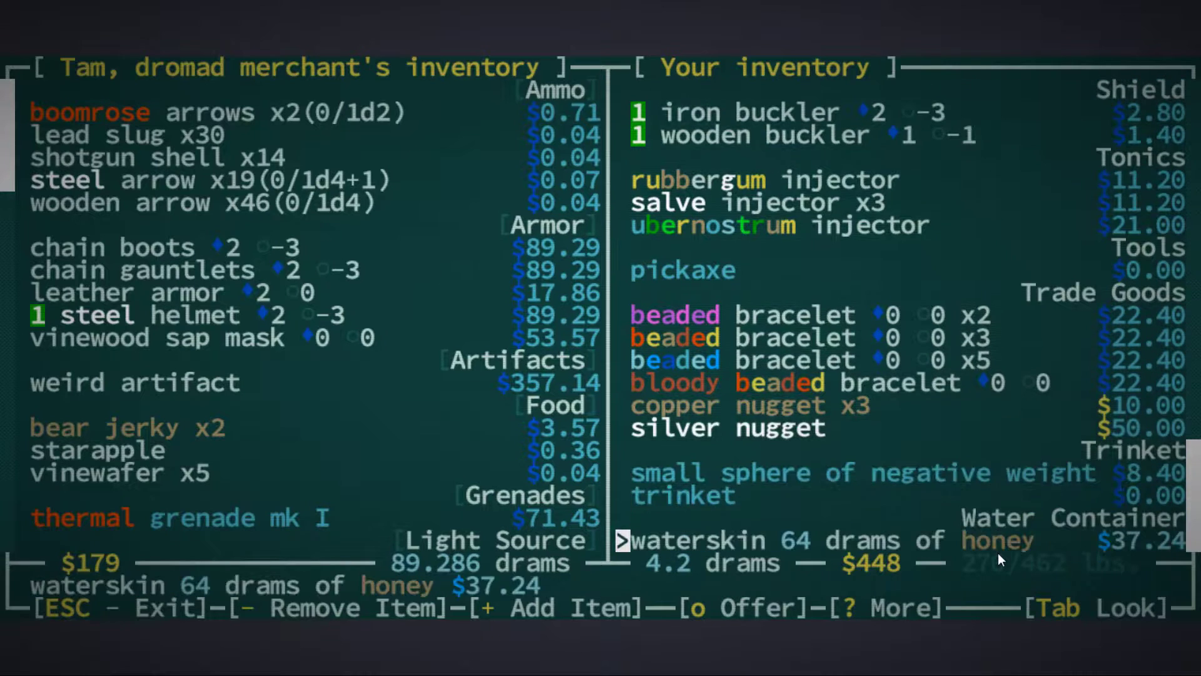
key("Down")
key("Down")
key("Up")
key("Up")
key("Up")
key("Up")
key("plus")
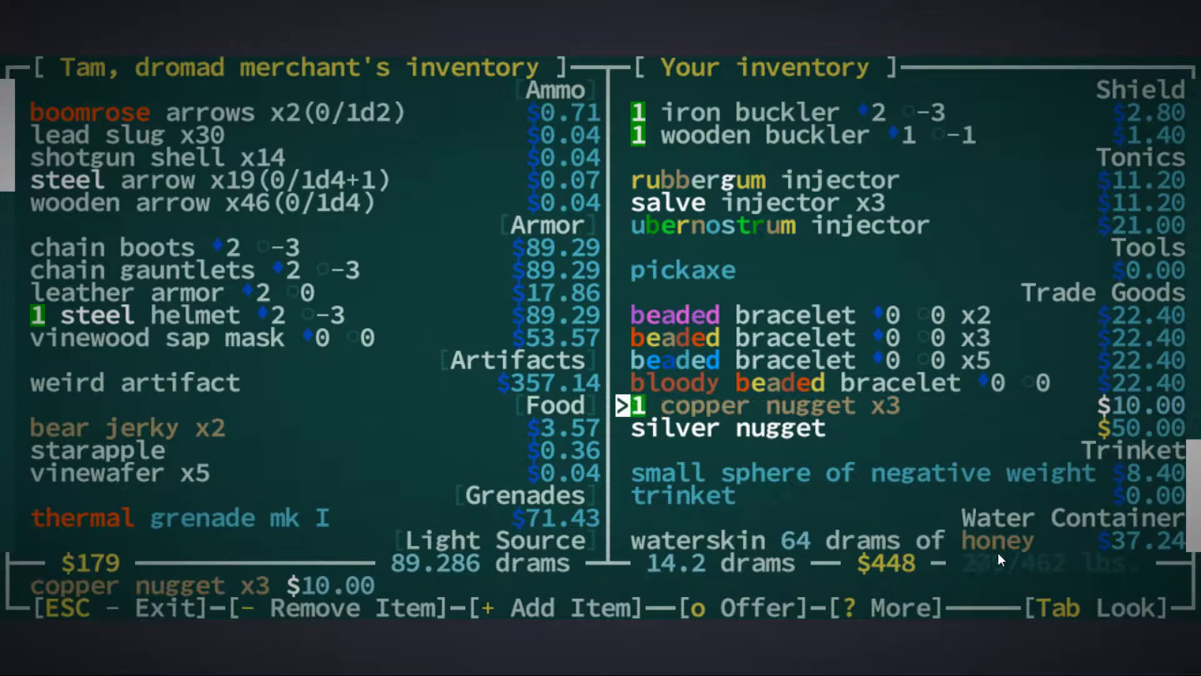
key("plus")
key("plus")
key("Down")
key("Down")
key("Down")
key("Down")
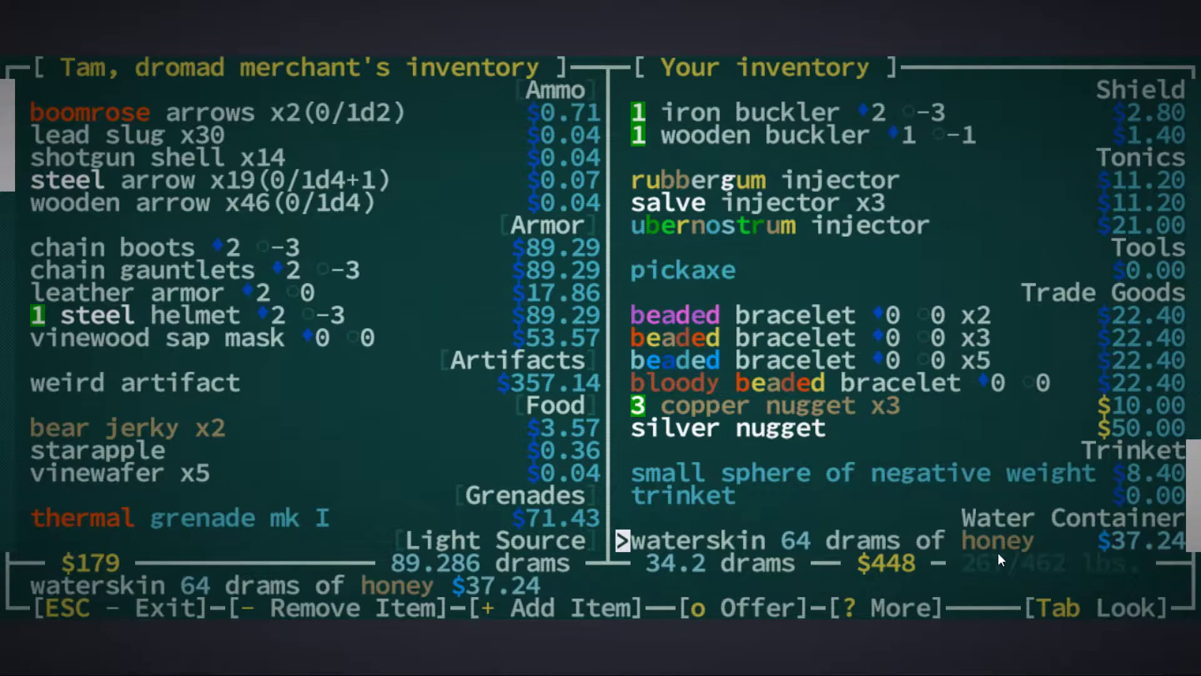
key("Up")
key("Up")
key("Up")
key("Up")
key("Up")
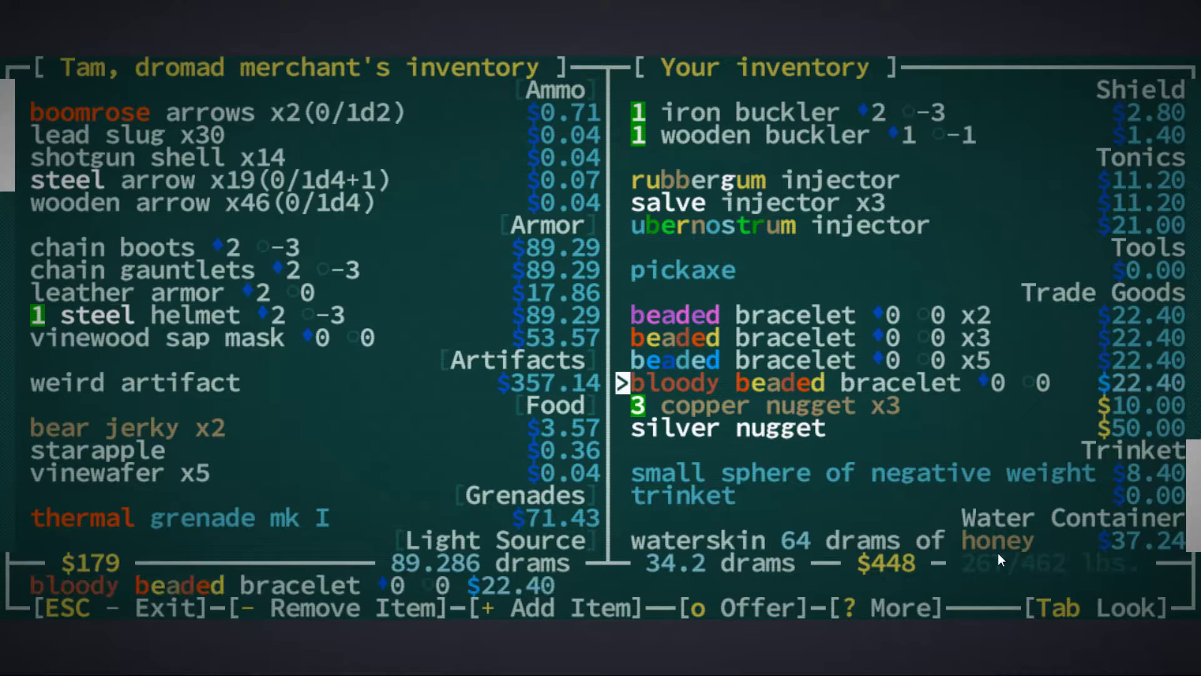
key("Up")
key("Up")
key("Up")
key("Up")
key("Up")
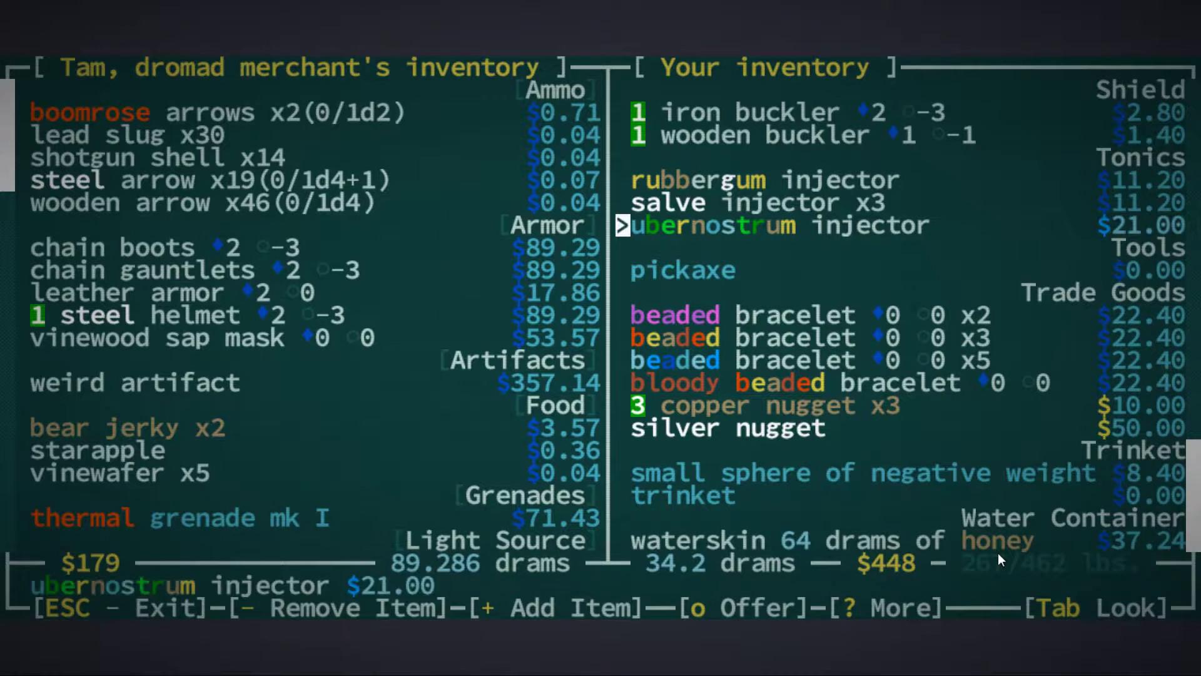
key("Up")
key("Up")
key("Up")
key("Up")
key("Up")
key("Down")
key("Down")
key("Down")
key("Down")
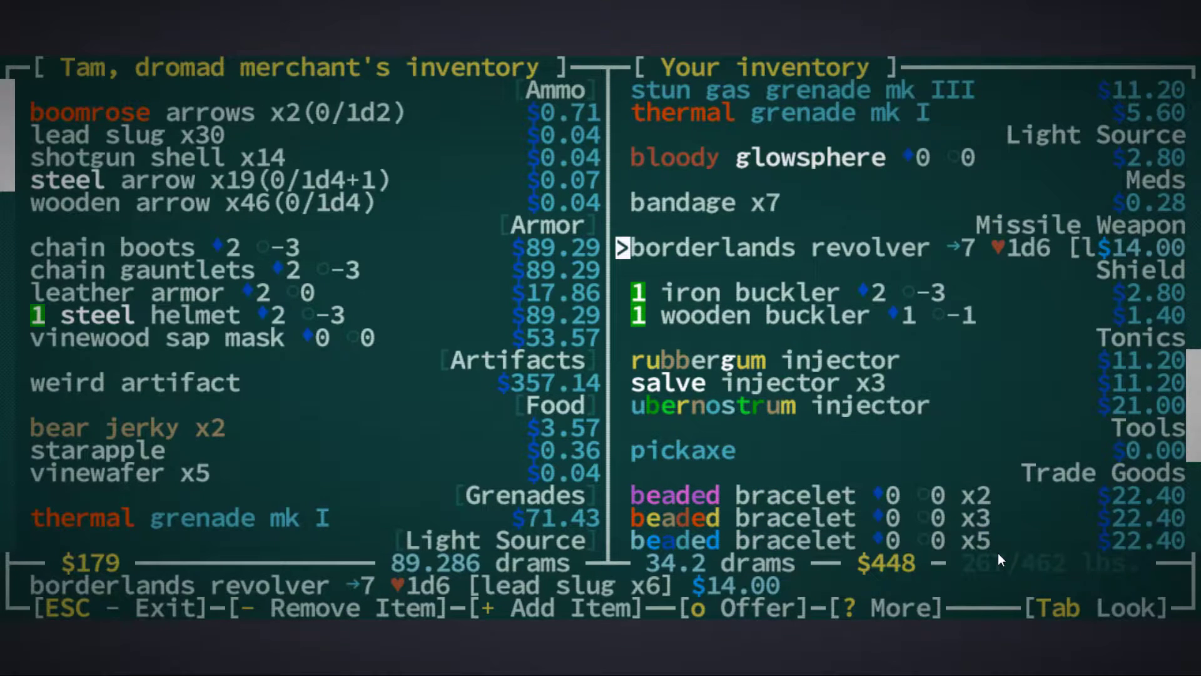
key("Up")
key("Up")
key("Up")
key("Up")
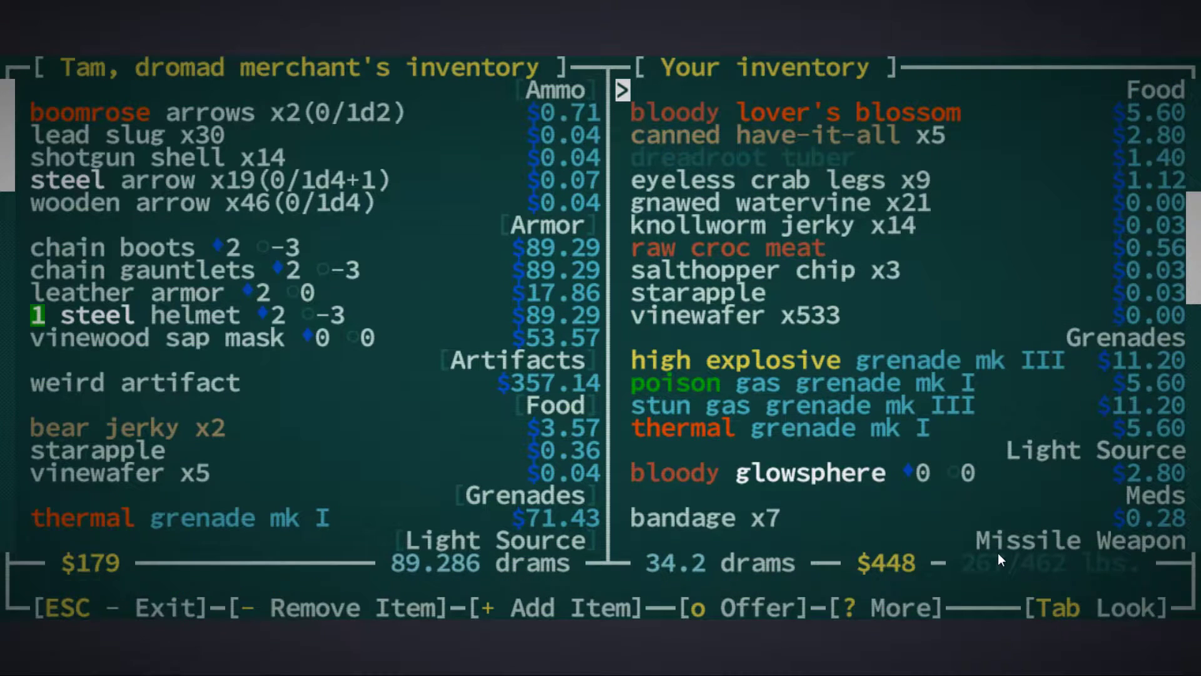
key("Down")
key("Down")
key("Down")
key("Up")
key("Page_Up")
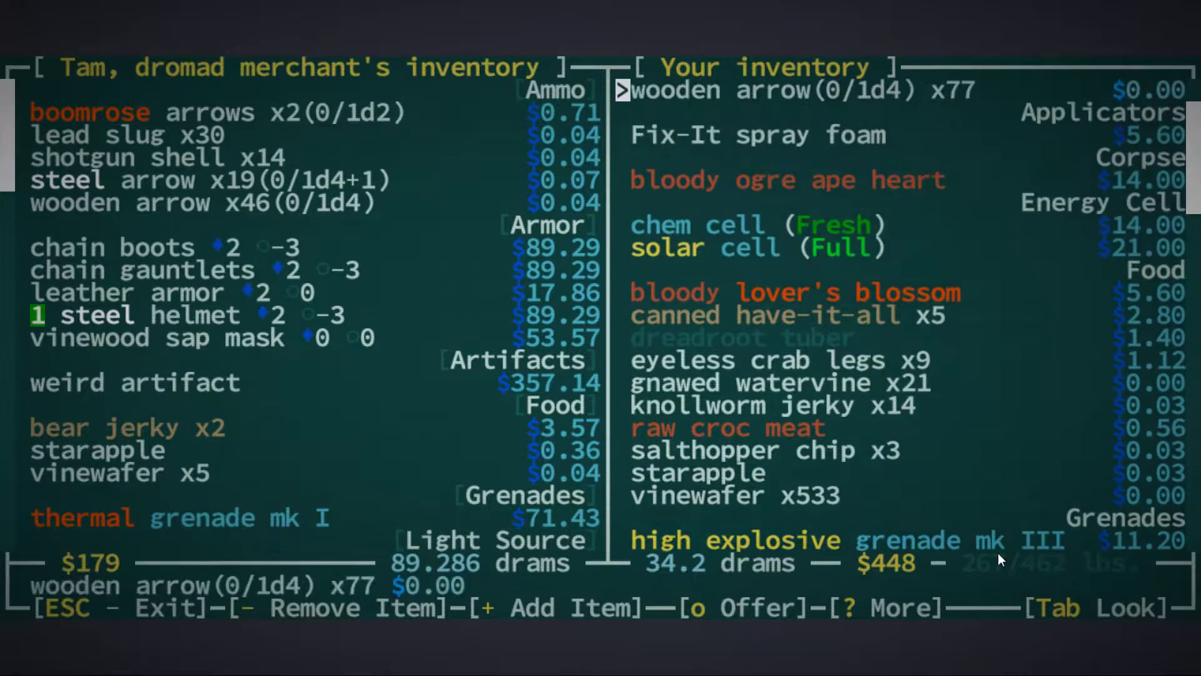
key("Page_Up")
key("Down")
key("Page_Down")
key("Page_Down")
key("Page_Up")
key("Page_Up")
key("Down")
key("Down")
key("Down")
key("Down")
key("Page_Down")
key("Page_Down")
key("Page_Down")
key("Page_Down")
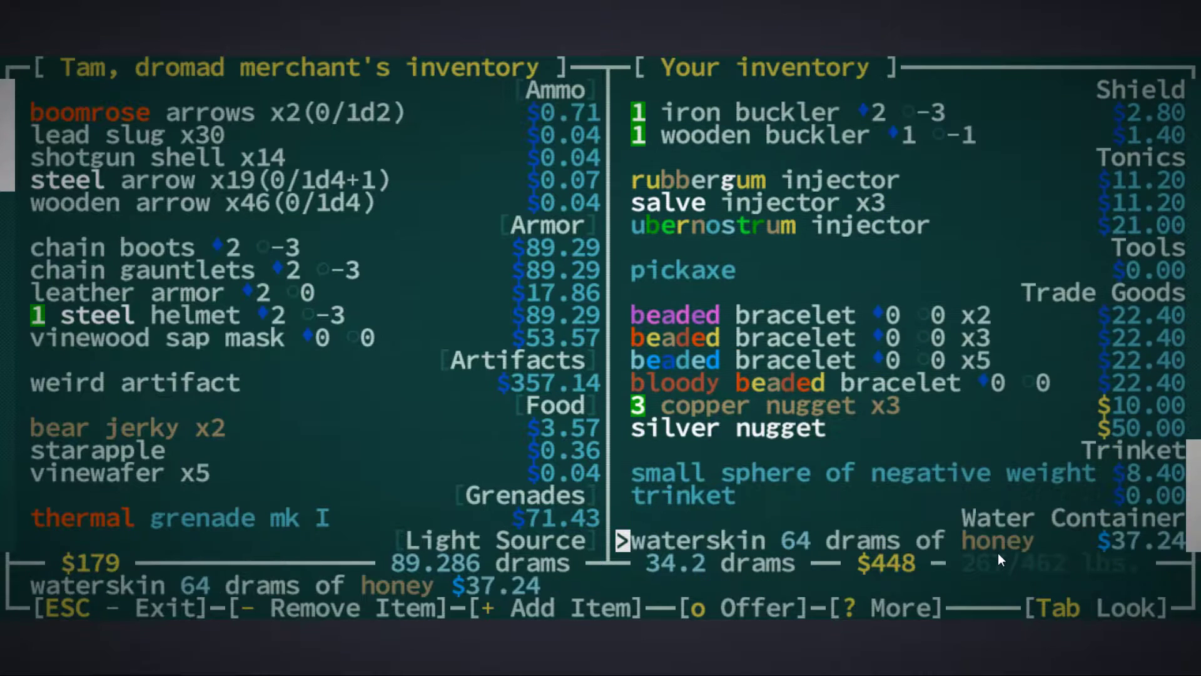
Mark all 30 of Tam's lead slugs for purchase.
key("Left")
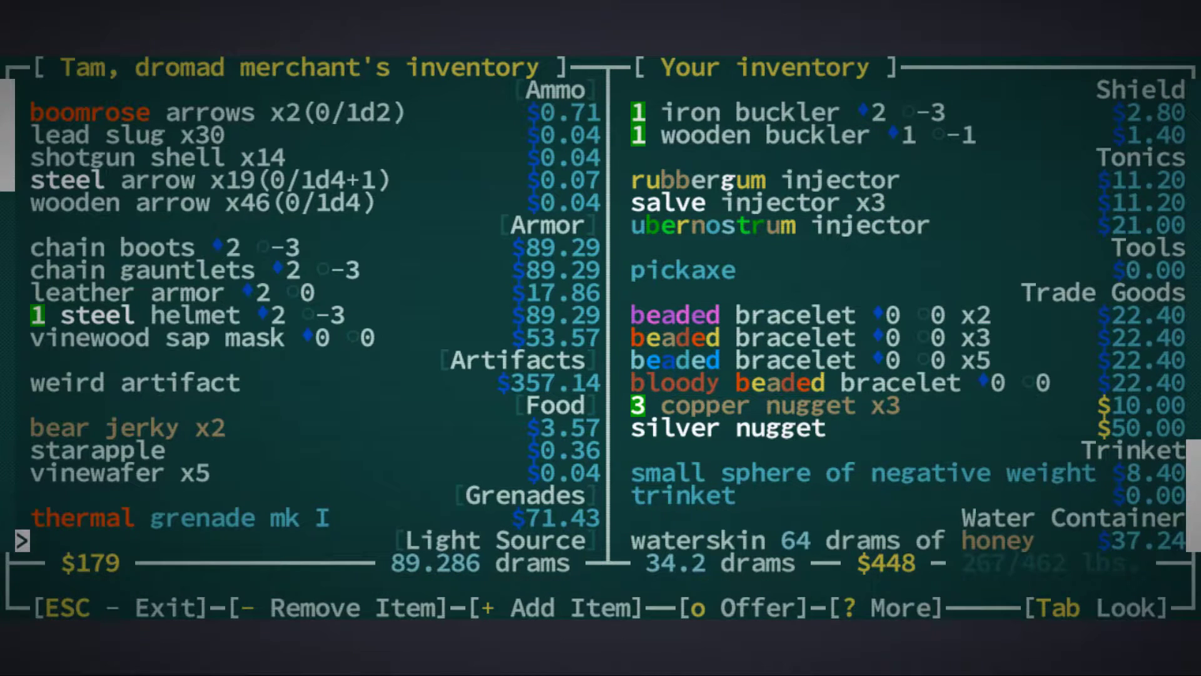
key("Up")
key("Page_Up")
key("Page_Up")
key("Down")
key("plus")
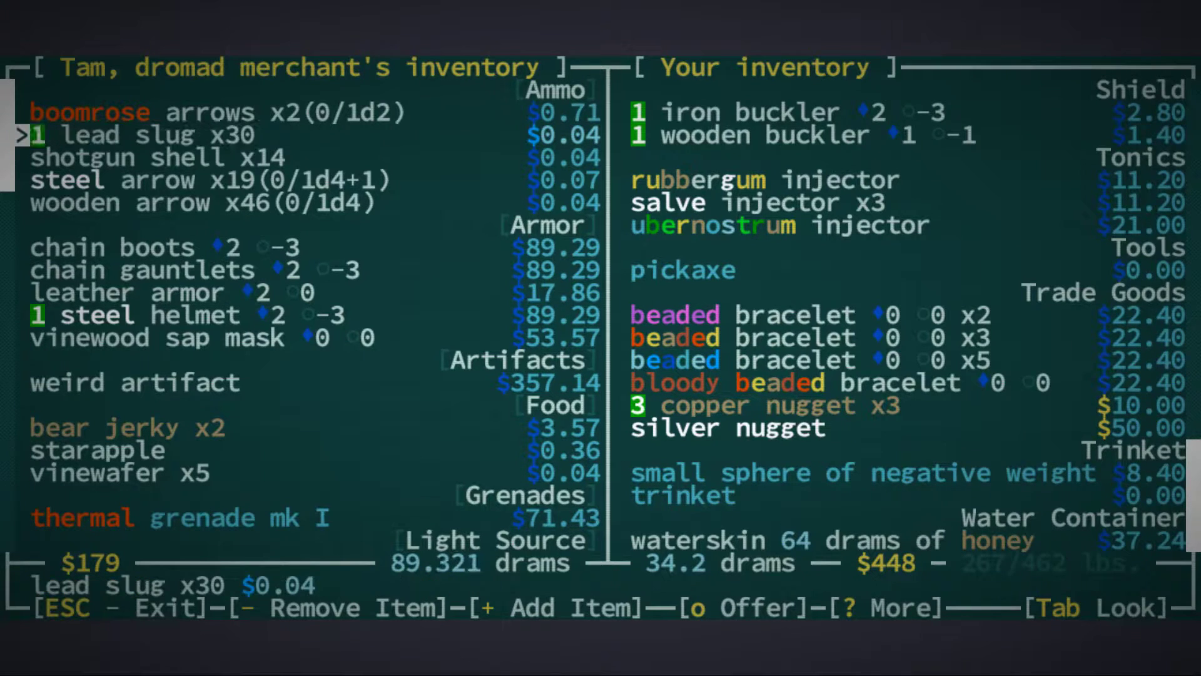
key("plus")
key("plus")
key("plus")
key("plus")
key("plus")
key("plus")
key("plus")
key("plus")
key("plus")
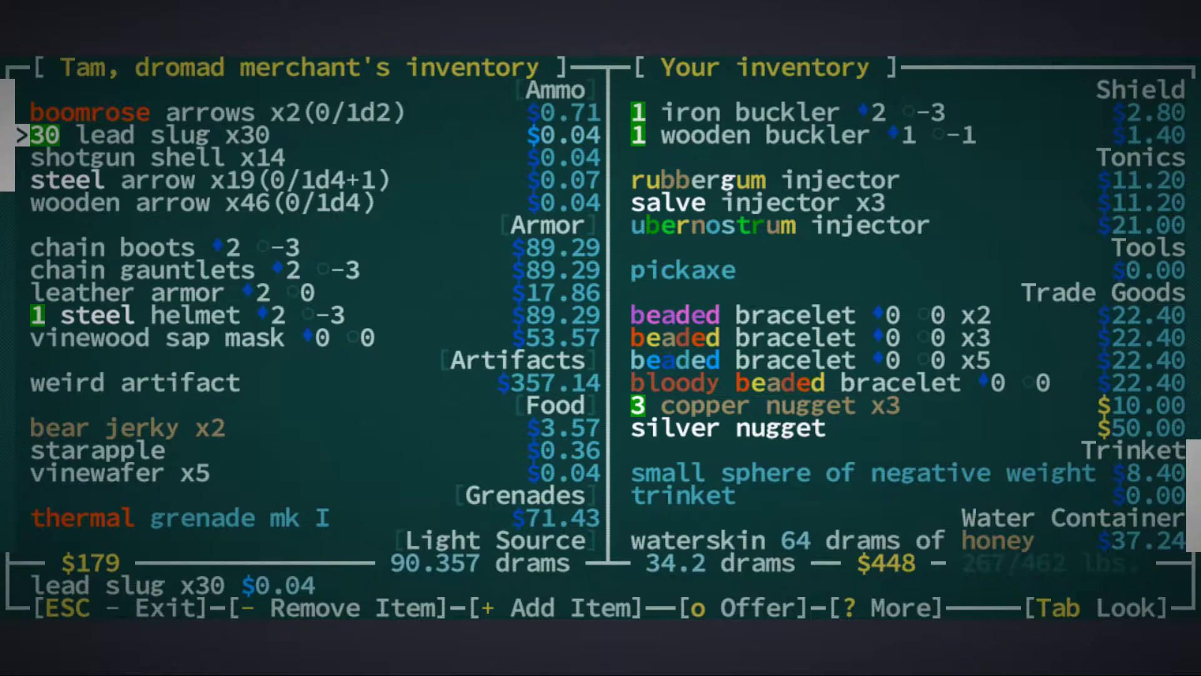
Offer and confirm the trade for the lead slugs and steel helmet.
key("Right")
key("Page_Up")
key("Page_Up")
key("Page_Up")
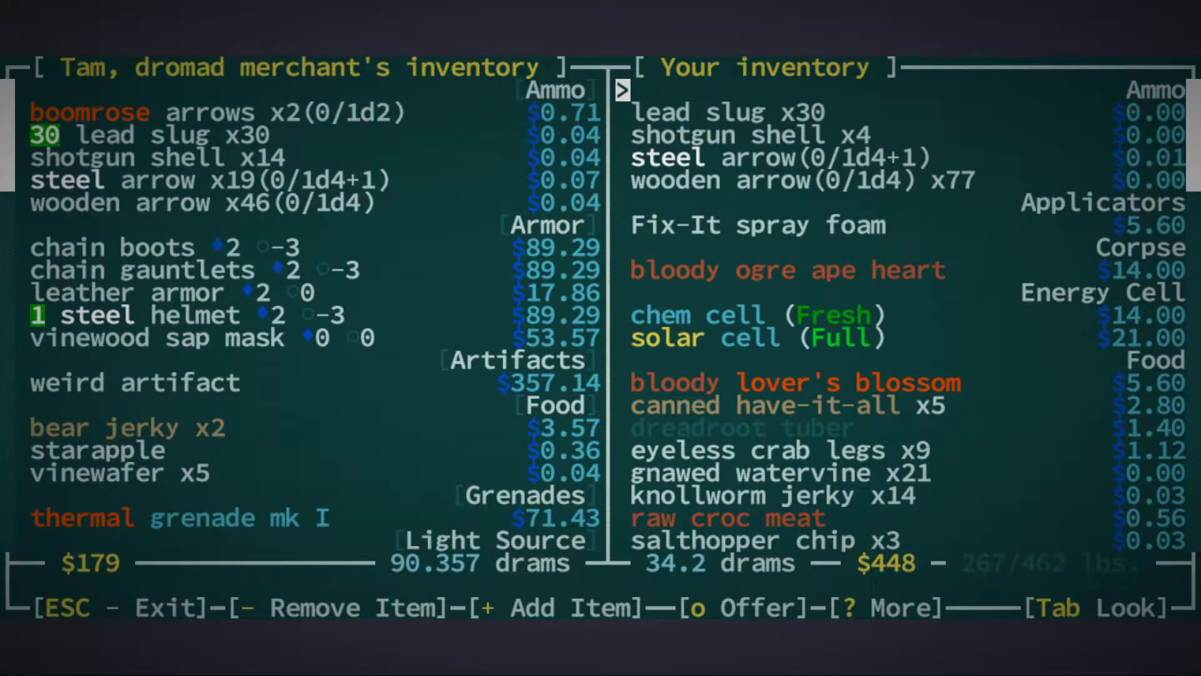
key("o")
key("Return")
key("space")
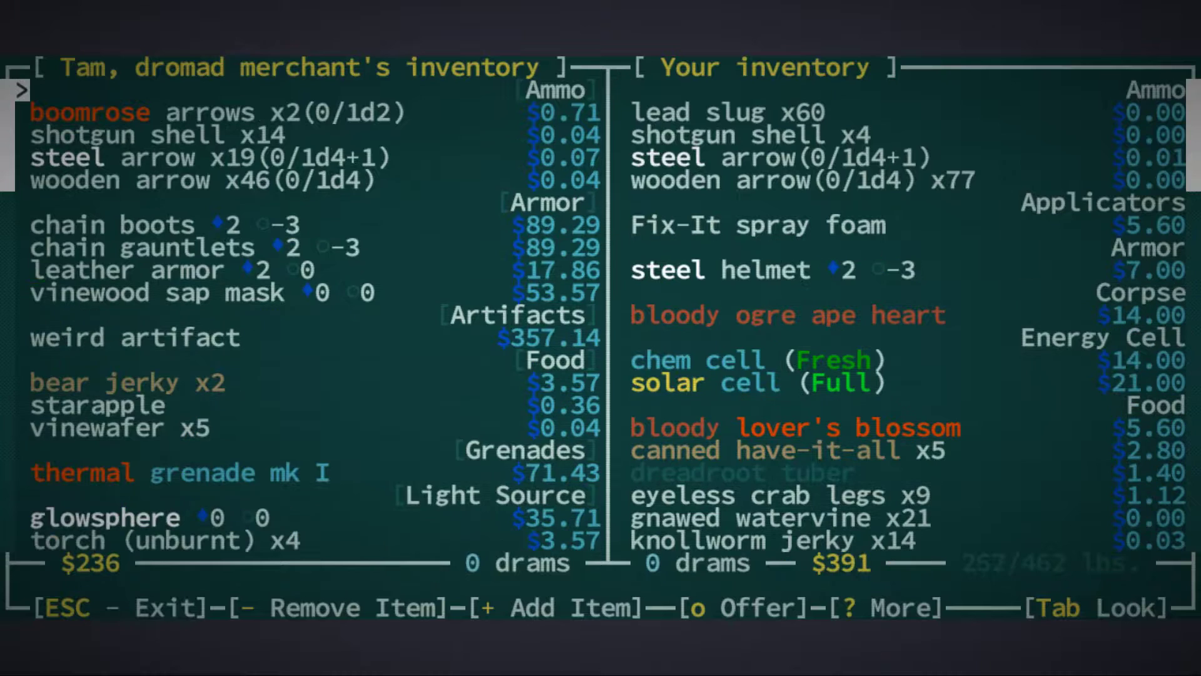
Equip the borderlands revolver in the right missile weapon slot.
key("Escape")
key("Escape")
key("e")
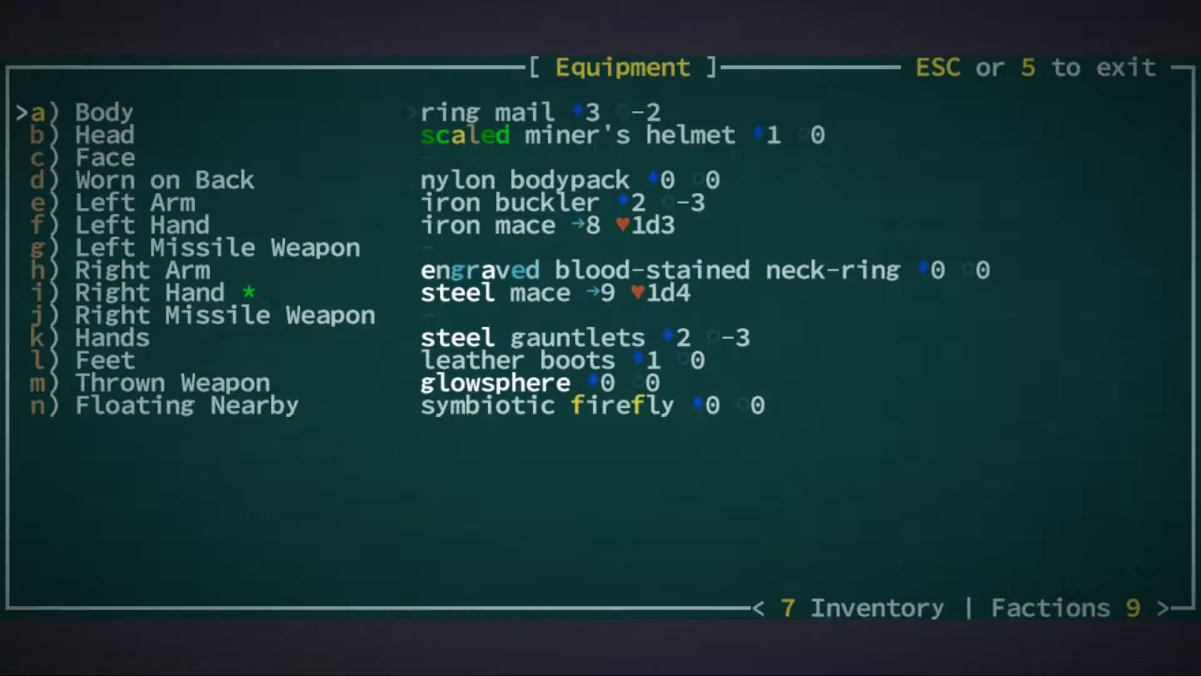
key("Down")
key("Down")
key("Down")
key("Down")
key("Down")
key("Down")
key("Up")
key("Up")
key("Return")
key("Return")
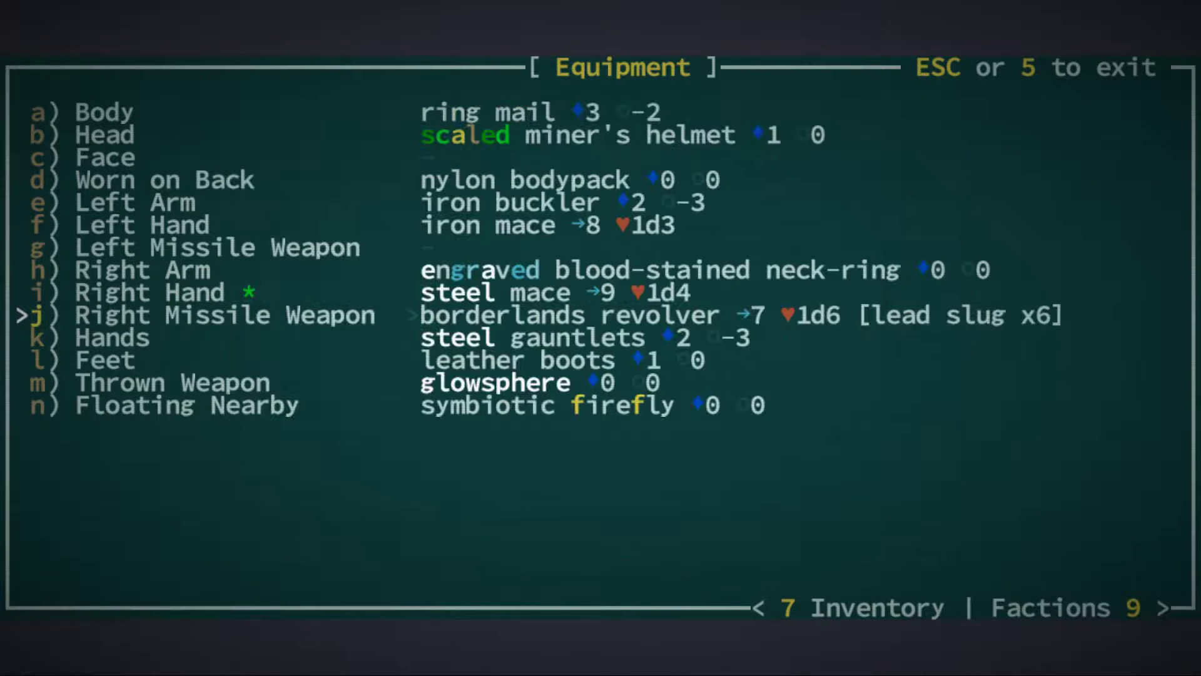
key("Escape")
Walk west across Joppa into the small room with the chest.
key("r")
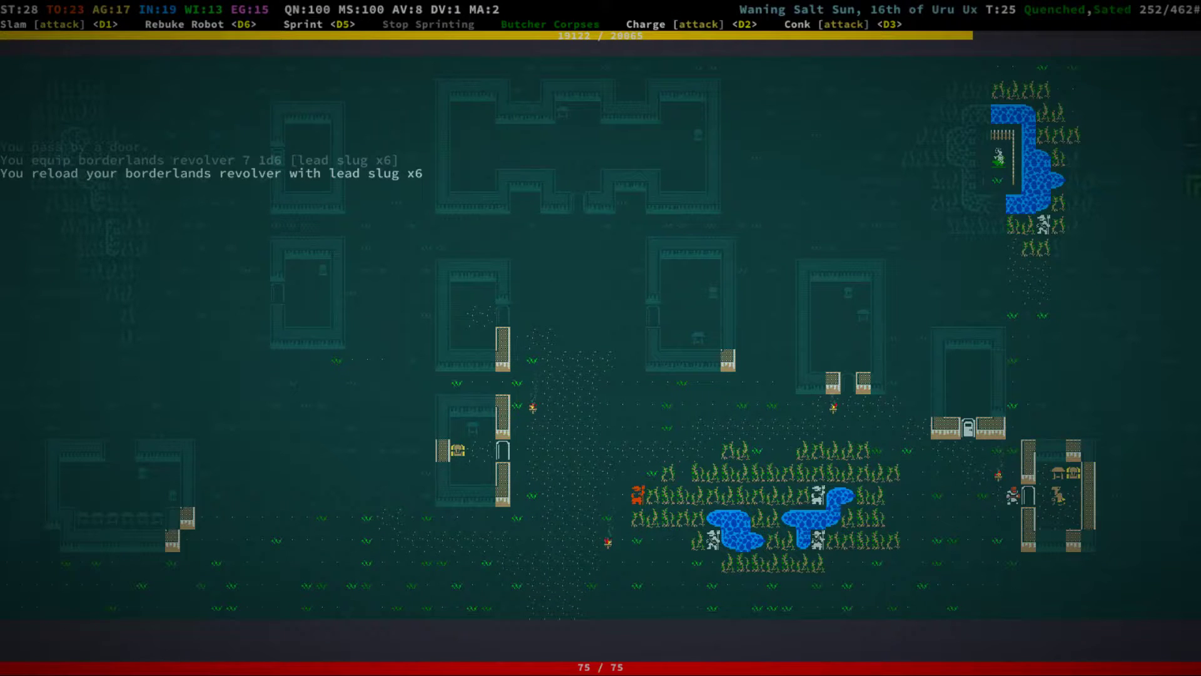
key("Left")
key("Left")
key("Left")
key("Left")
key("Left")
key("Left")
key("Left")
key("Left")
key("Left")
key("Left")
key("Left")
key("Left")
key("Left")
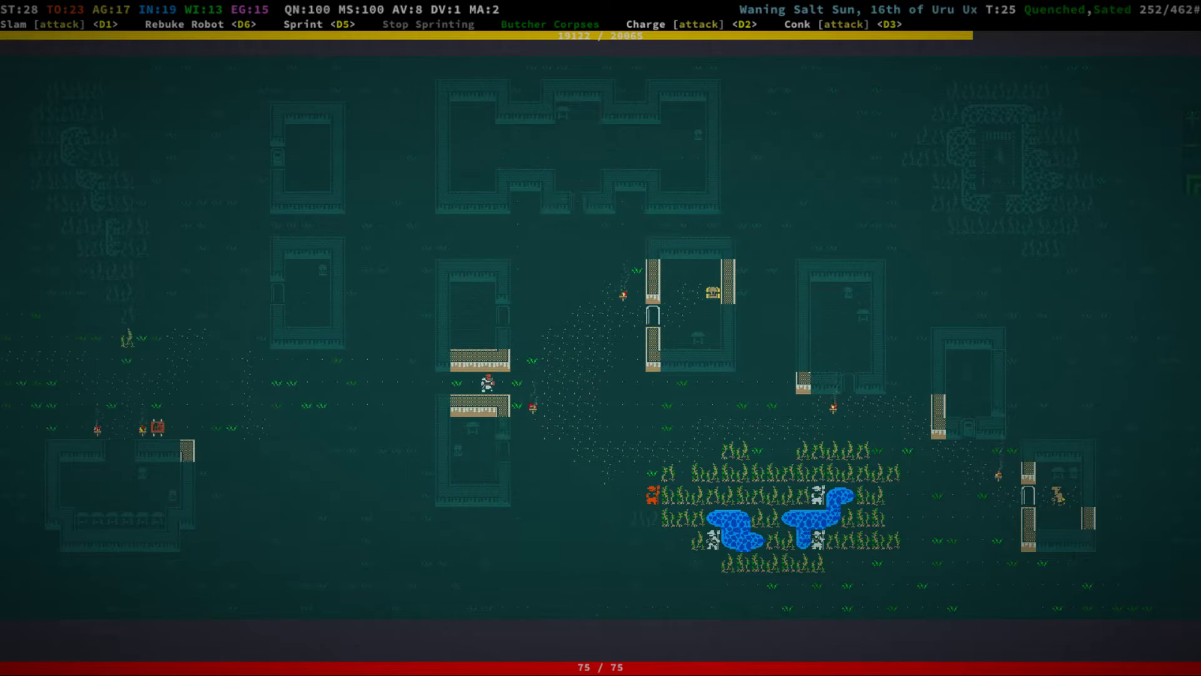
key("Left")
key("Left")
key("Left")
key("Up")
key("Up")
key("Left")
key("Up")
key("Left")
key("Up")
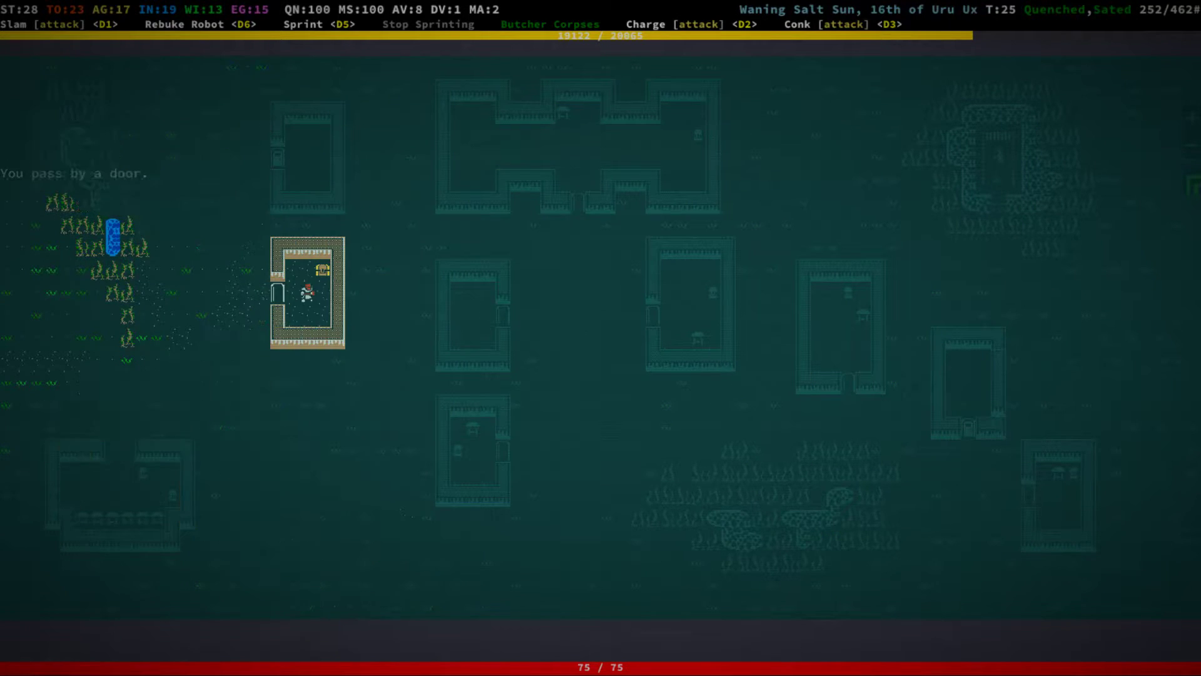
Look inside the chest, close it, and start interacting with it again.
key("o")
key("KP_9")
key("Tab")
key("o")
Look over the chest's list of storable items, then back out.
key("KP_9")
key("plus")
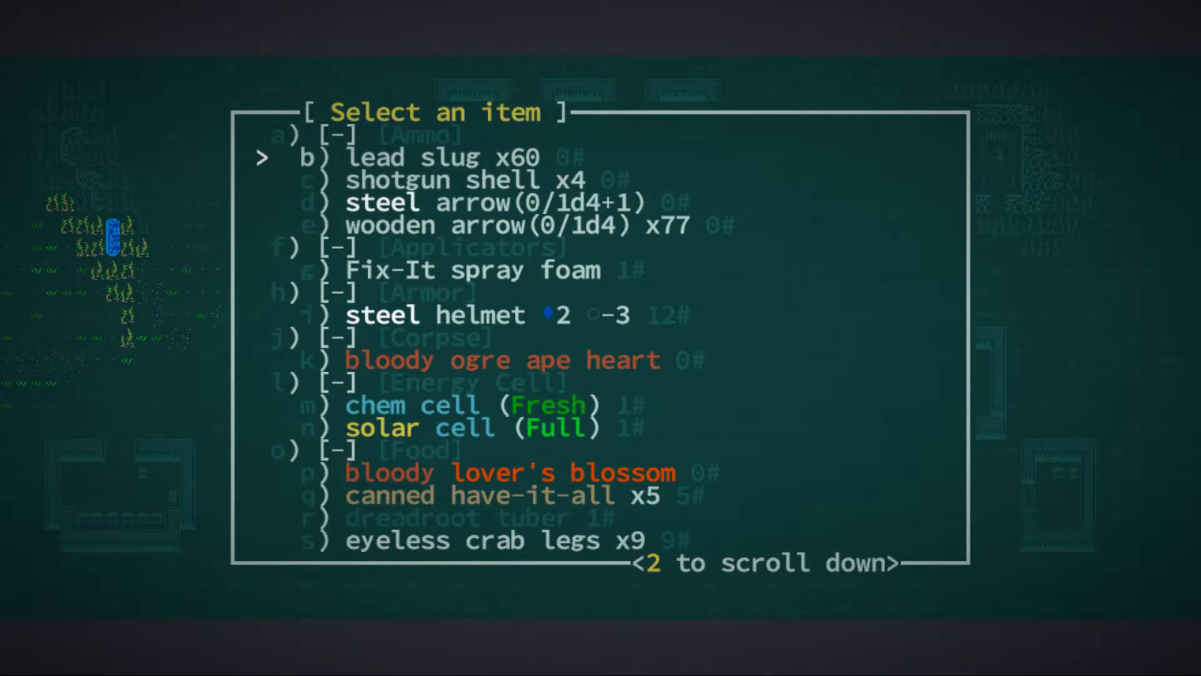
key("Down")
key("Down")
key("Down")
key("Down")
key("Down")
key("Down")
key("Down")
key("Down")
key("Down")
key("Down")
key("Down")
key("Down")
key("Escape")
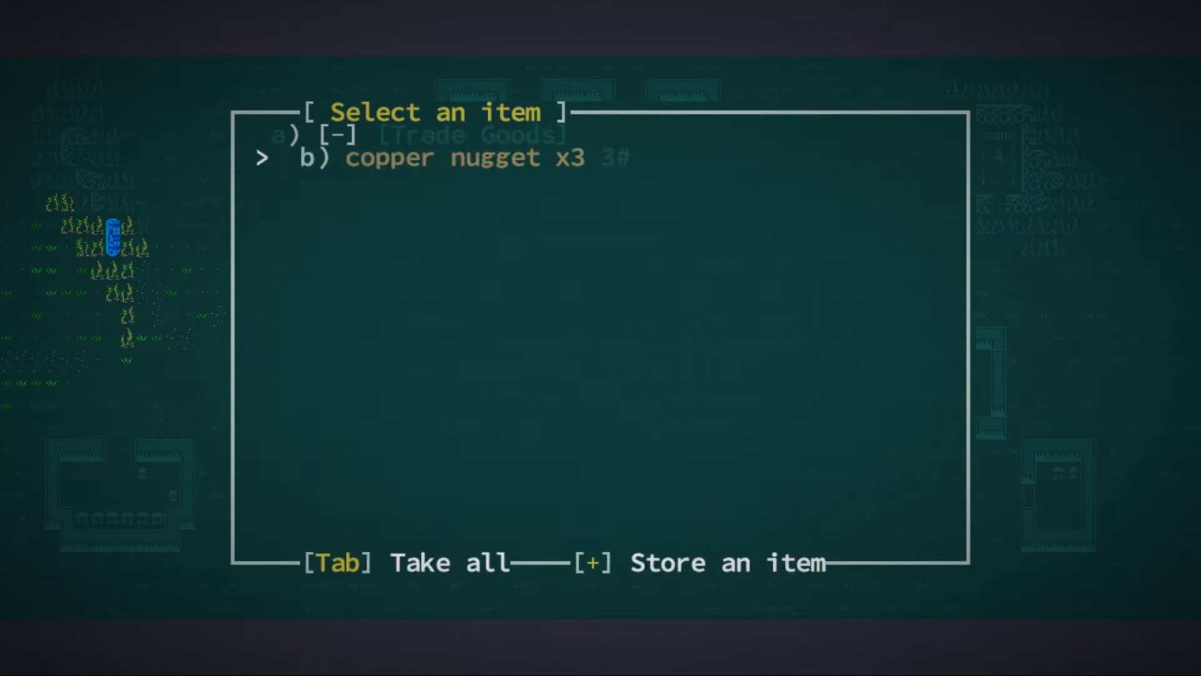
key("Escape")
Remove the scaled miner's helmet and put on the steel helmet.
key("e")
key("Down")
key("Return")
key("r")
key("Return")
key("Down")
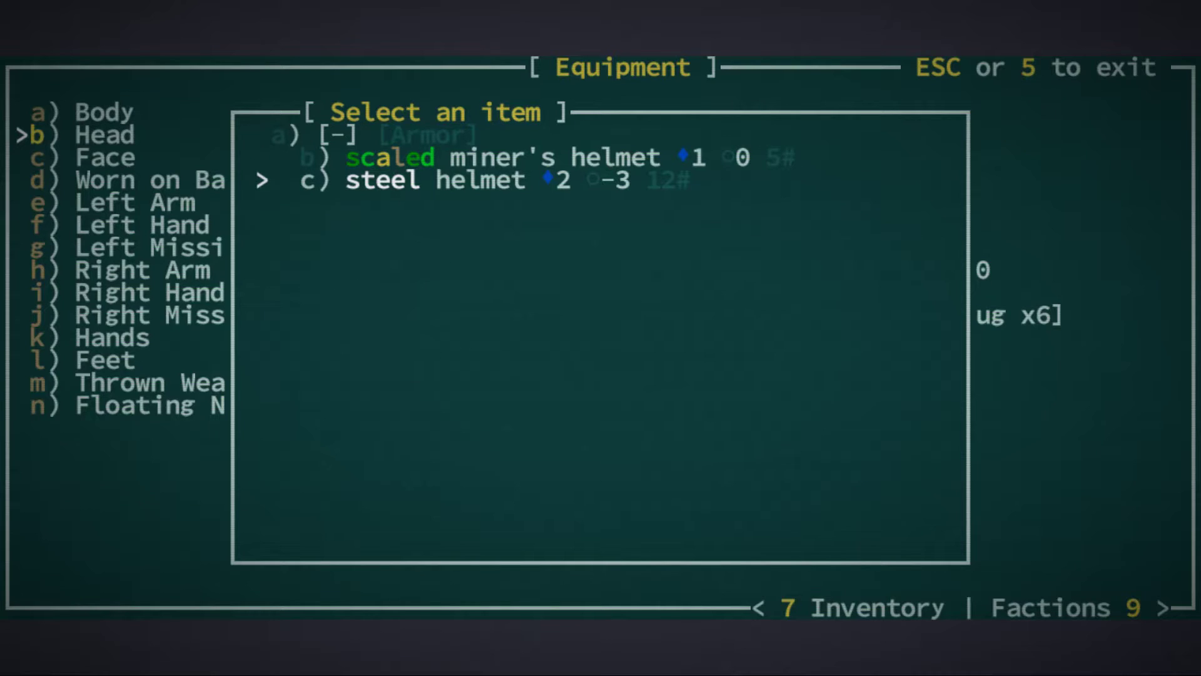
key("Return")
key("Escape")
Store the scaled miner's helmet in the chest, then step east and check equipment.
key("o")
key("Left")
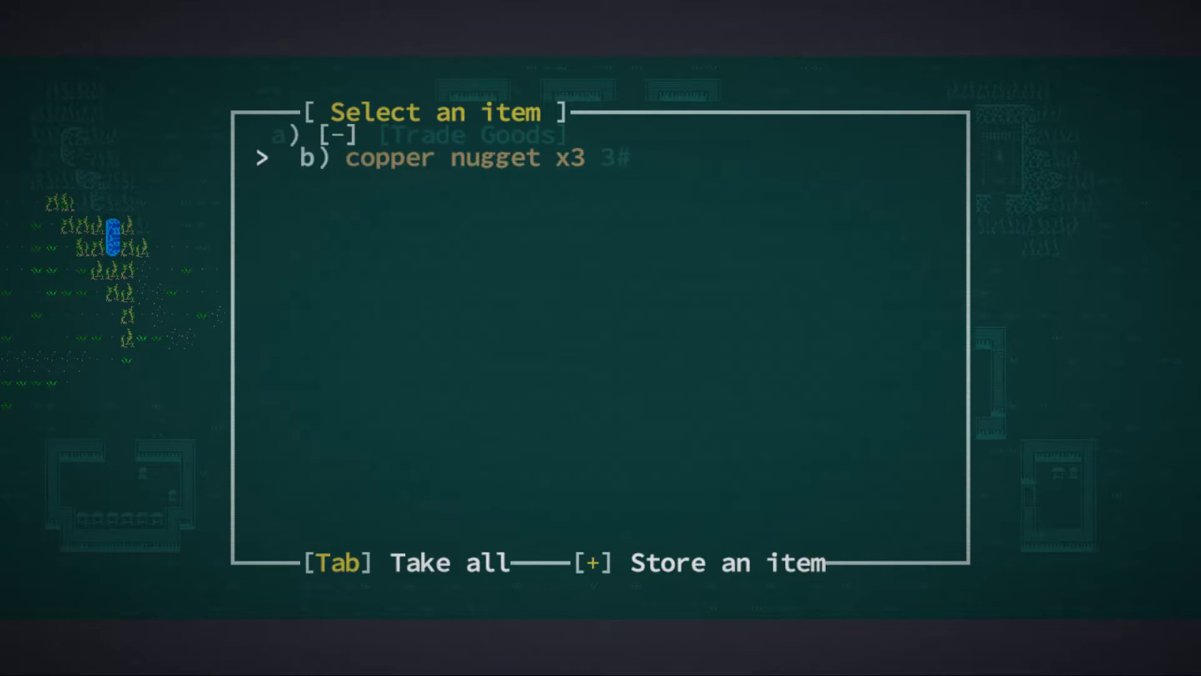
key("plus")
key("Down")
key("Down")
key("Down")
key("Down")
key("Up")
key("Return")
key("Escape")
key("Escape")
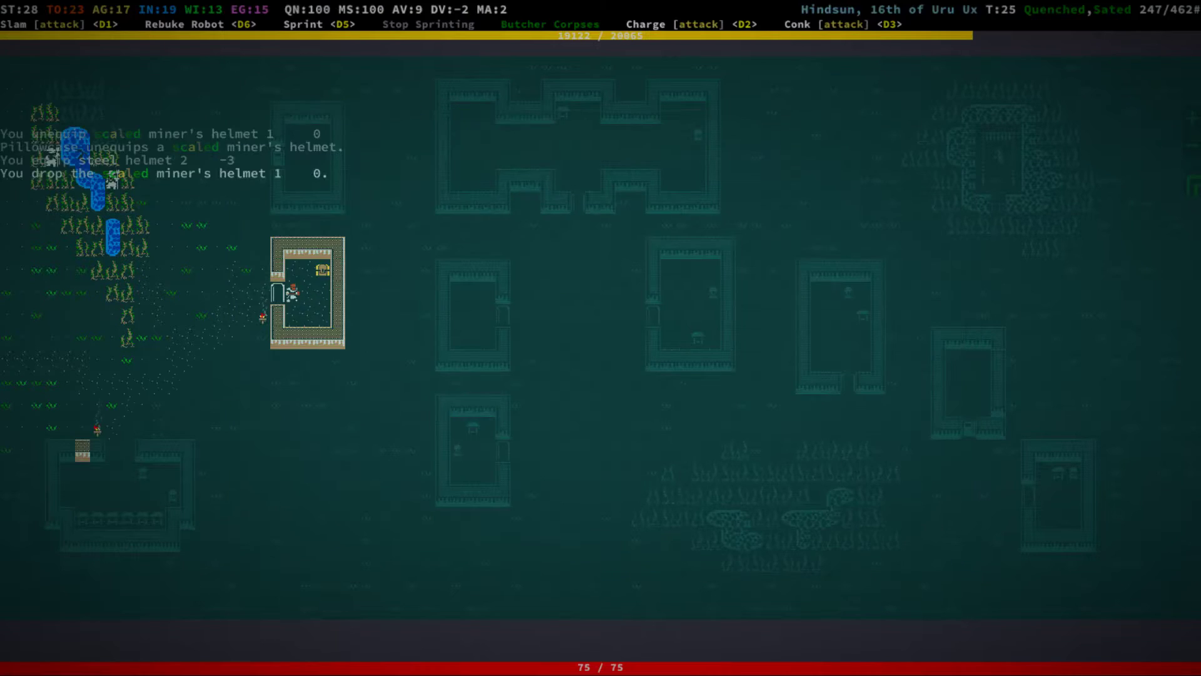
key("KP_3")
key("KP_3")
key("KP_3")
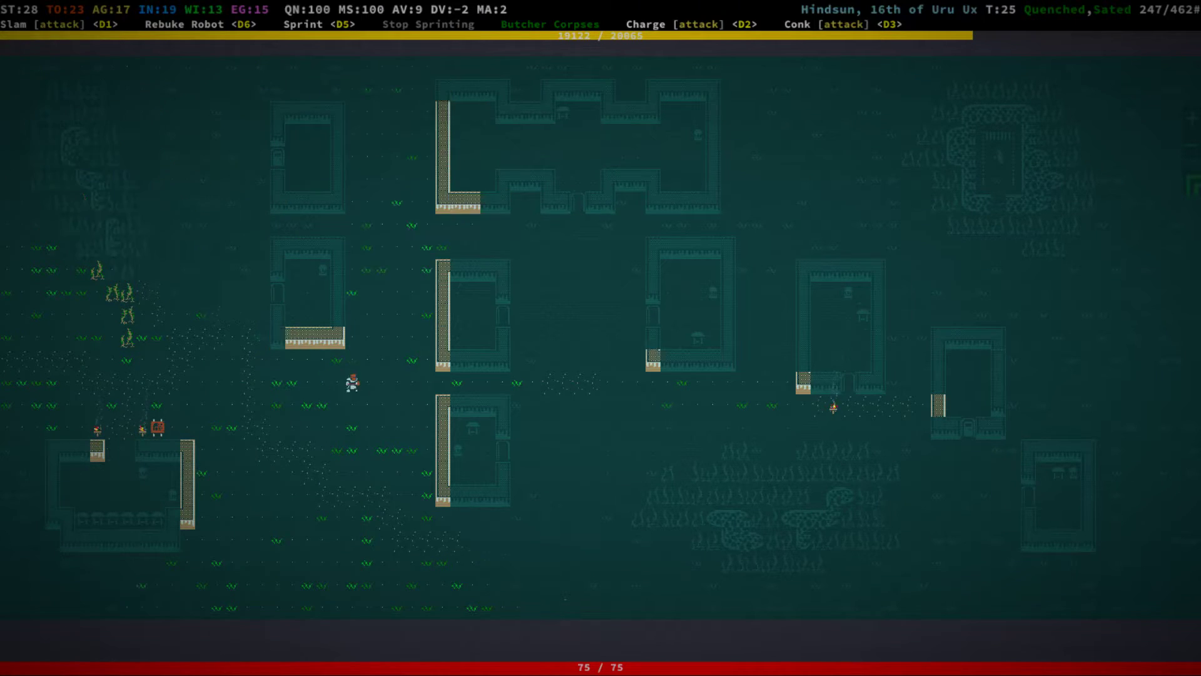
key("e")
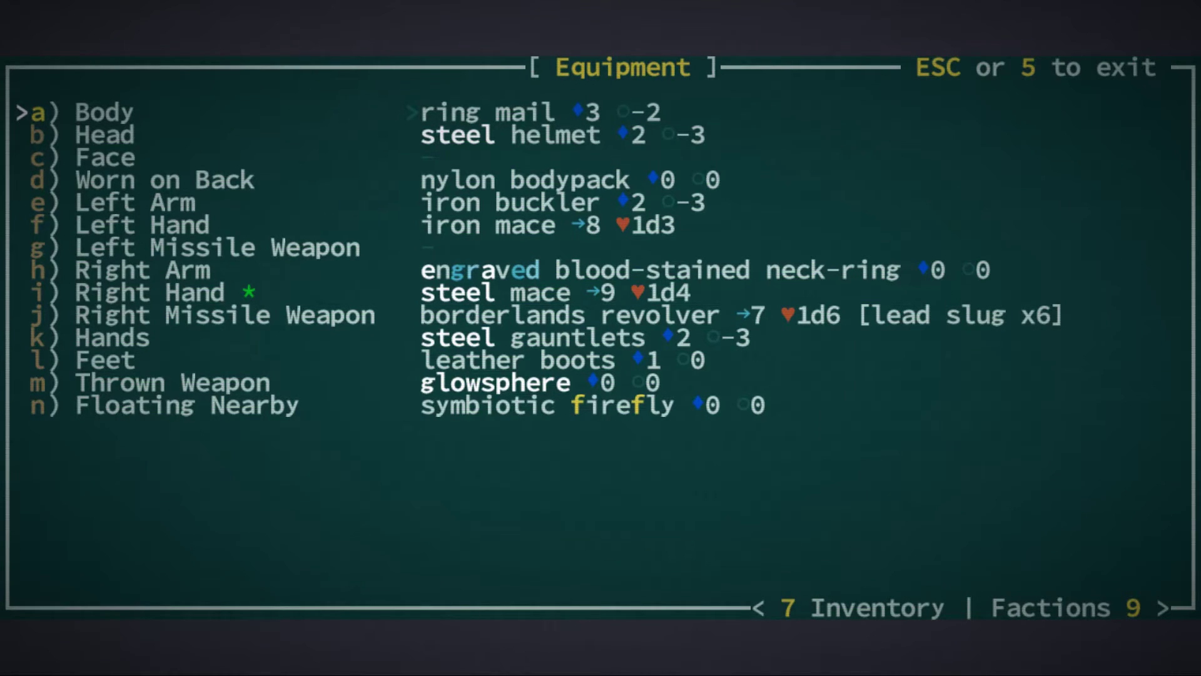
Walk east past Joppa's eastern houses and exit to the world map.
key("Escape")
key("KP_8")
key("KP_8")
key("KP_9")
key("KP_9")
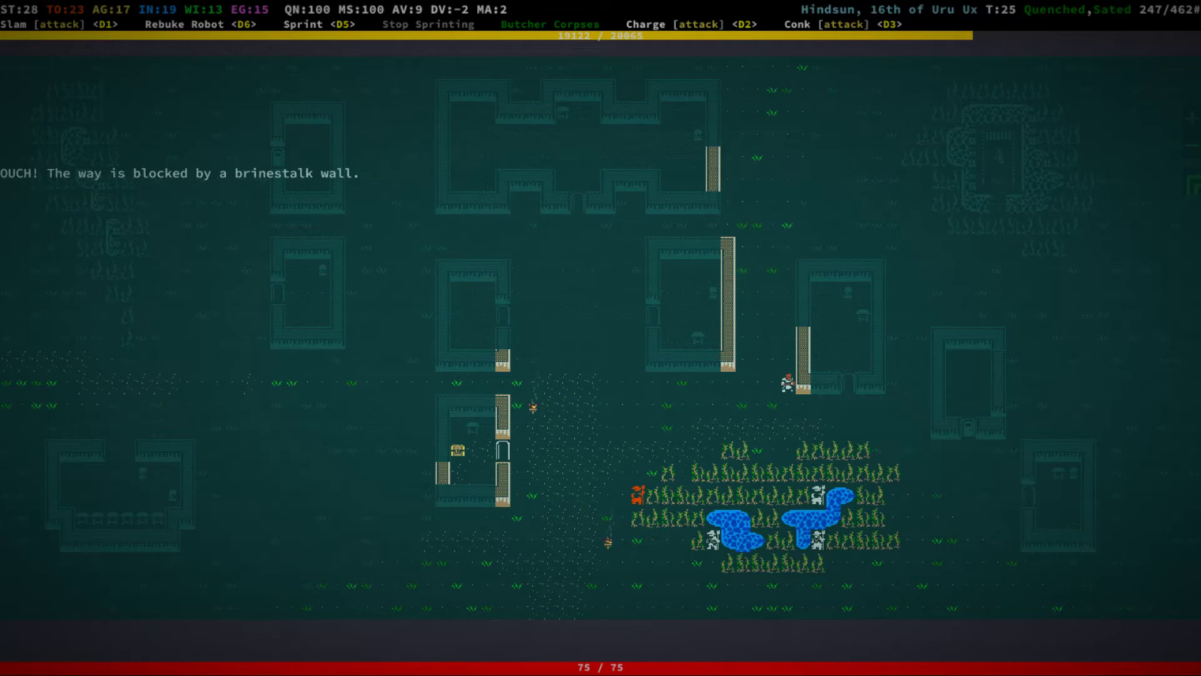
key("KP_6")
key("KP_9")
key("KP_9")
key("KP_9")
key("KP_9")
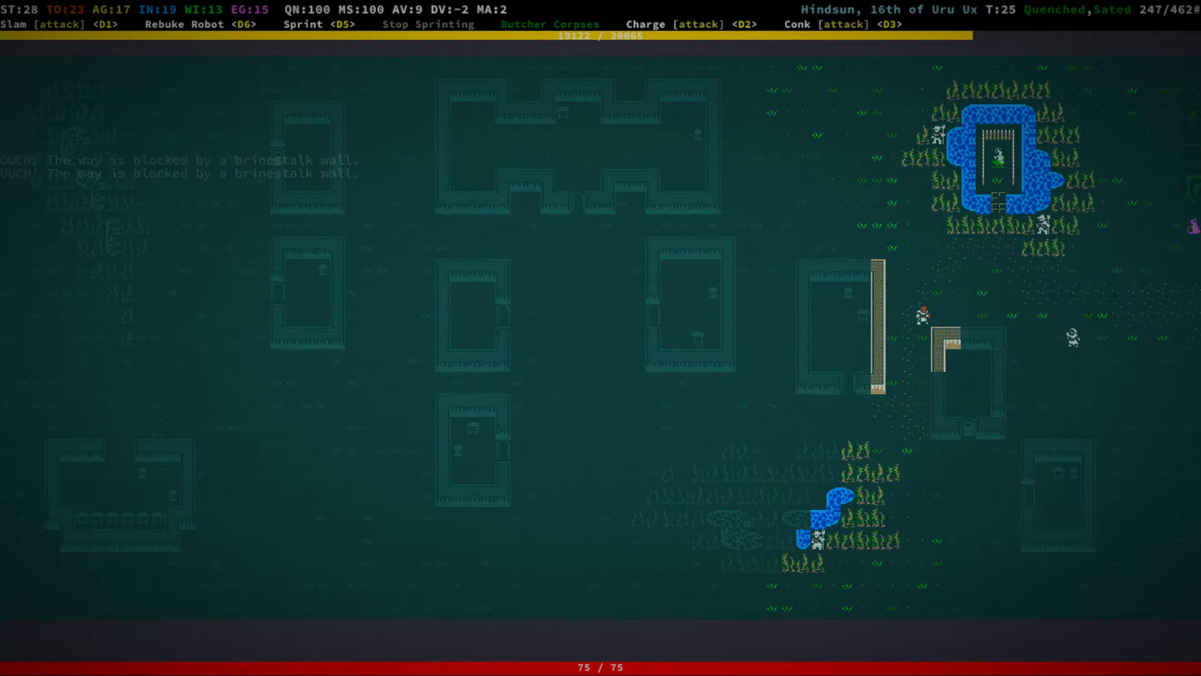
key("KP_9")
key("KP_9")
key("KP_2")
key("KP_2")
key("KP_2")
key("KP_3")
key("KP_2")
key("KP_2")
key("KP_2")
key("KP_2")
key("KP_2")
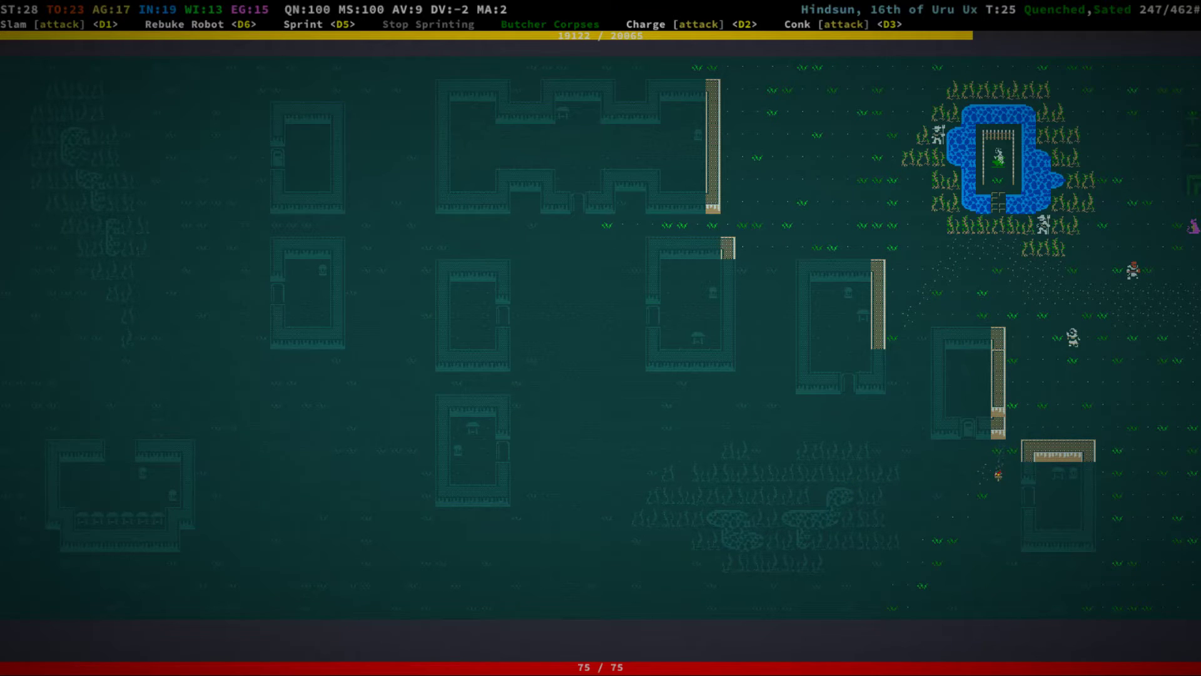
key("minus")
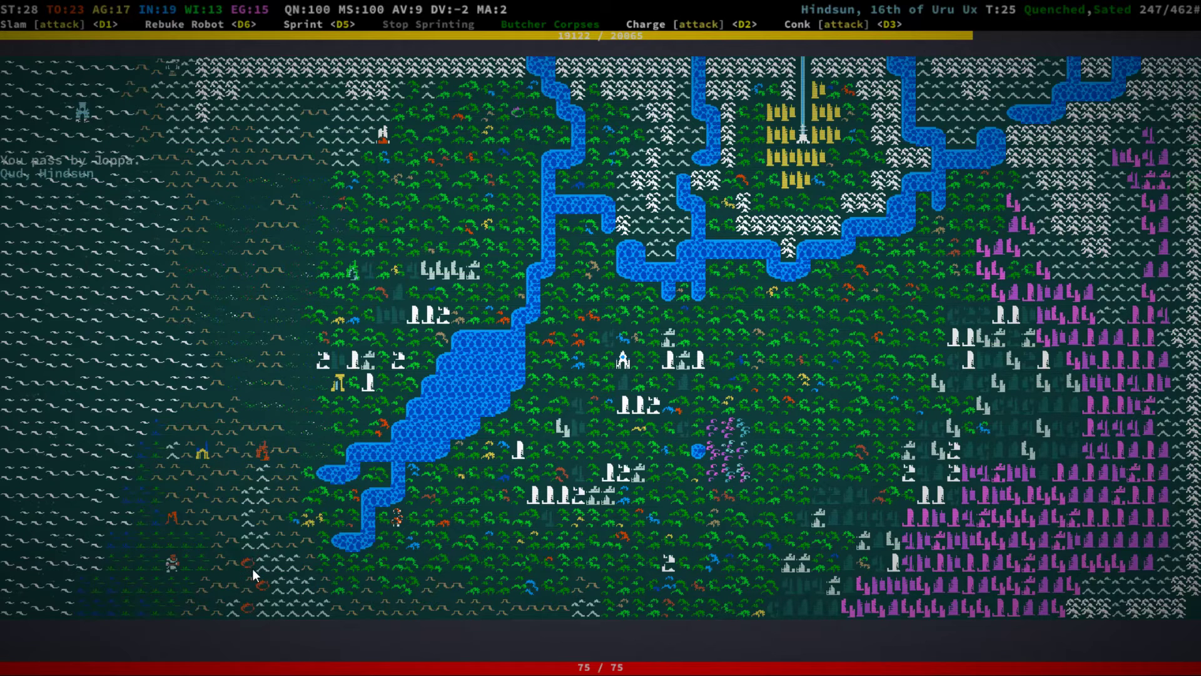
Descend from the world map back into Joppa's local zone.
key("plus")
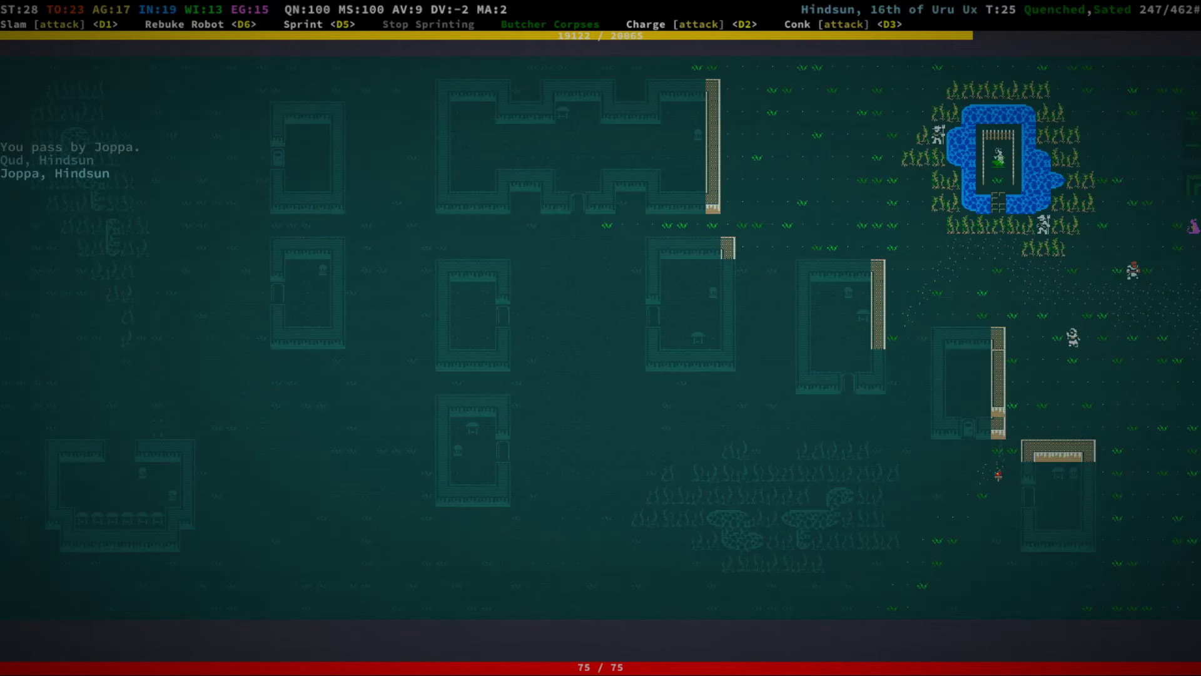